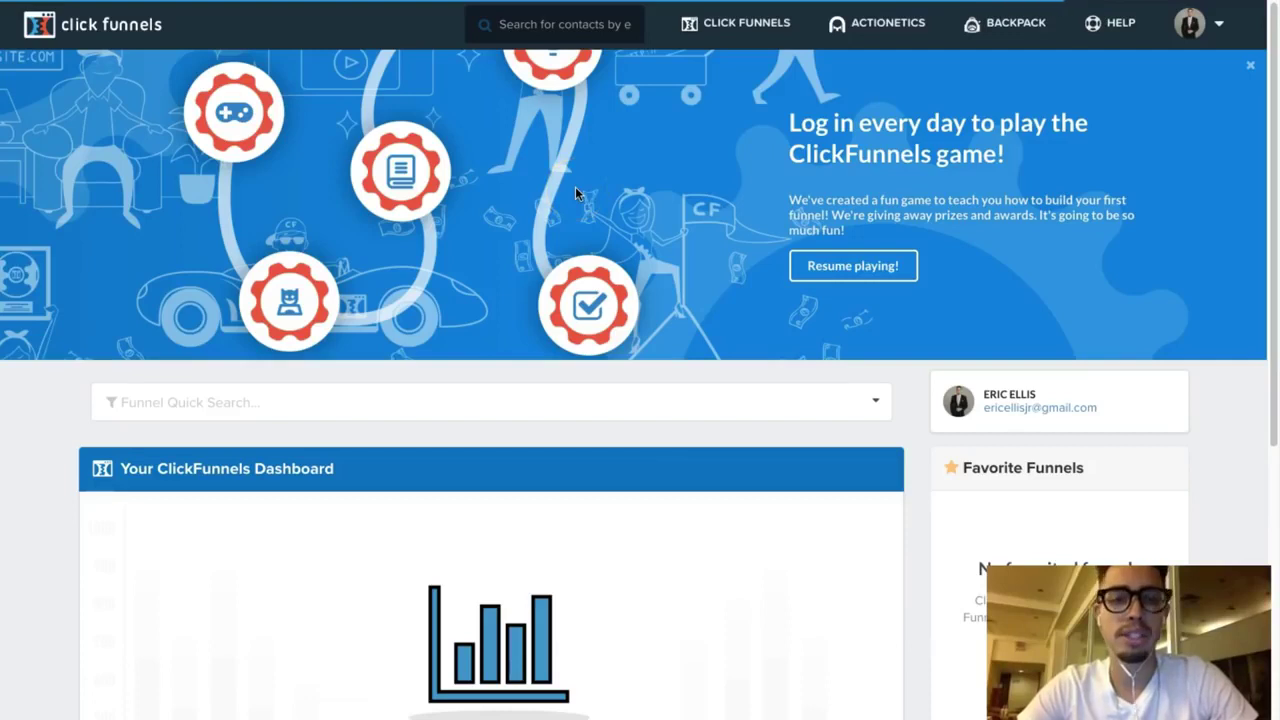
Step: Begin a new funnel in the Classic Funnel Builder via Build Funnel, reaching the Choose Goal step
left_click(705, 25)
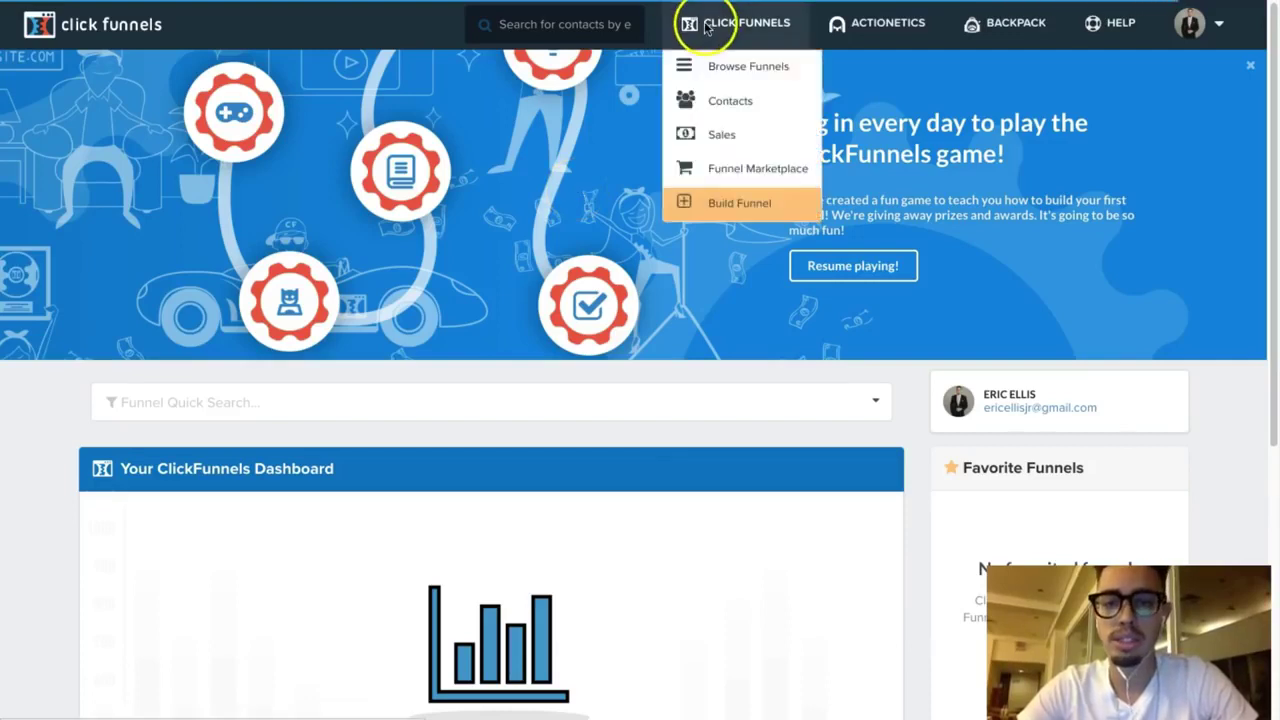
left_click(717, 208)
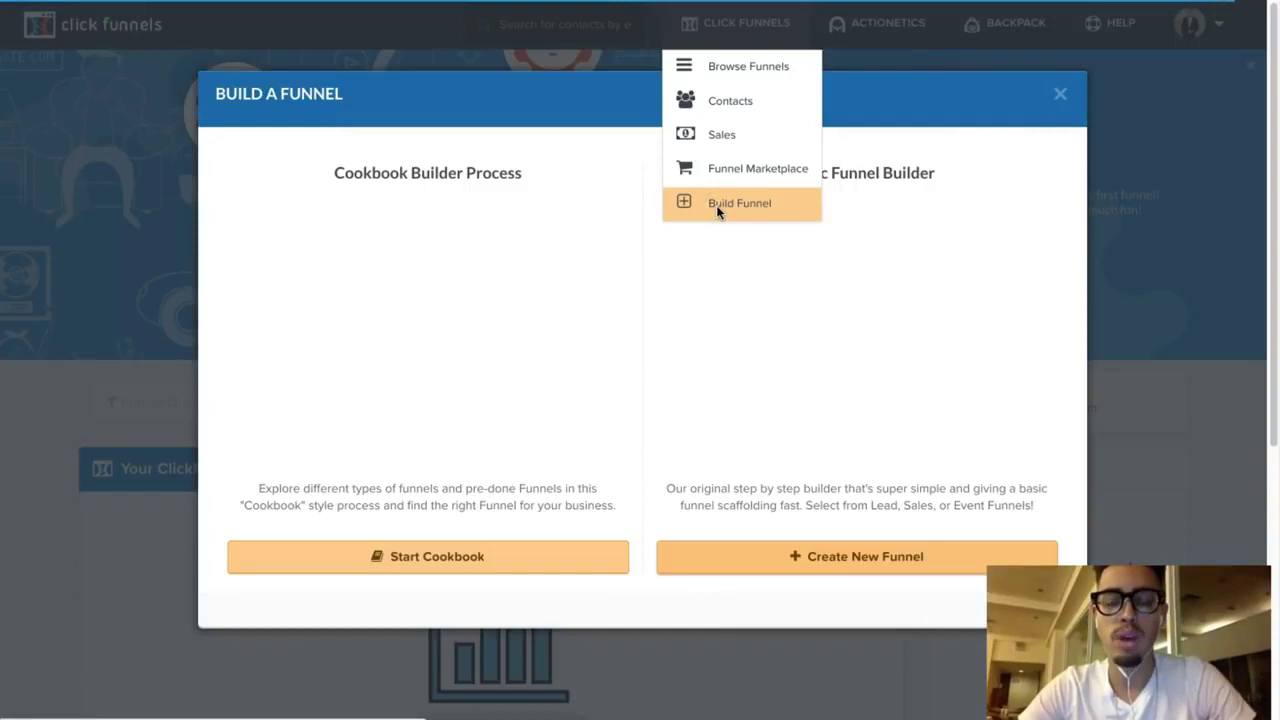
left_click(476, 196)
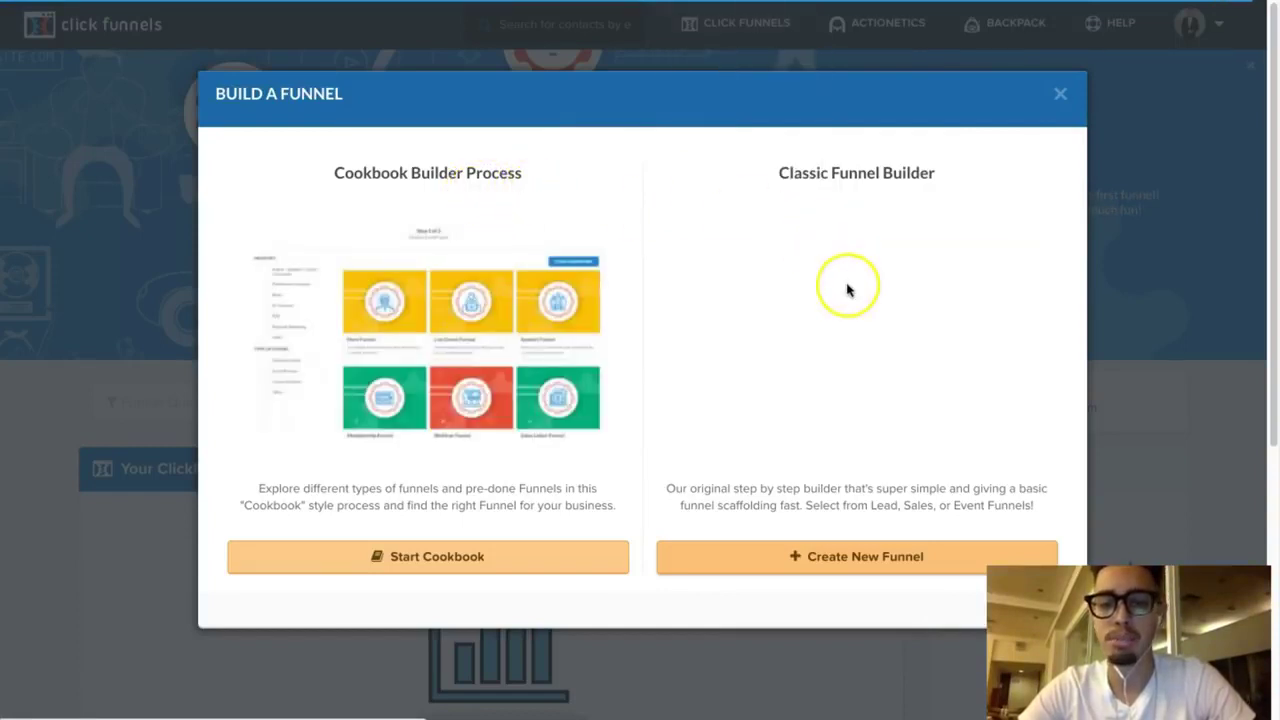
left_click(852, 568)
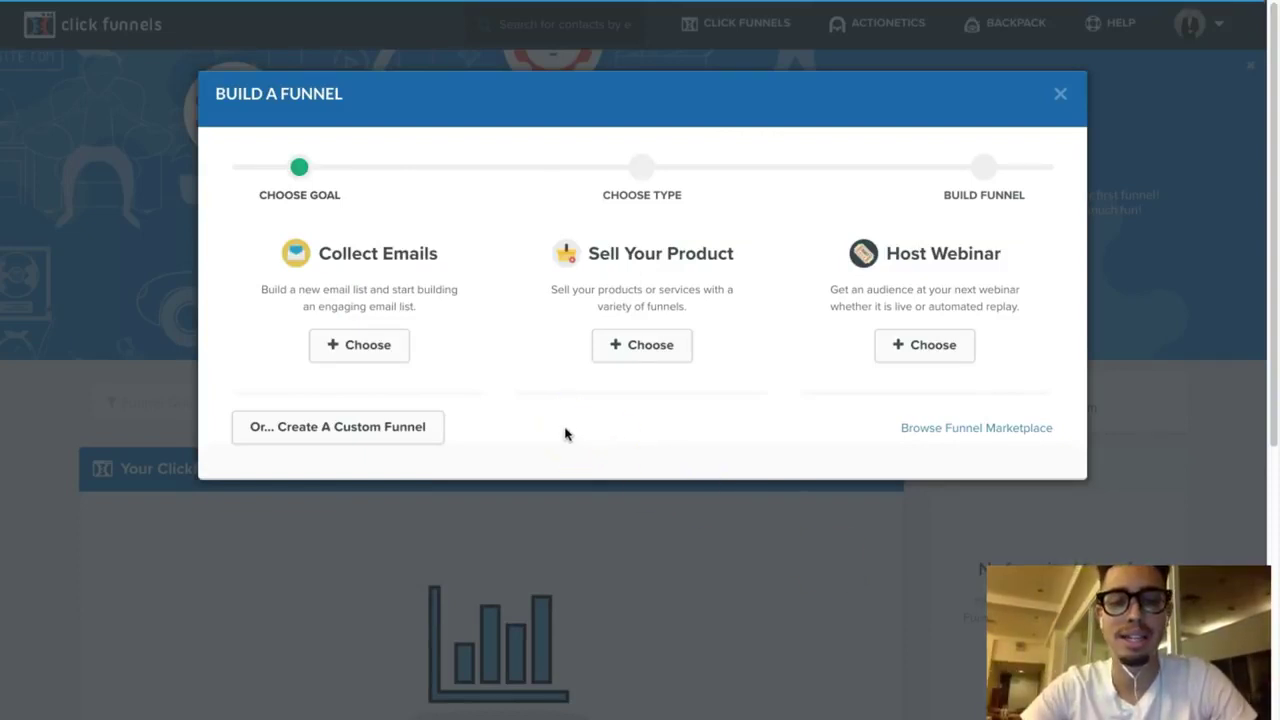
Step: Build a Collect Emails funnel named '3 Step Fitness Funnel'
left_click(376, 352)
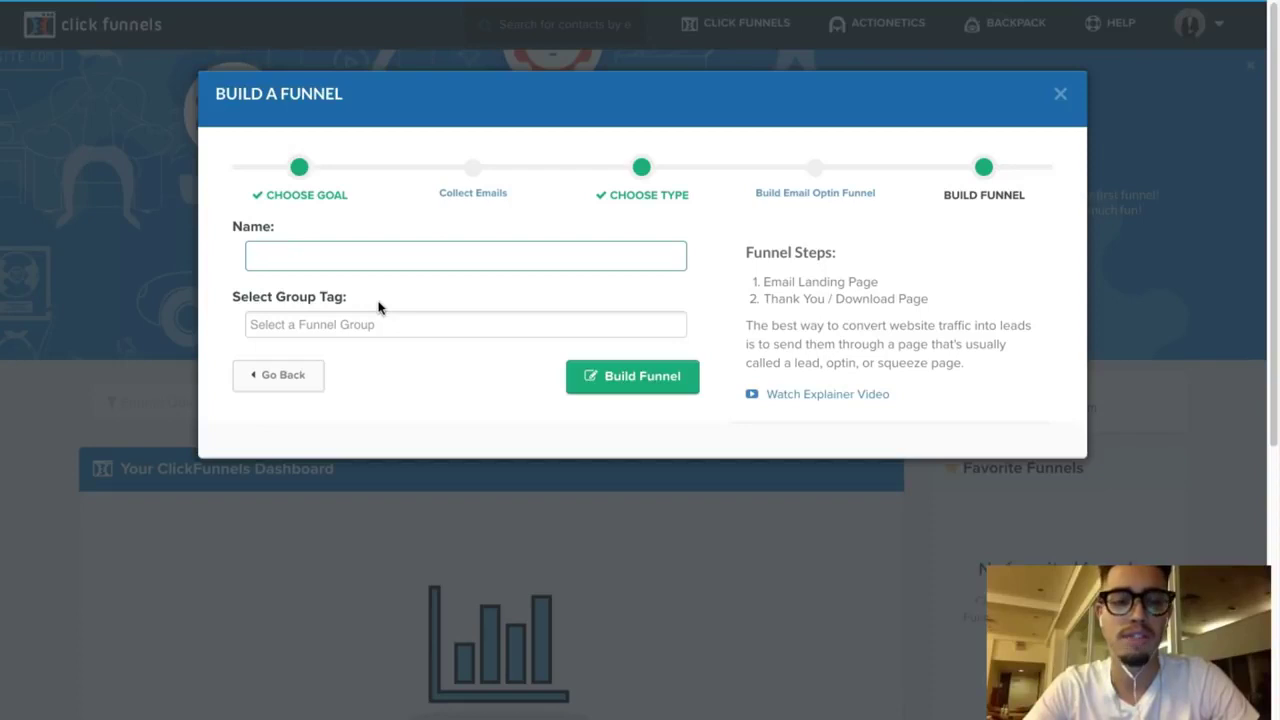
type("Fitness Funnel")
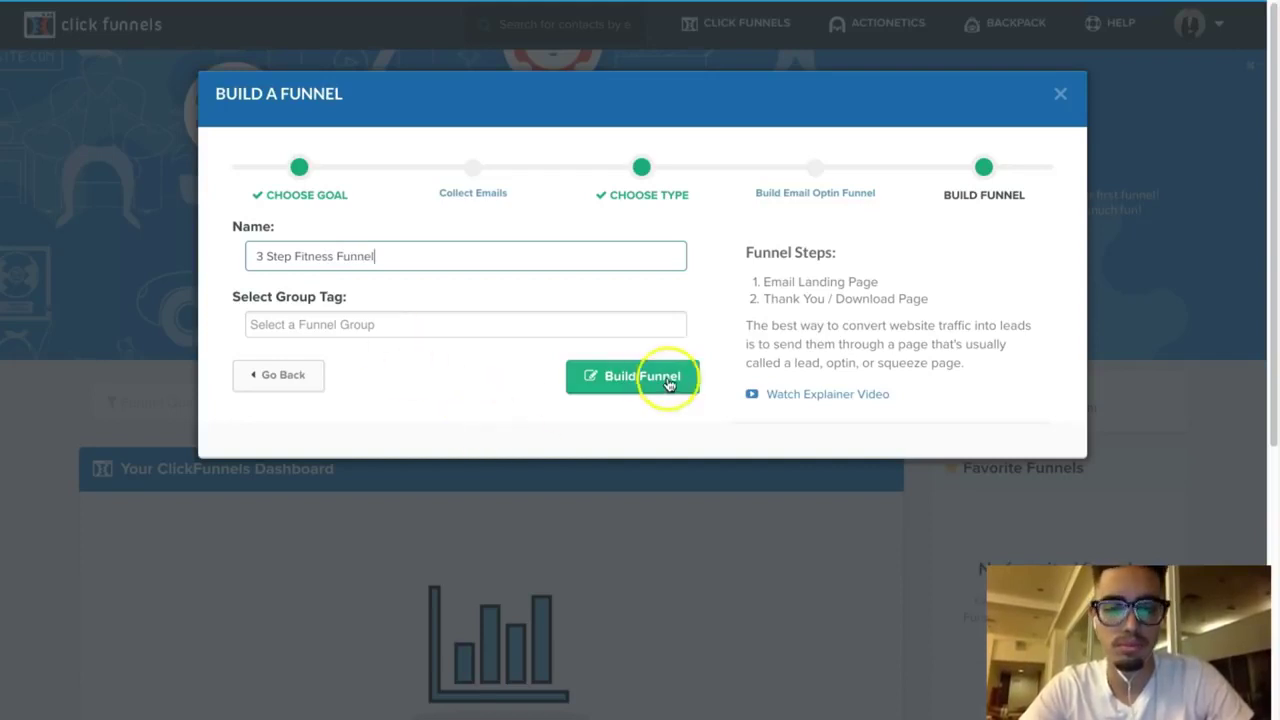
left_click(648, 377)
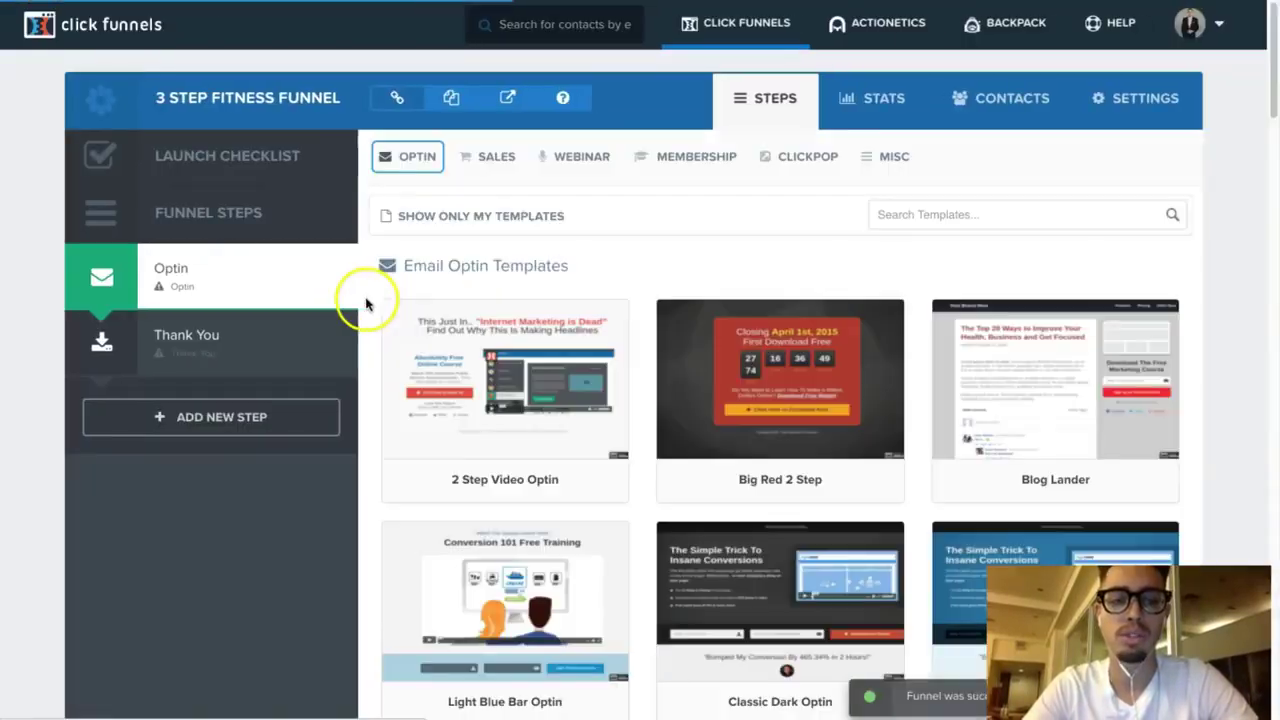
mouse_move(486, 391)
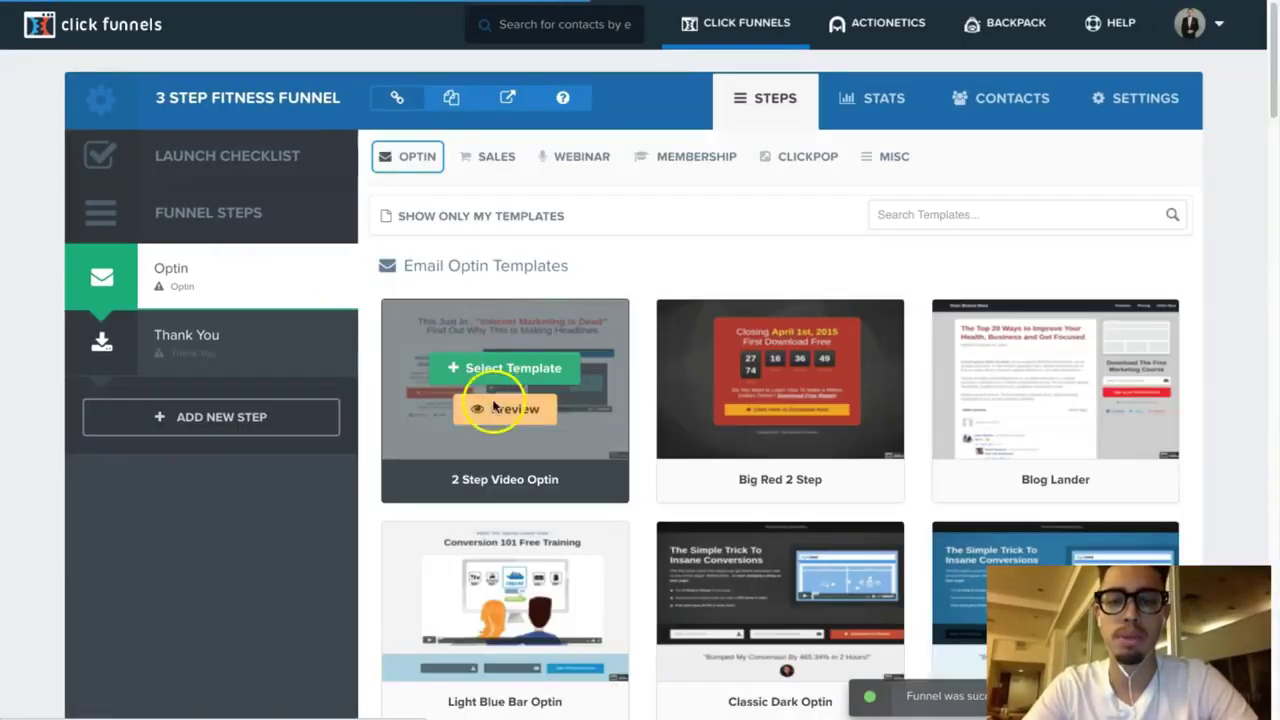
scroll(492, 410, "down", 1)
scroll(492, 408, "down", 6)
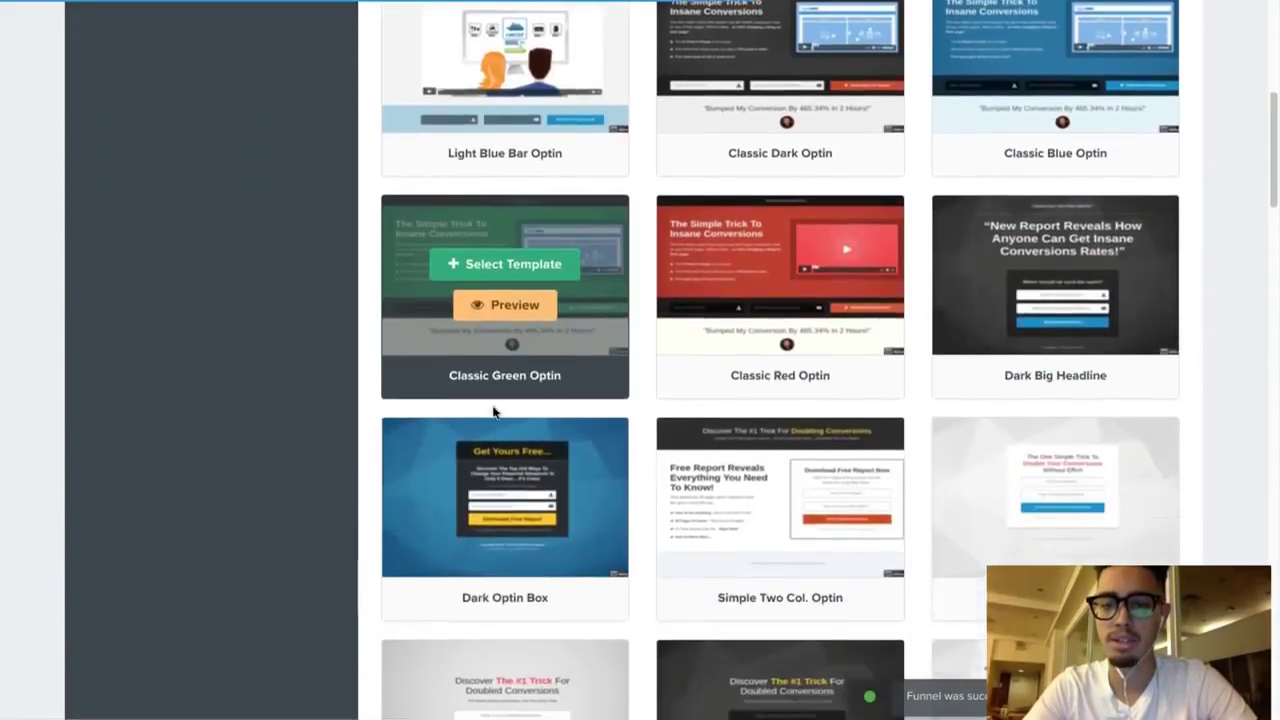
scroll(492, 410, "down", 2)
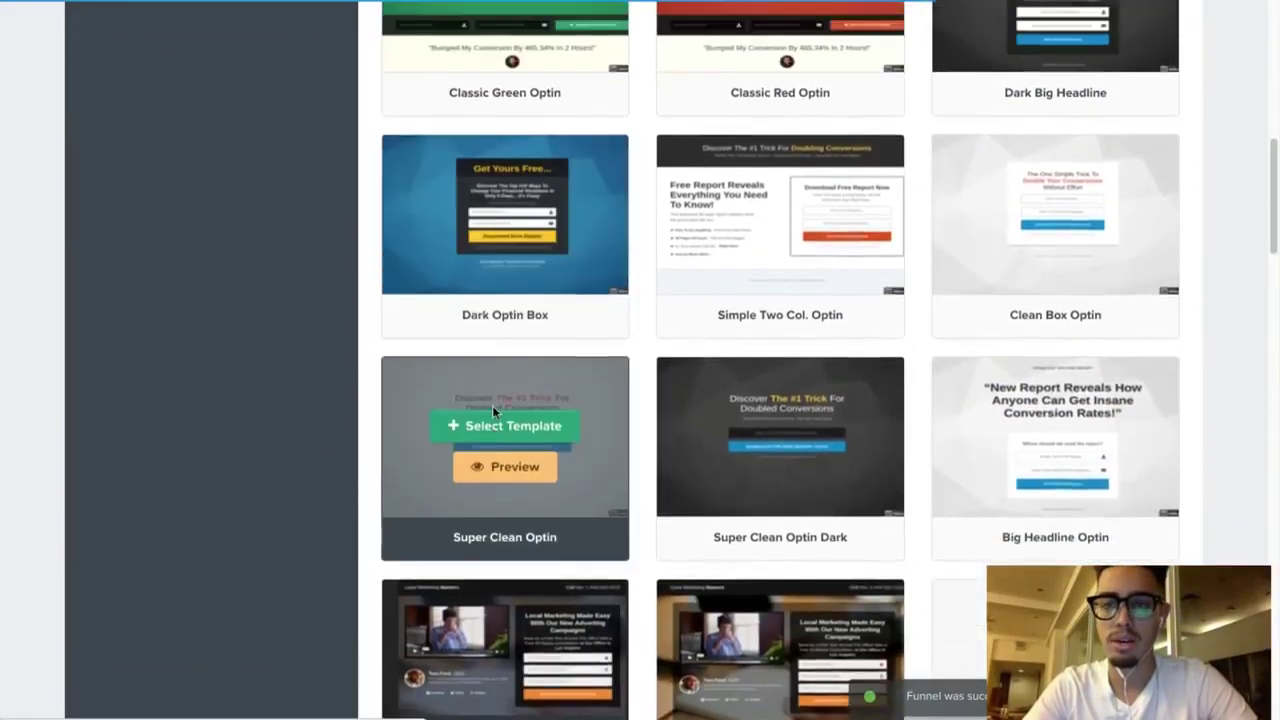
scroll(492, 410, "up", 2)
scroll(492, 408, "up", 1)
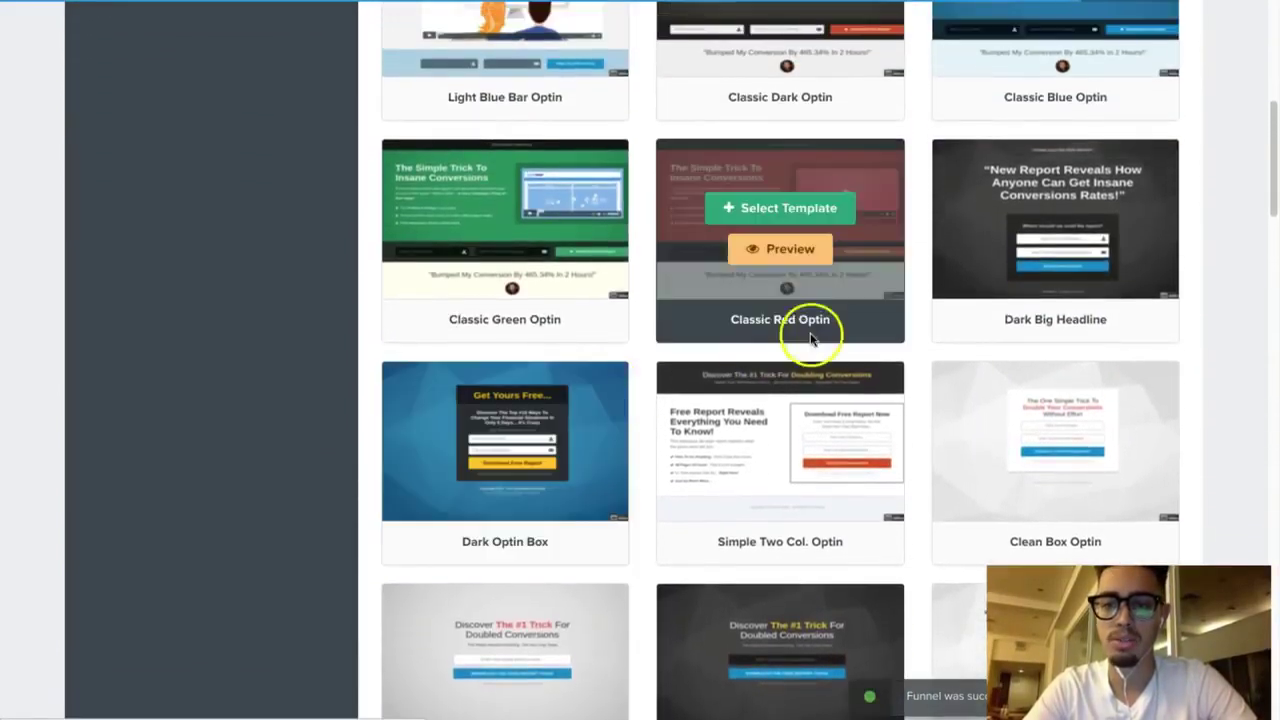
scroll(970, 265, "down", 6)
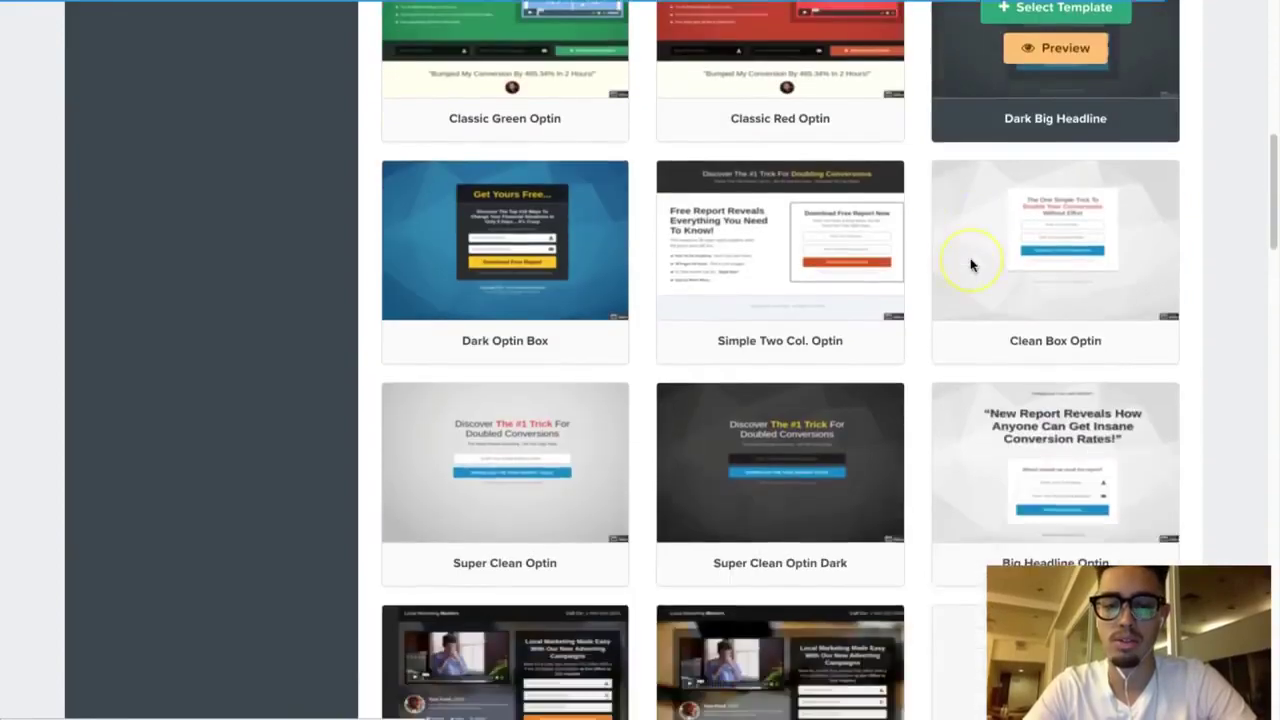
scroll(970, 265, "down", 3)
scroll(970, 265, "up", 10)
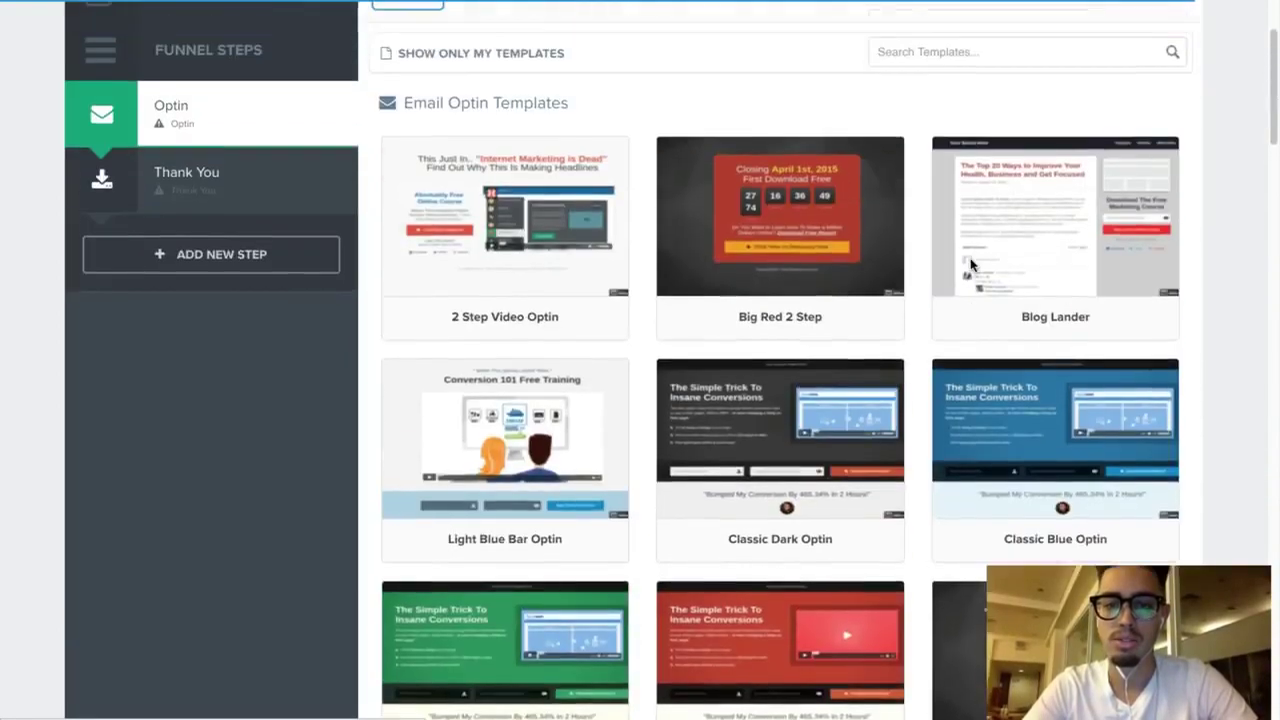
scroll(970, 262, "down", 13)
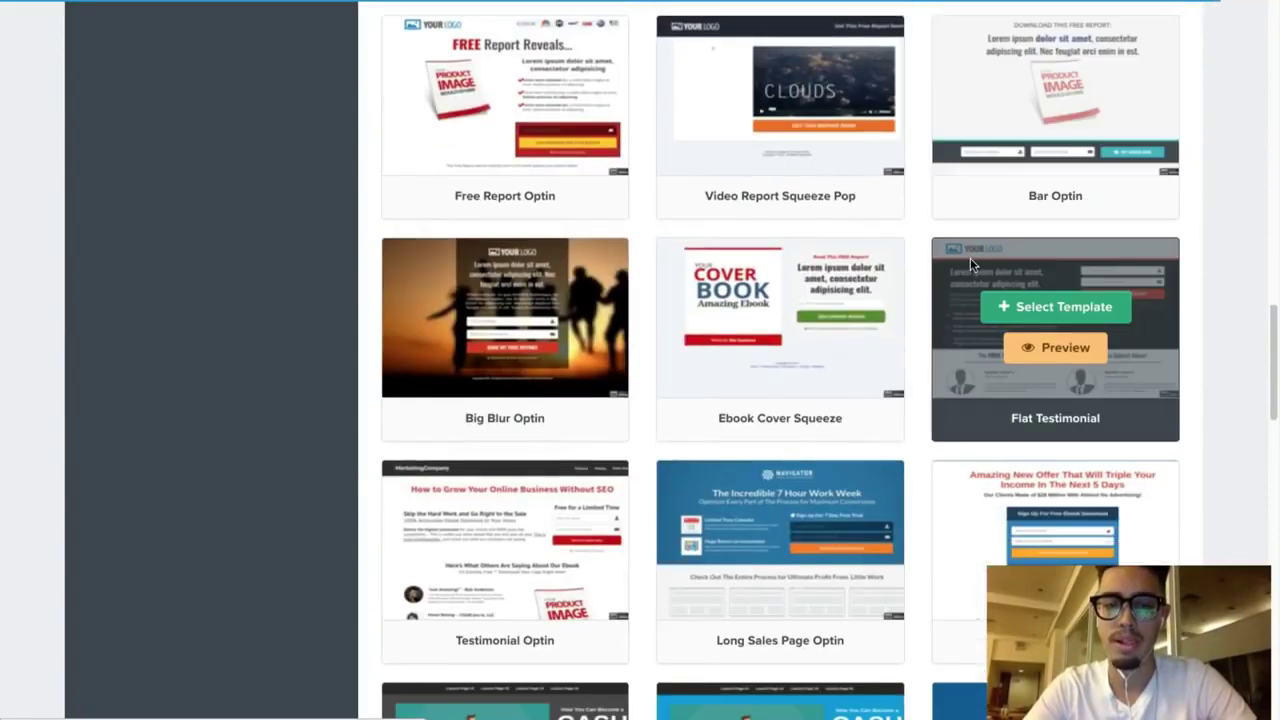
scroll(970, 258, "down", 1)
scroll(970, 258, "up", 2)
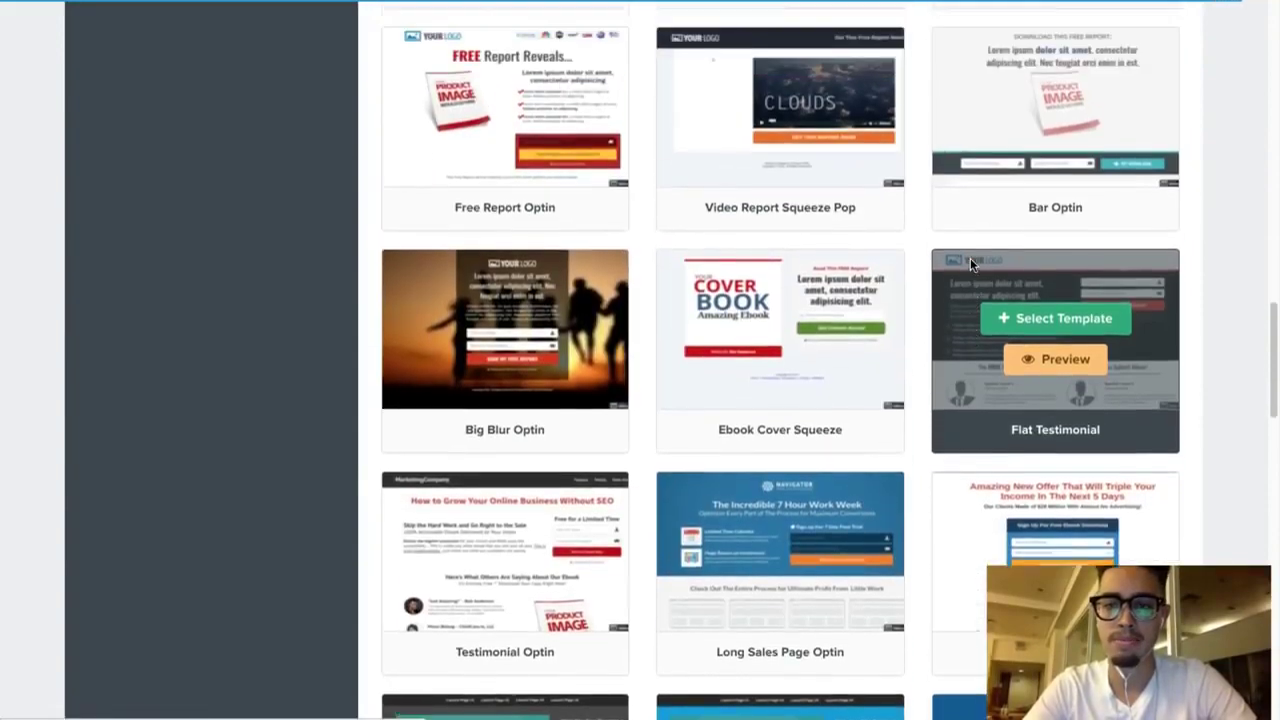
scroll(970, 263, "down", 5)
scroll(970, 263, "up", 15)
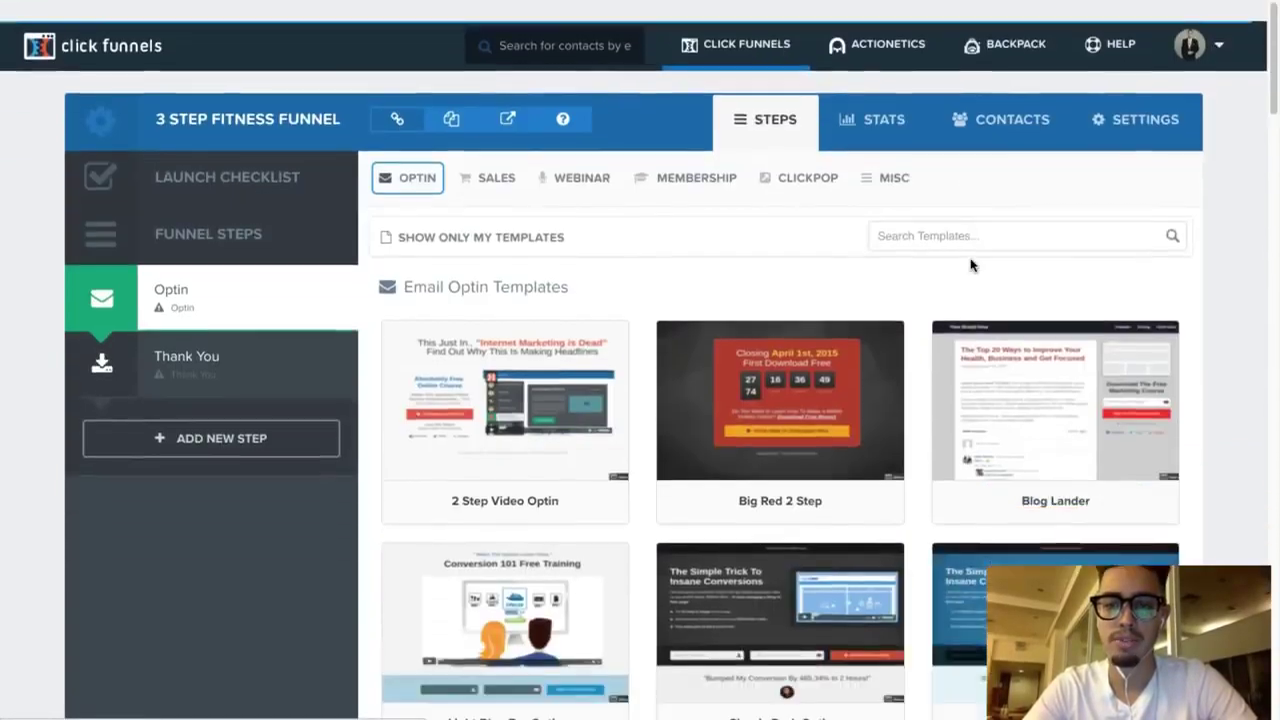
scroll(970, 263, "down", 2)
scroll(970, 260, "down", 3)
scroll(970, 260, "down", 2)
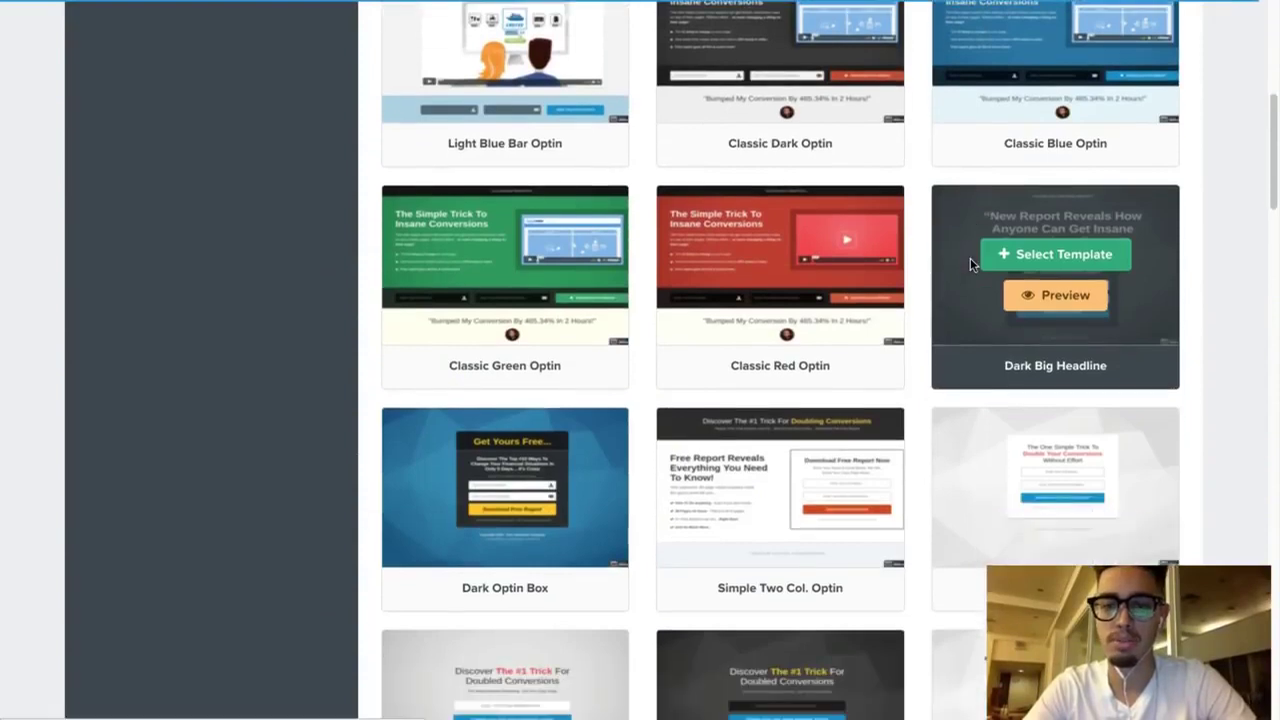
scroll(970, 258, "down", 1)
left_click(963, 360)
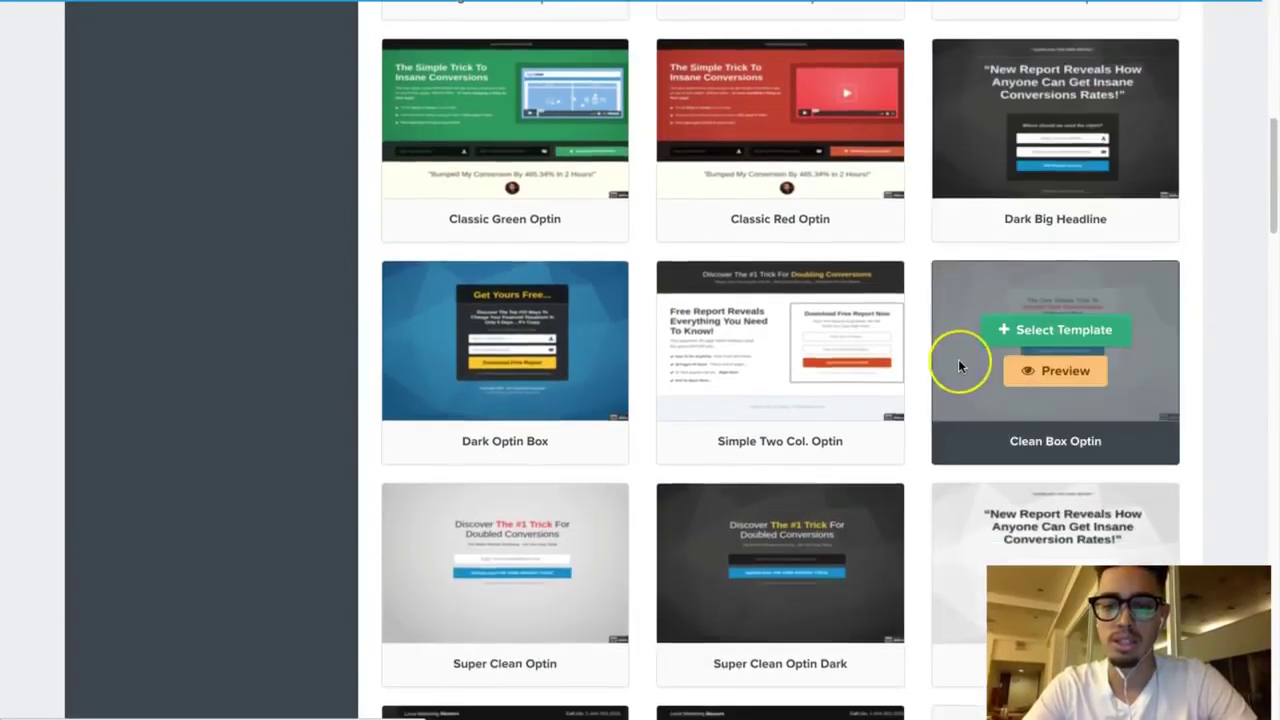
scroll(958, 360, "down", 2)
scroll(958, 360, "up", 3)
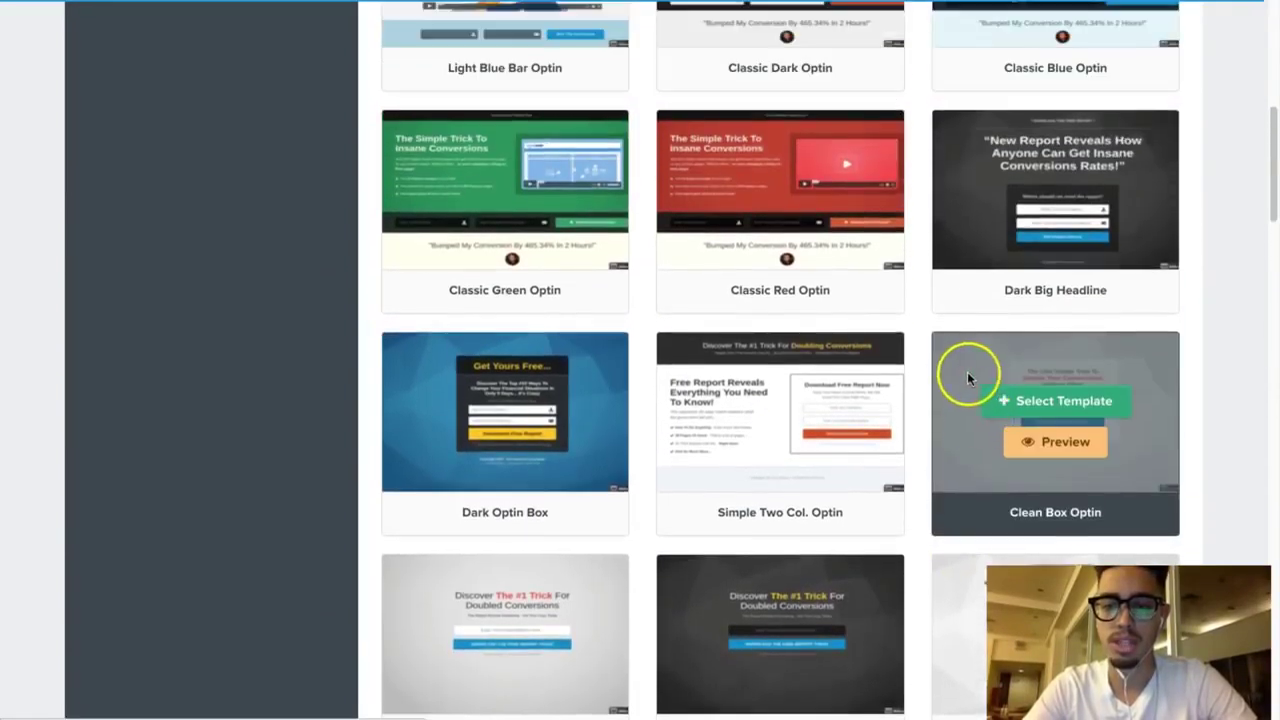
Step: Use the Clean Box Optin template and edit the resulting 'Double Your Conversions' optin page
left_click(1030, 402)
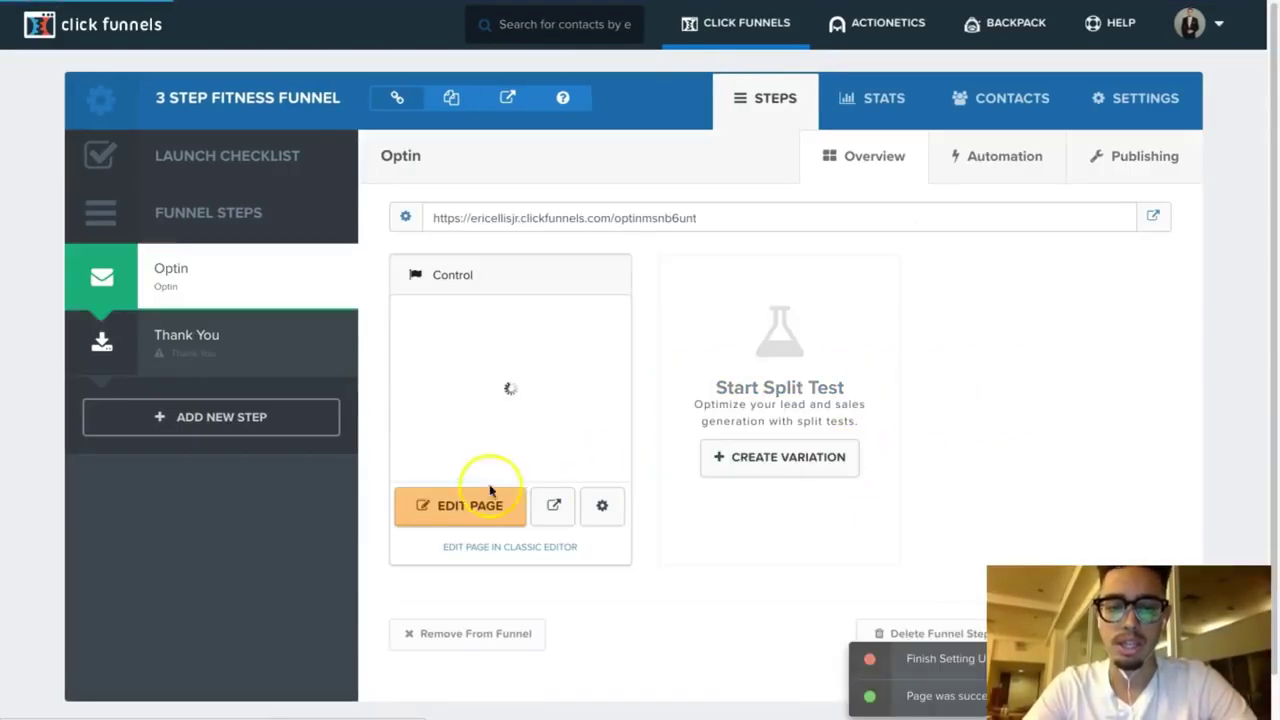
left_click(471, 502)
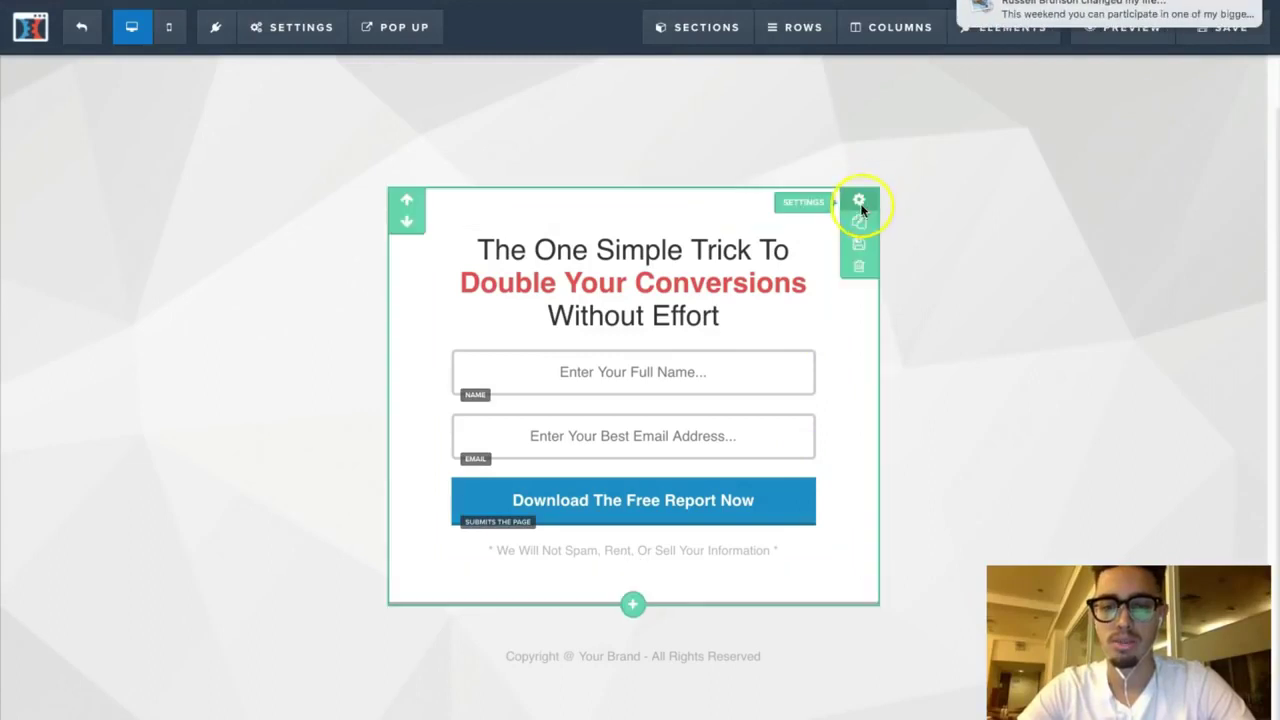
Step: Delete the template's optin section and add a new full-width section
left_click(856, 264)
left_click(809, 87)
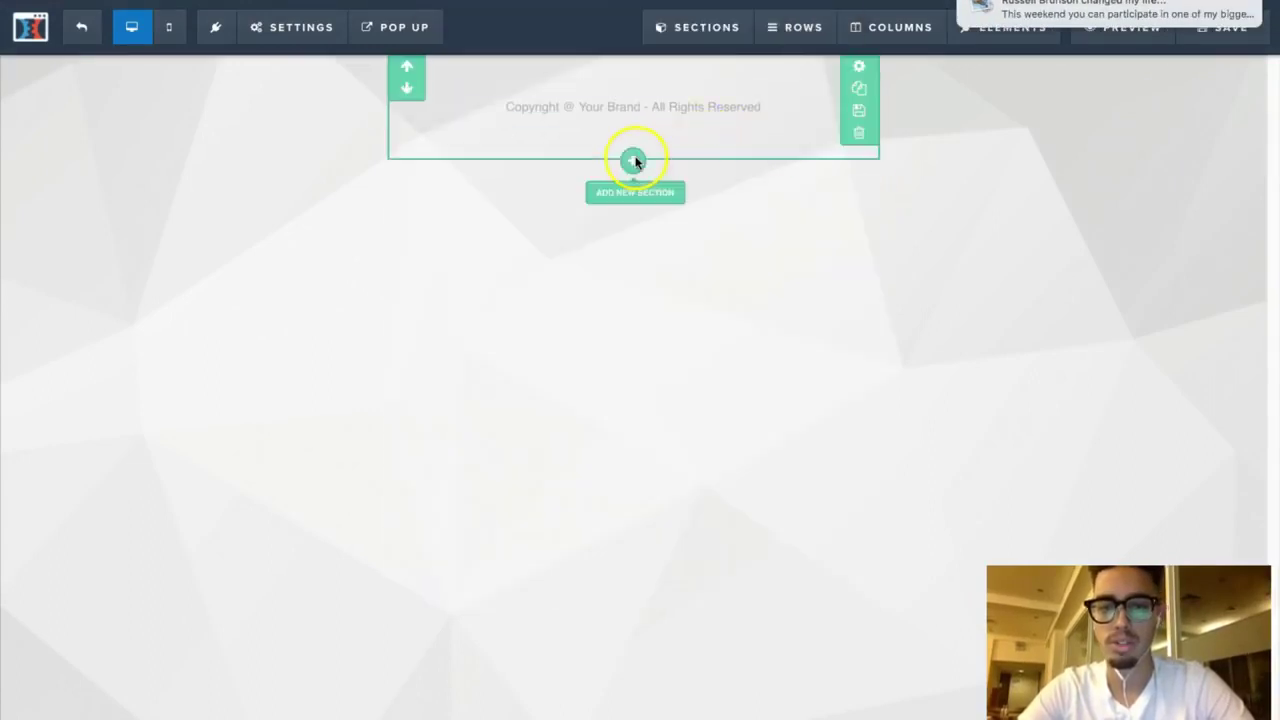
left_click(633, 160)
left_click(943, 95)
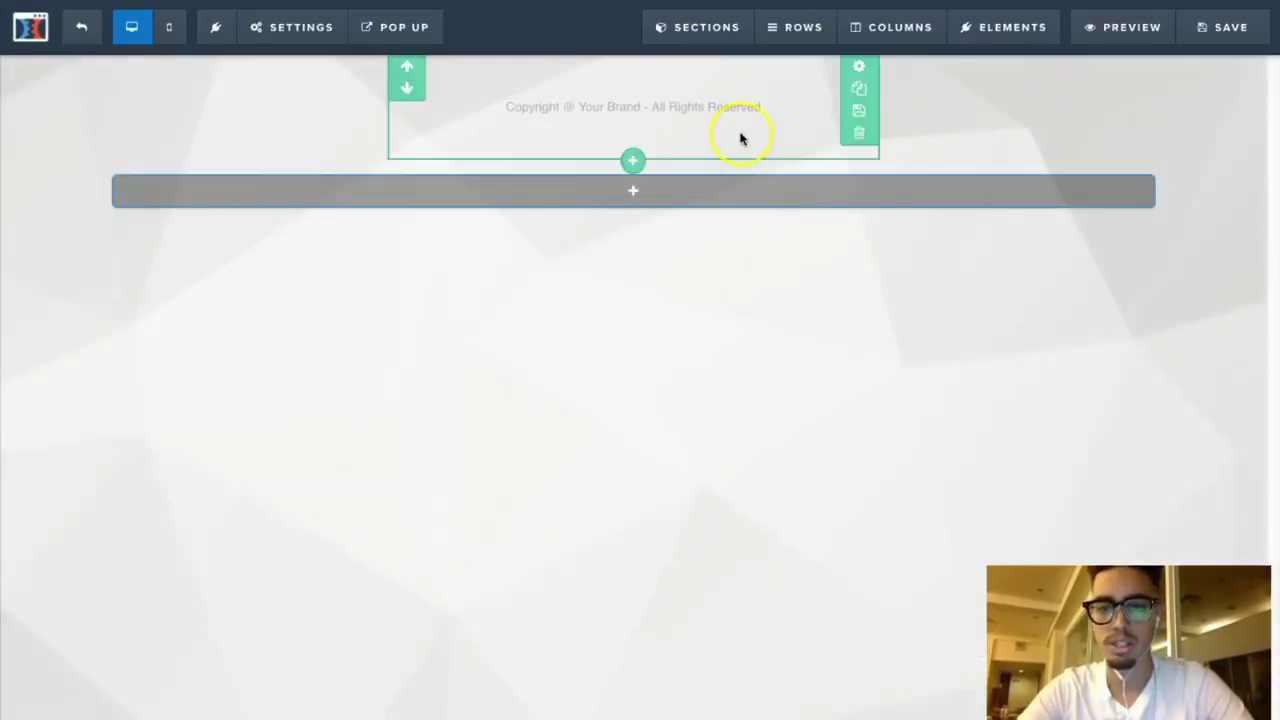
Step: Delete the leftover copyright footer section and bring up row layouts for the empty section
left_click(855, 128)
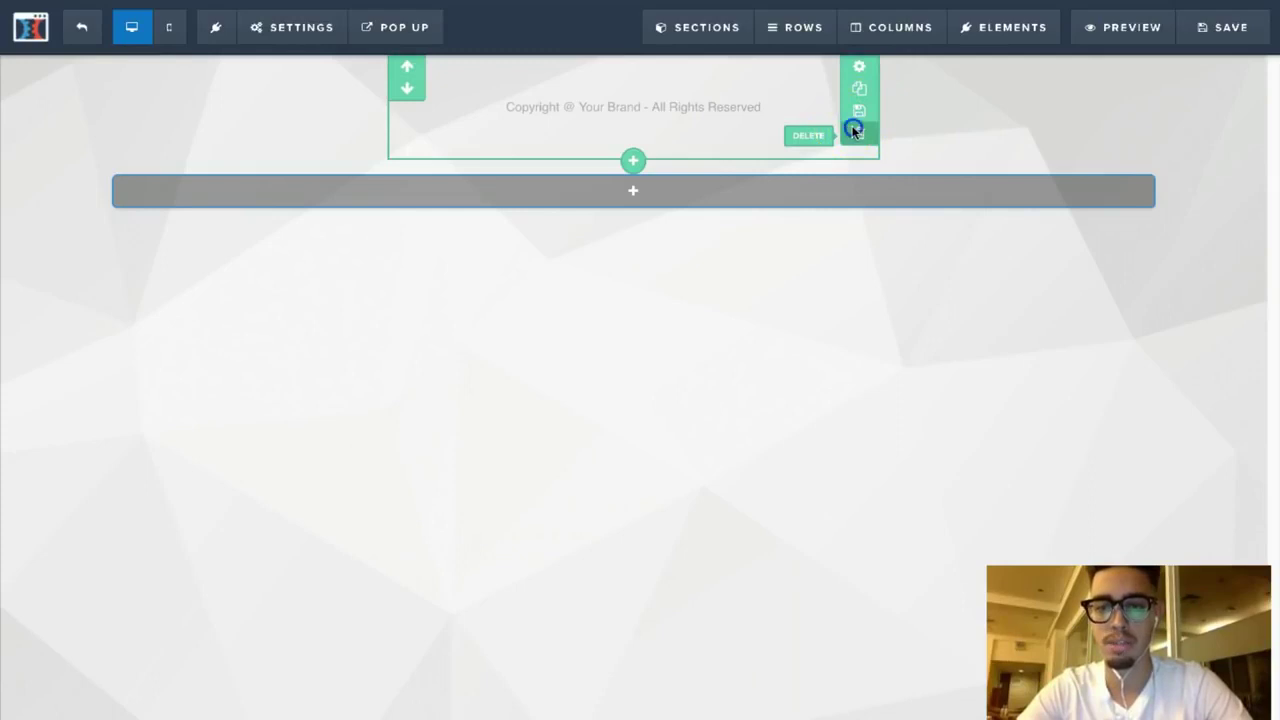
left_click(812, 89)
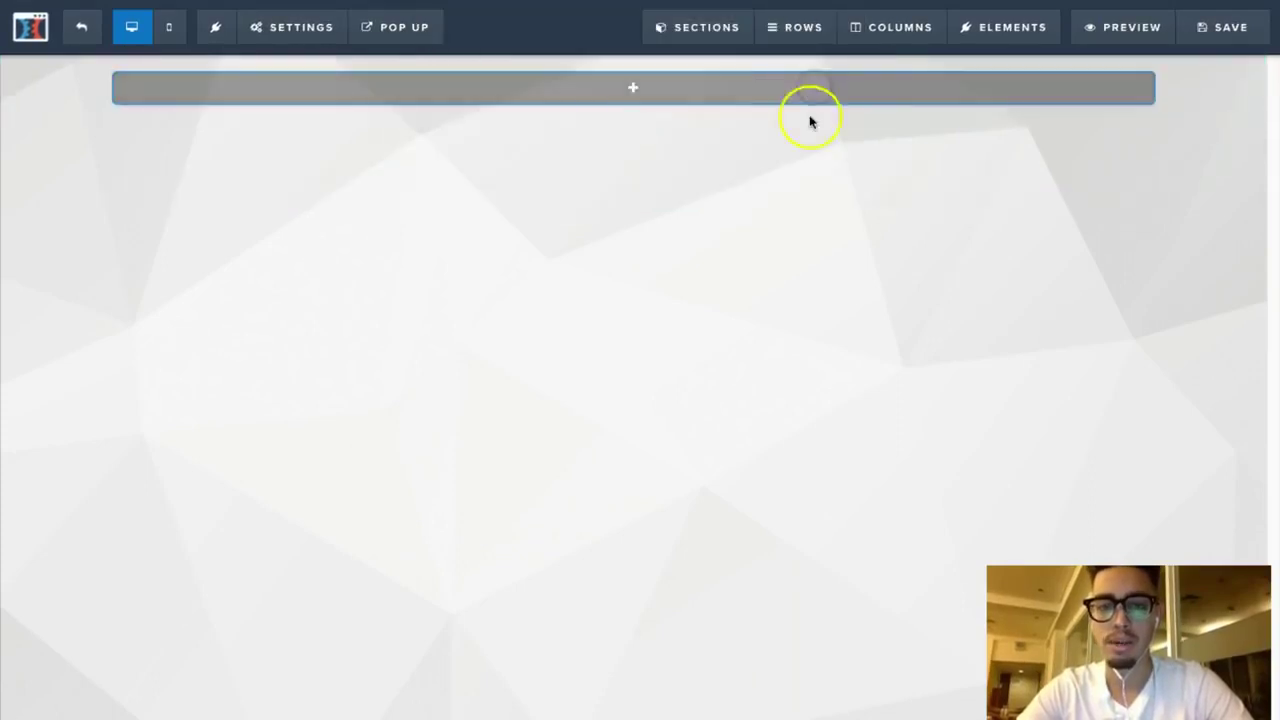
mouse_move(714, 86)
left_click(640, 87)
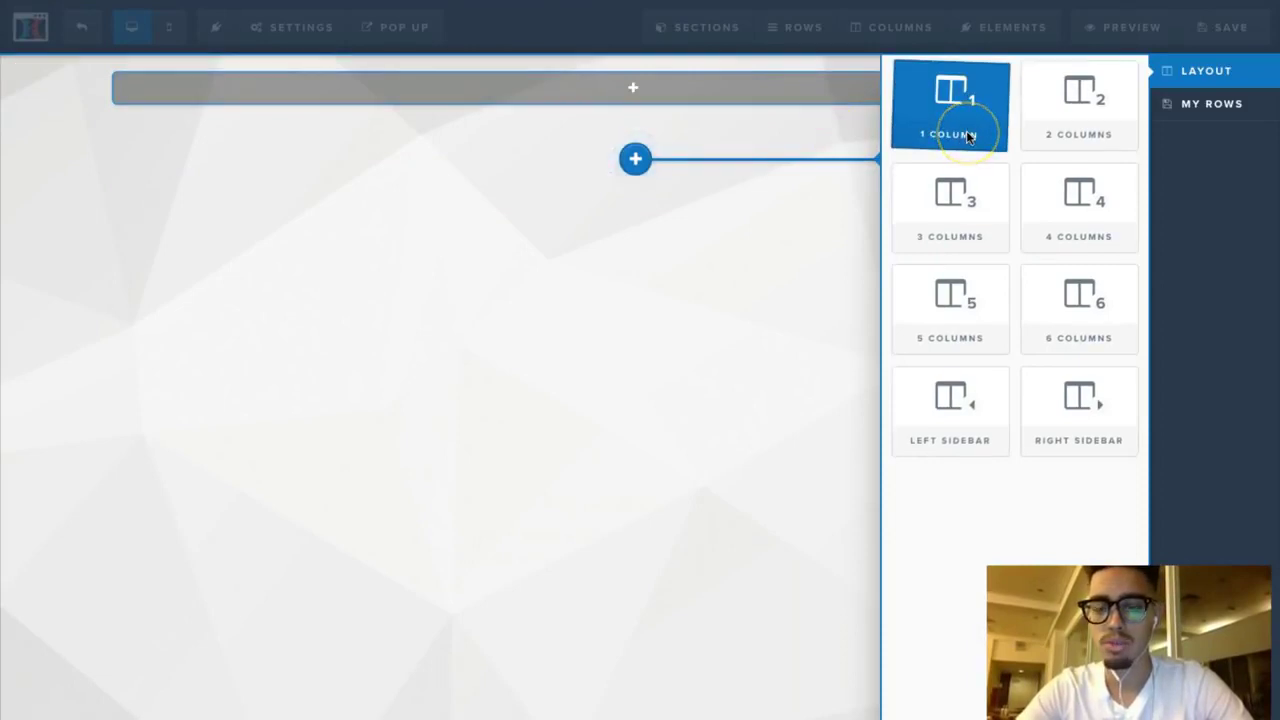
Step: Add a two-column row, then add and remove a test headline in its left column
left_click(966, 133)
left_click(1088, 120)
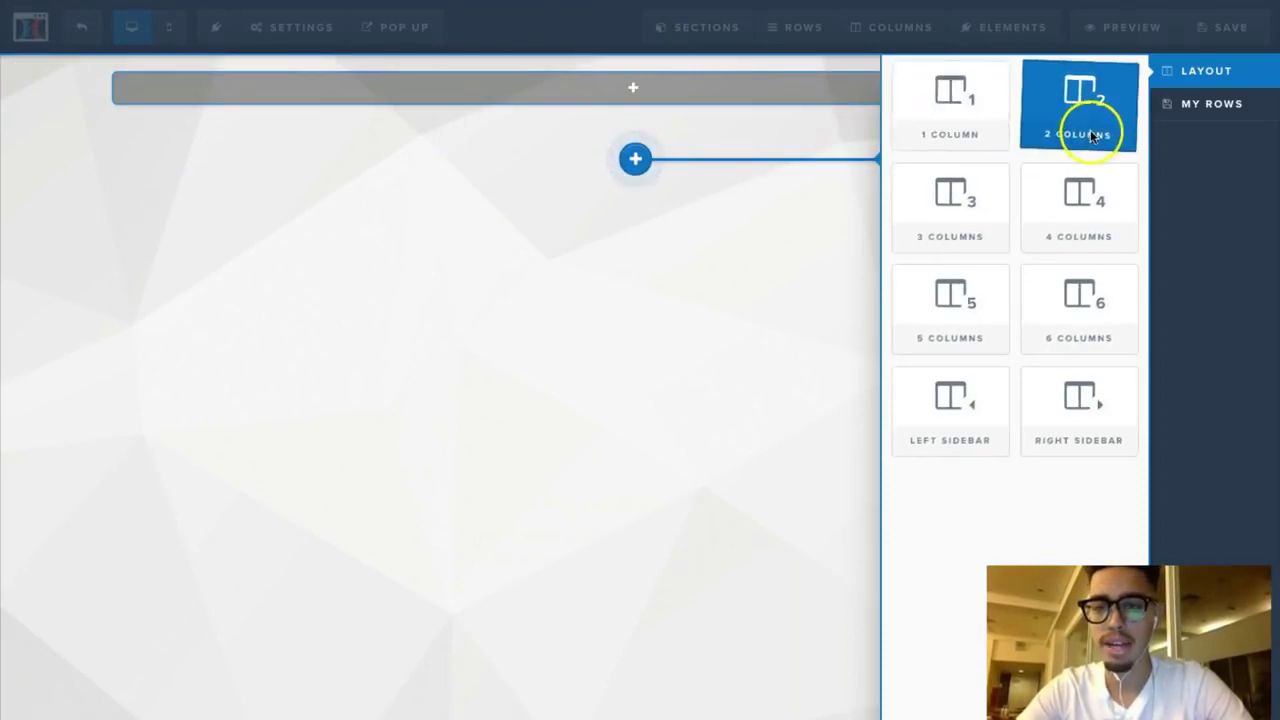
left_click(432, 112)
left_click(945, 180)
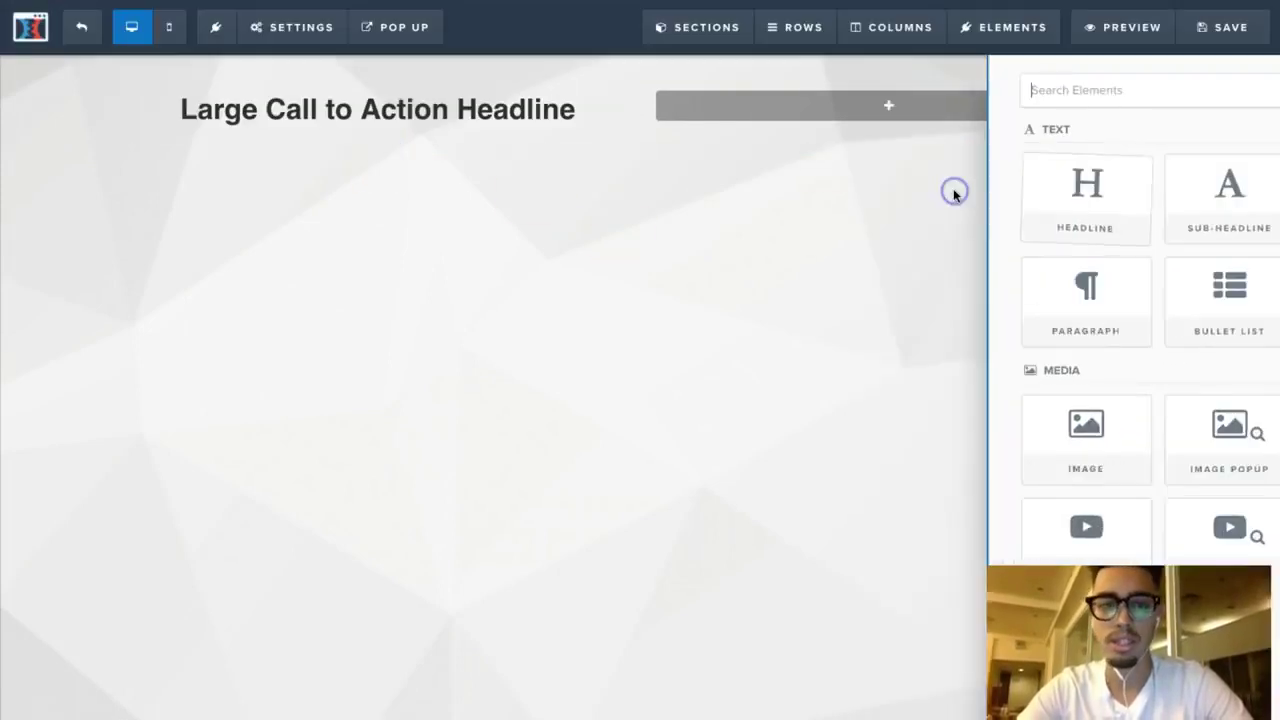
left_click(535, 102)
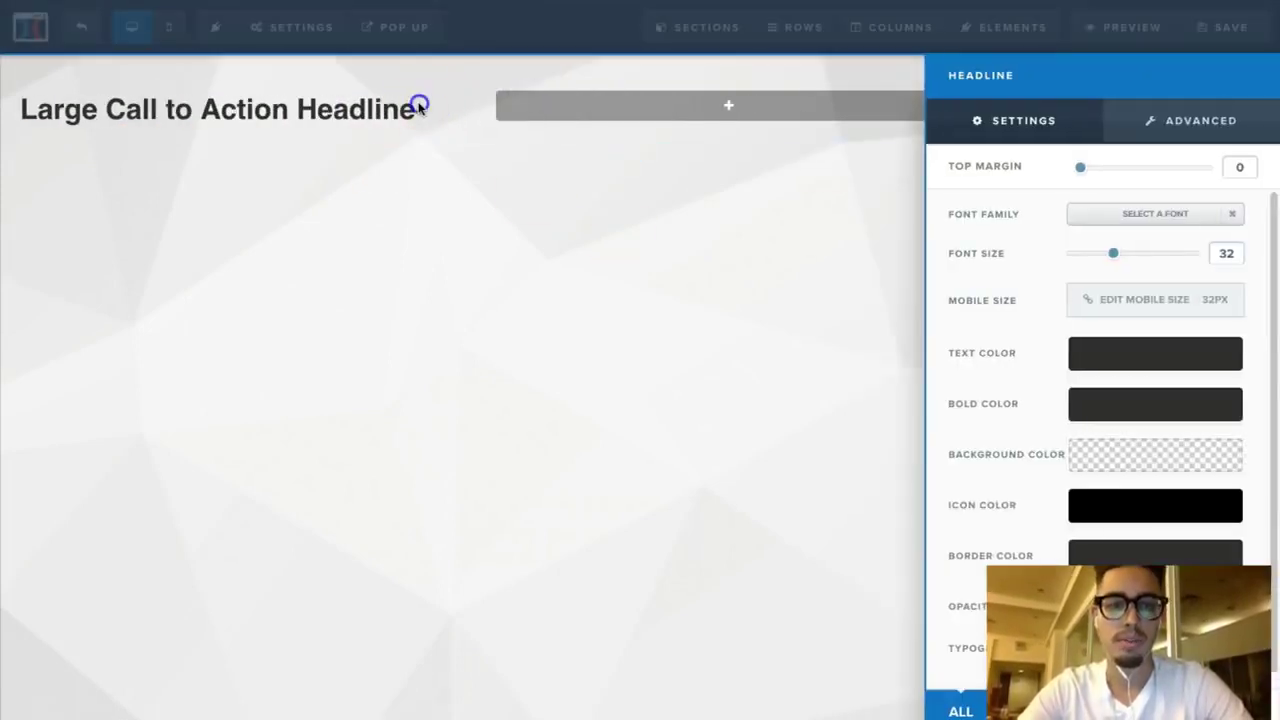
left_click(414, 109)
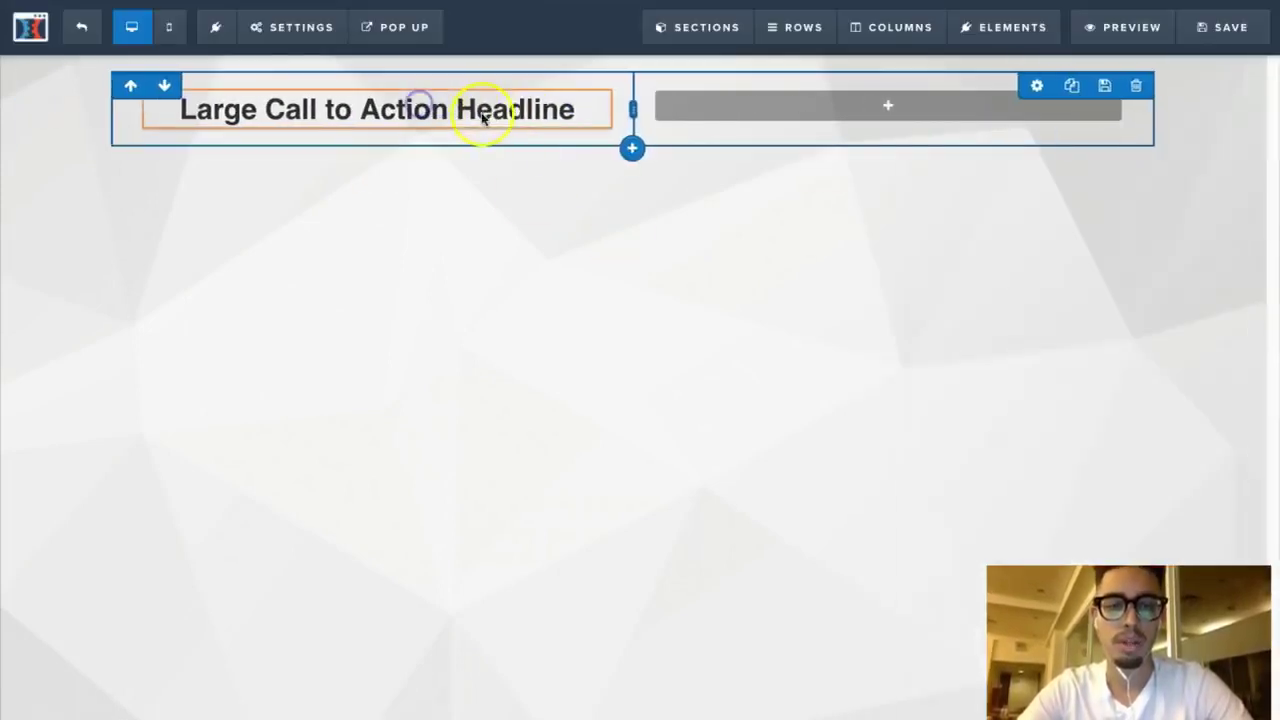
left_click(593, 104)
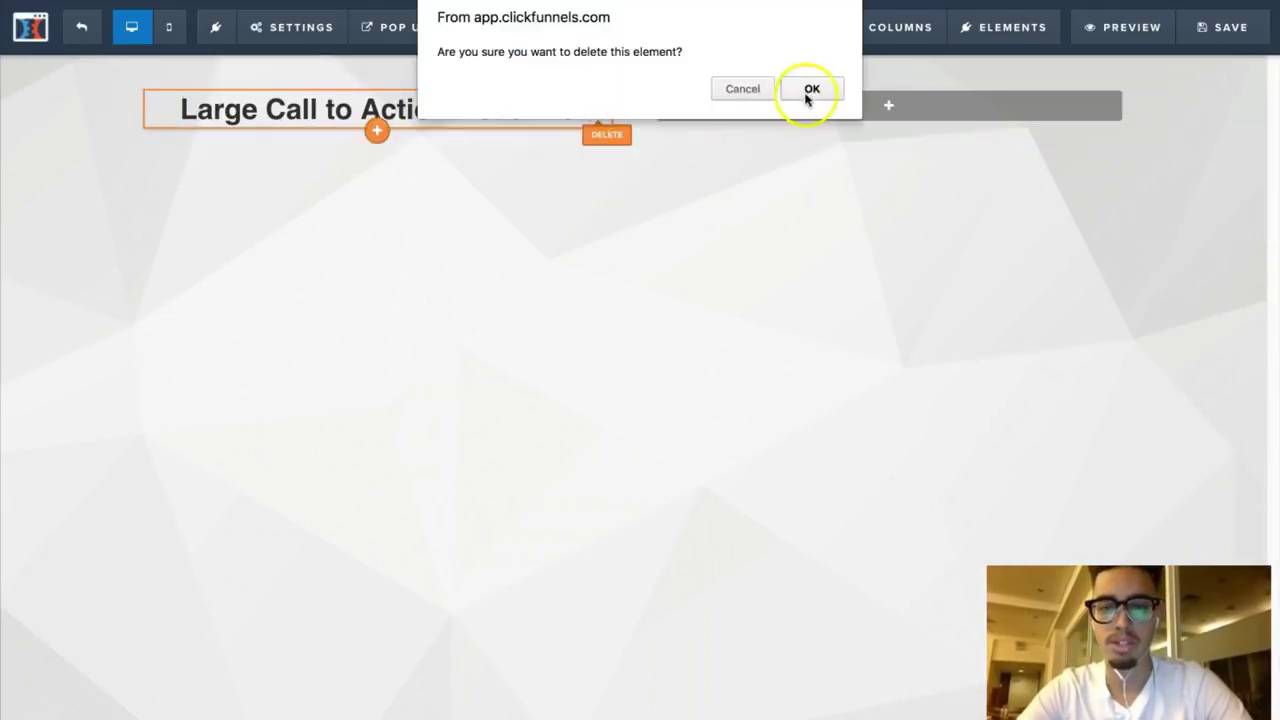
left_click(811, 88)
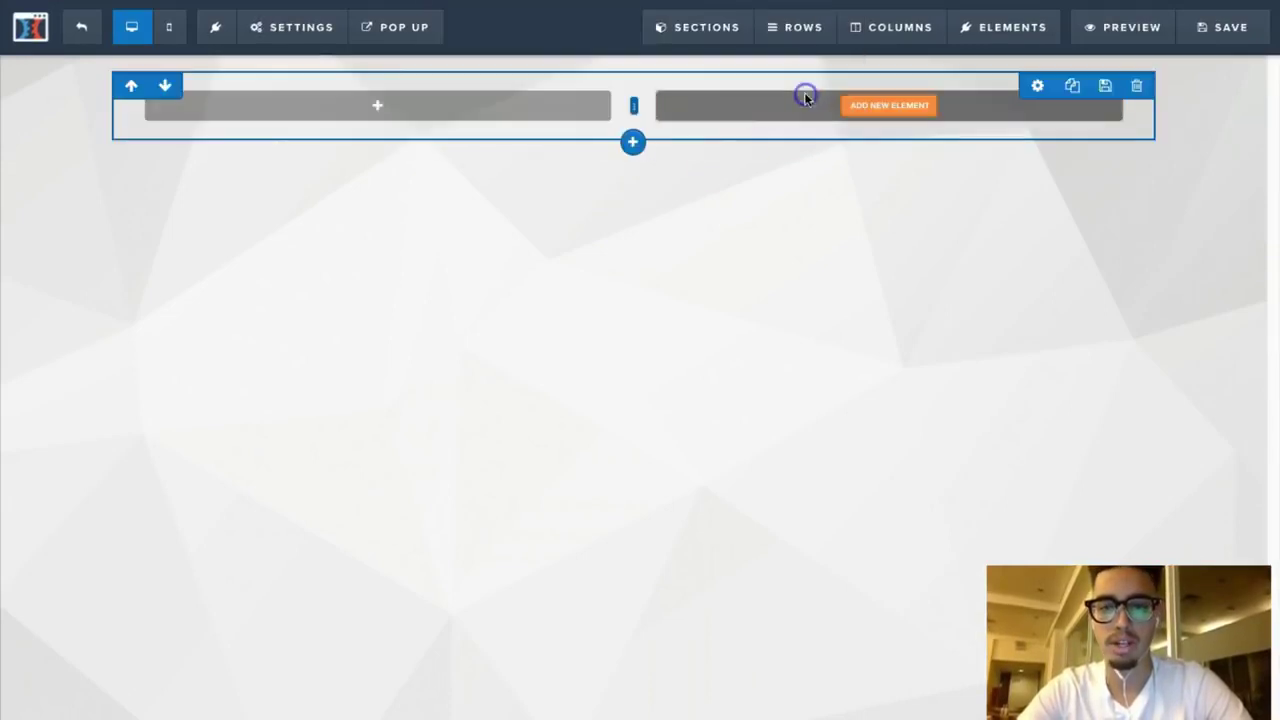
Step: Add a one-column row and move it above the two-column row
left_click(631, 143)
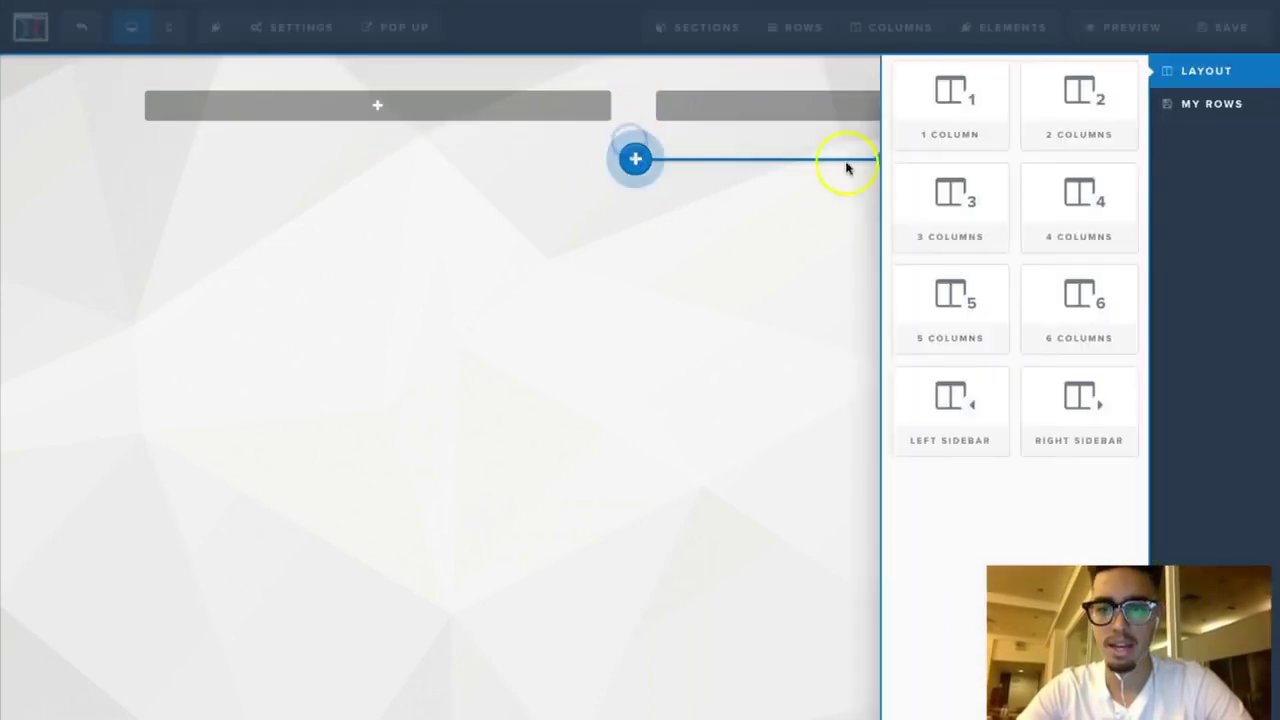
left_click(982, 106)
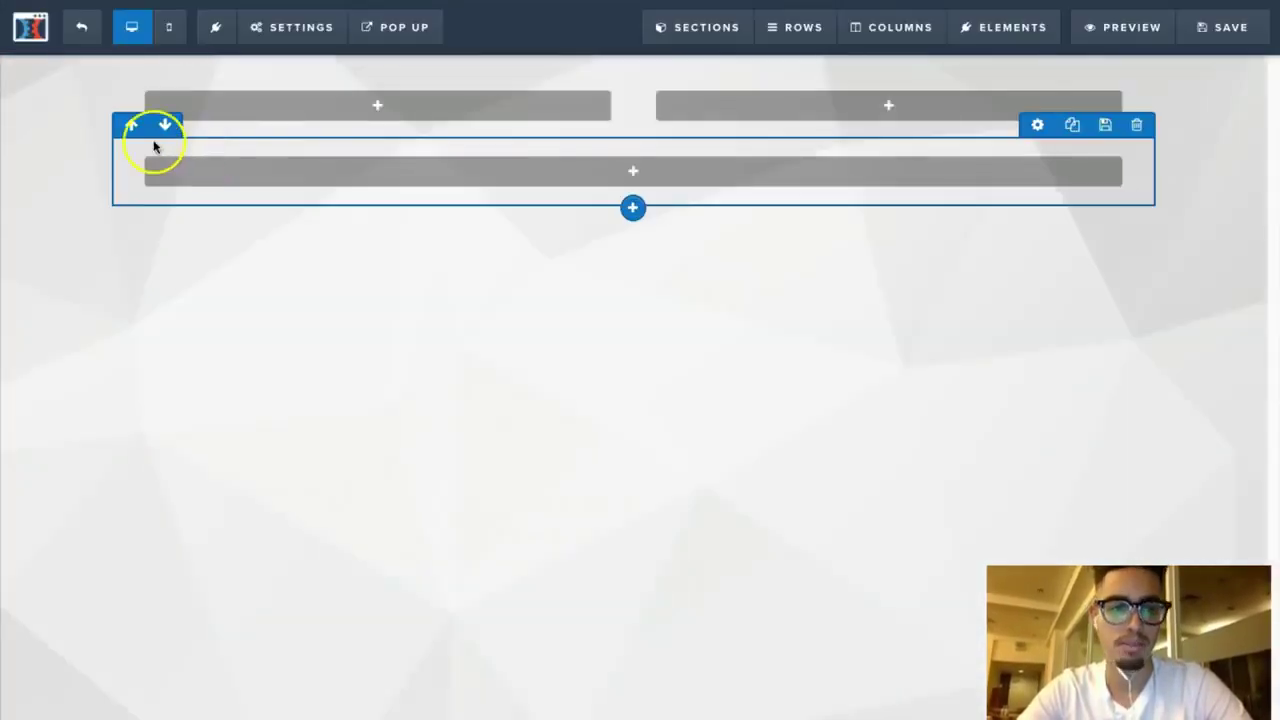
left_click(131, 123)
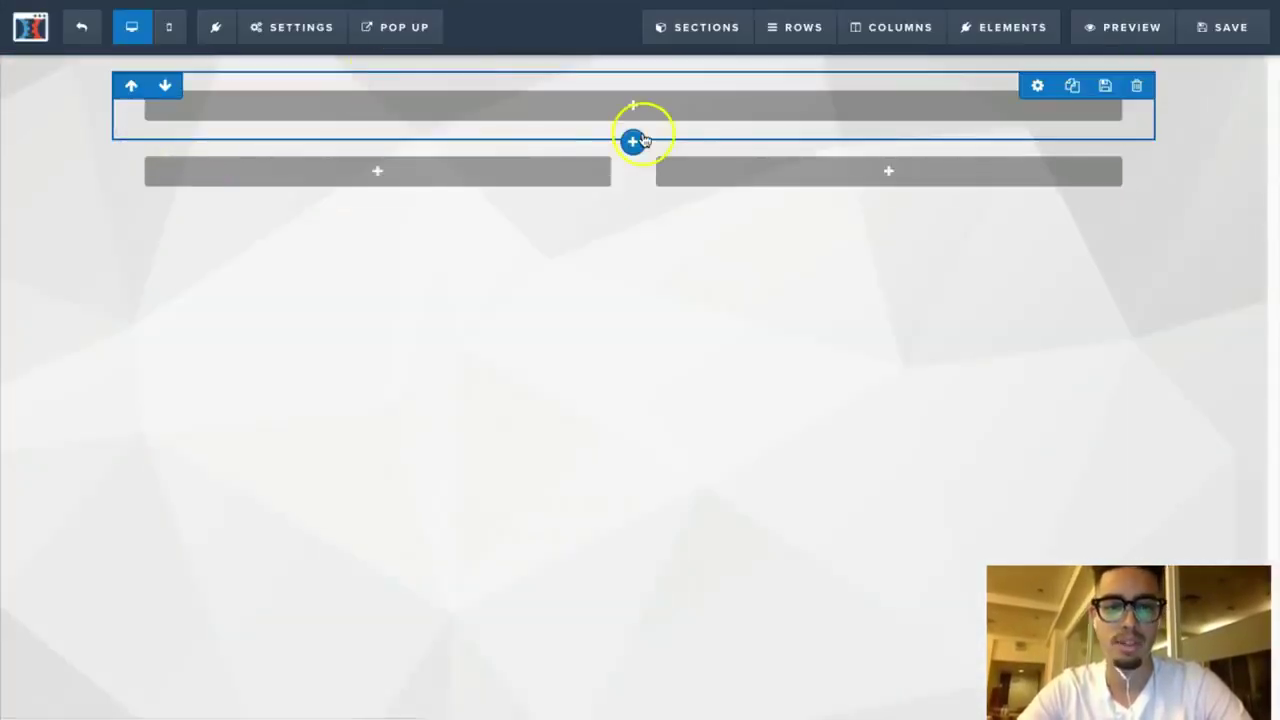
Step: Delete the one-column row and look over the section settings
left_click(1137, 87)
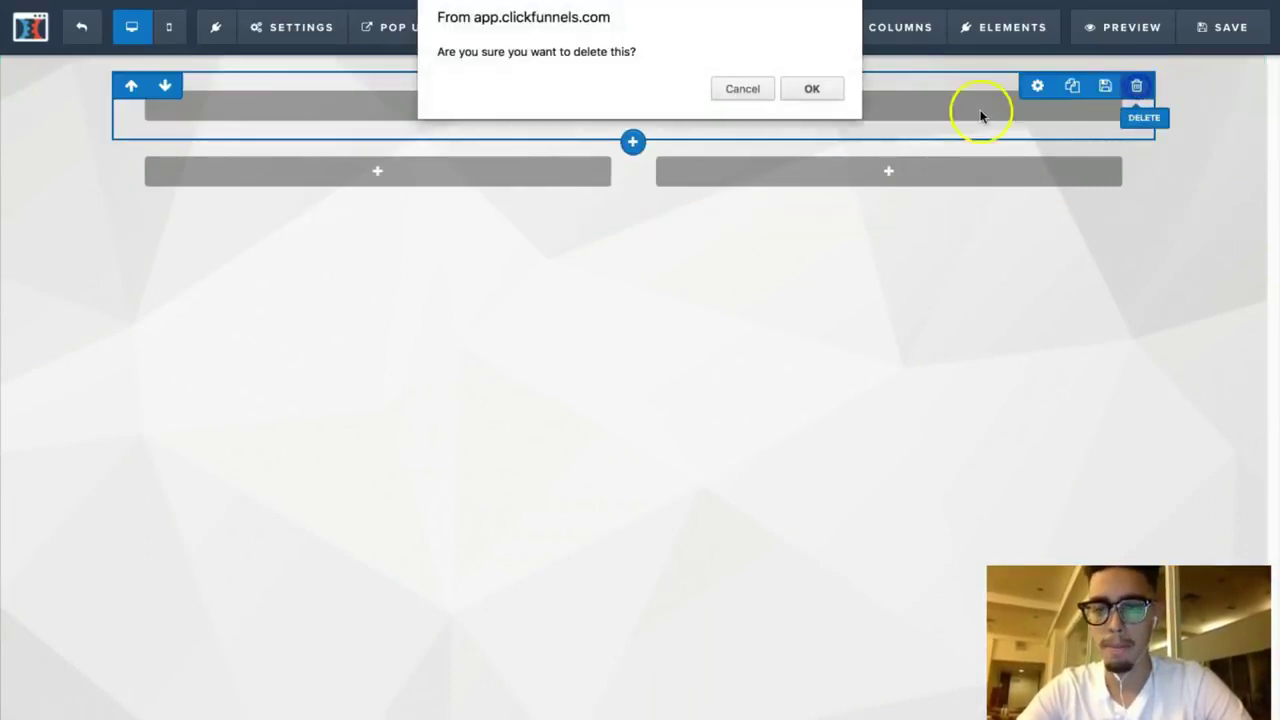
left_click(812, 90)
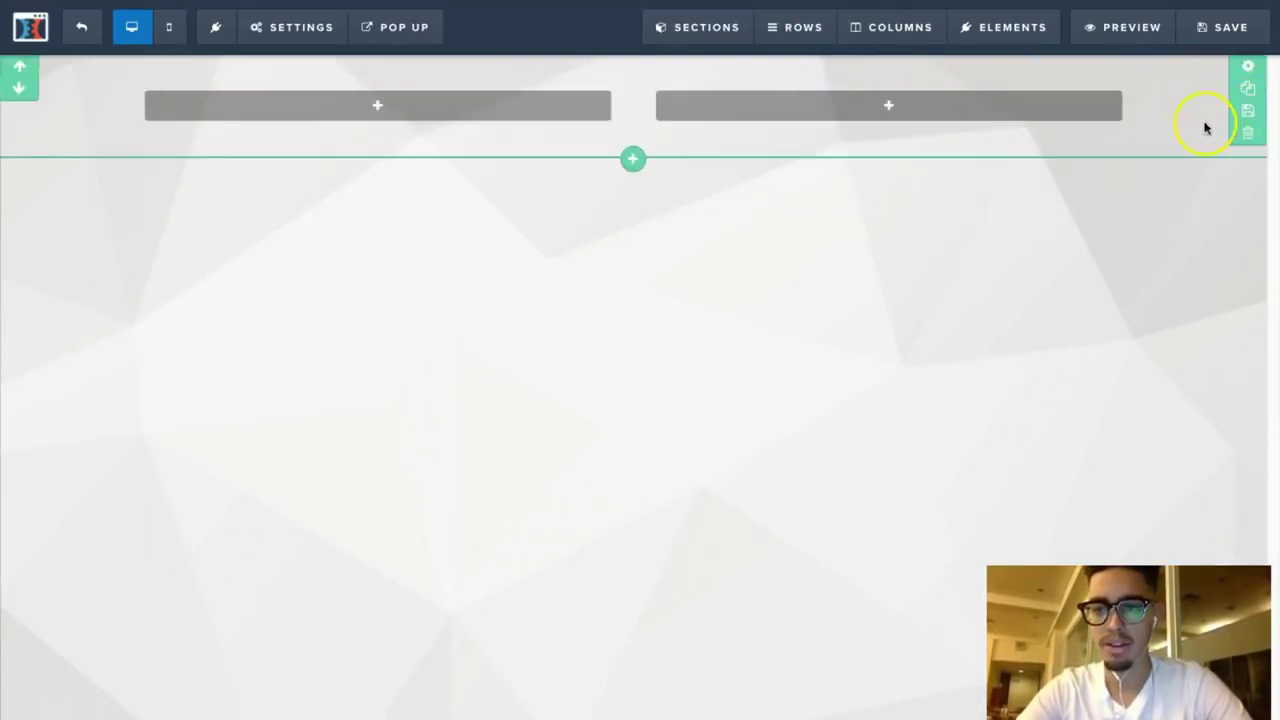
left_click(1246, 68)
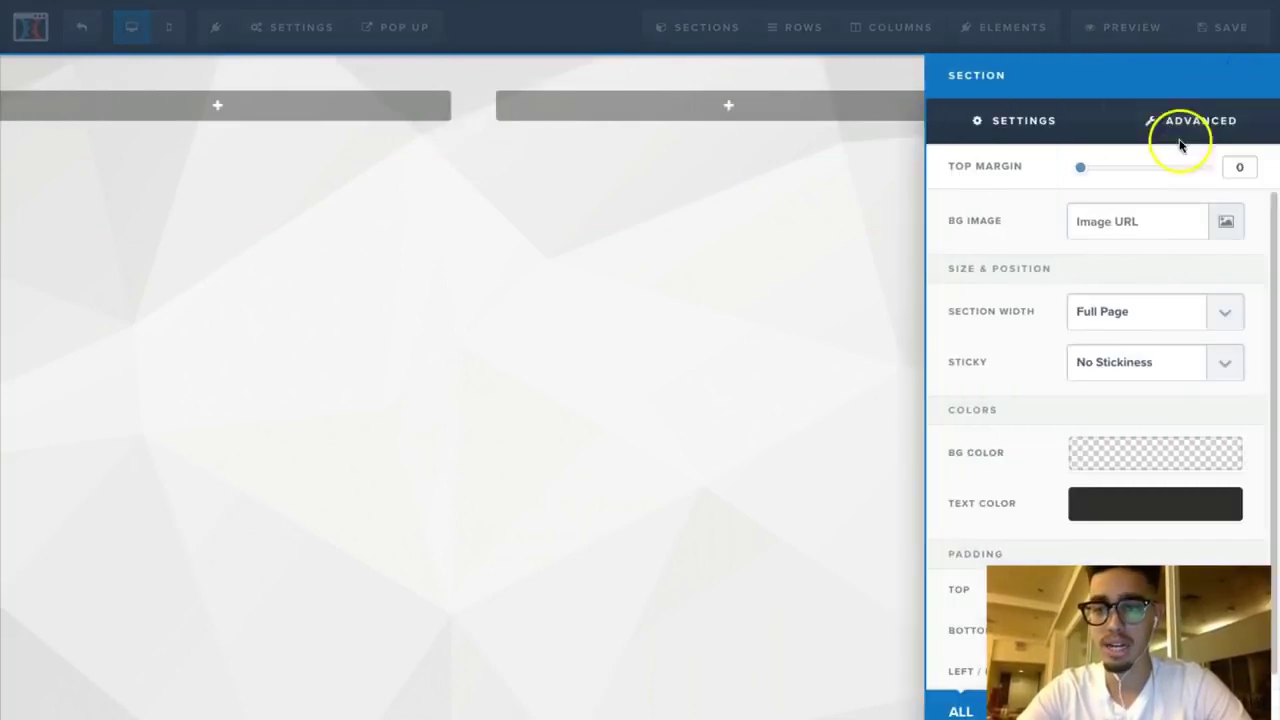
left_click(845, 194)
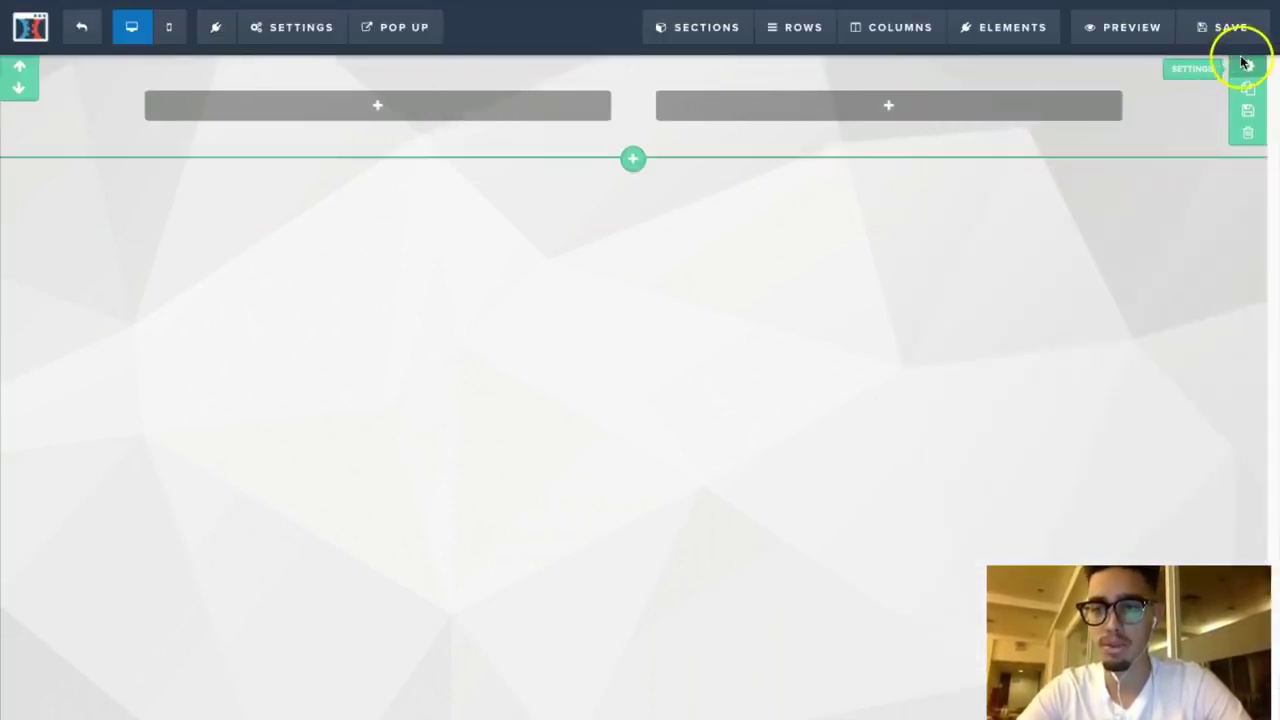
left_click(1247, 67)
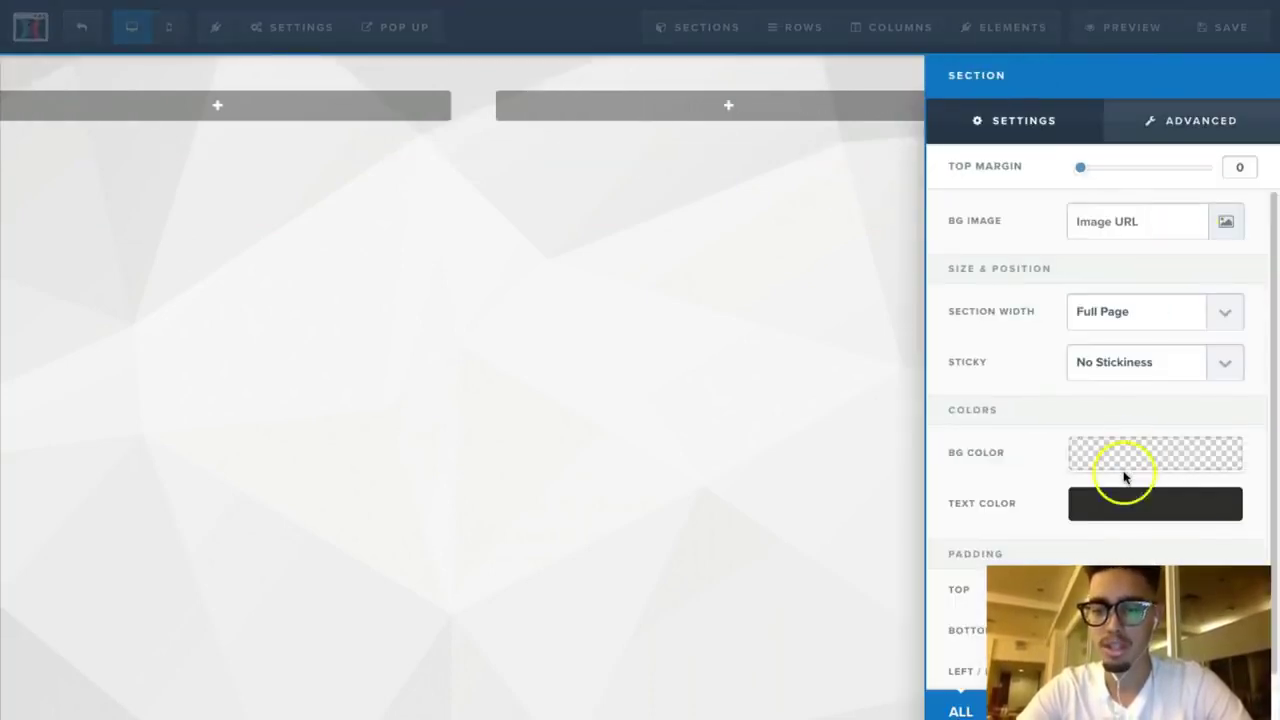
left_click(835, 430)
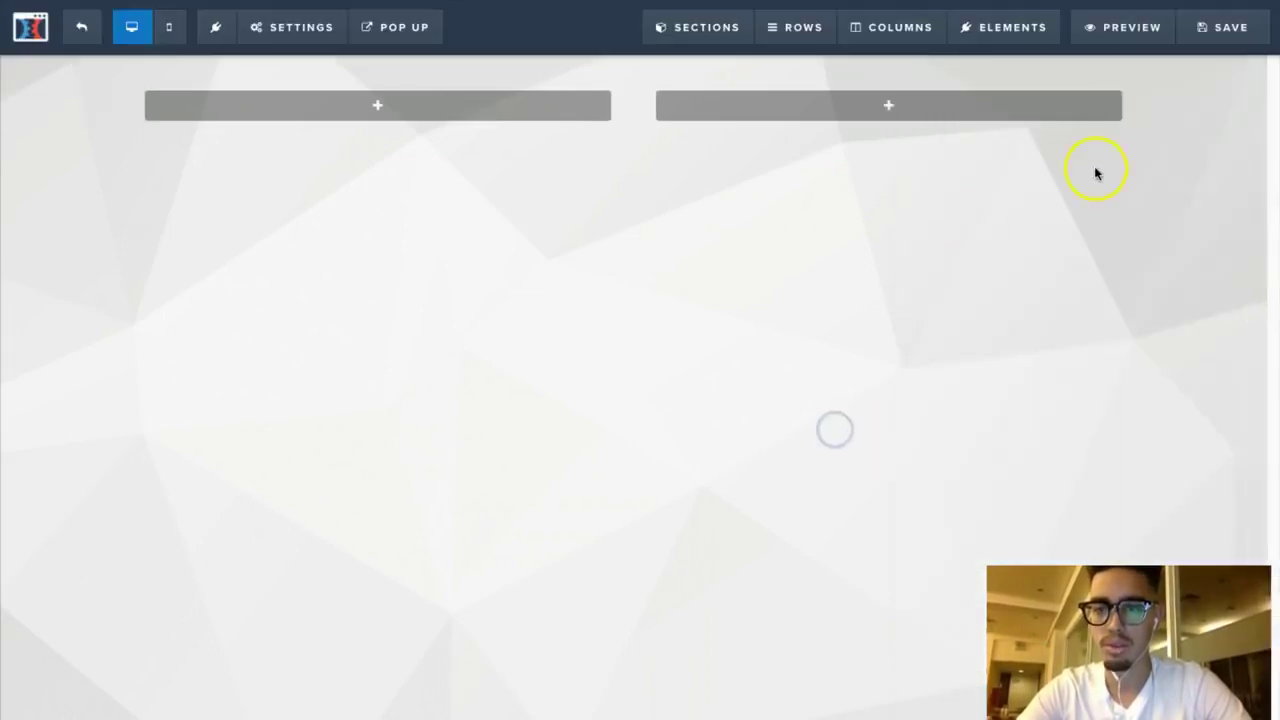
Step: Add a full-width section above the two-column row, holding a one-column row
left_click(633, 159)
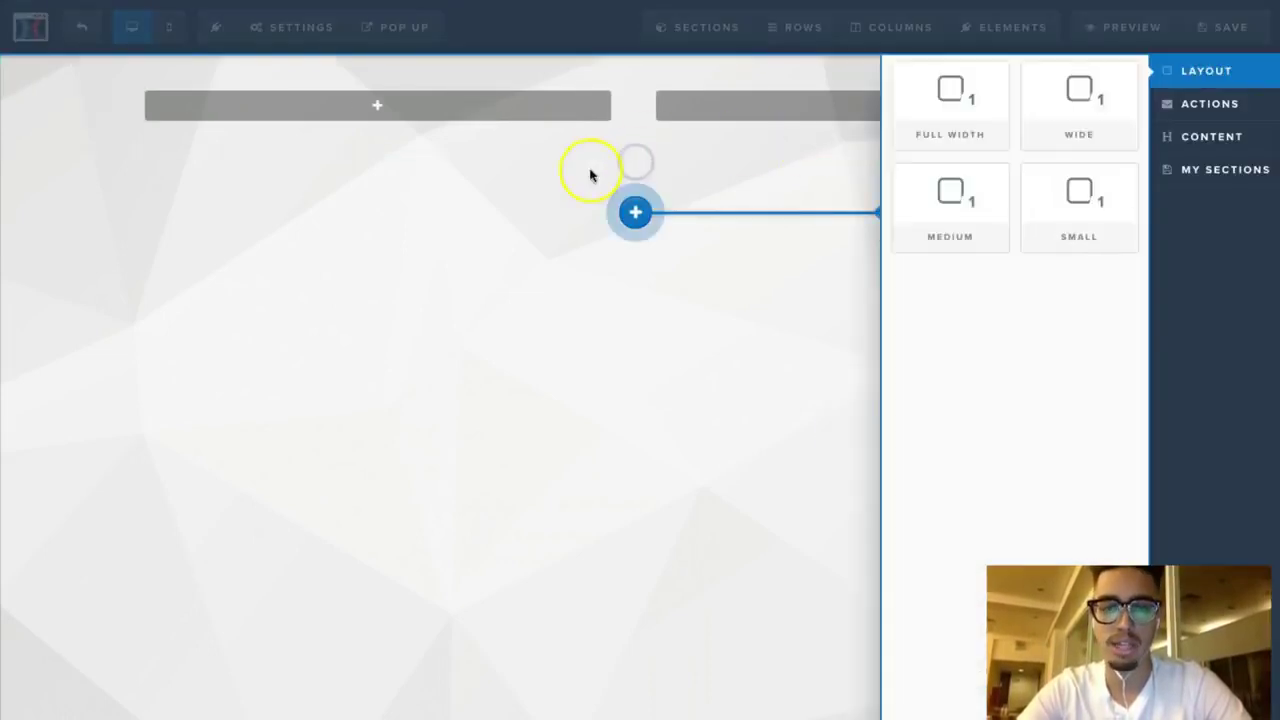
left_click(980, 86)
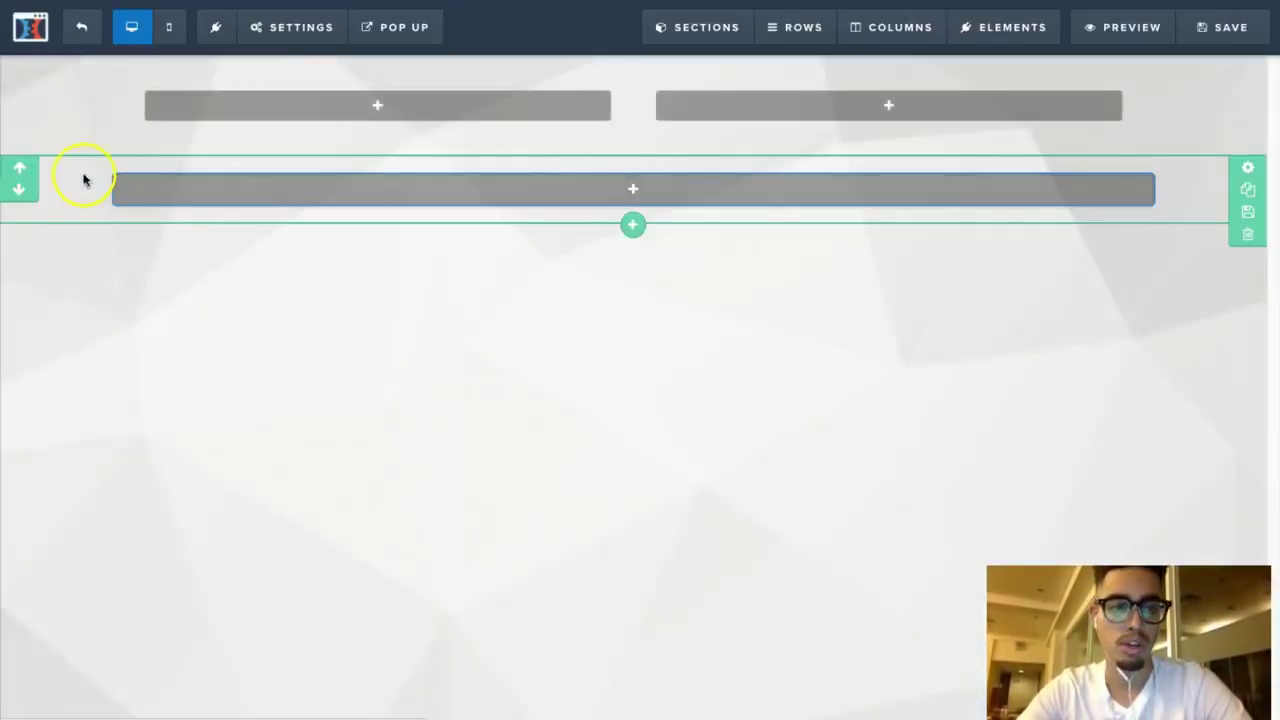
left_click(20, 170)
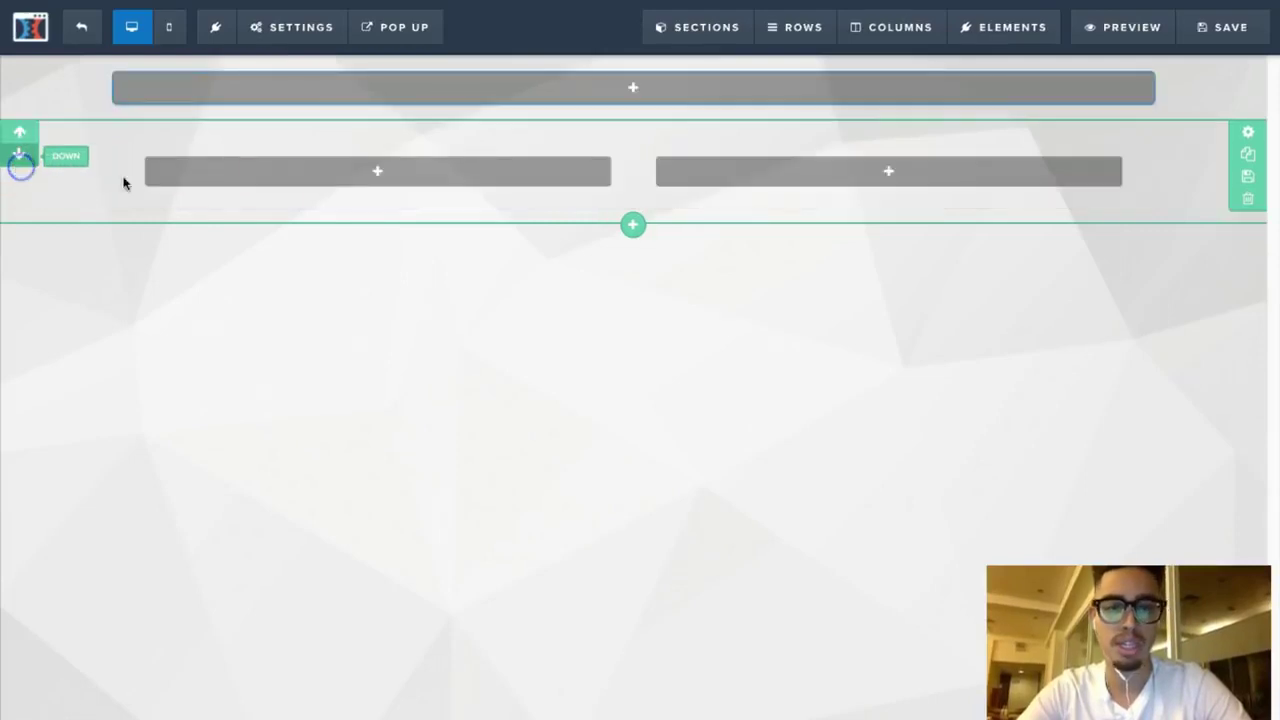
left_click(634, 88)
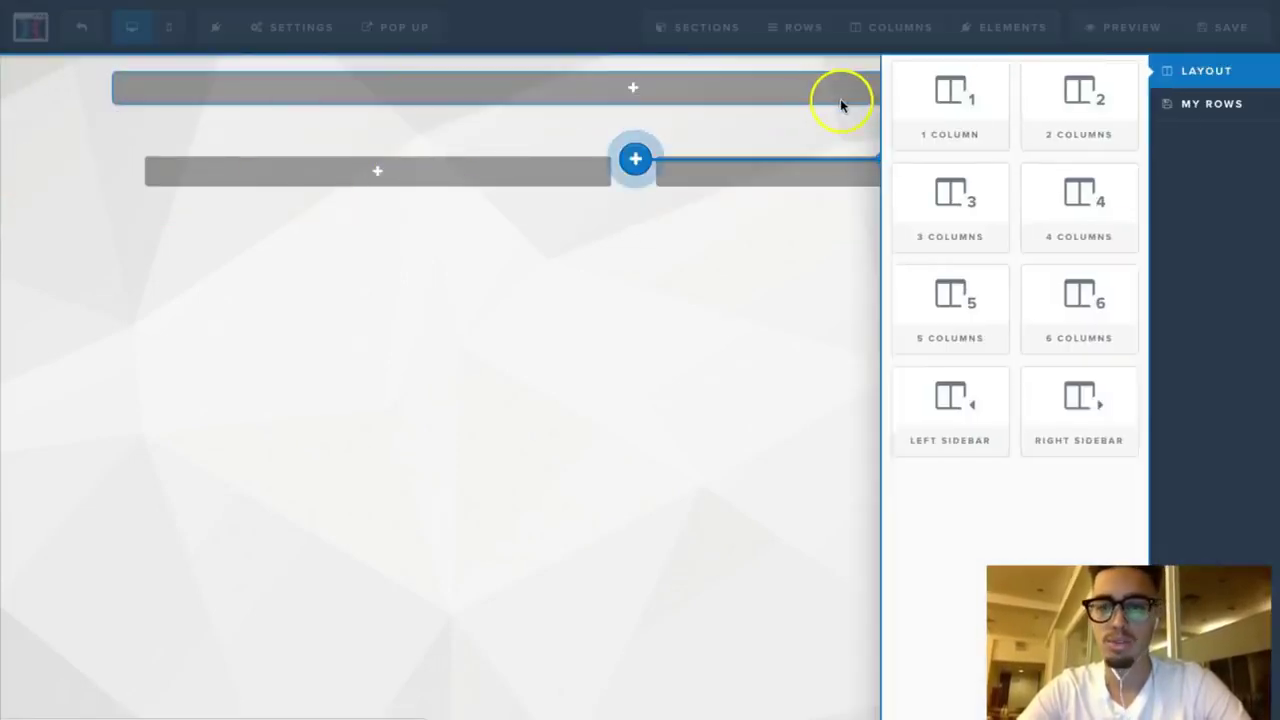
left_click(952, 103)
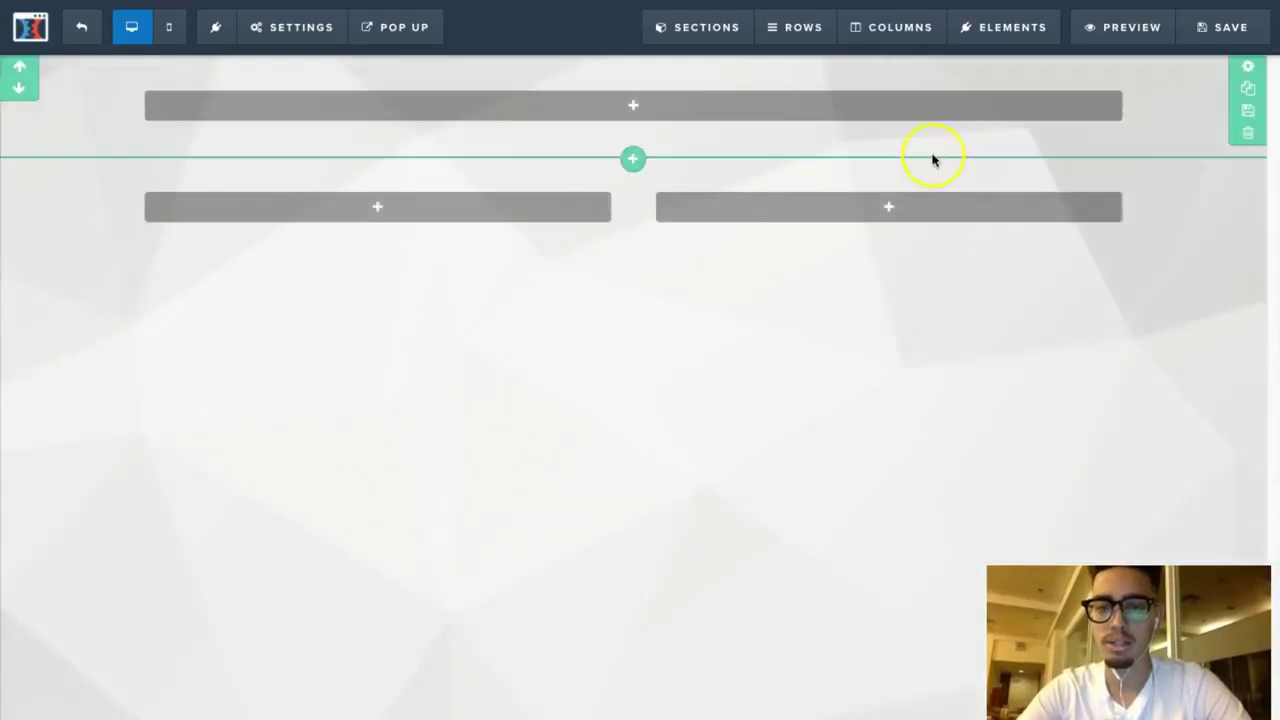
Step: Add a headline to the top row reading 'I WANT TO GIVE YOU MY FREE THING'
left_click(649, 103)
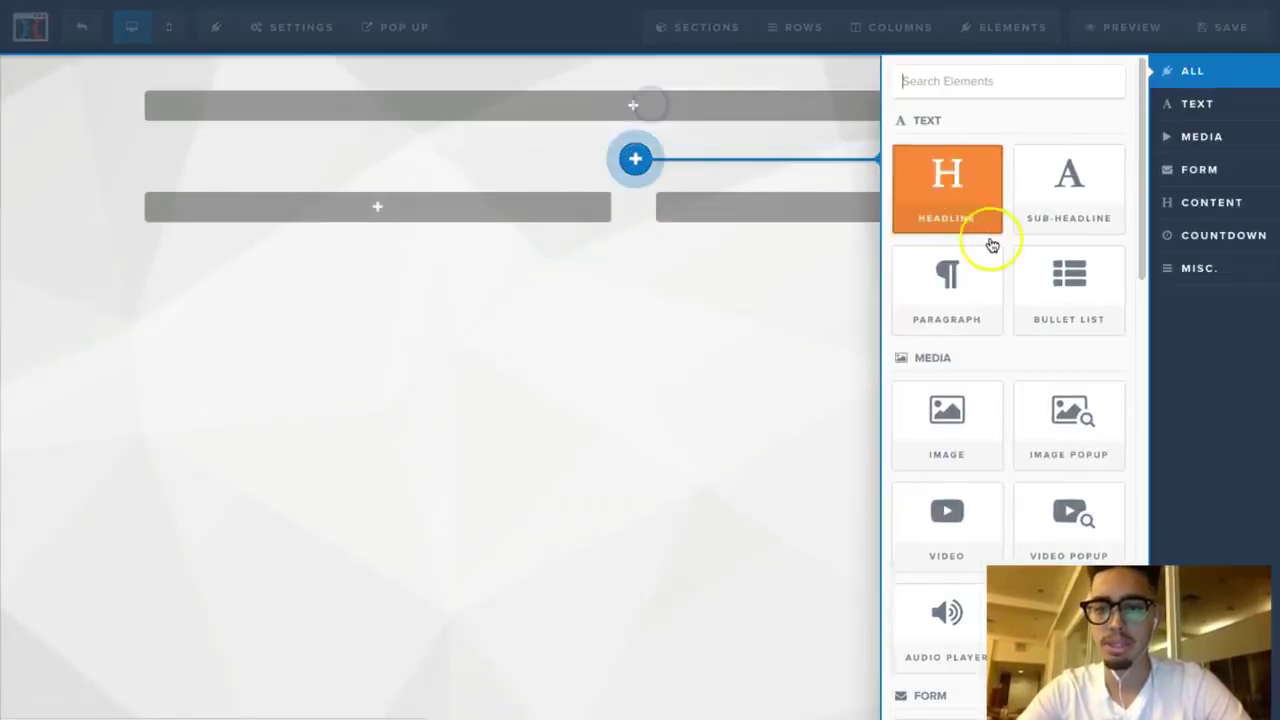
left_click(972, 213)
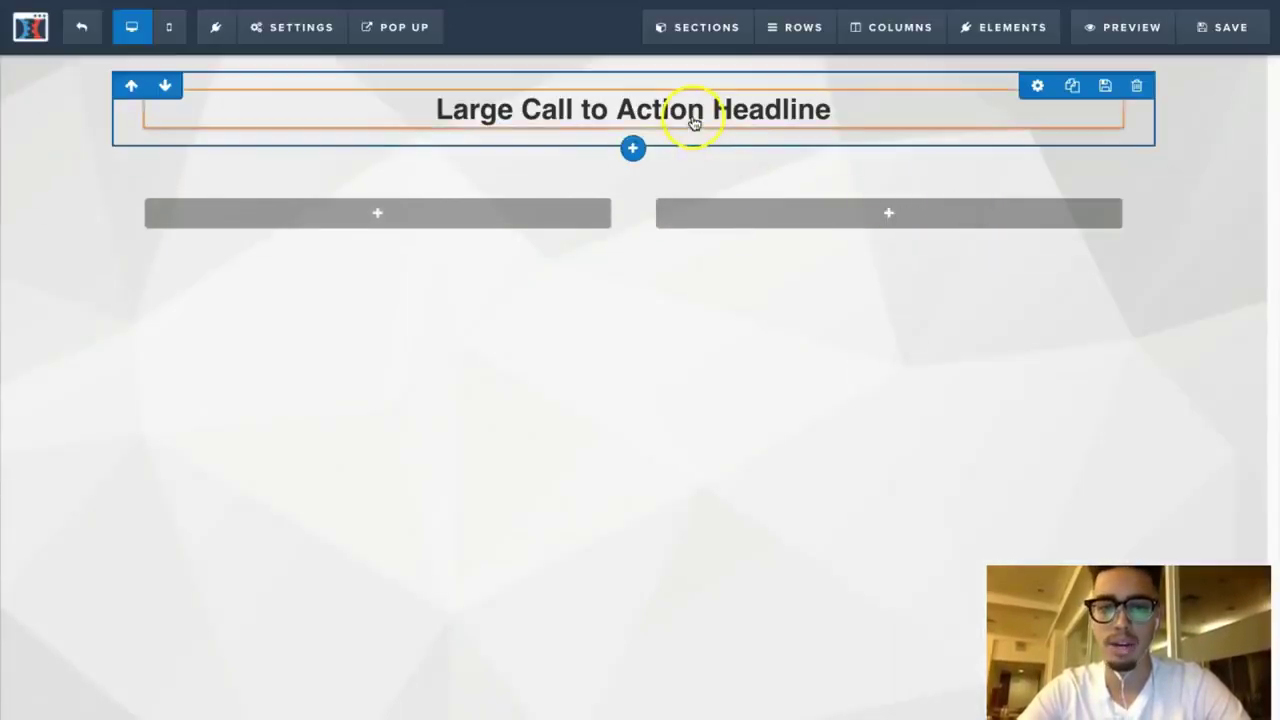
left_click(693, 116)
left_click_drag(860, 112, 365, 107)
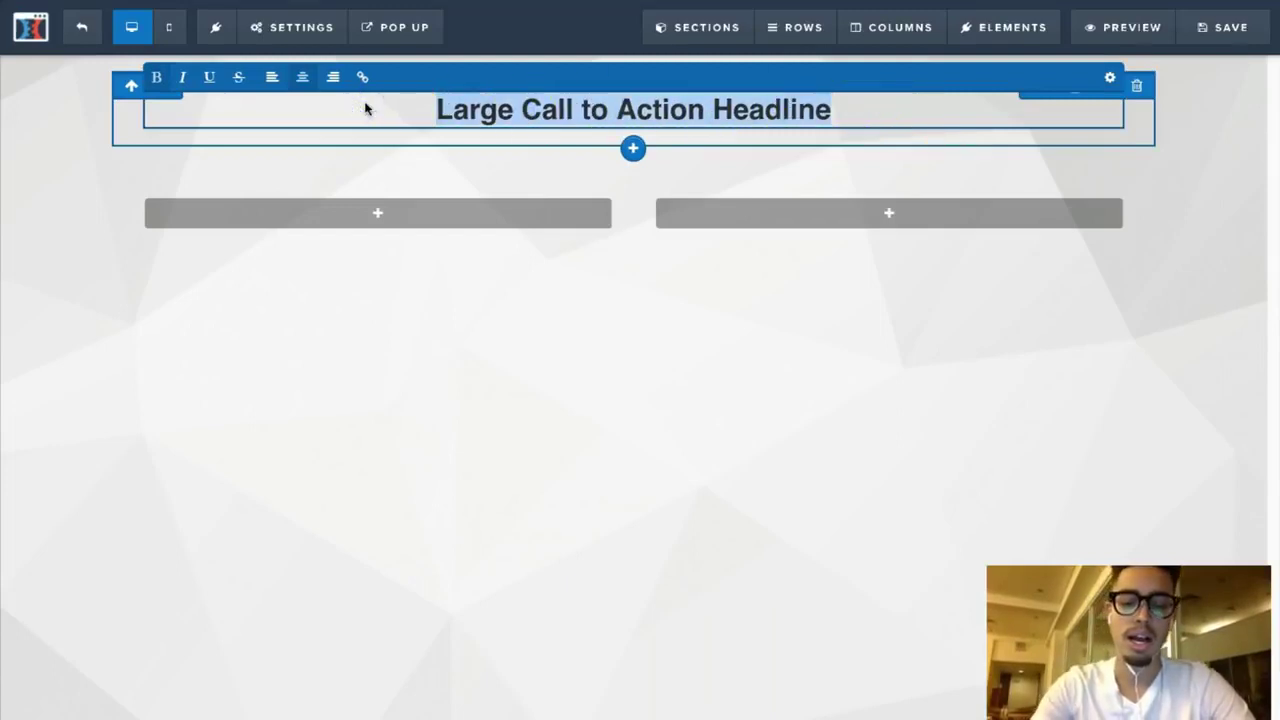
type("I WANT TO ")
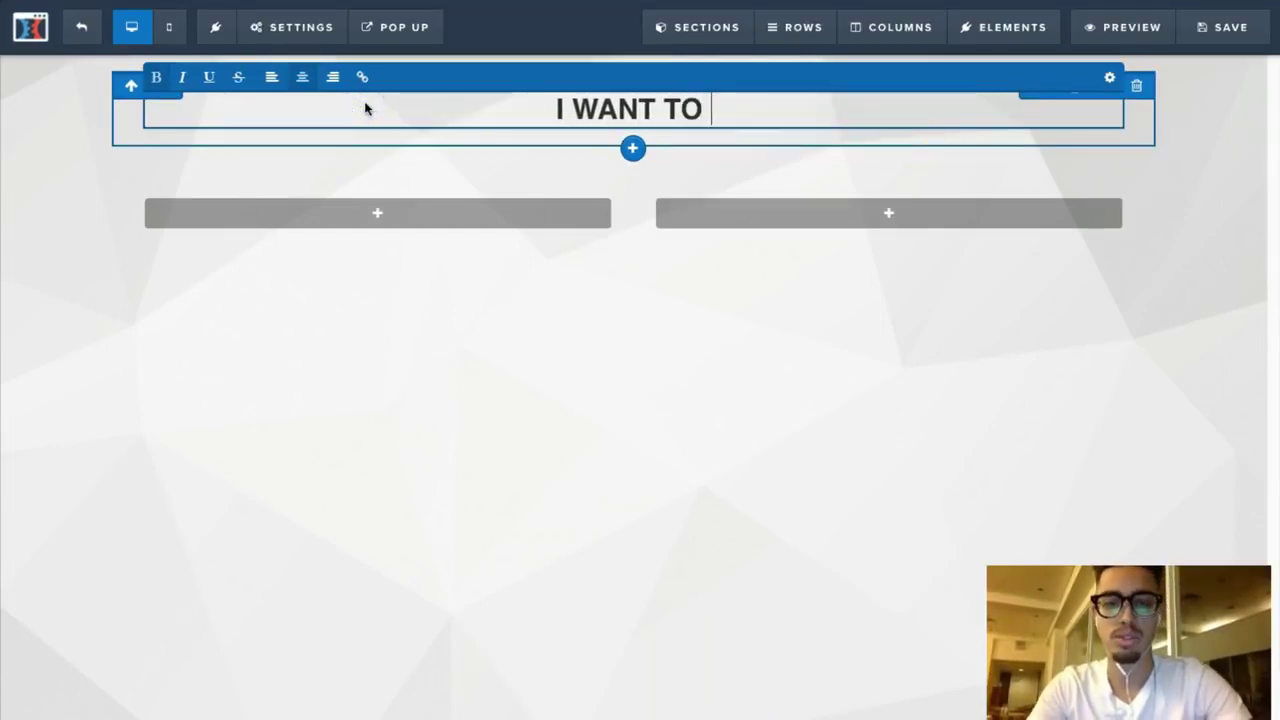
type("GIVE")
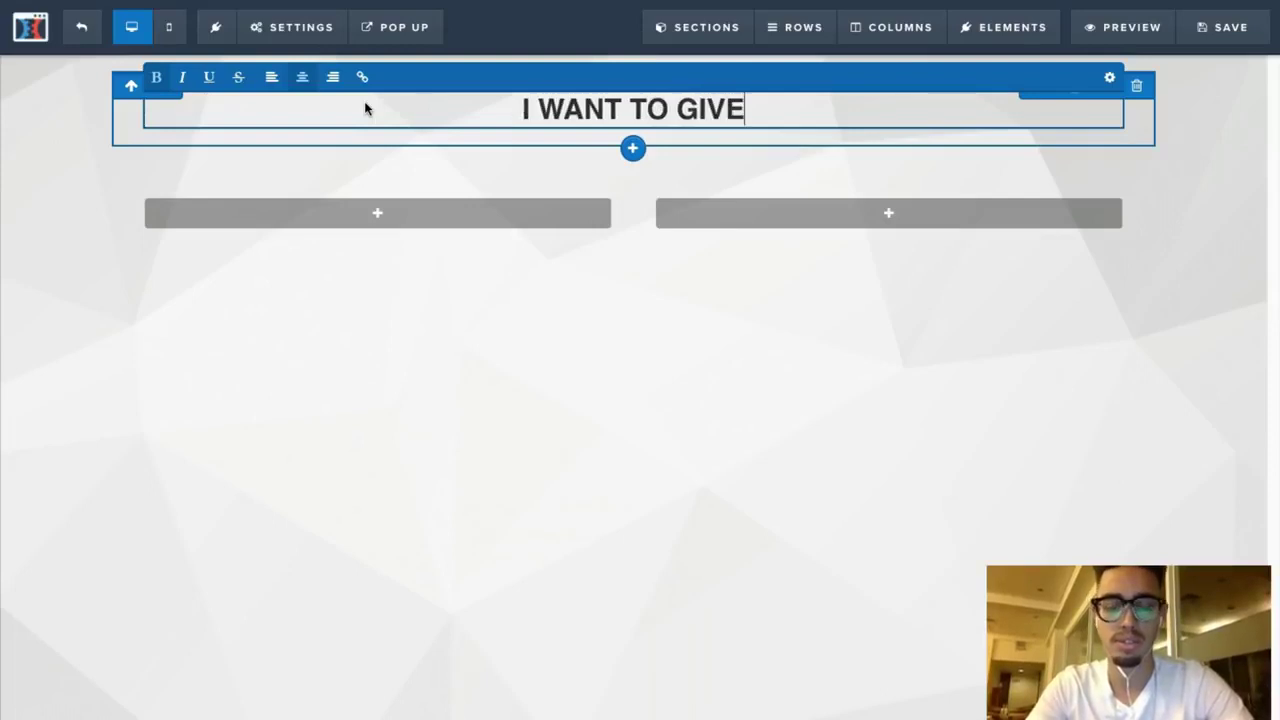
type(" YOU MY")
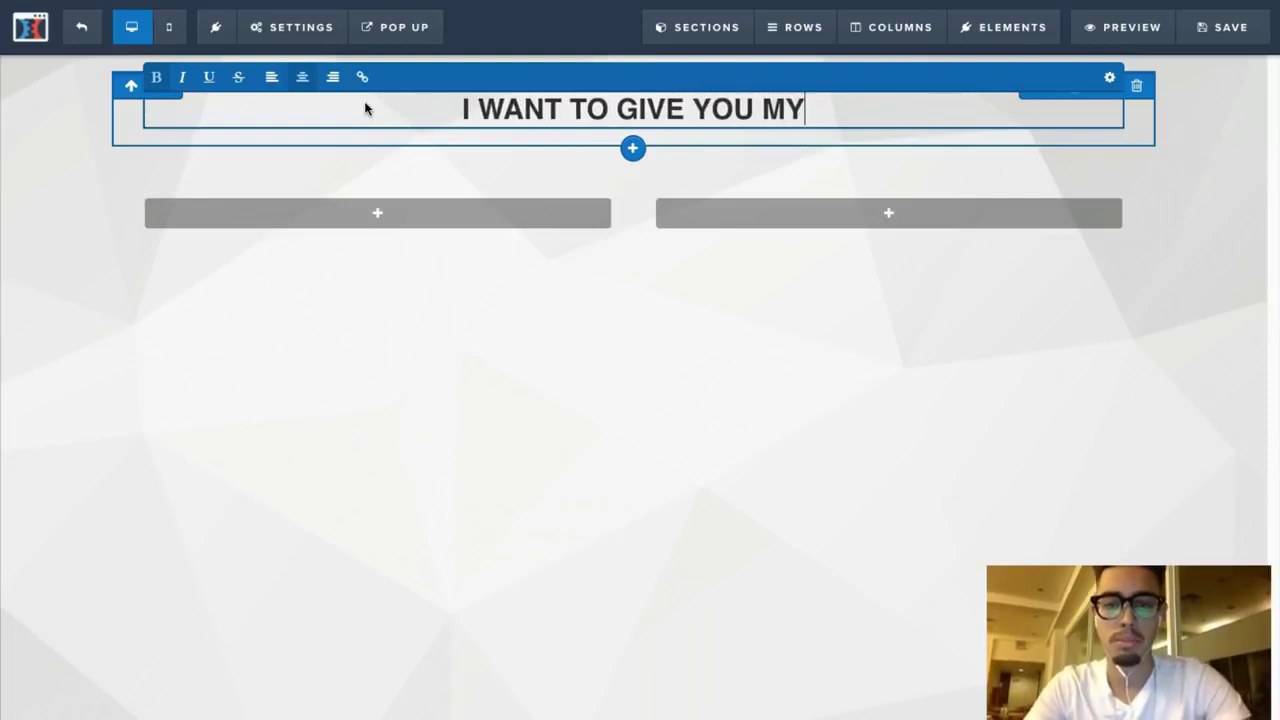
type(" FREE THING")
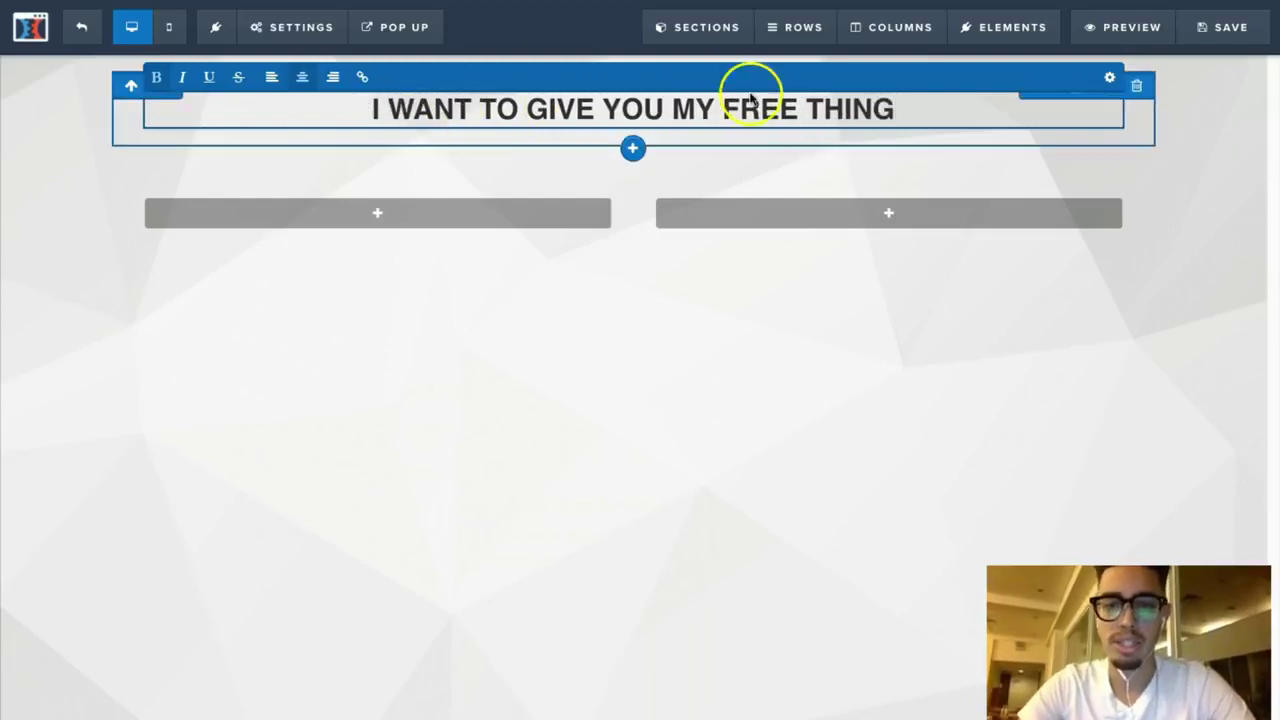
Step: Underline the word FREE in the headline
left_click_drag(797, 117, 723, 115)
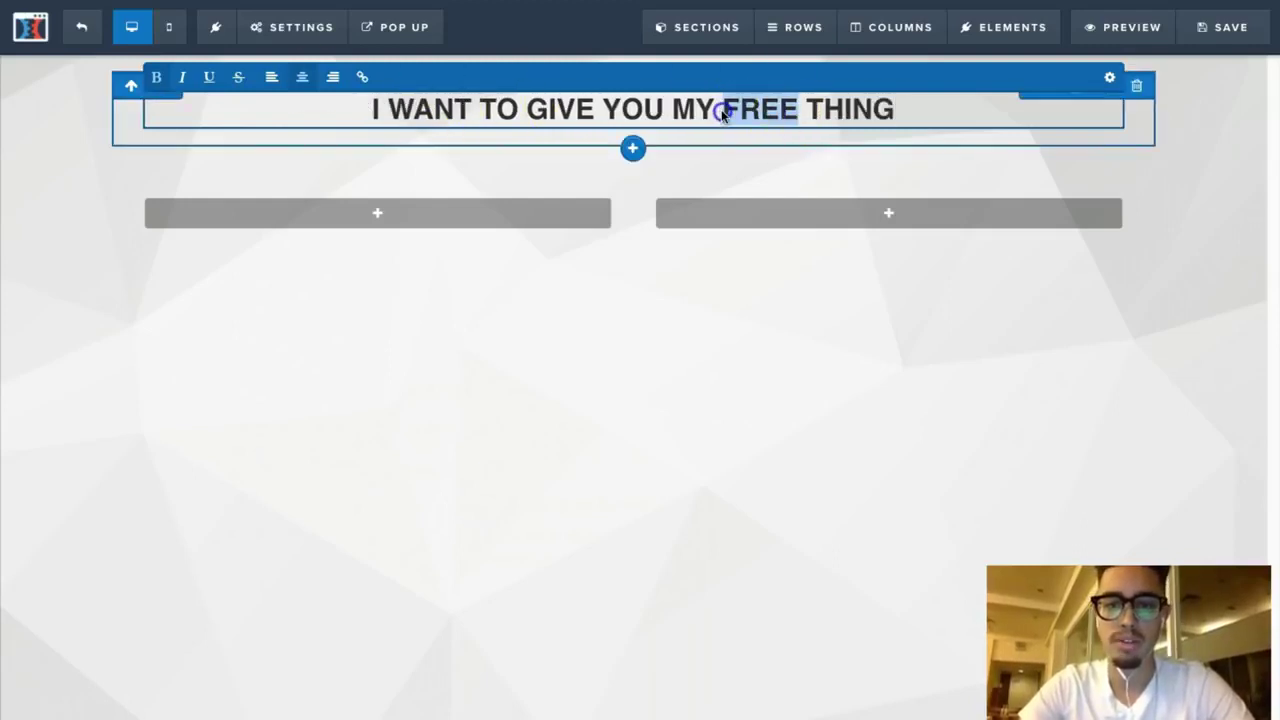
left_click(209, 77)
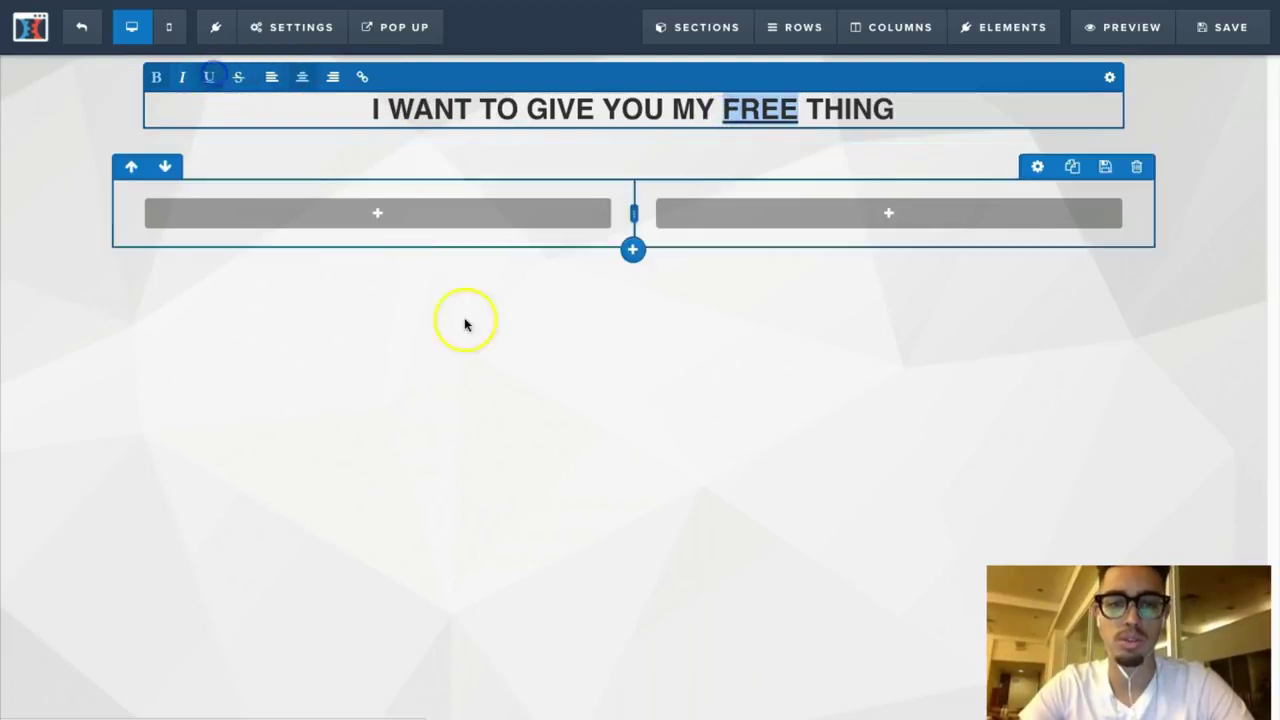
left_click(520, 420)
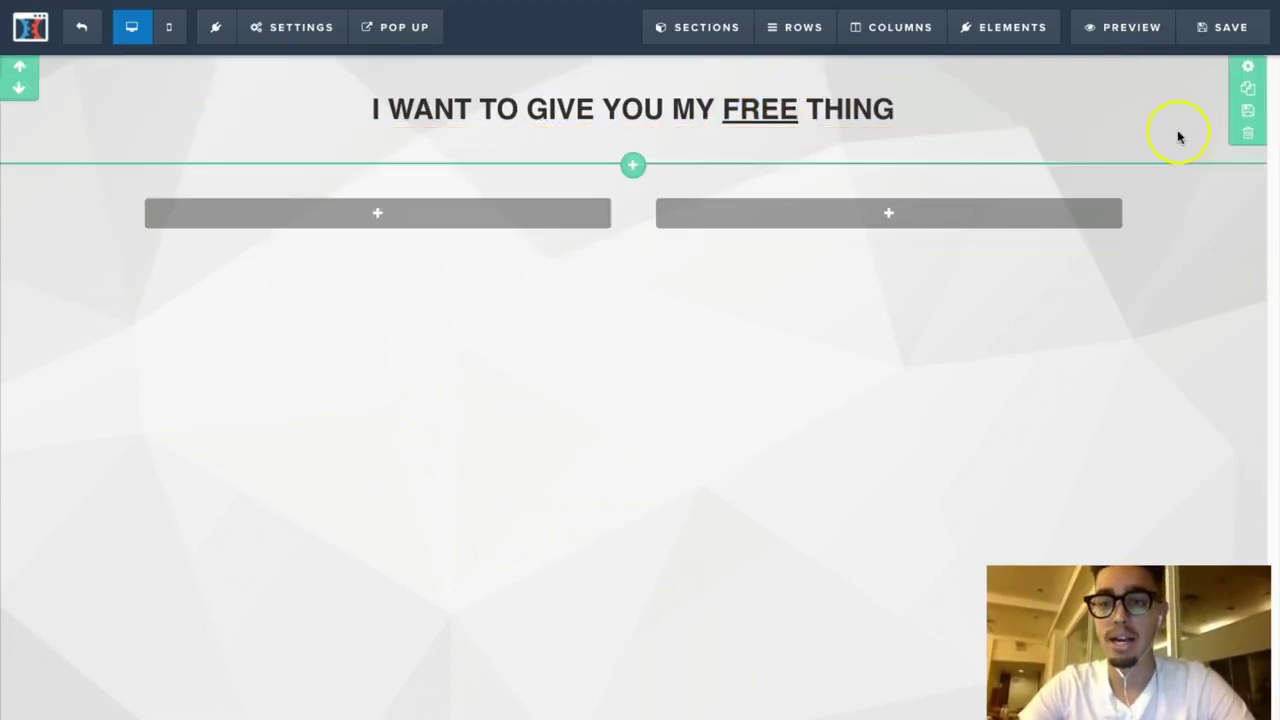
Step: Set the headline section's background colour to blue, after briefly trying other colours
left_click(1248, 70)
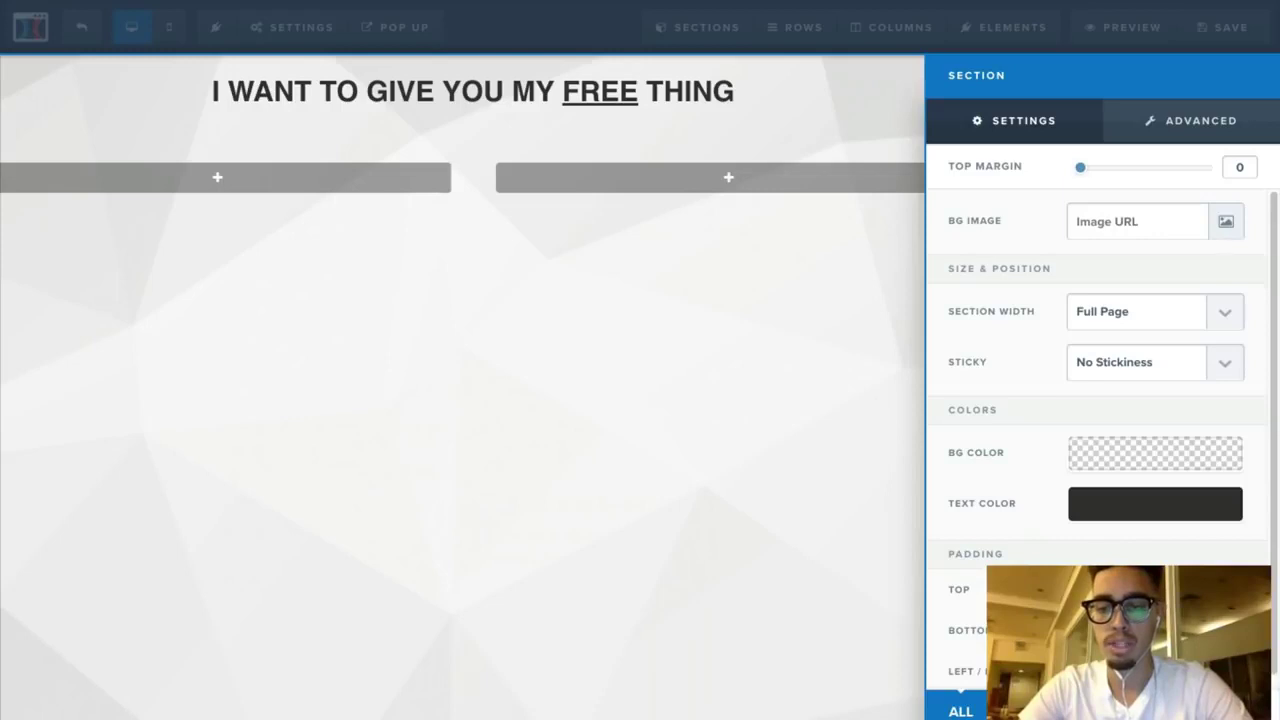
left_click(771, 478)
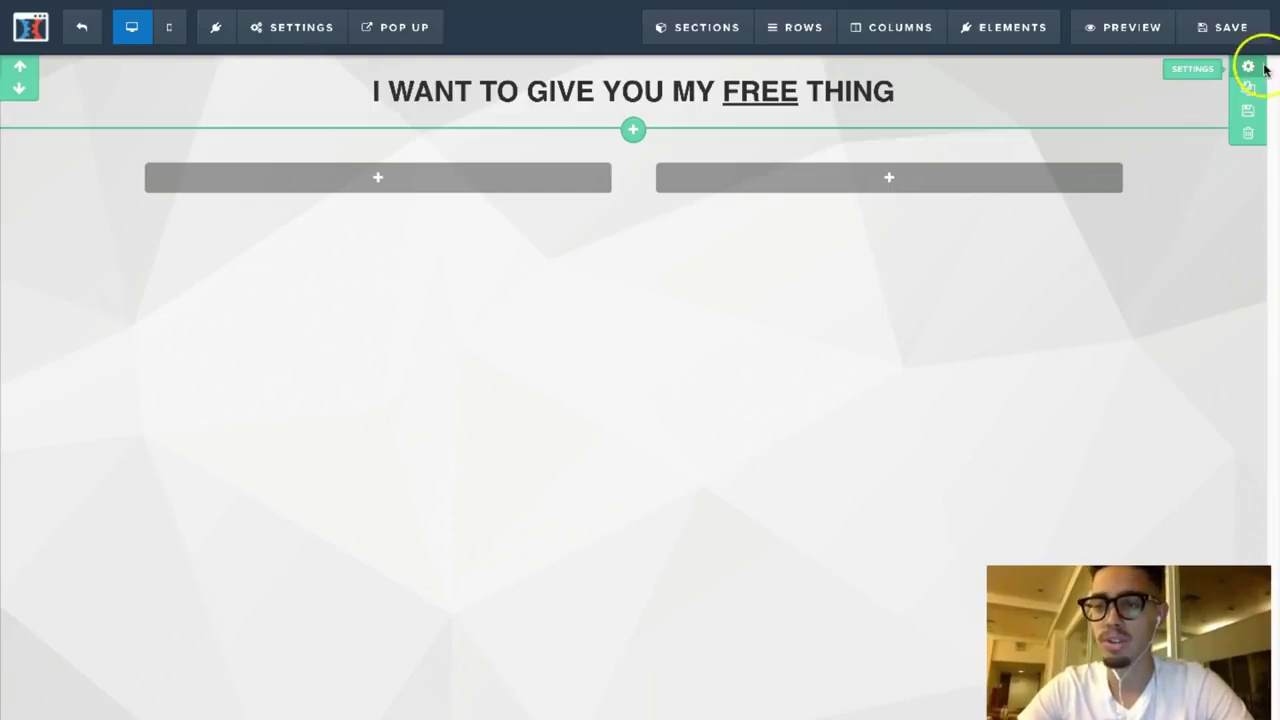
left_click(1246, 67)
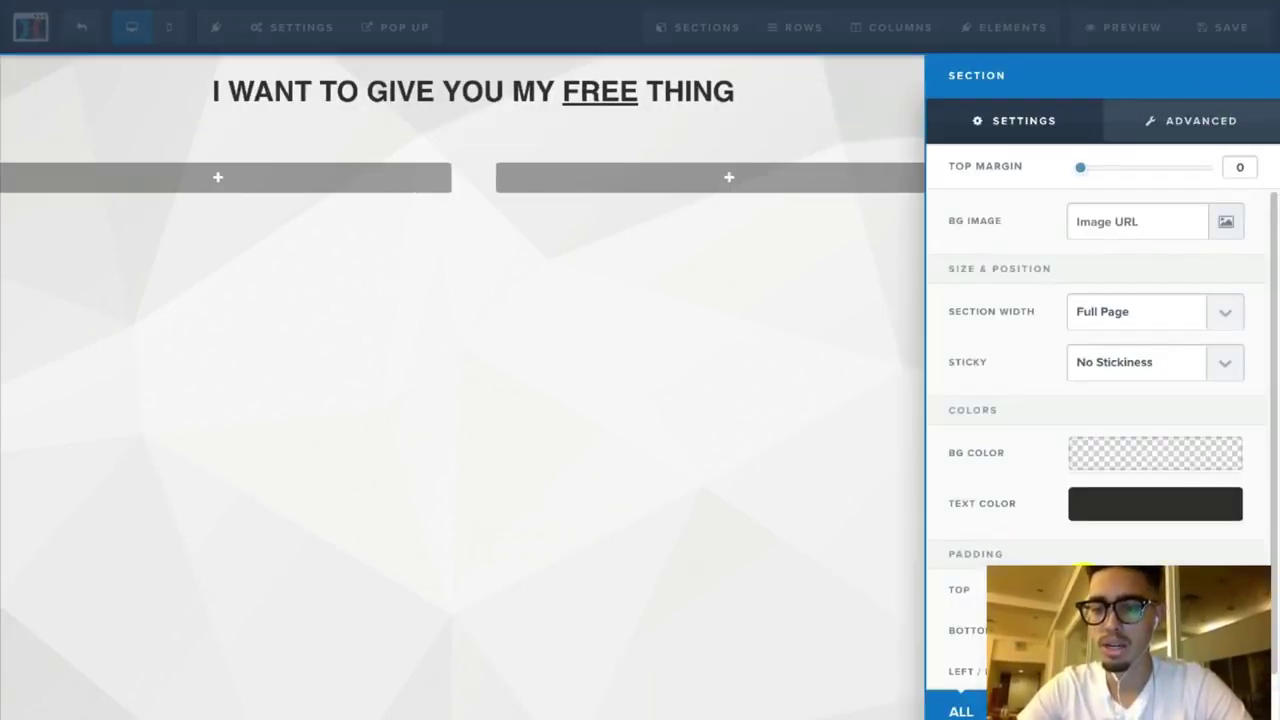
left_click(840, 470)
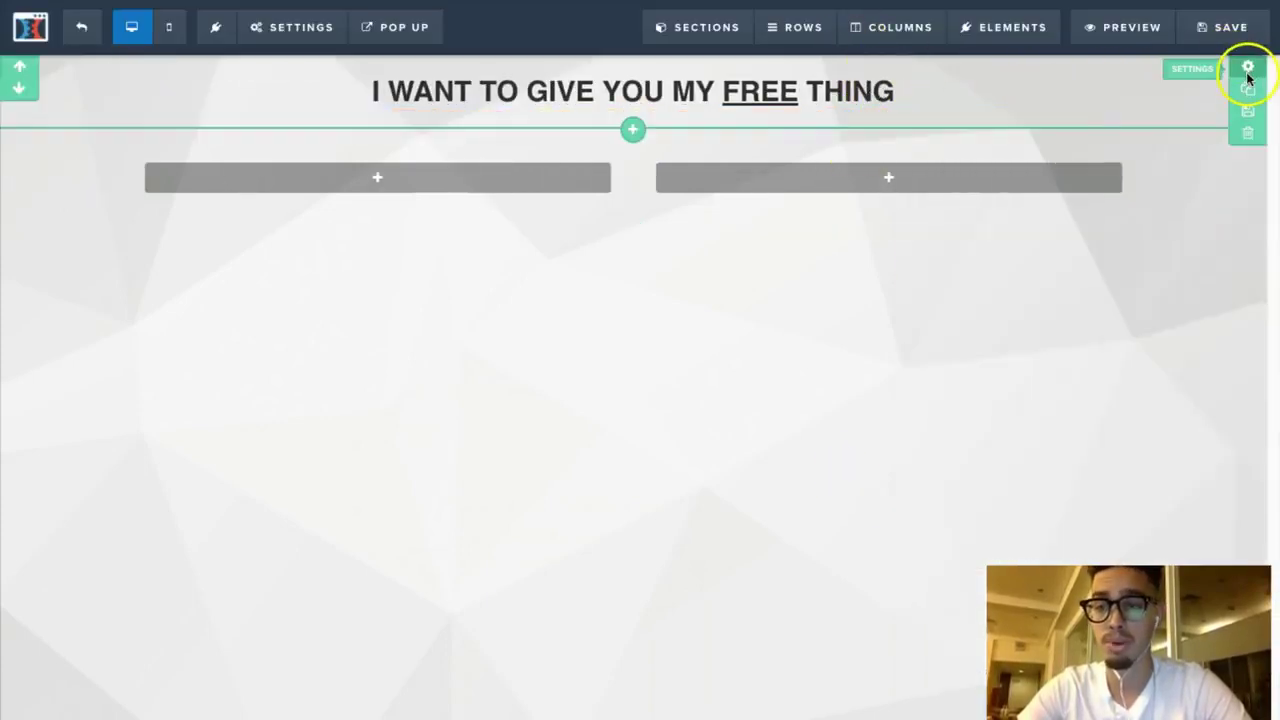
left_click(1248, 68)
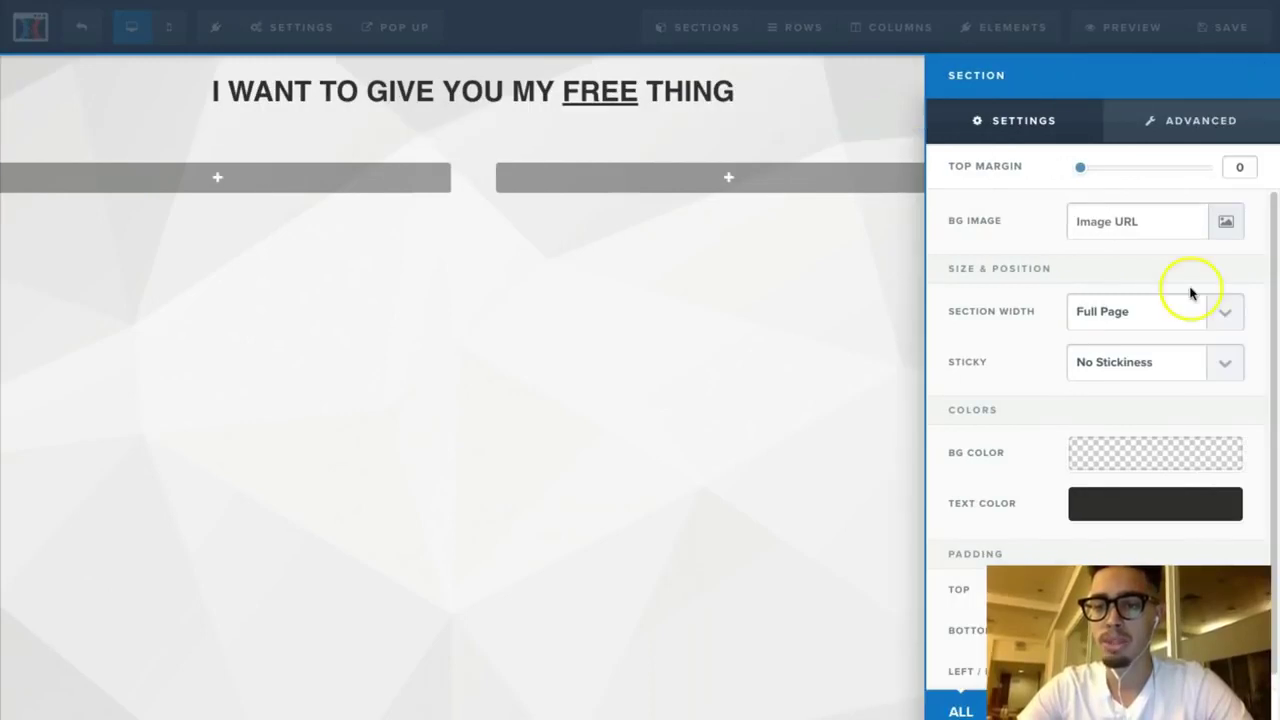
left_click(1125, 456)
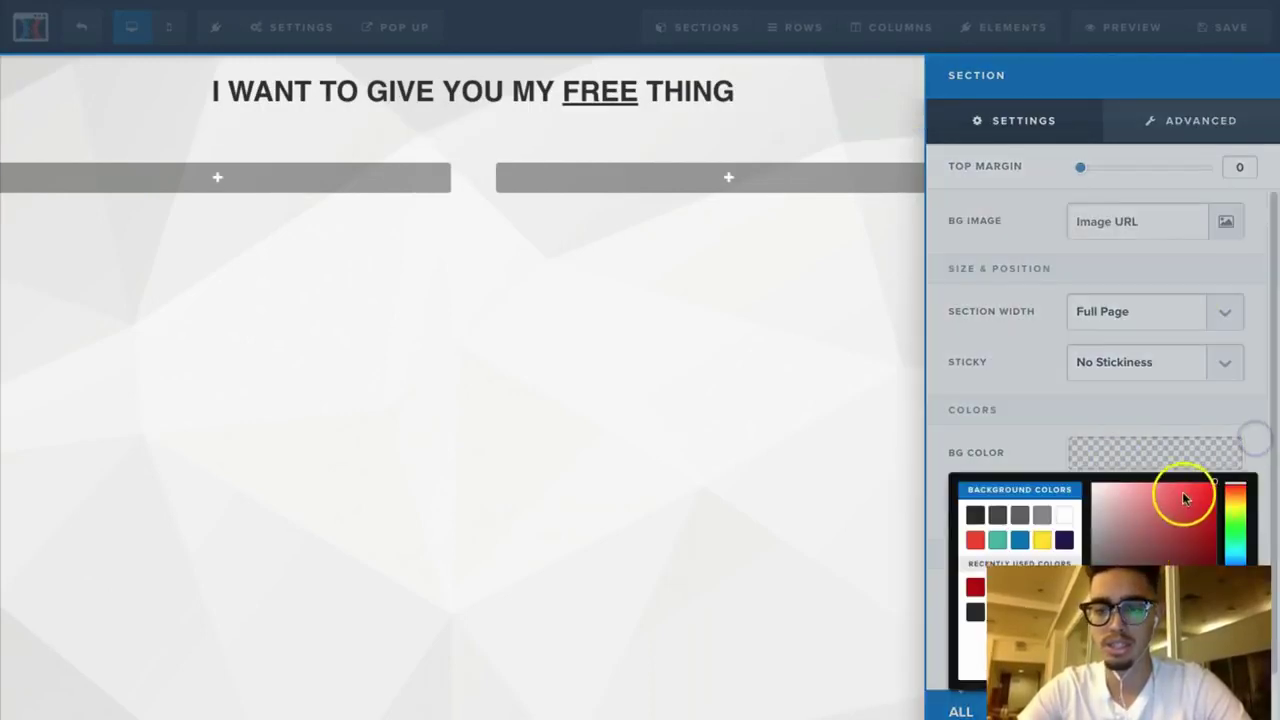
left_click(1214, 483)
left_click(1012, 381)
left_click(1092, 453)
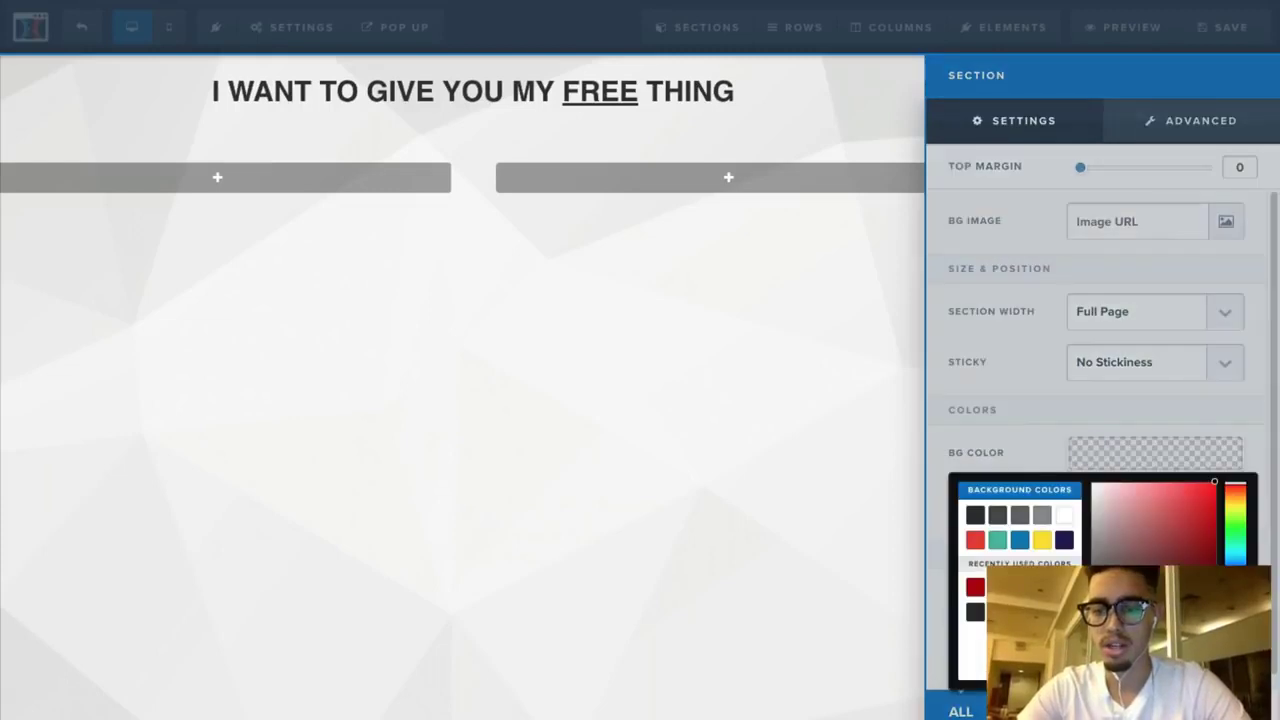
left_click(1275, 686)
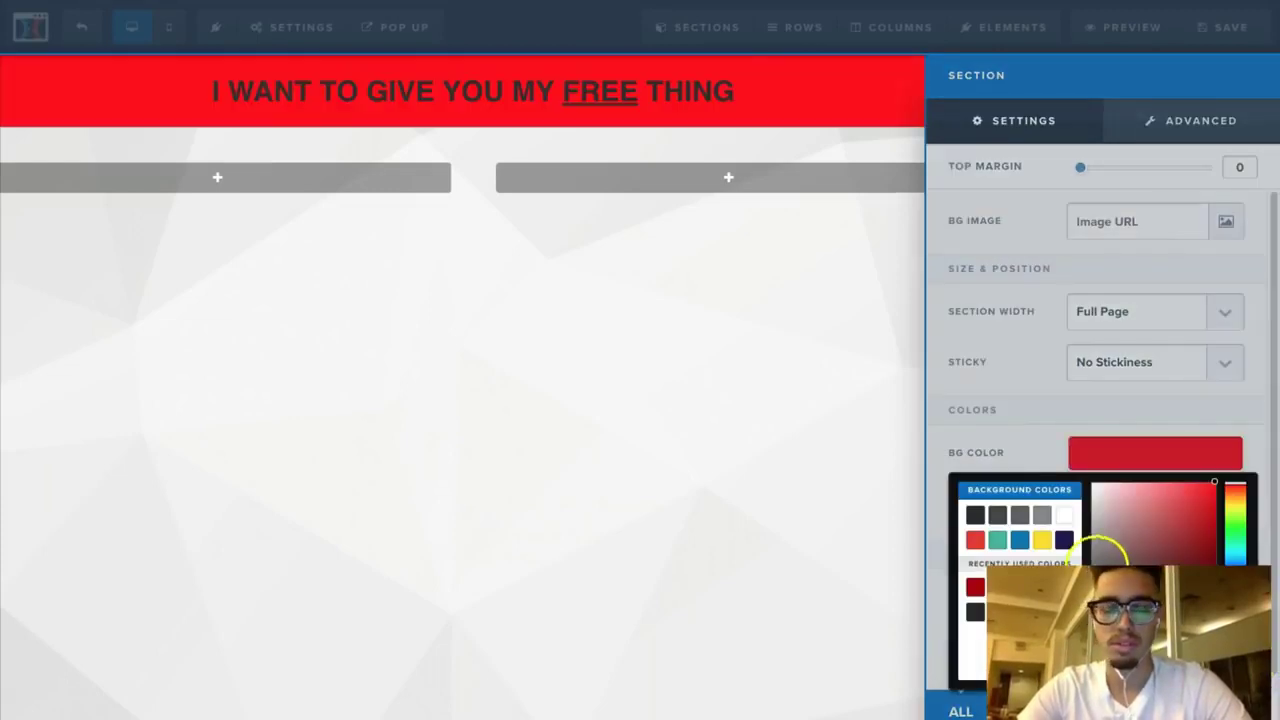
left_click(1019, 541)
left_click(996, 385)
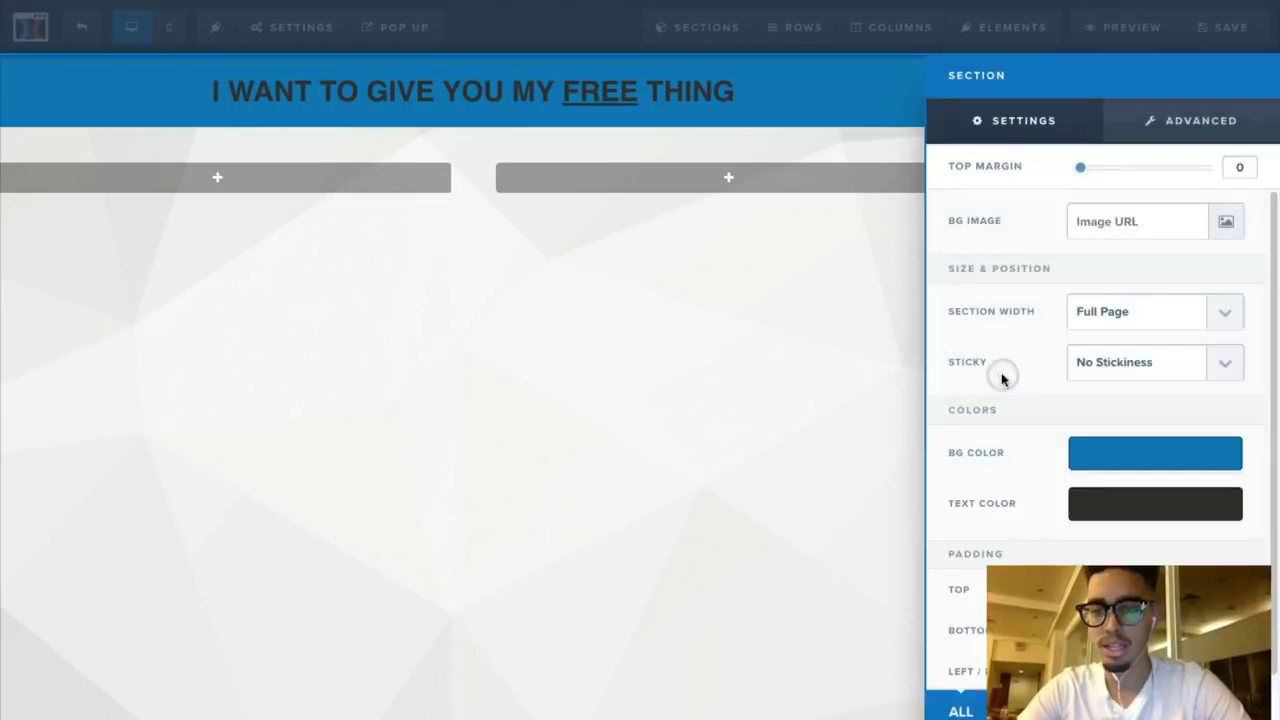
Step: Make the section's headline text white and close the section settings
left_click(1098, 510)
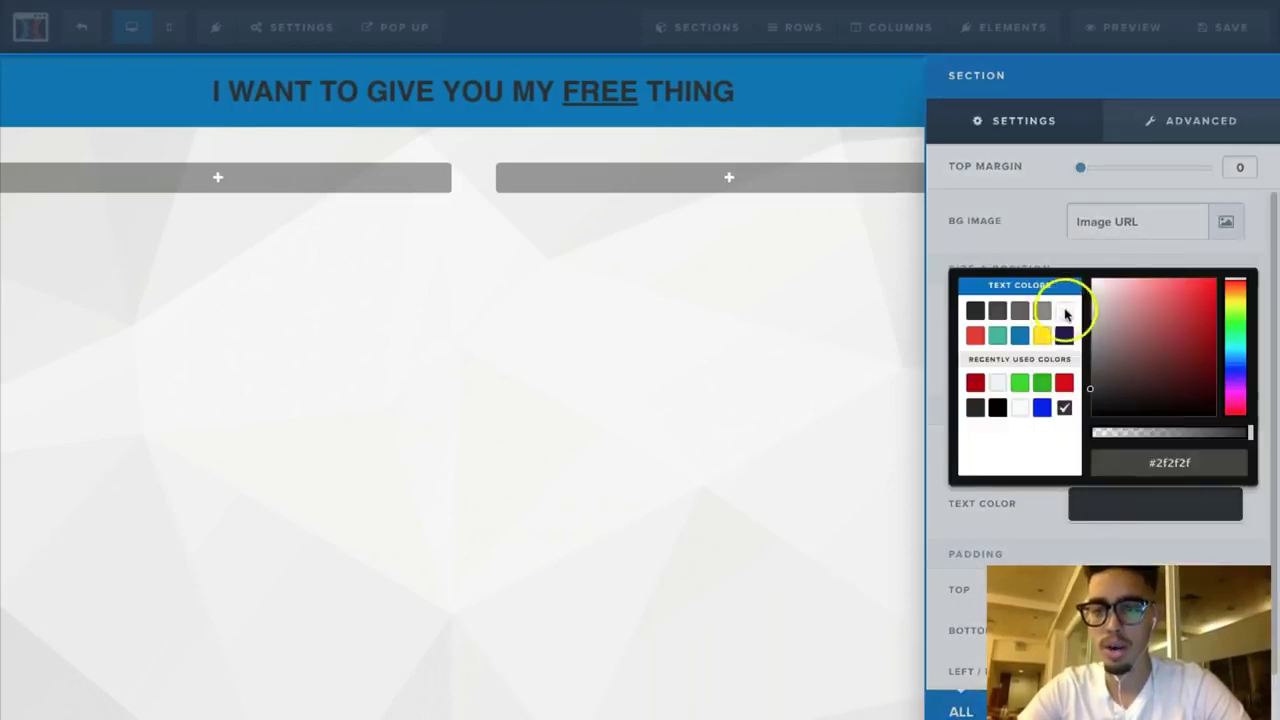
left_click(1063, 311)
left_click(1006, 223)
left_click(808, 291)
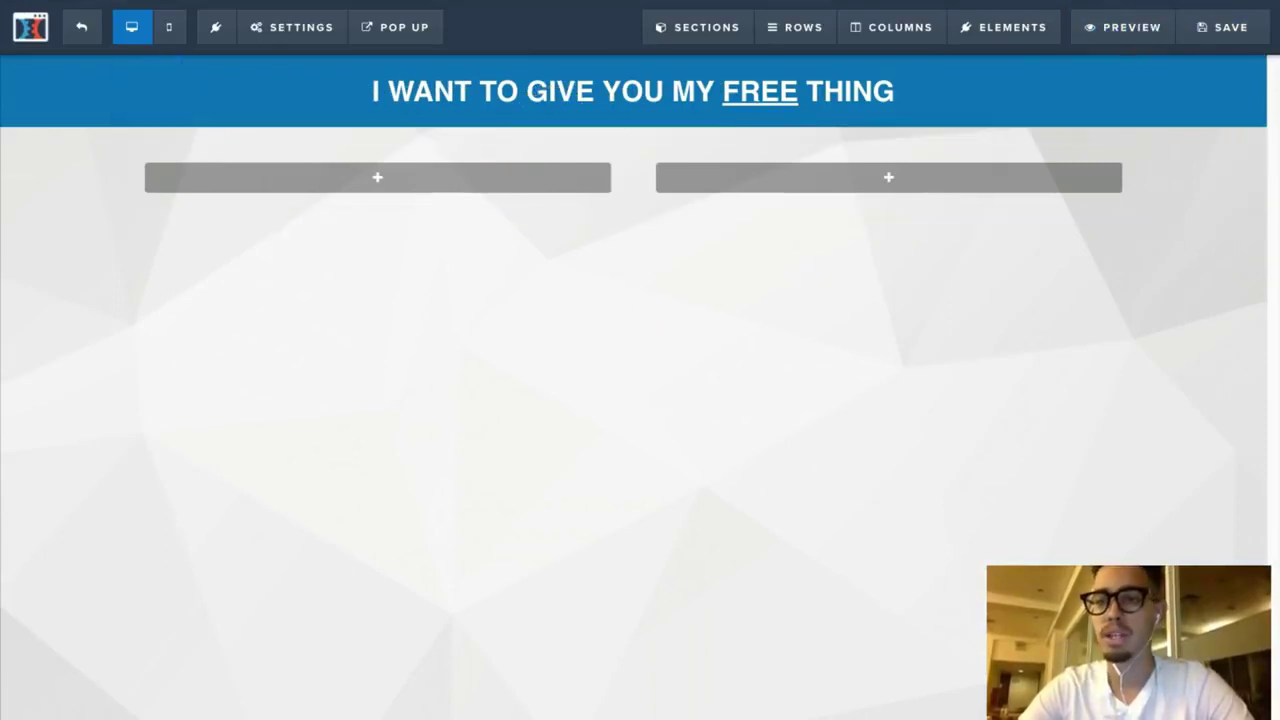
Step: In a new browser tab, search Google for 'fitness lead magnet'
key("ctrl+t")
type("h")
key("BackSpace")
type("go")
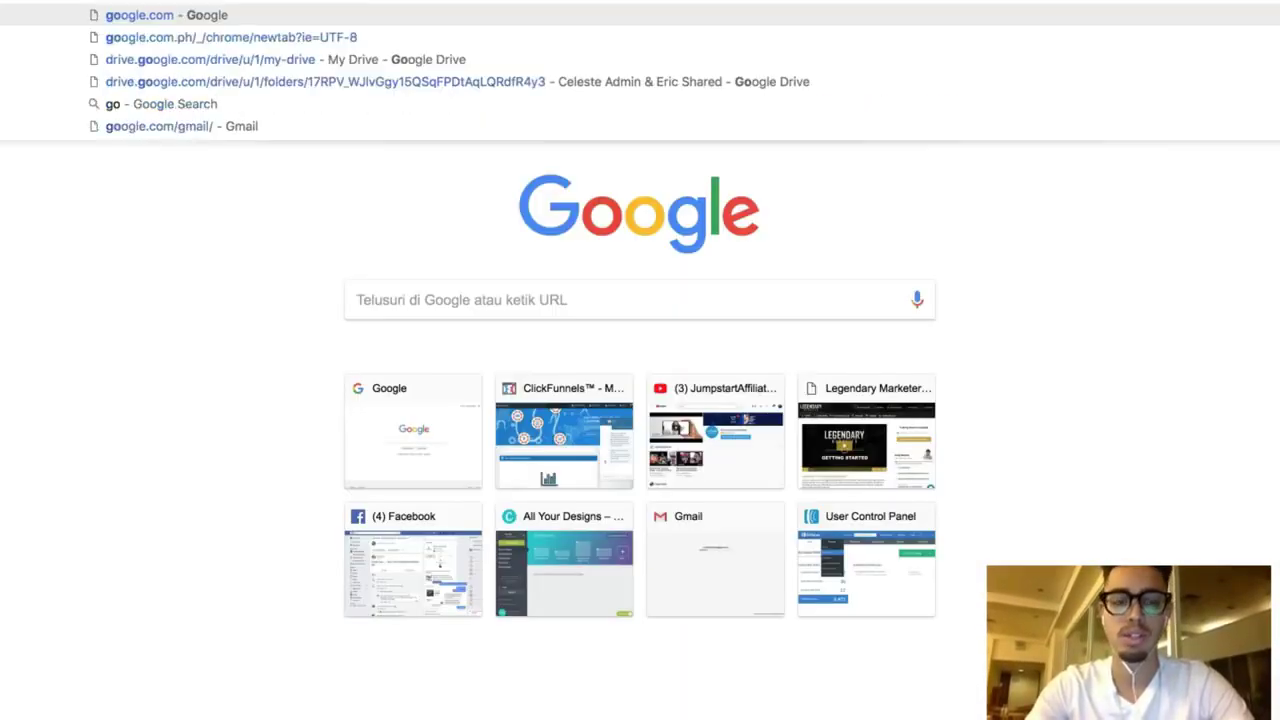
key("Return")
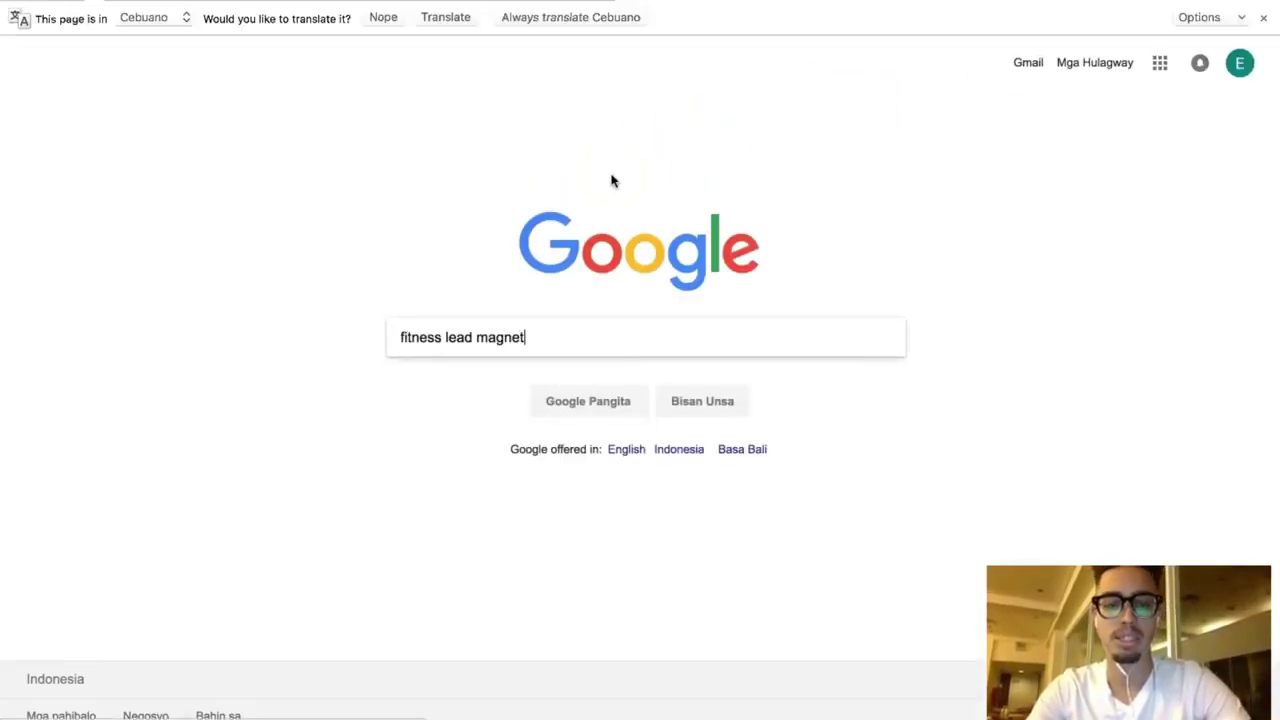
key("Return")
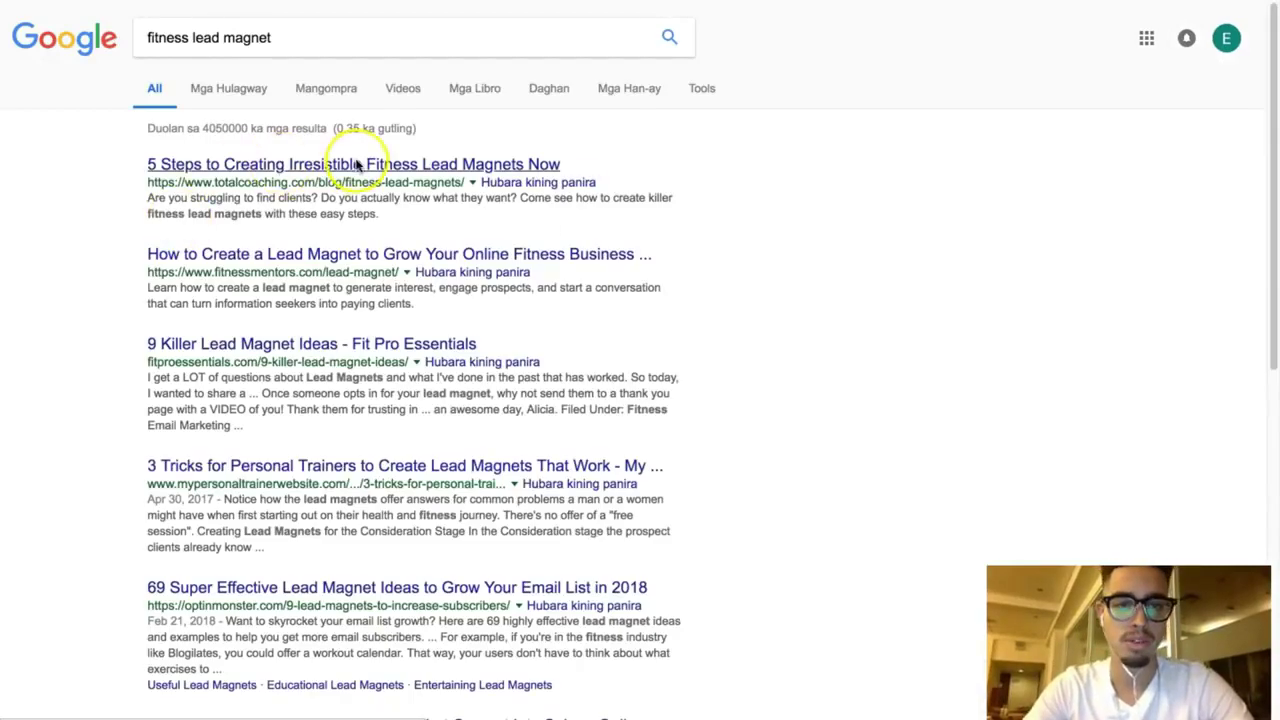
Step: Skim the 5 Steps fitness lead magnets article, then return to the Google homepage
left_click(442, 168)
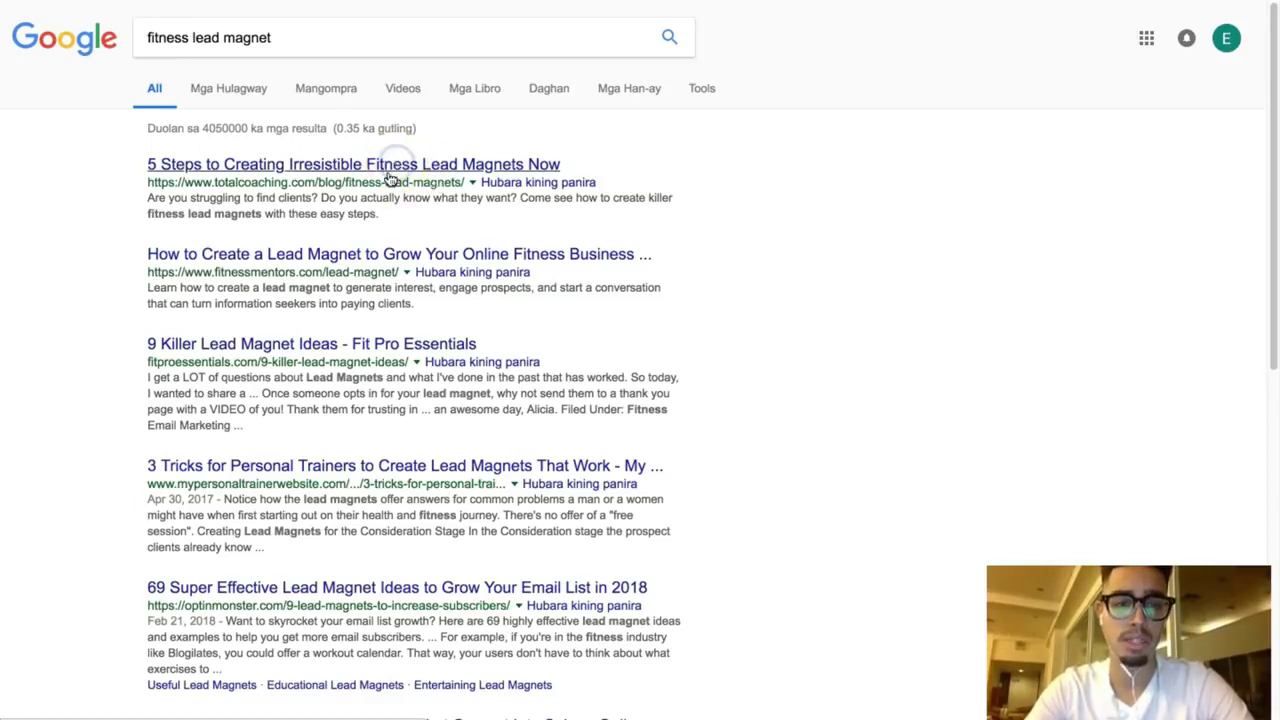
scroll(386, 211, "down", 3)
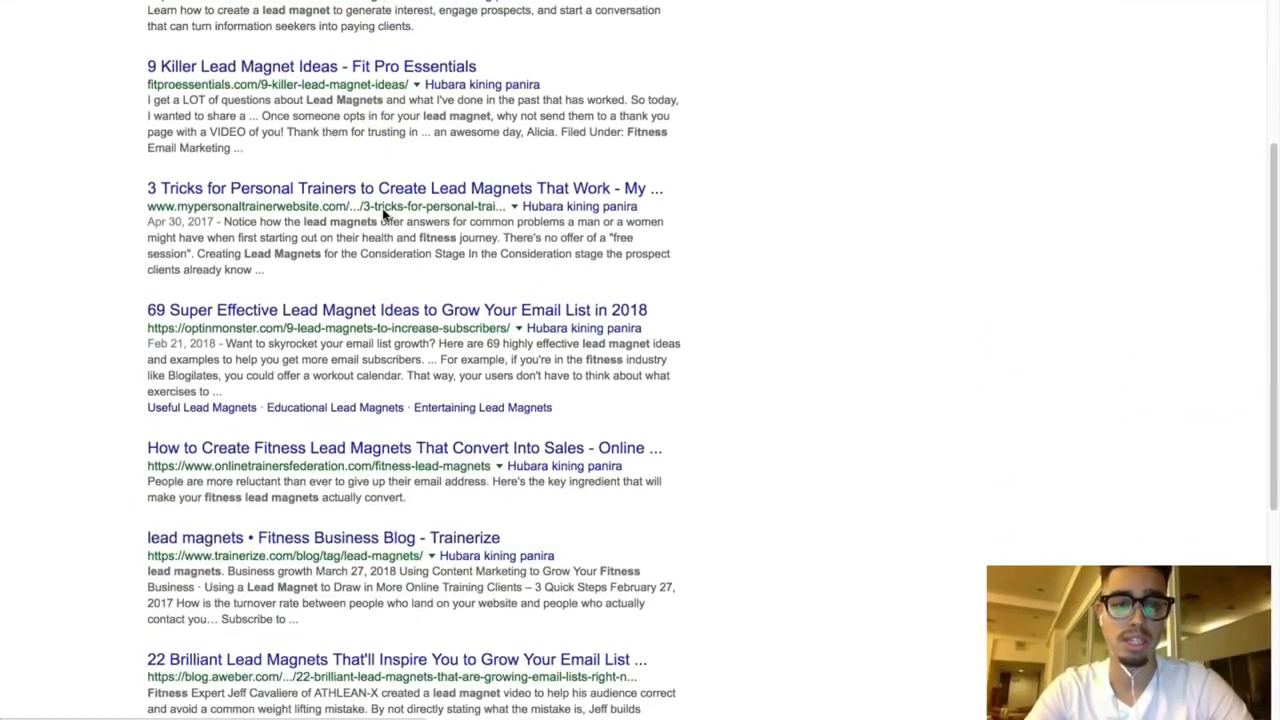
left_click(571, 6)
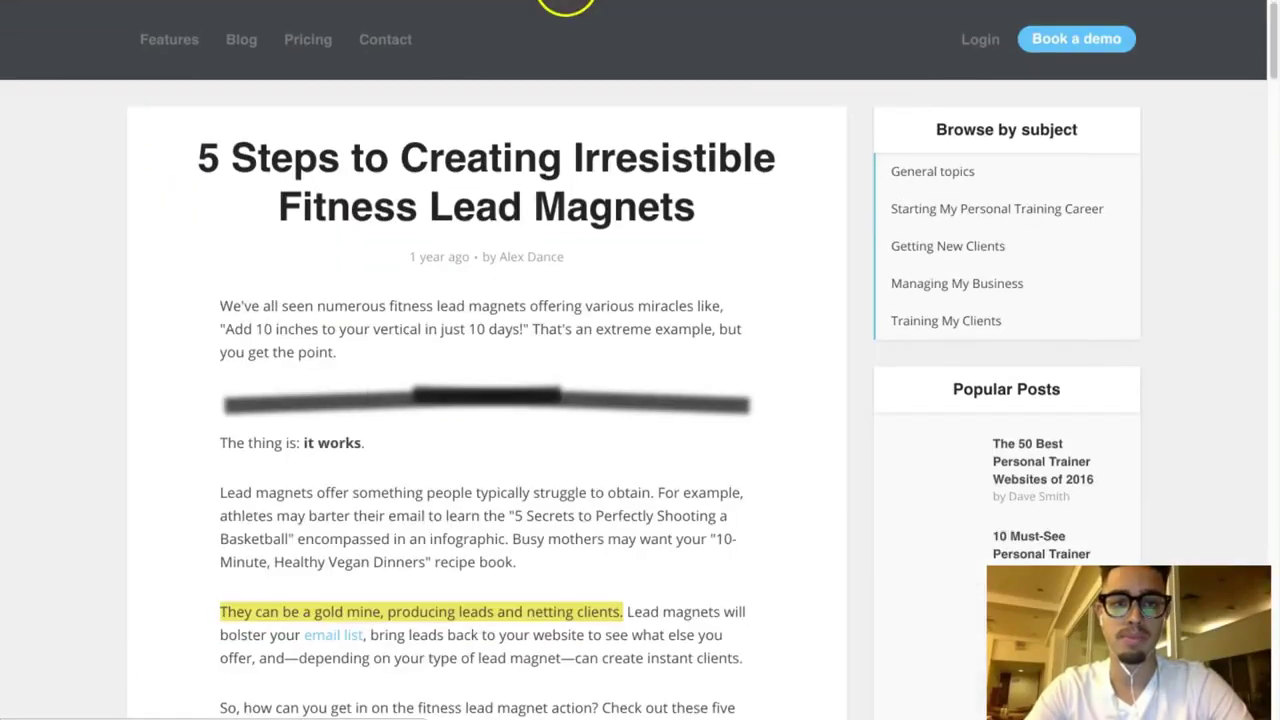
scroll(549, 160, "down", 2)
scroll(543, 204, "down", 20)
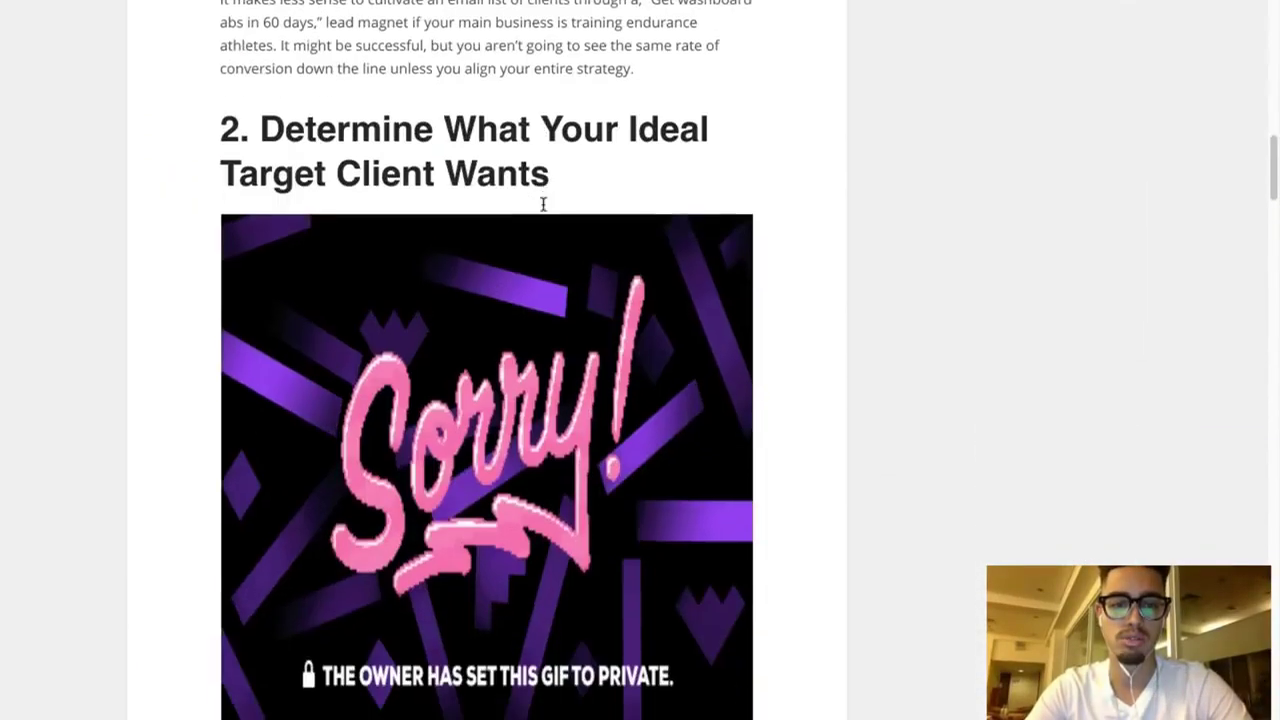
scroll(543, 204, "up", 20)
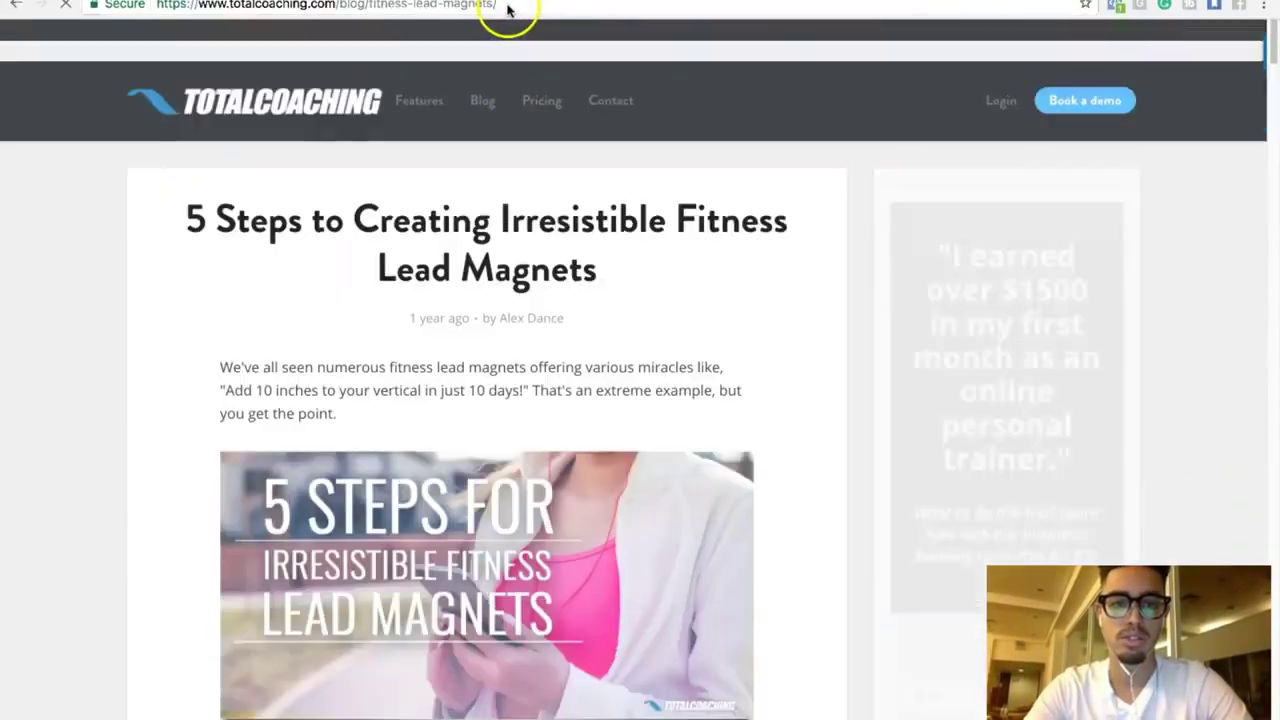
key("super+l")
type("goo")
key("Return")
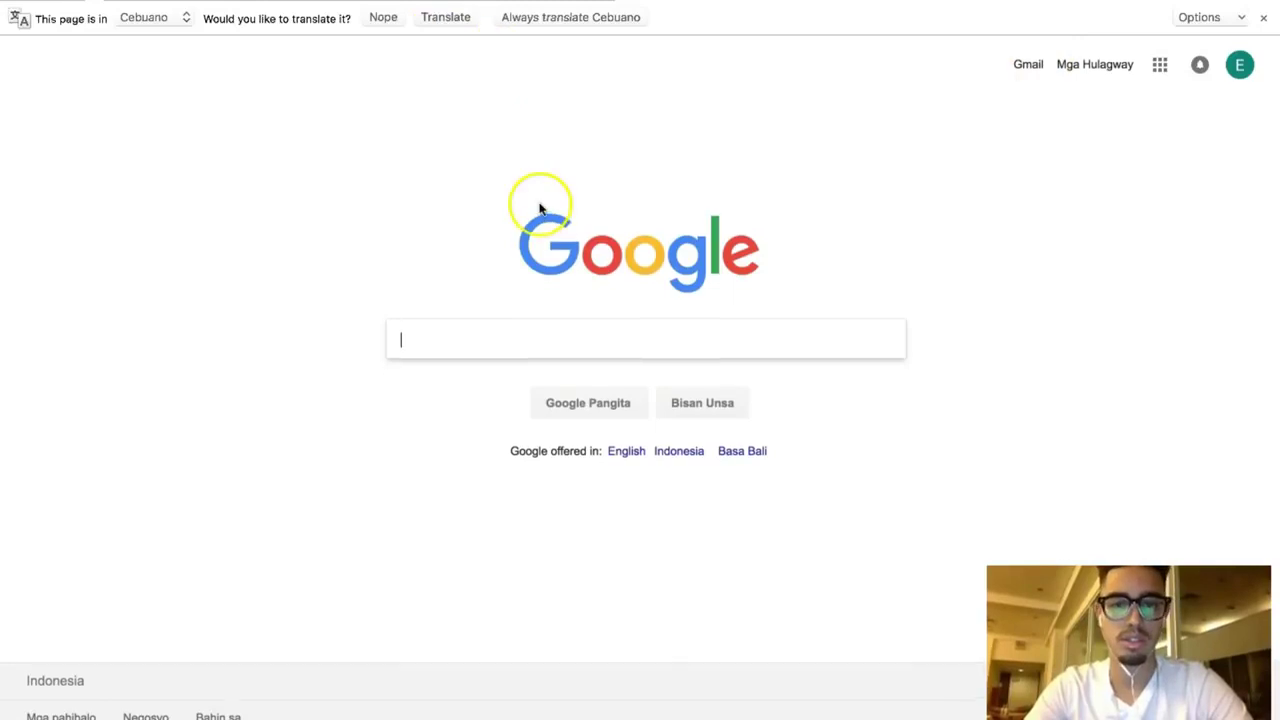
Step: Translate Google into English and browse image results for free fitness training
left_click(450, 18)
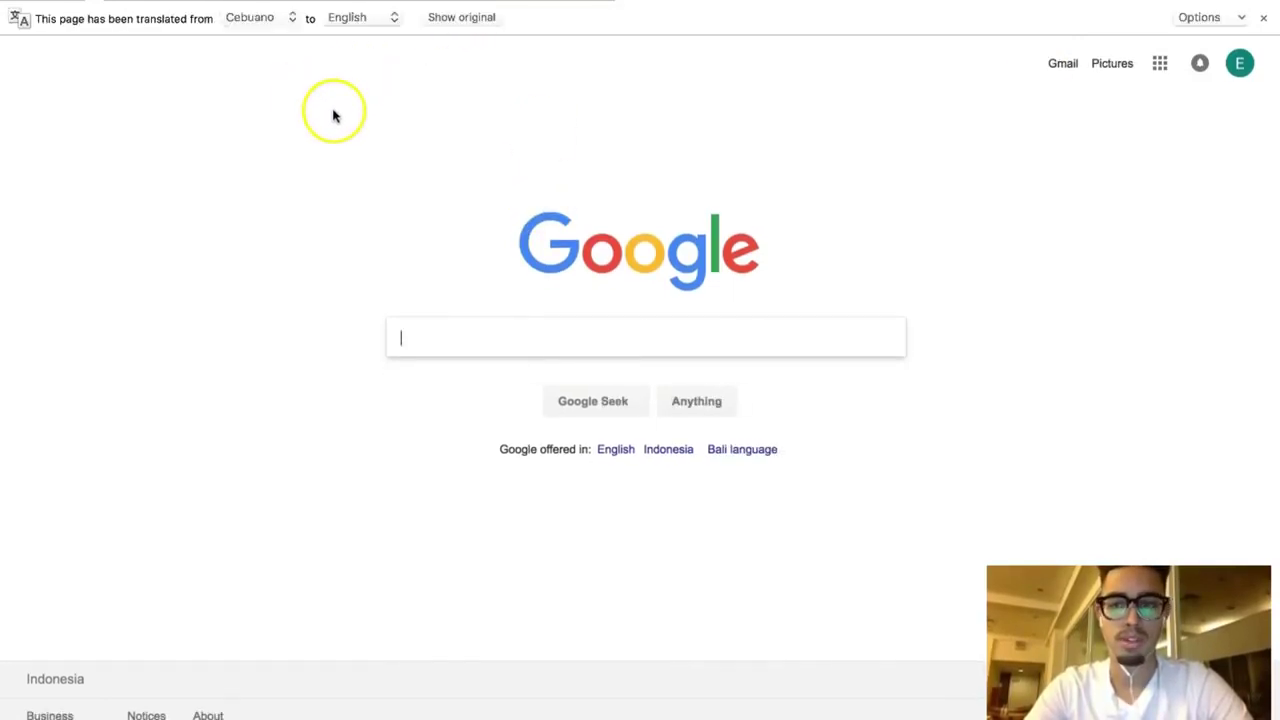
left_click(1112, 63)
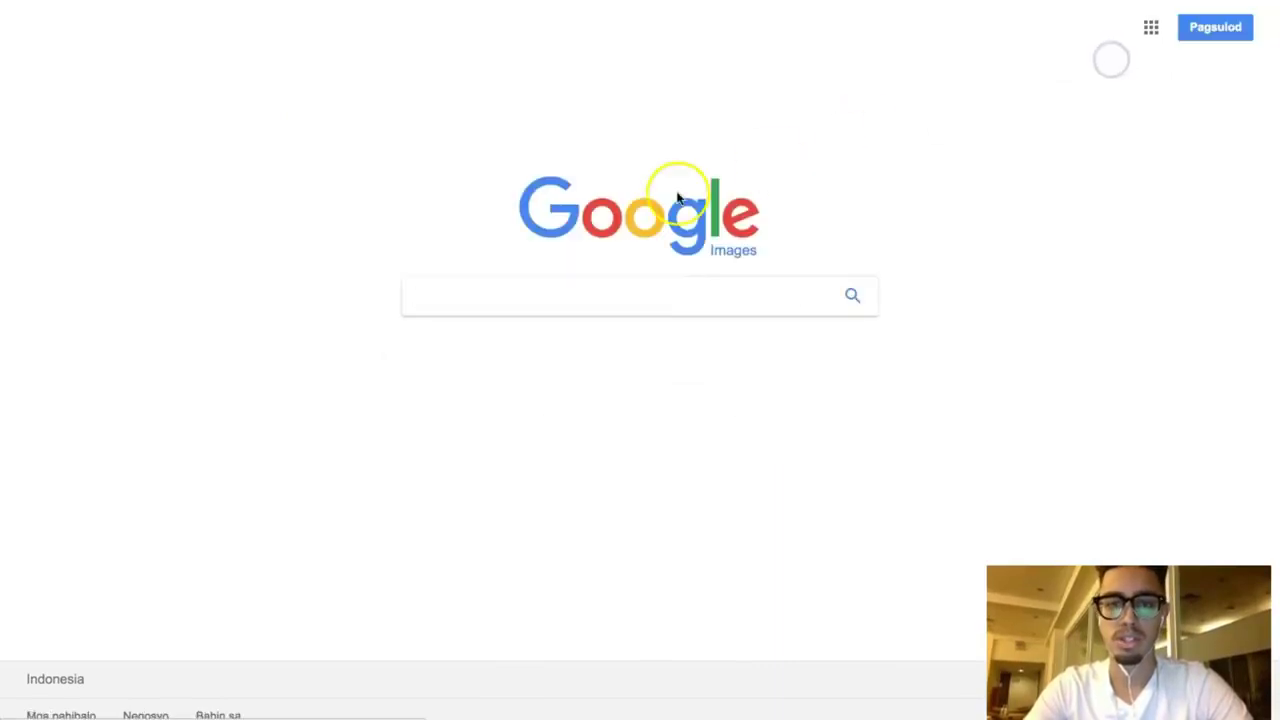
left_click(511, 293)
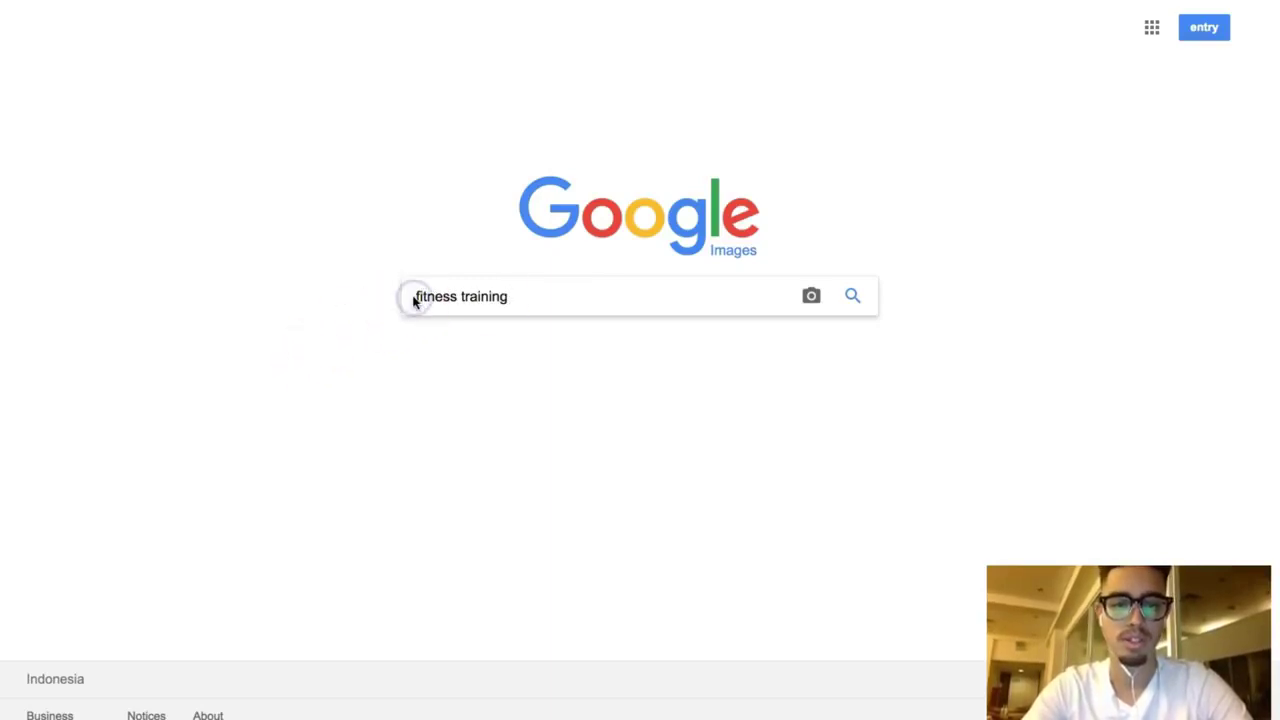
type("i")
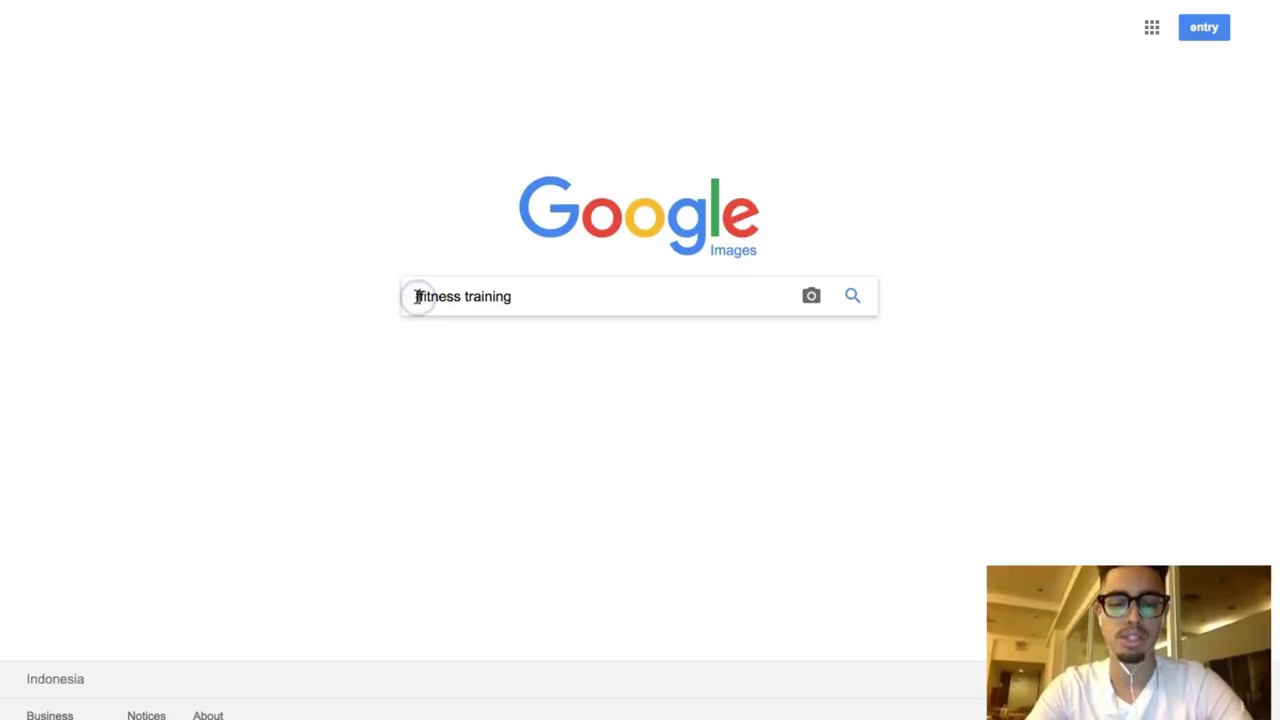
key("Return")
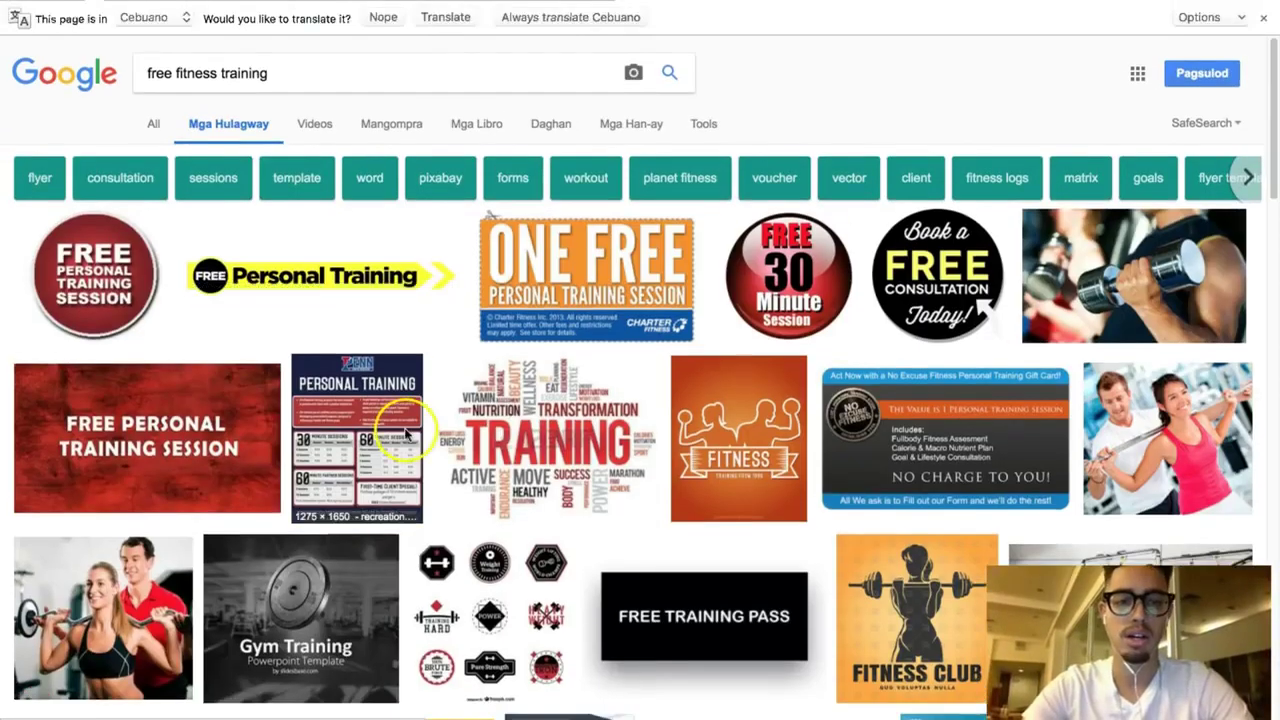
scroll(447, 505, "down", 3)
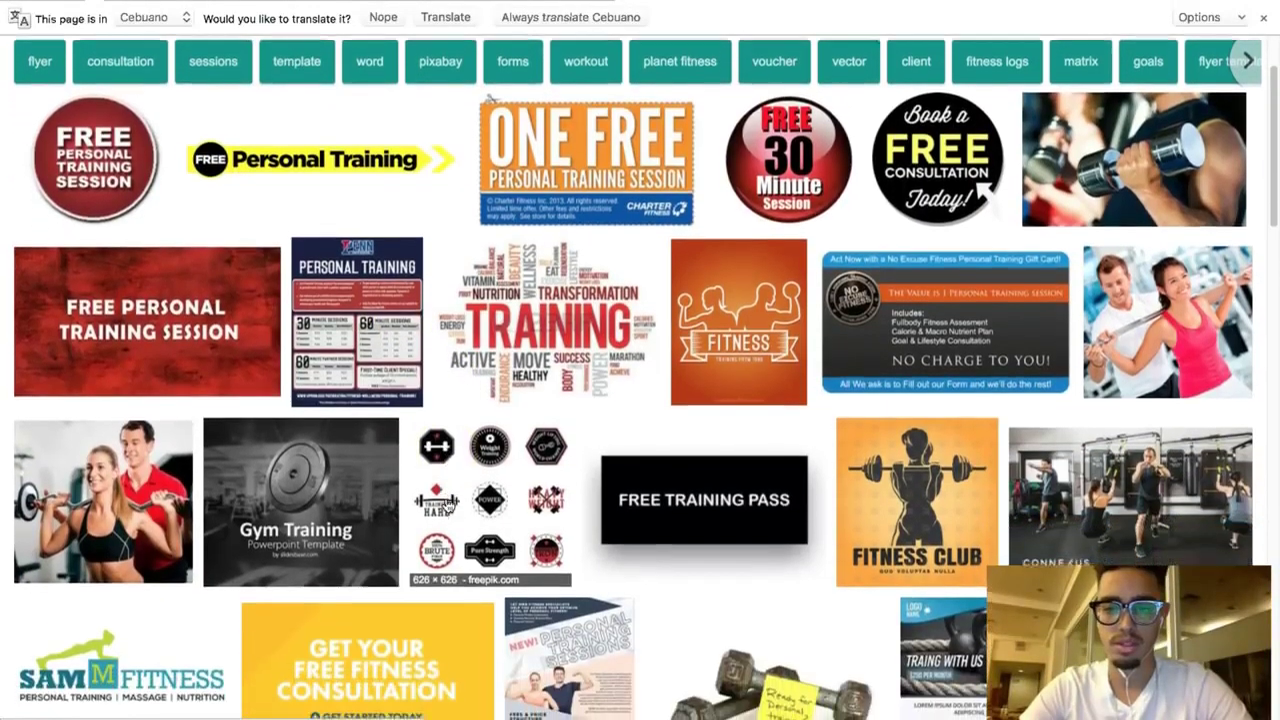
scroll(447, 505, "down", 4)
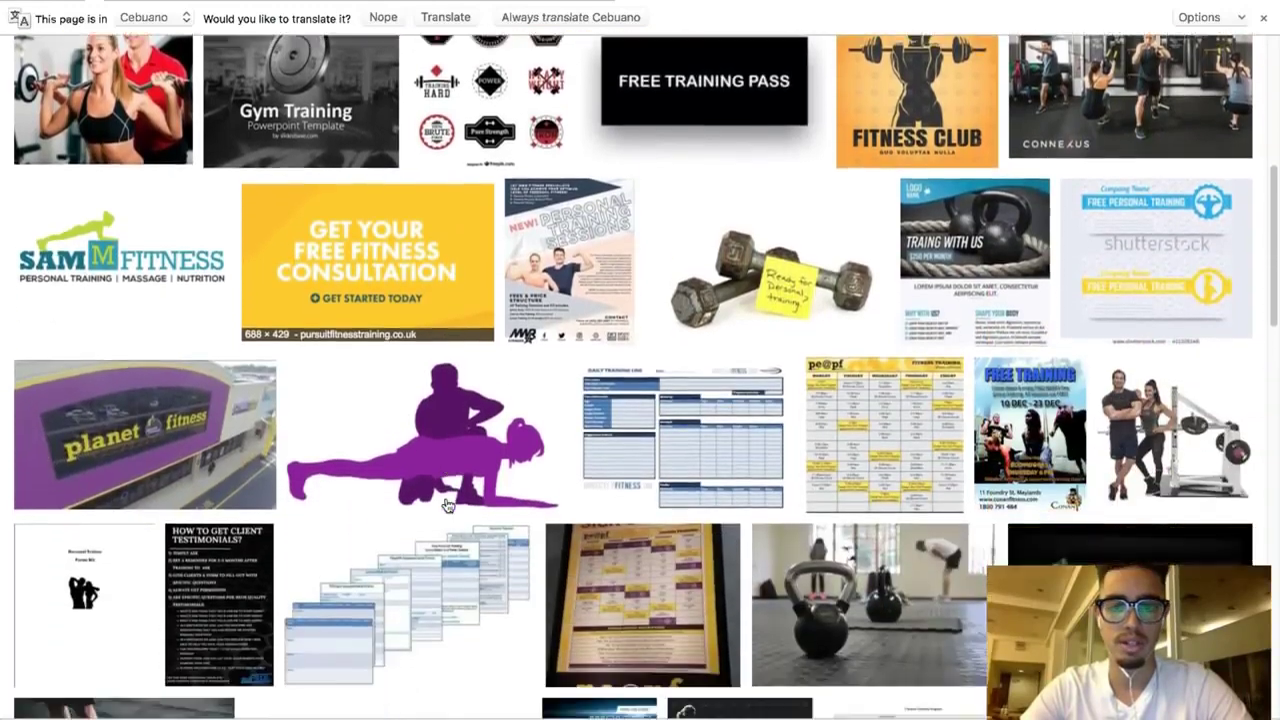
scroll(447, 505, "up", 3)
scroll(447, 505, "up", 4)
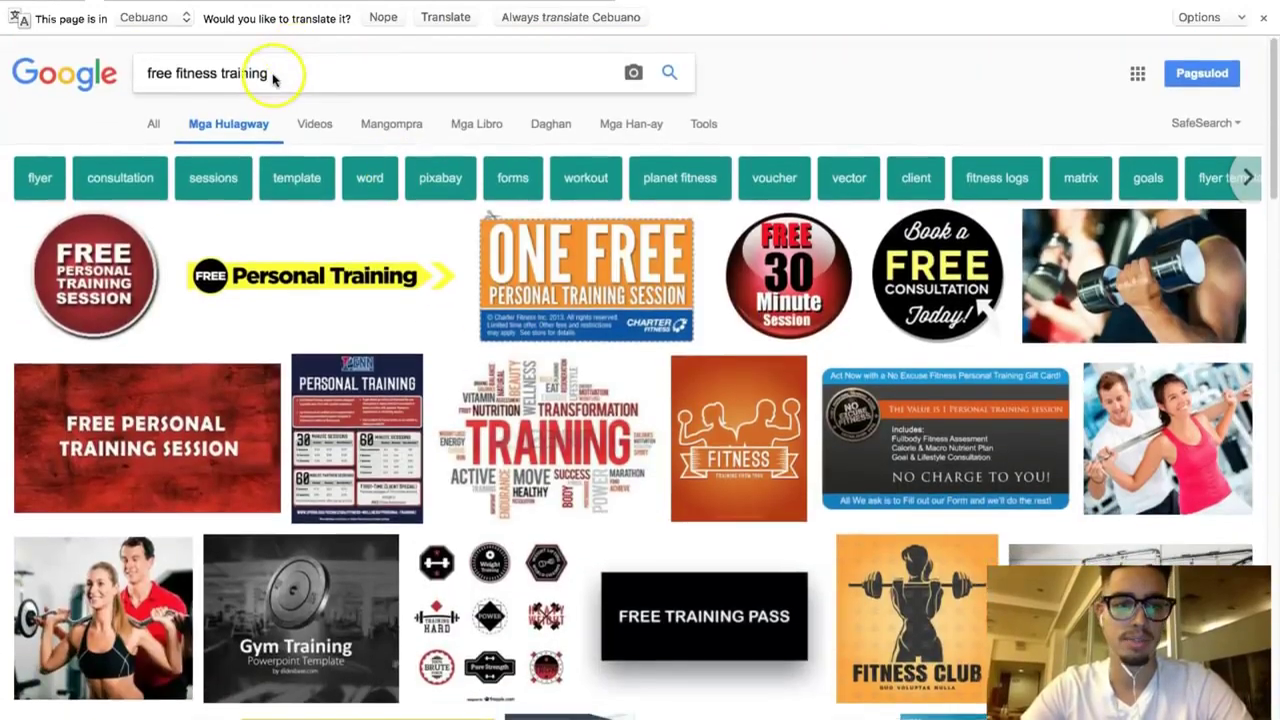
Step: Replace the image search query with 'fitness ebook cover' and run it
triple_click(272, 75)
type("fitn")
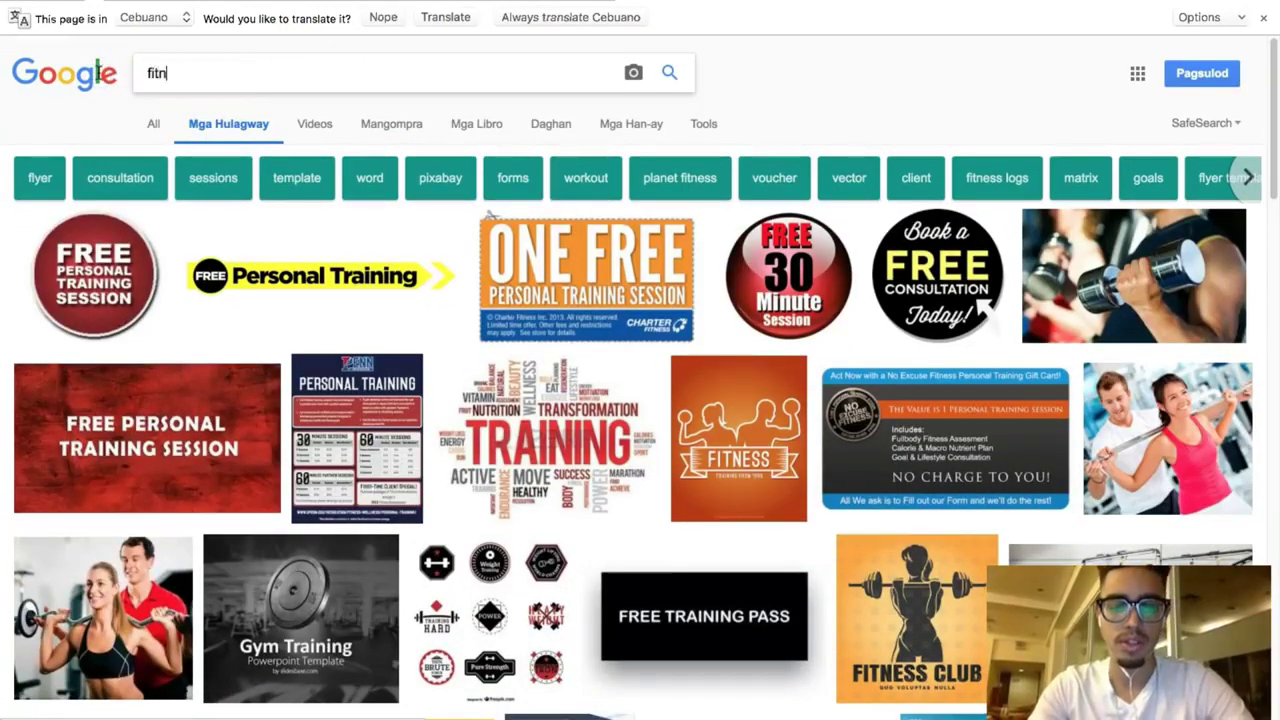
type("ess ebook cover")
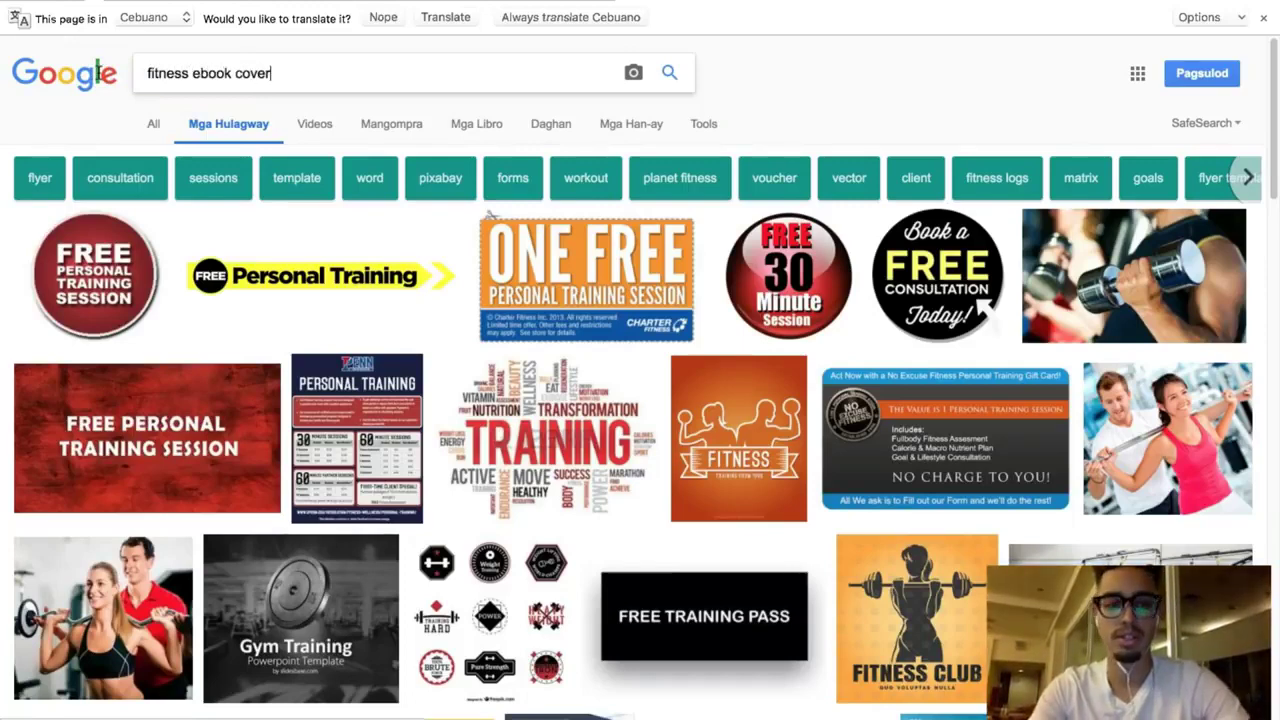
key("Return")
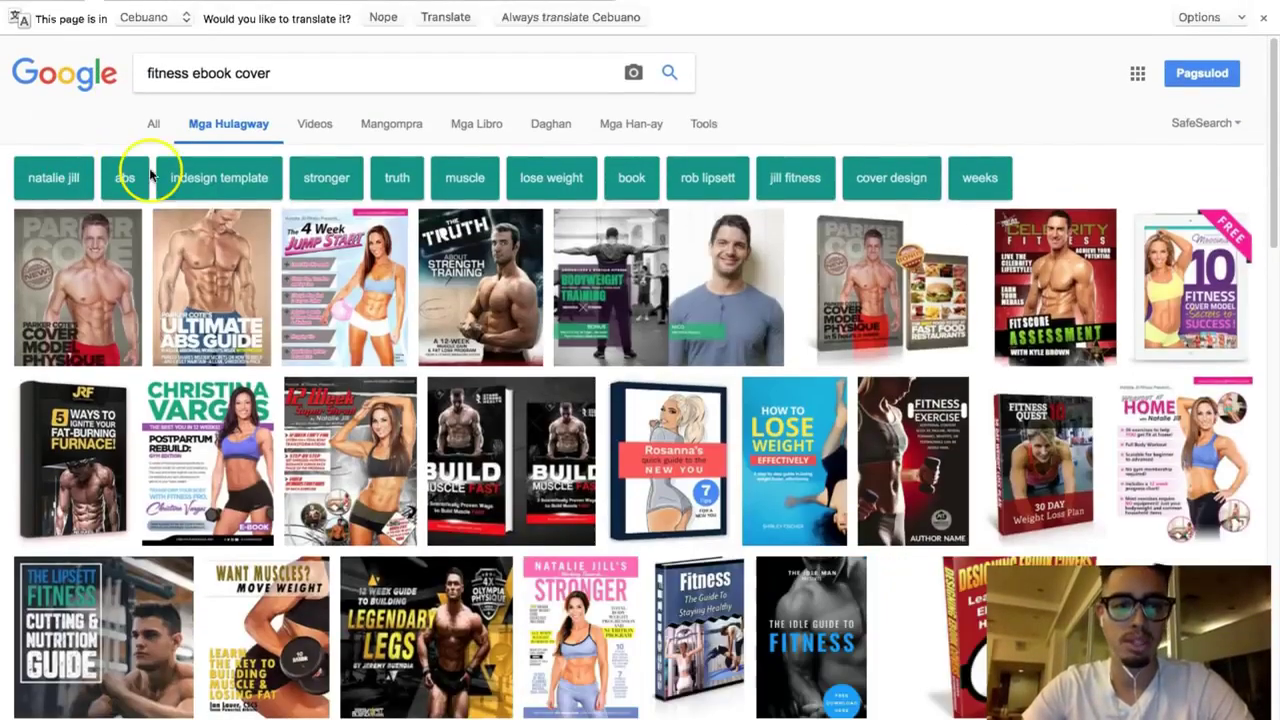
Step: Save the Truth About Six Pack Abs cover from Google Images to the Desktop as thetruth.jpg
scroll(270, 378, "down", 3)
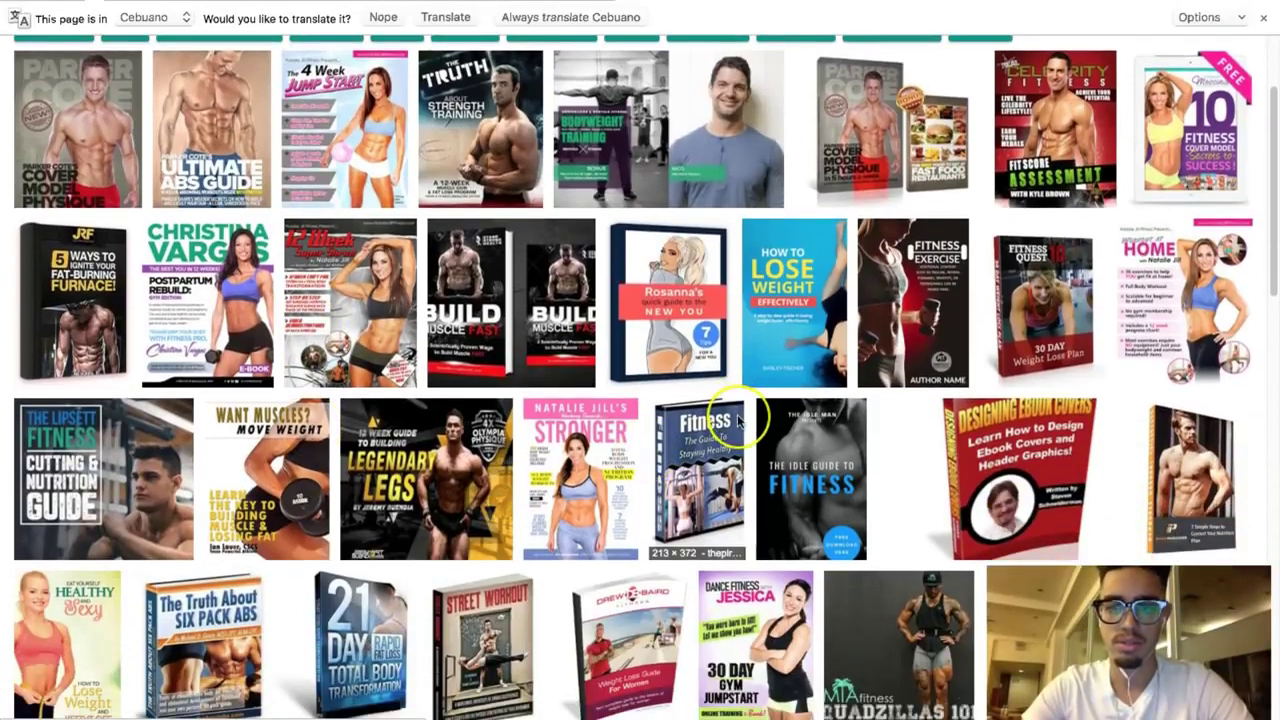
scroll(737, 420, "down", 2)
scroll(737, 420, "up", 2)
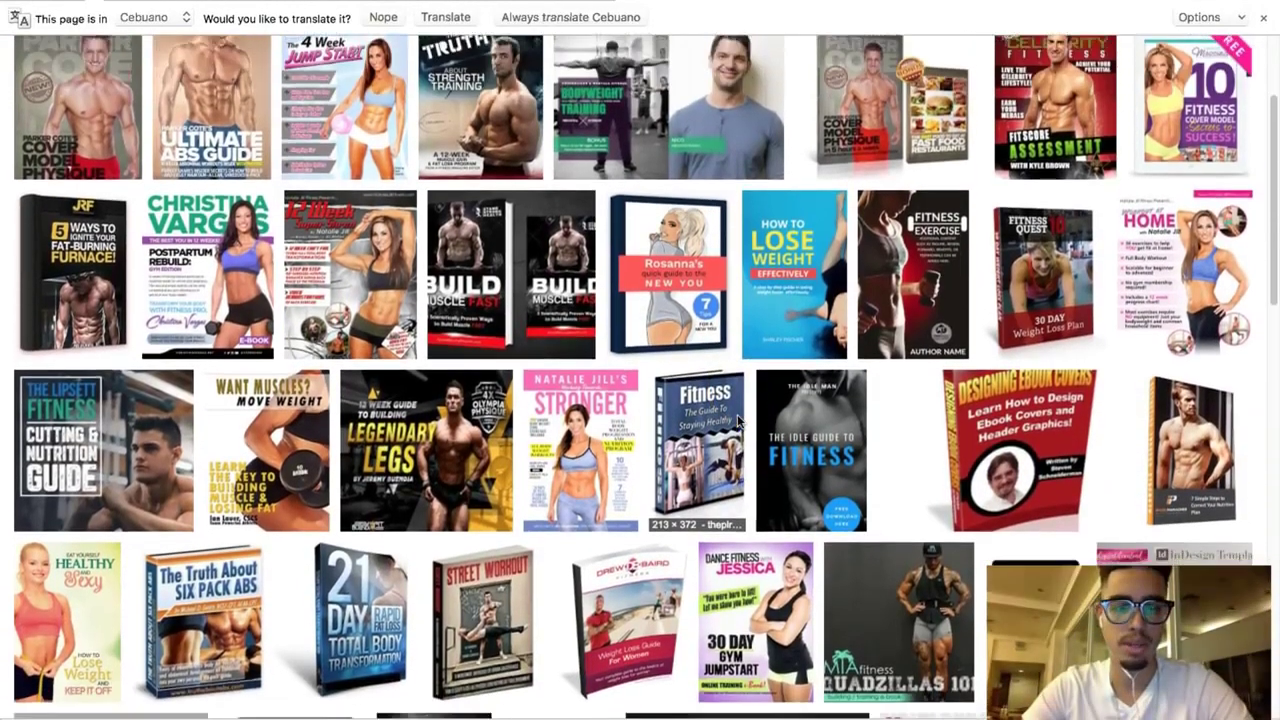
scroll(740, 420, "down", 3)
scroll(738, 420, "down", 2)
scroll(740, 420, "down", 1)
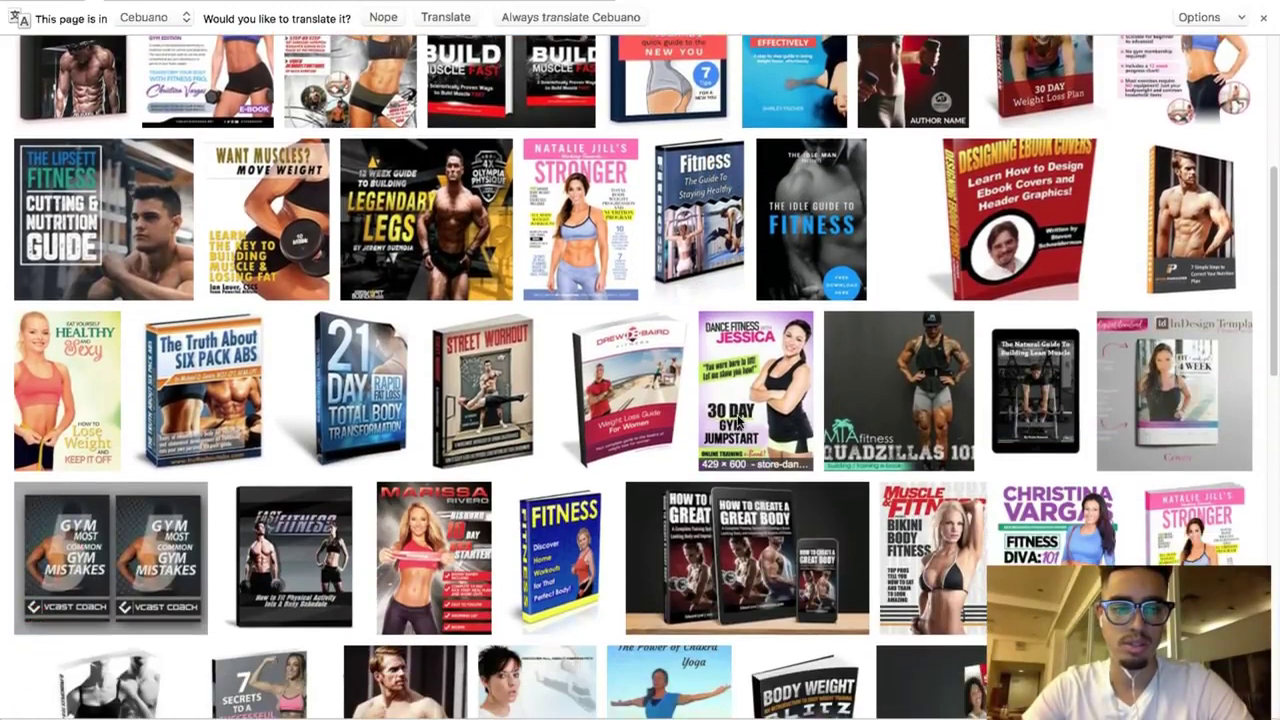
left_click(100, 413)
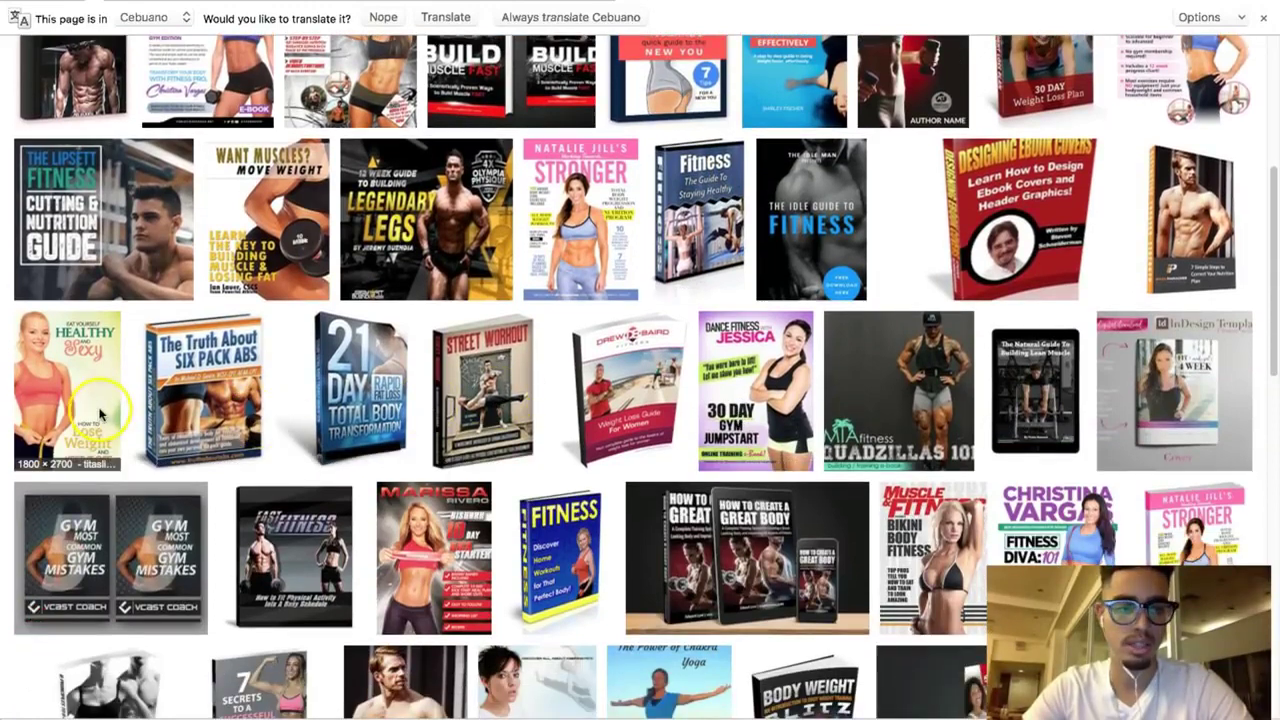
left_click(226, 425)
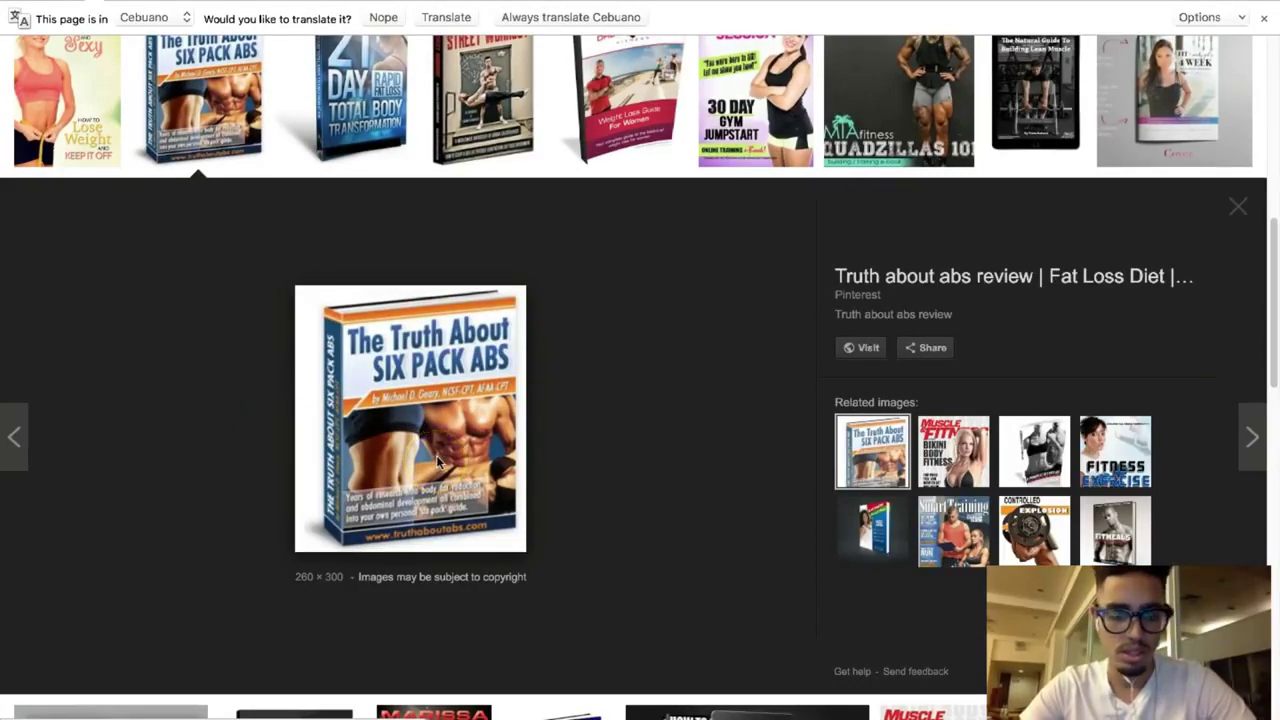
right_click(436, 455)
left_click(507, 586)
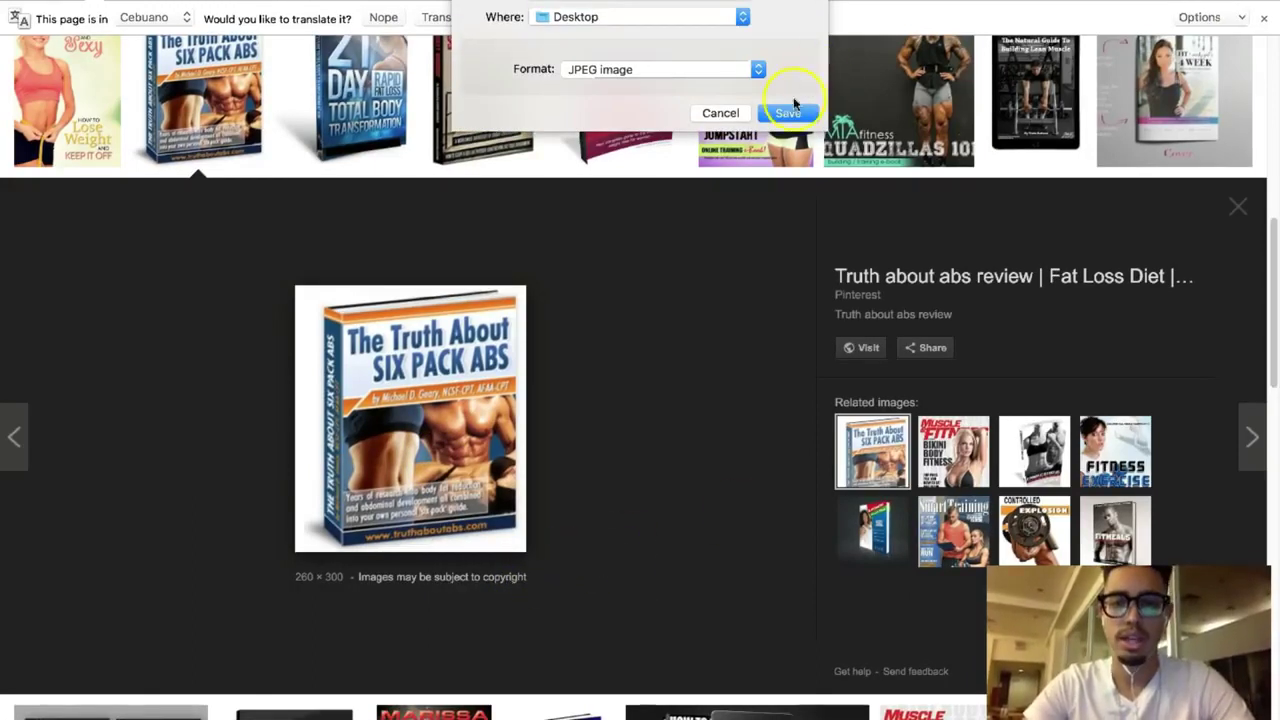
left_click(788, 113)
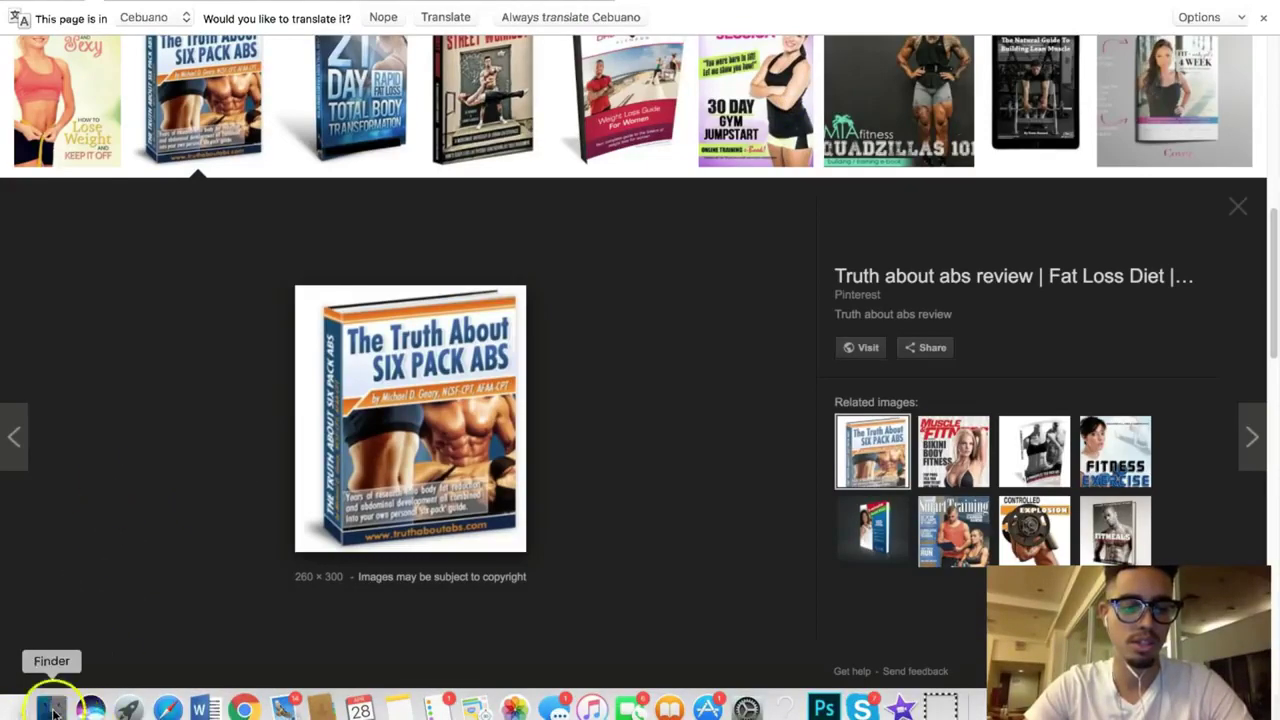
Step: Open thetruth.jpg from Finder in Adobe Photoshop CC 2017
left_click(50, 706)
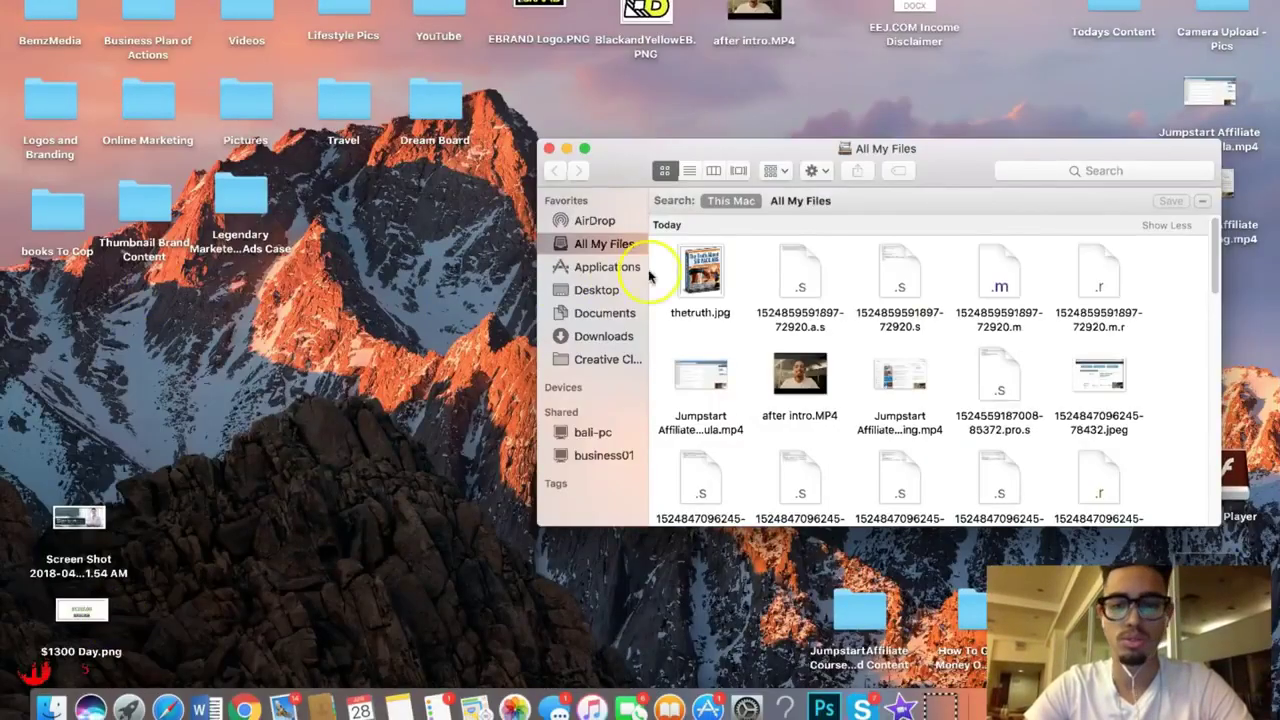
right_click(710, 285)
mouse_move(765, 310)
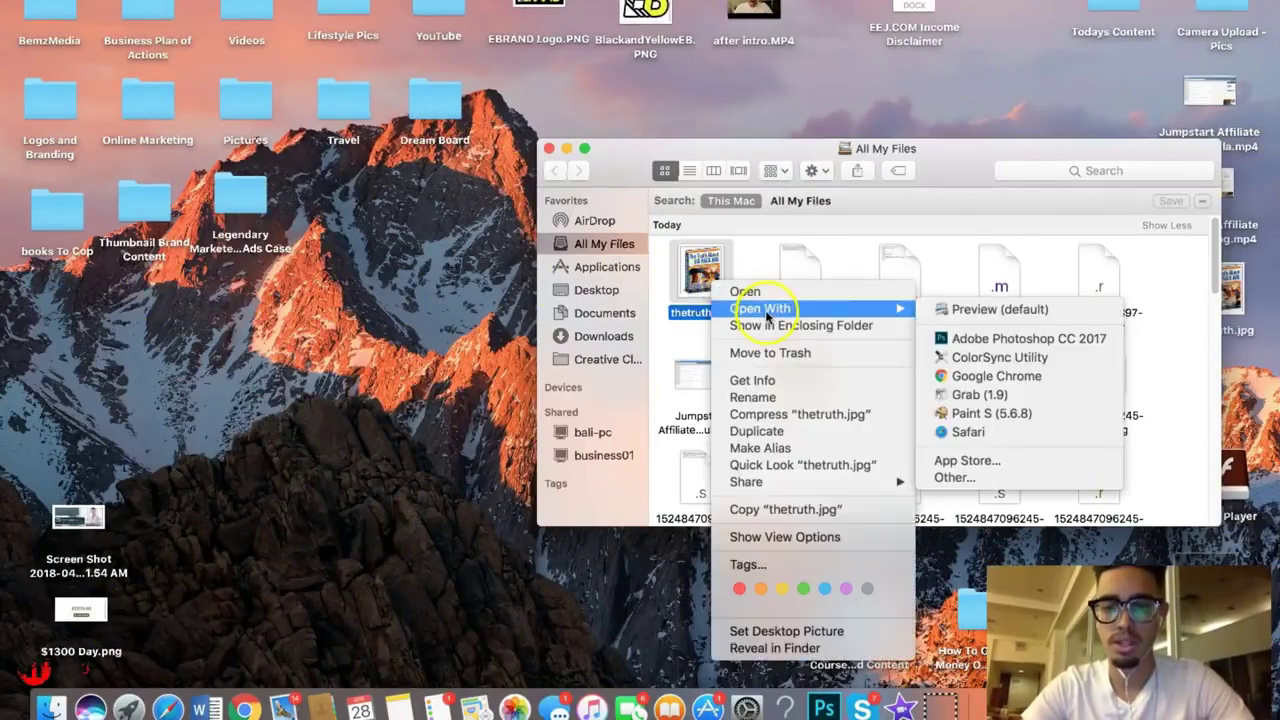
left_click(965, 338)
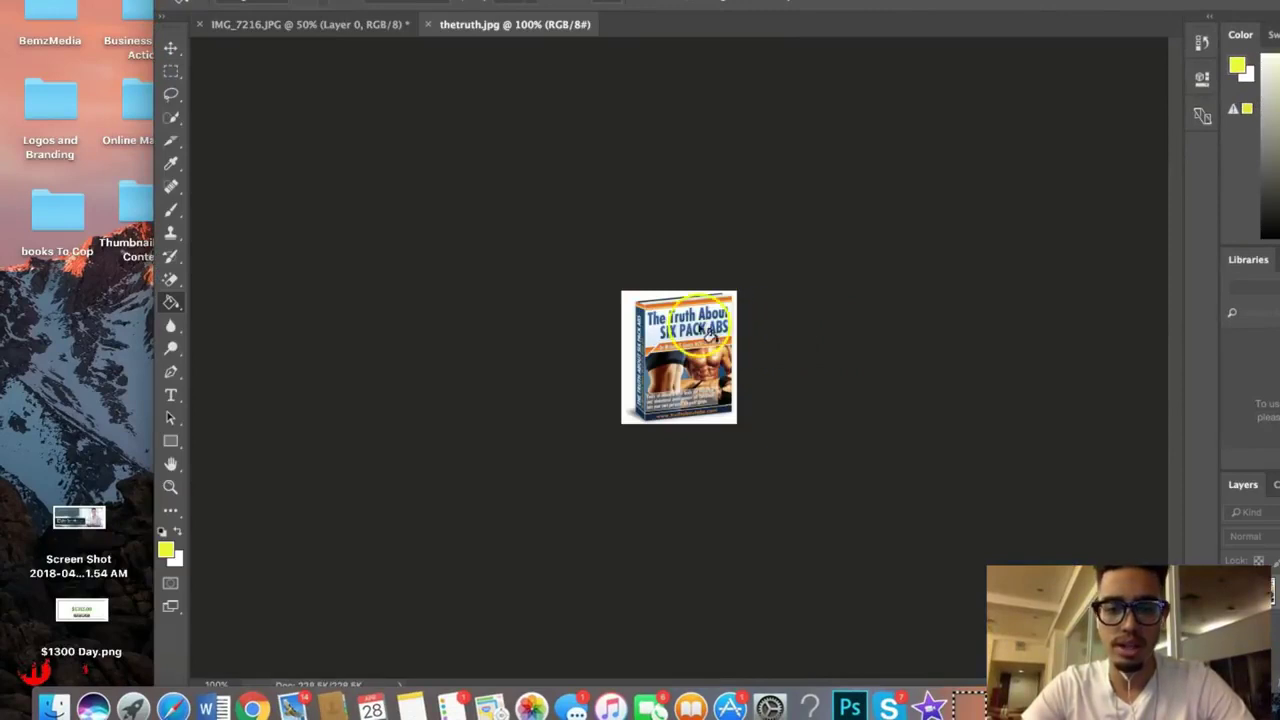
Step: Erase the cover's white background to transparency with the Magic Eraser tool
left_click(170, 279)
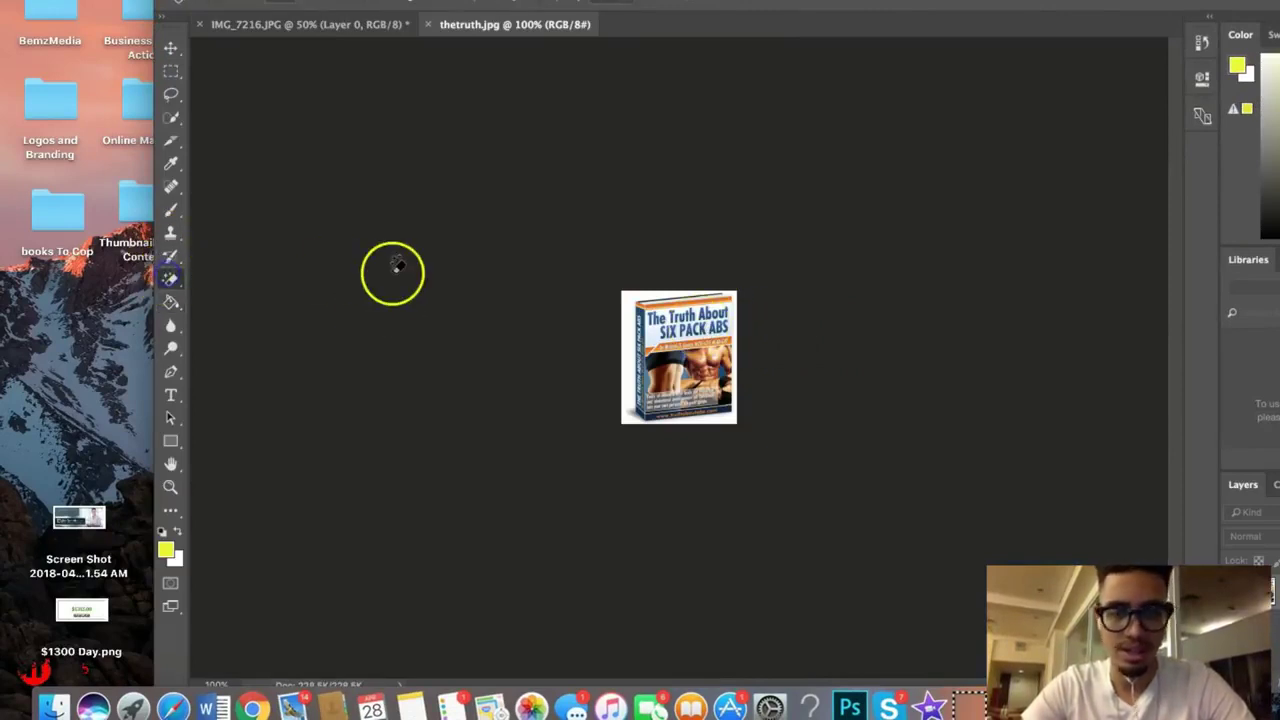
left_click(630, 320)
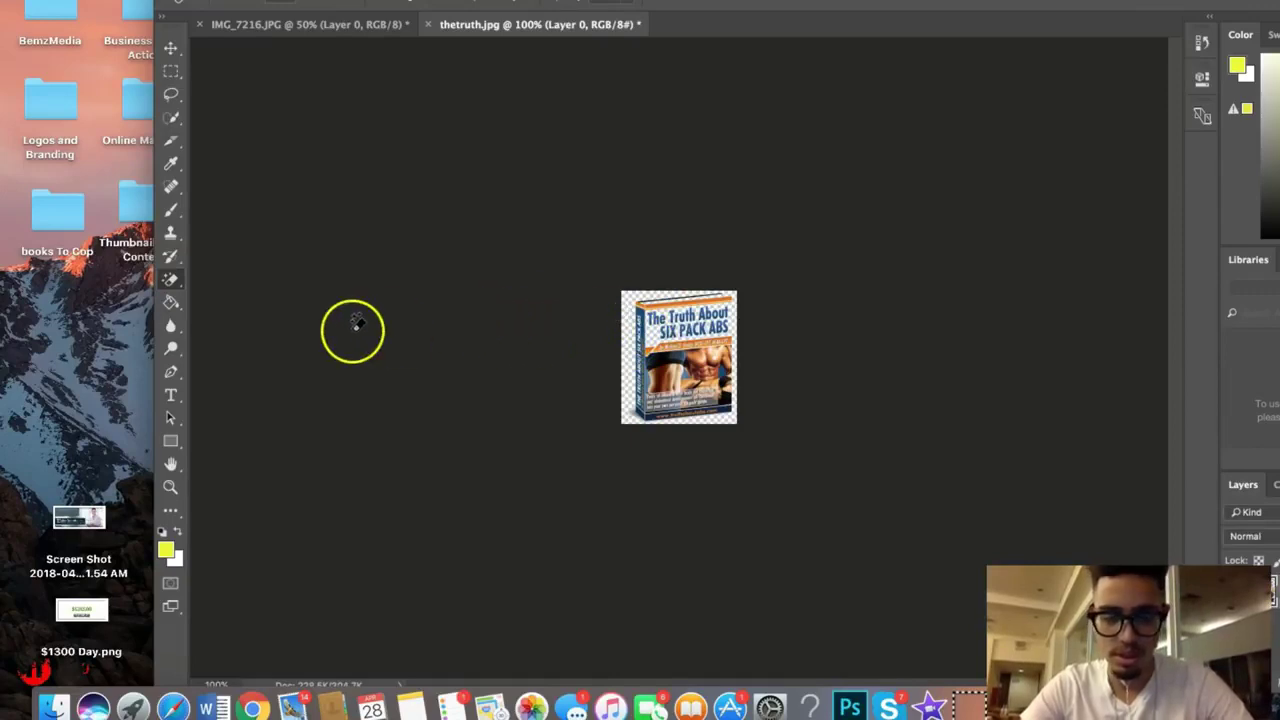
left_click(160, 0)
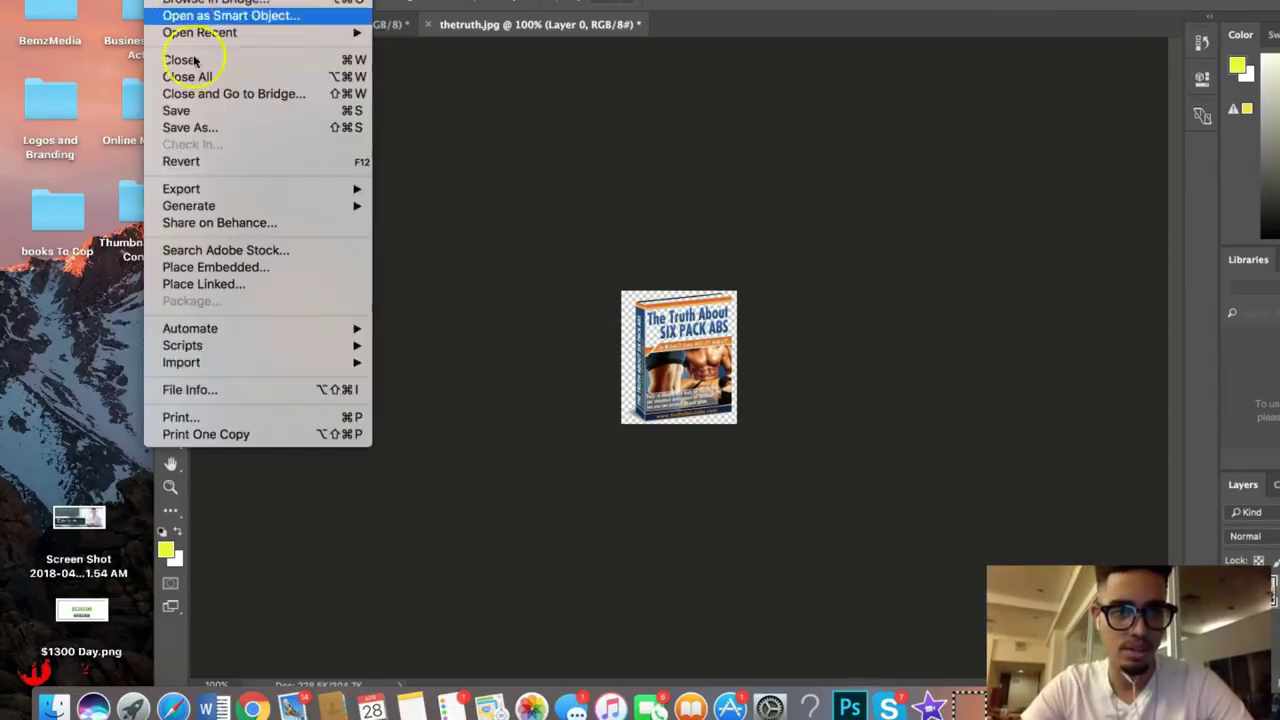
Step: Save the transparent cover as PNG copy theturth.png on the Desktop, then return to Chrome
left_click(209, 125)
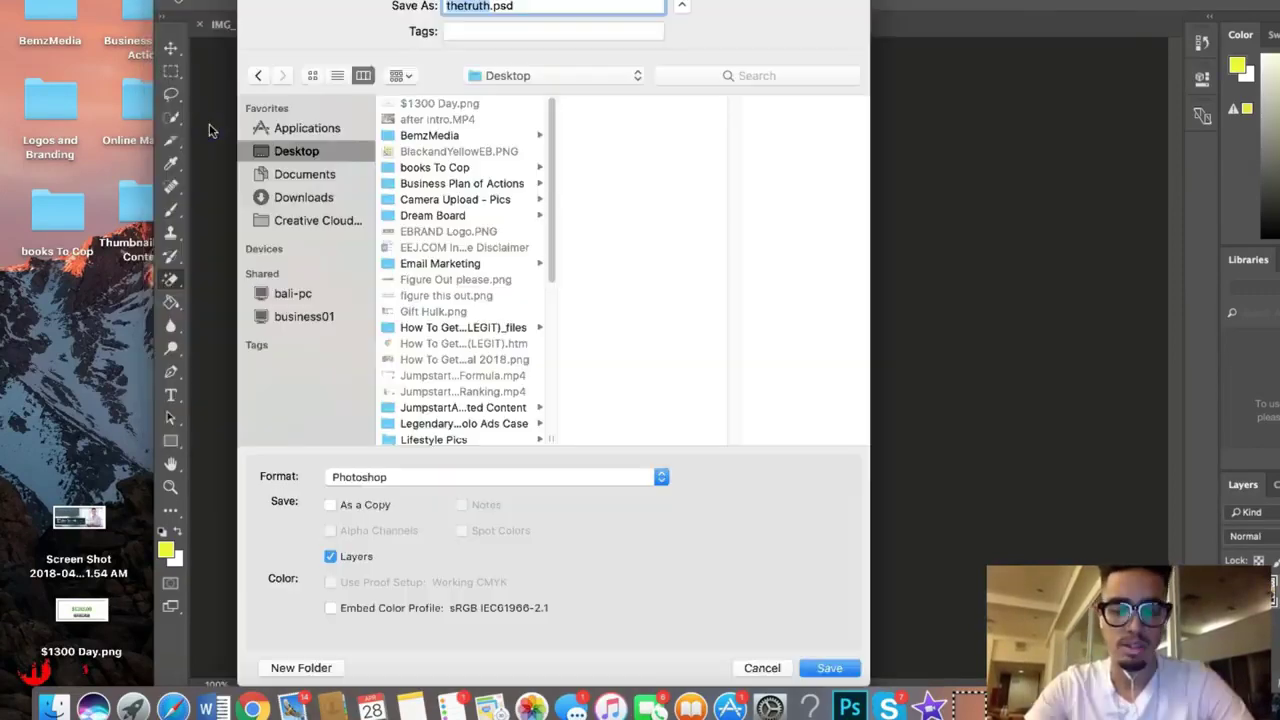
type("th")
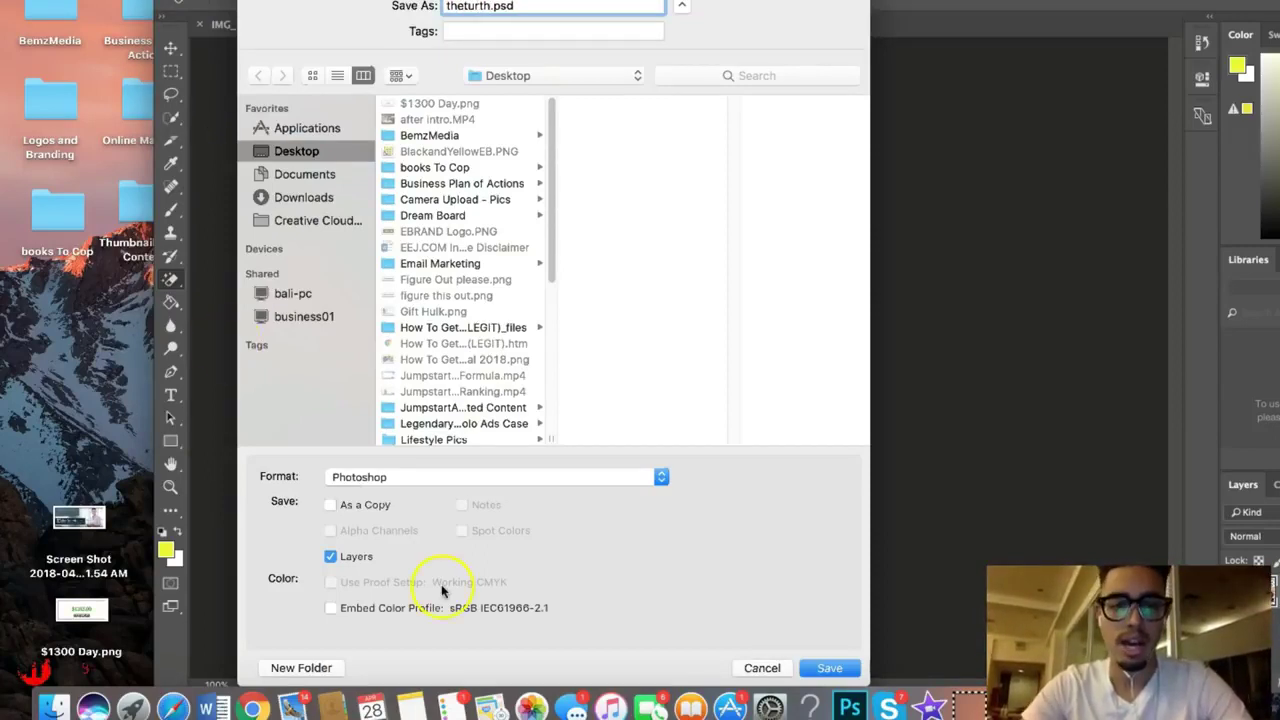
left_click(437, 478)
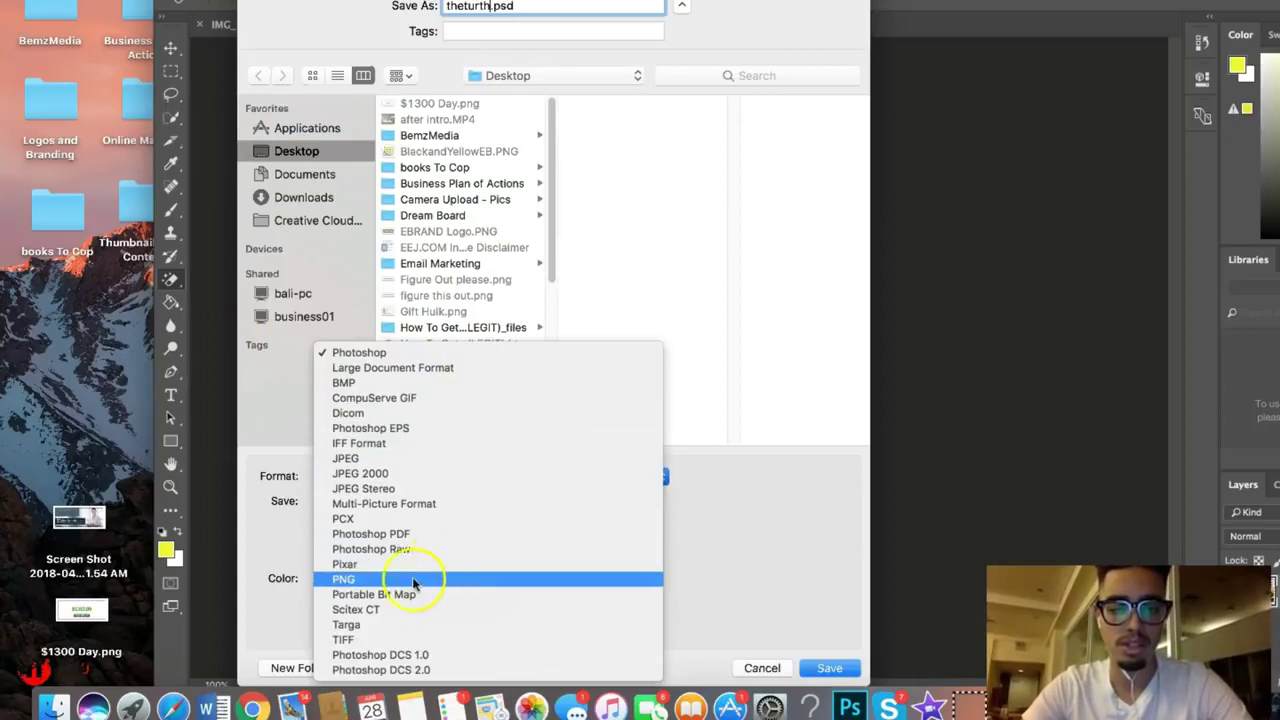
left_click(402, 580)
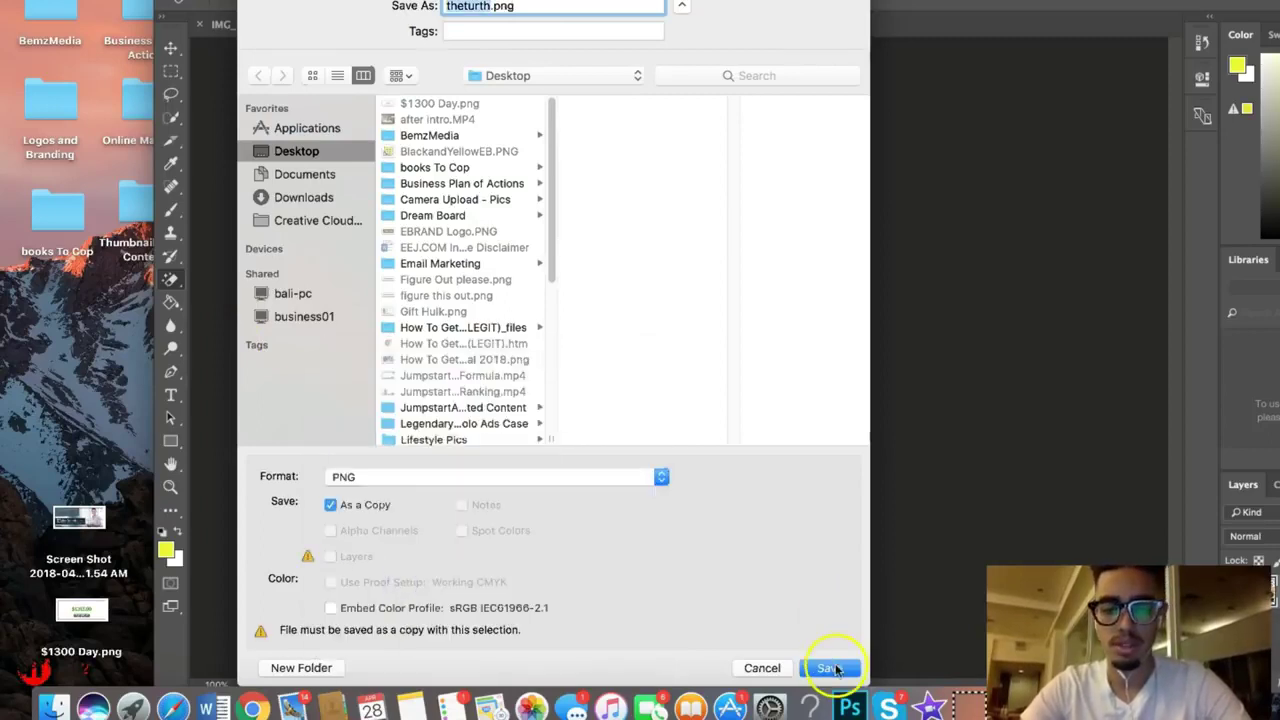
left_click(828, 667)
left_click(253, 708)
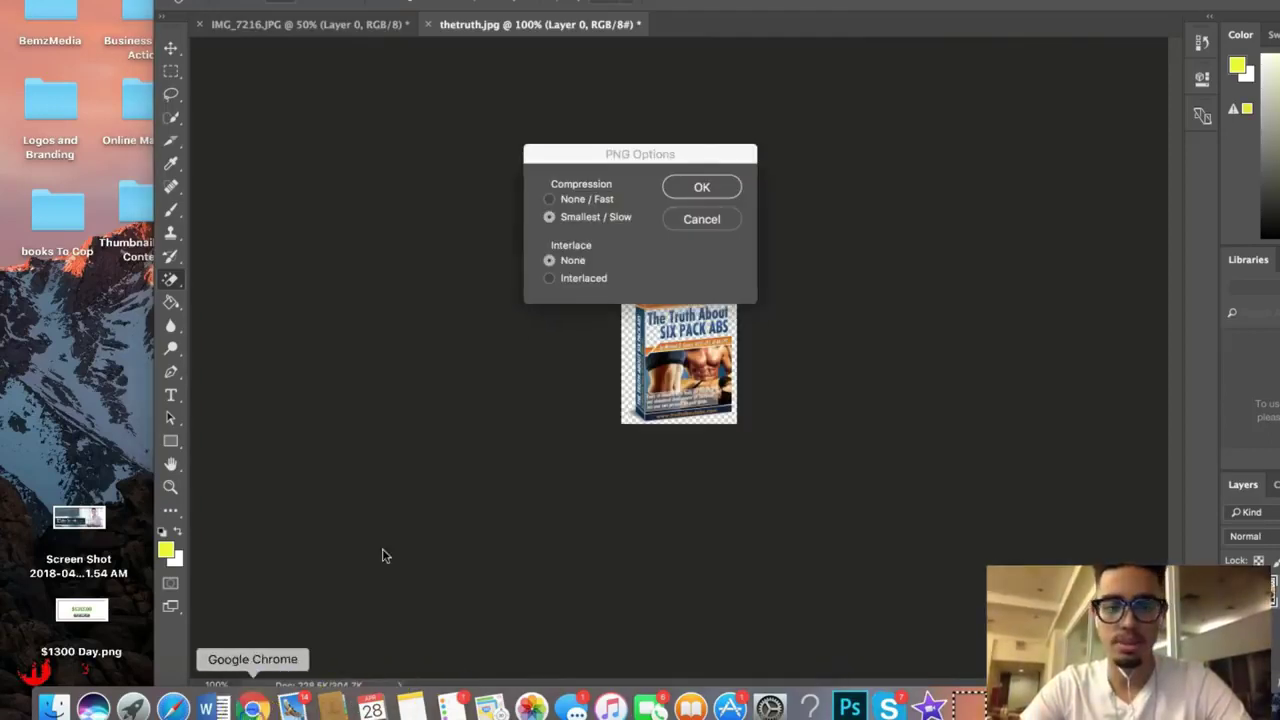
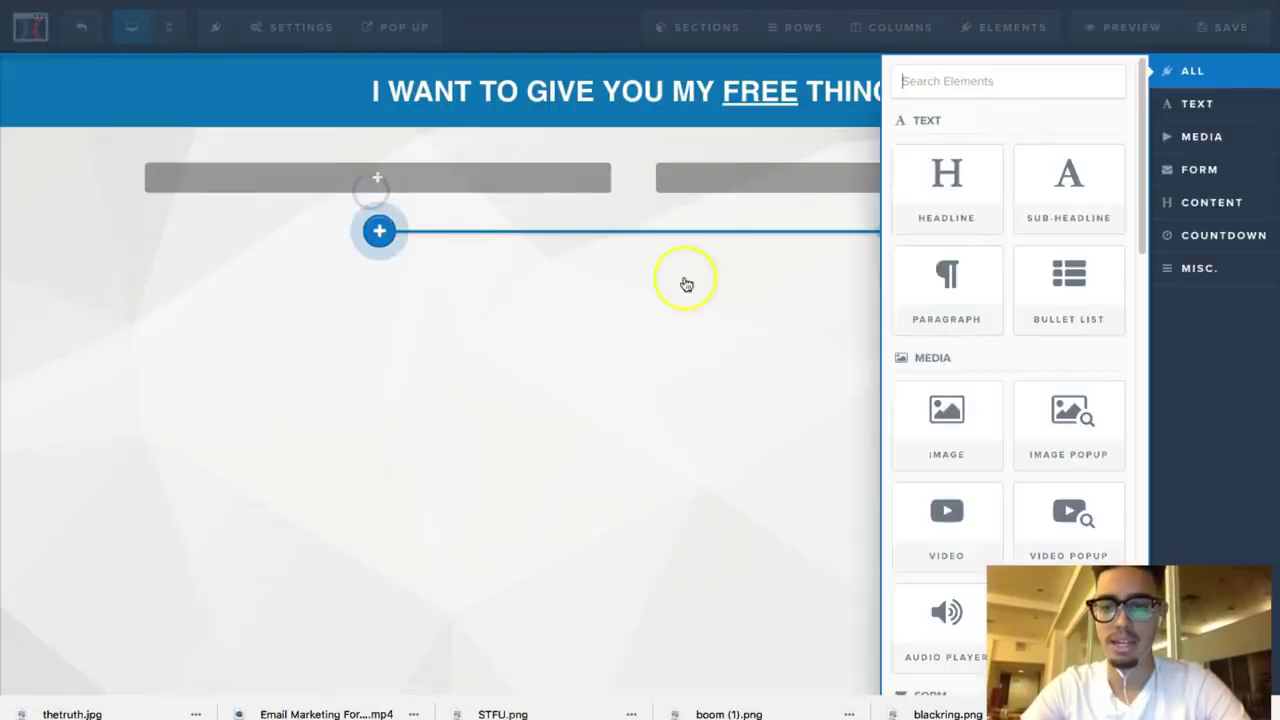
Step: Add an Image element to the left column and upload thetruth.jpg as the ebook cover
left_click(955, 403)
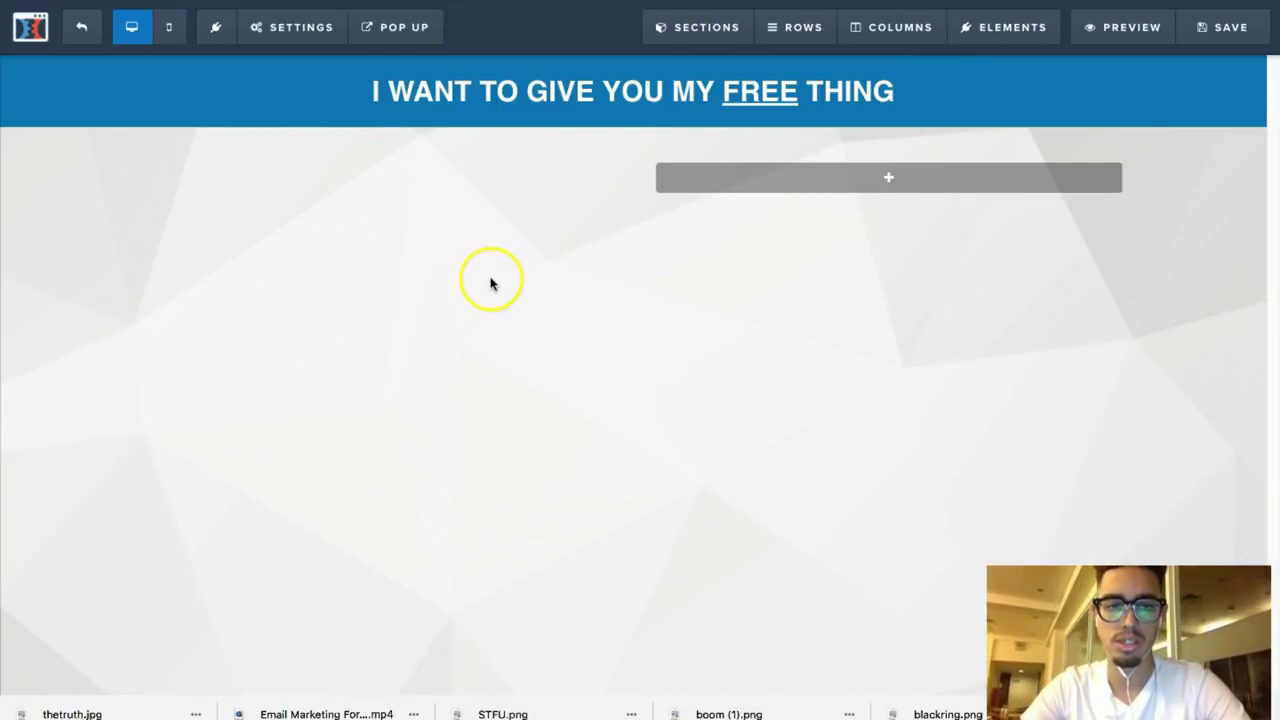
left_click(440, 247)
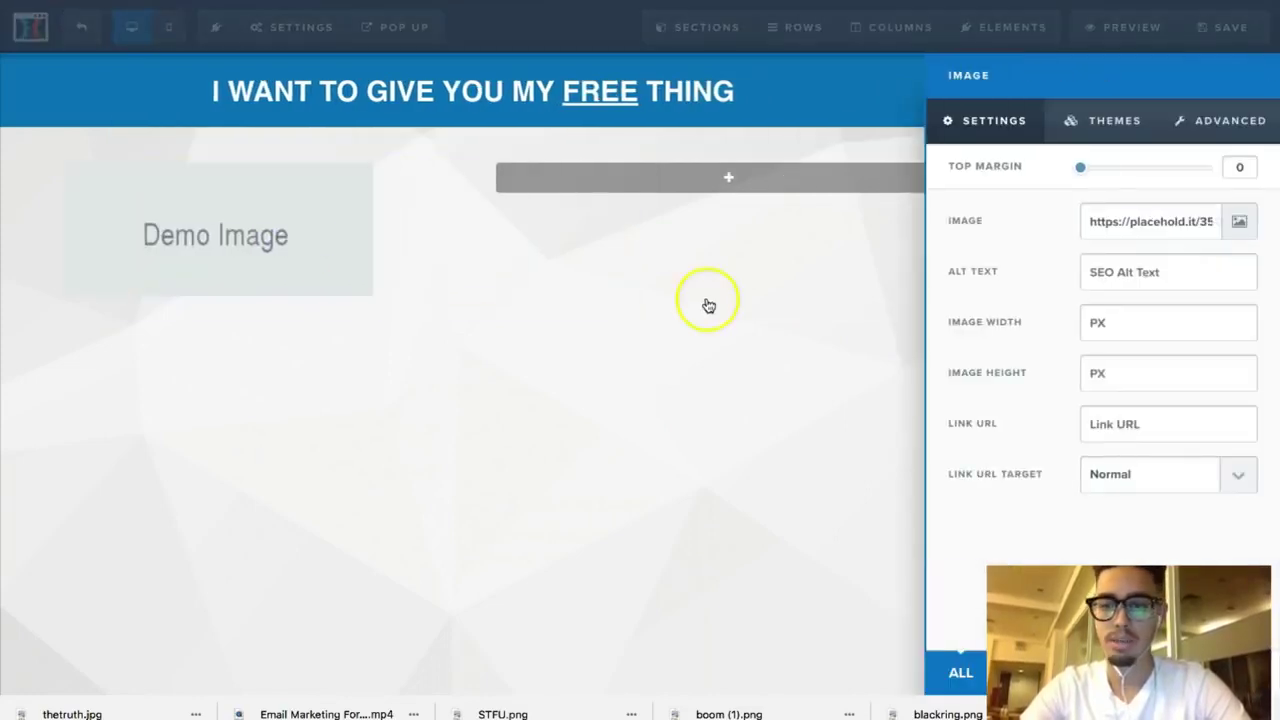
left_click(1237, 227)
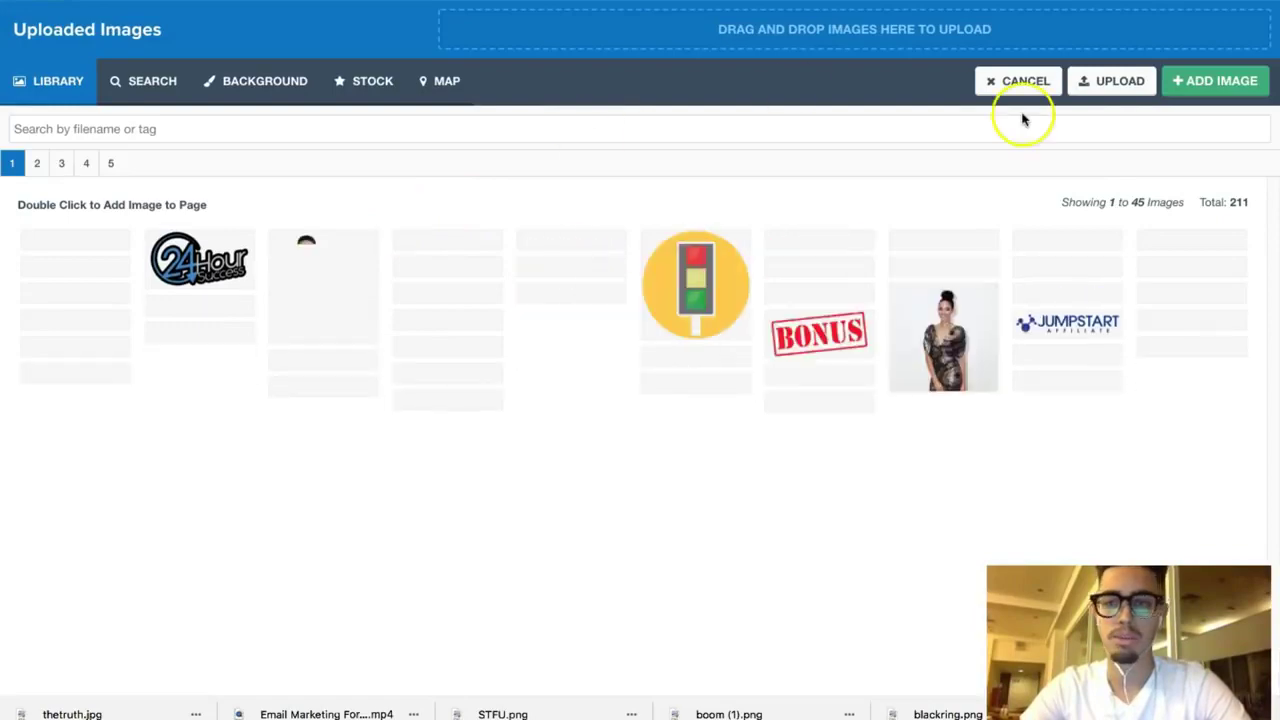
left_click(1104, 84)
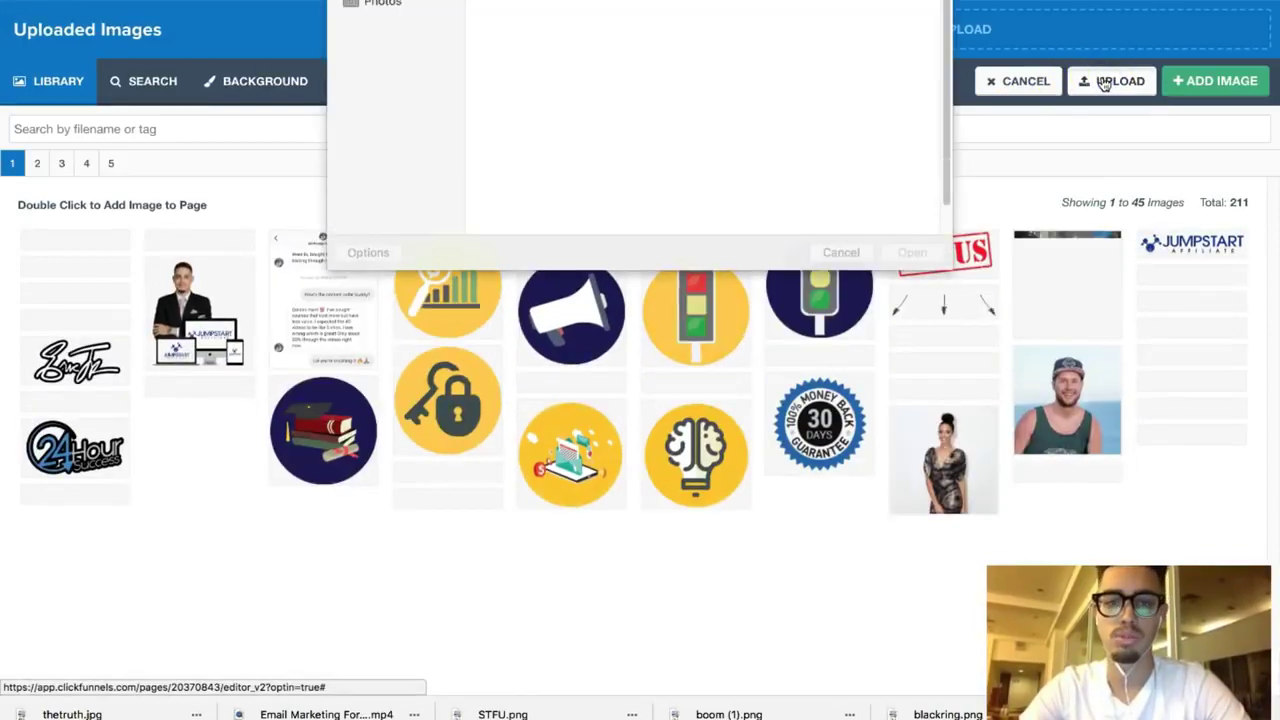
left_click(392, 8)
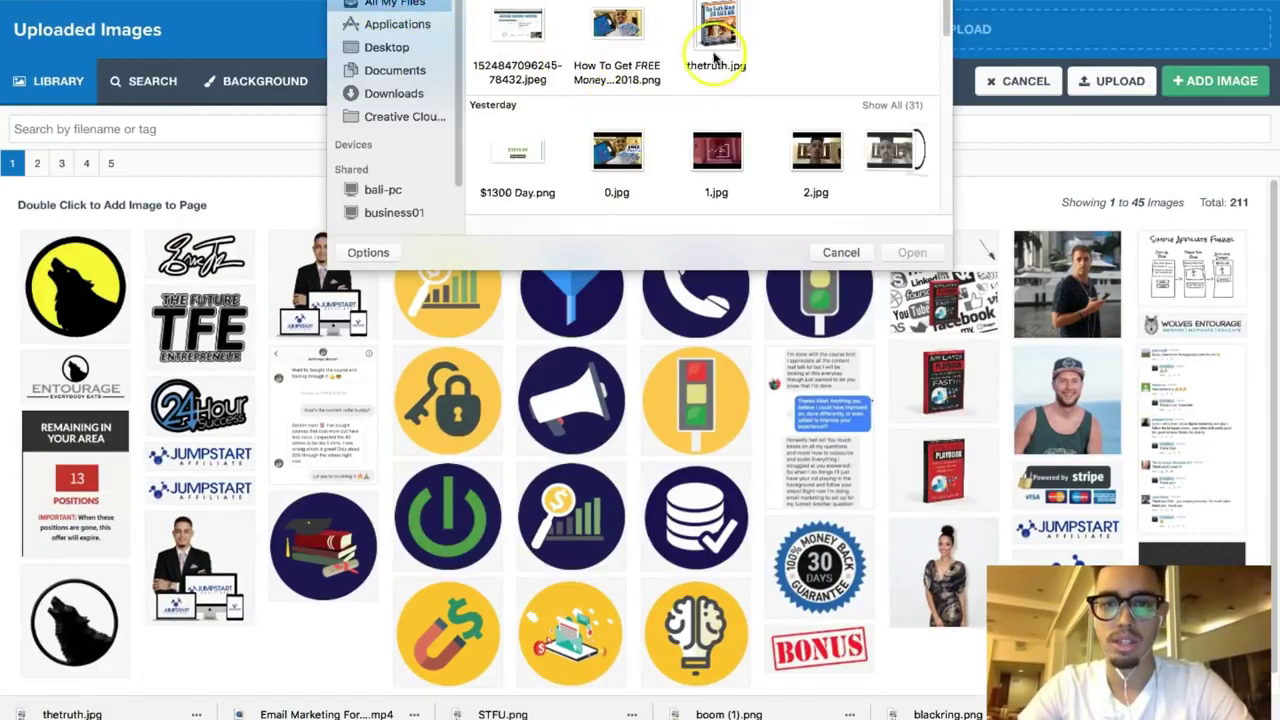
left_click(716, 45)
left_click(910, 253)
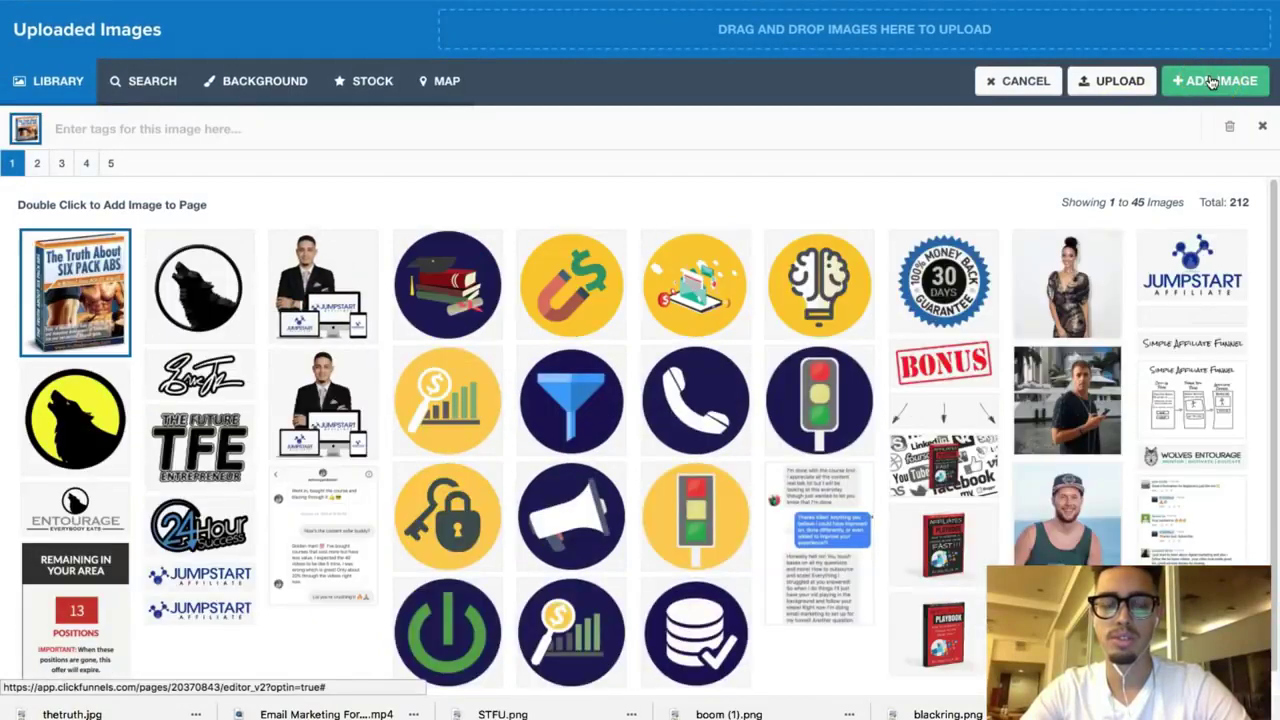
left_click(1212, 81)
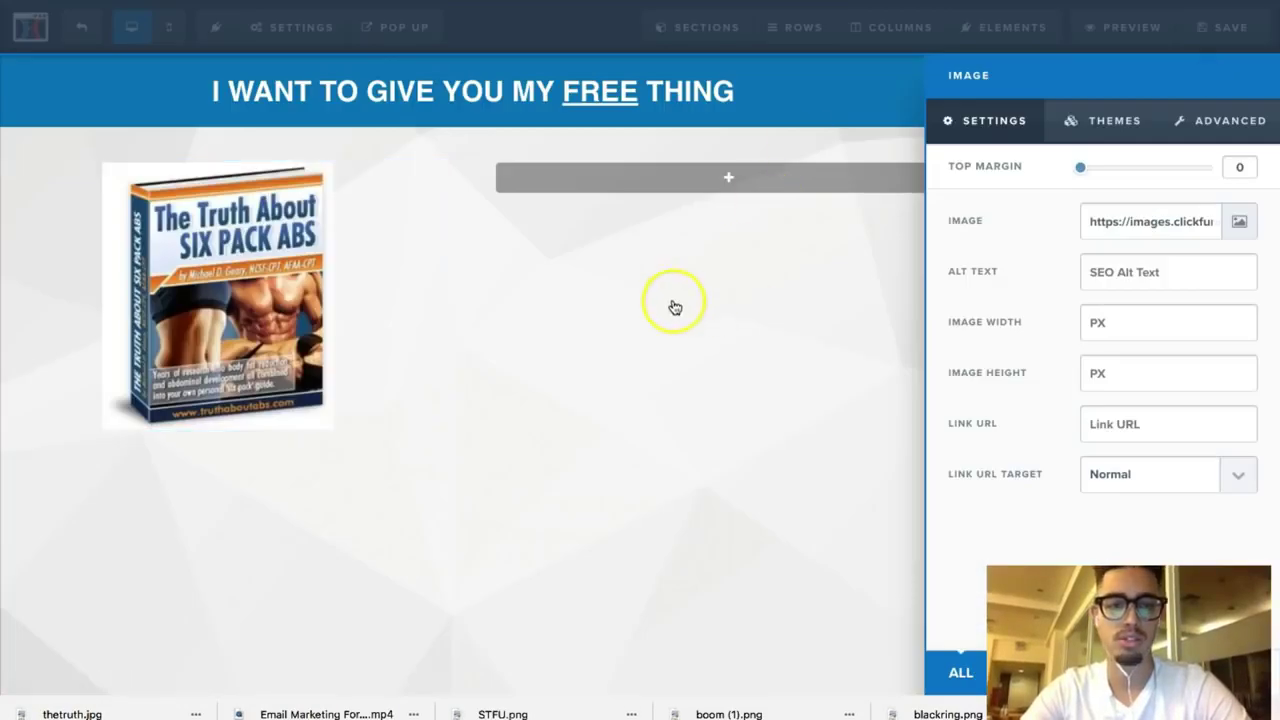
Step: Delete the page's background image URL and set the background colour to white #ffffff
left_click(537, 322)
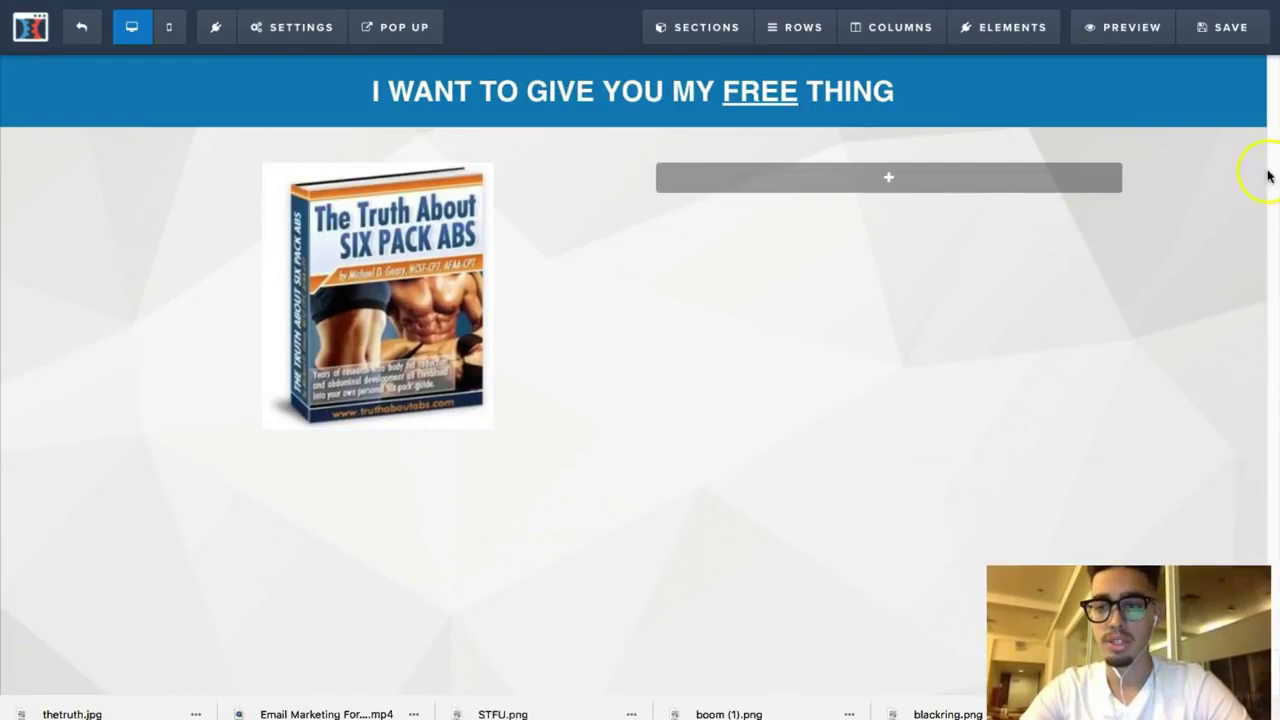
left_click(300, 28)
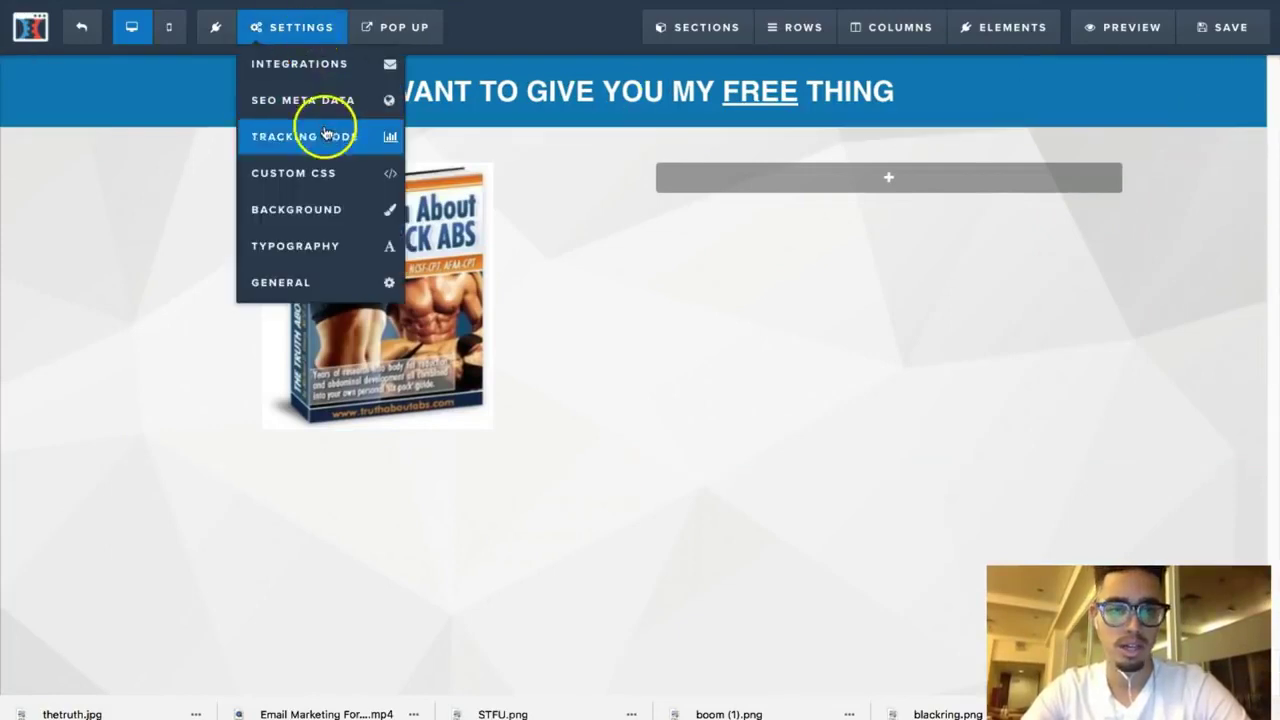
left_click(334, 222)
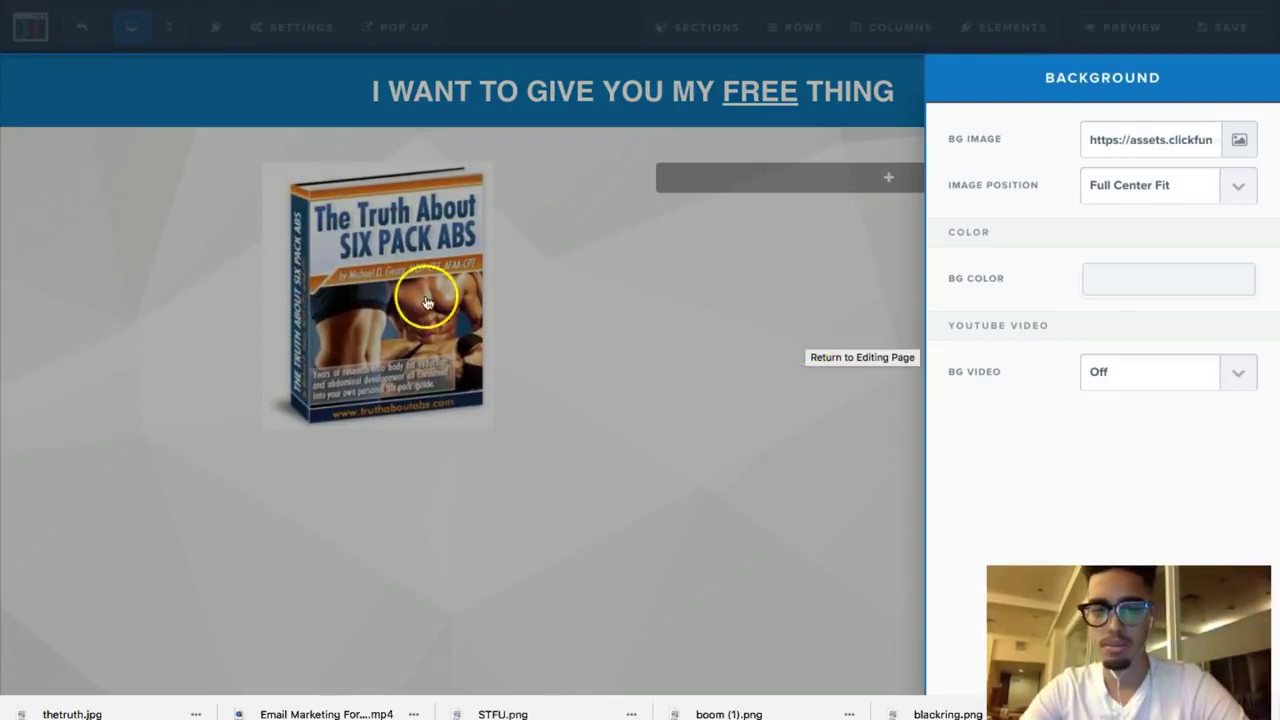
left_click_drag(1086, 139, 1276, 205)
key("BackSpace")
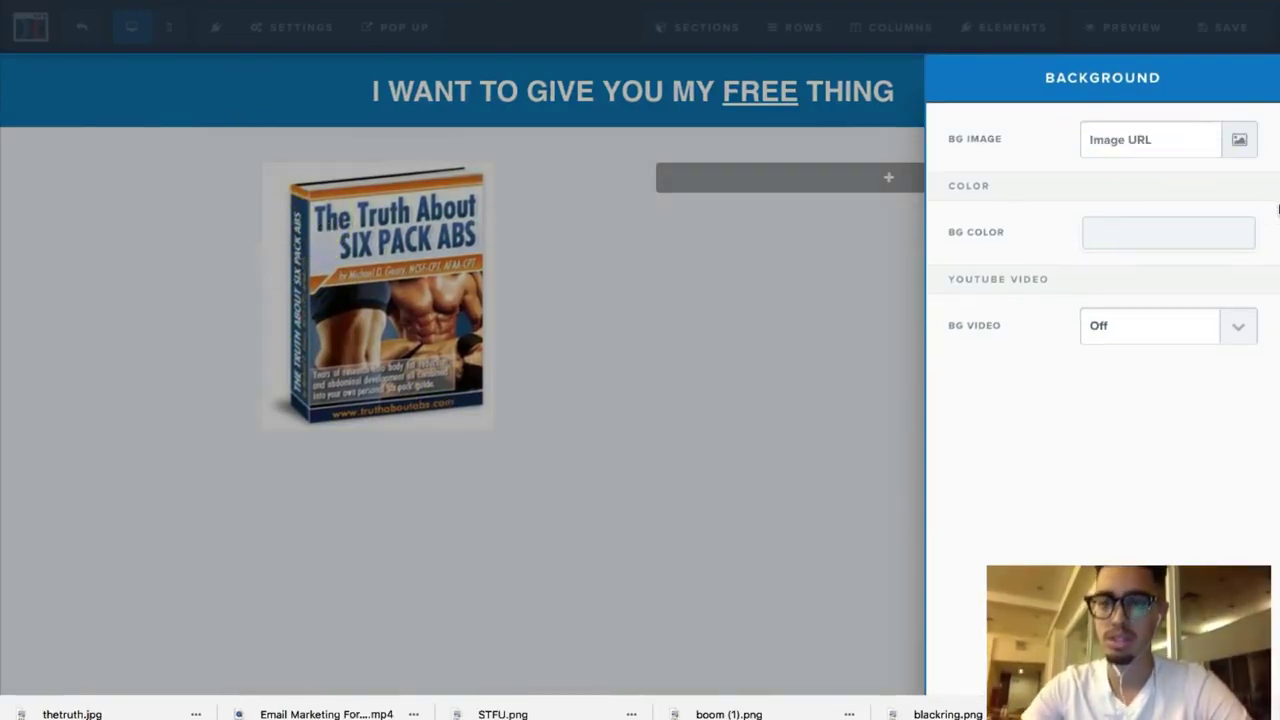
left_click(1108, 234)
left_click(1097, 285)
left_click_drag(1095, 264, 1090, 248)
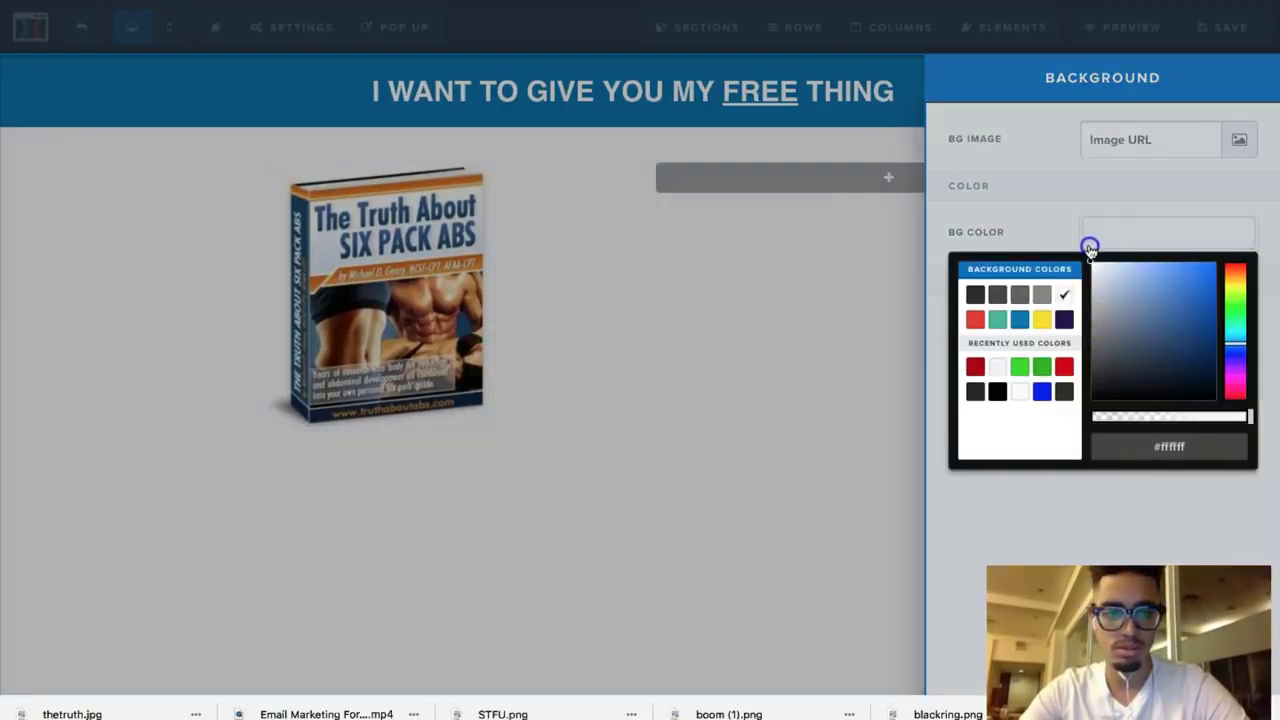
left_click(837, 320)
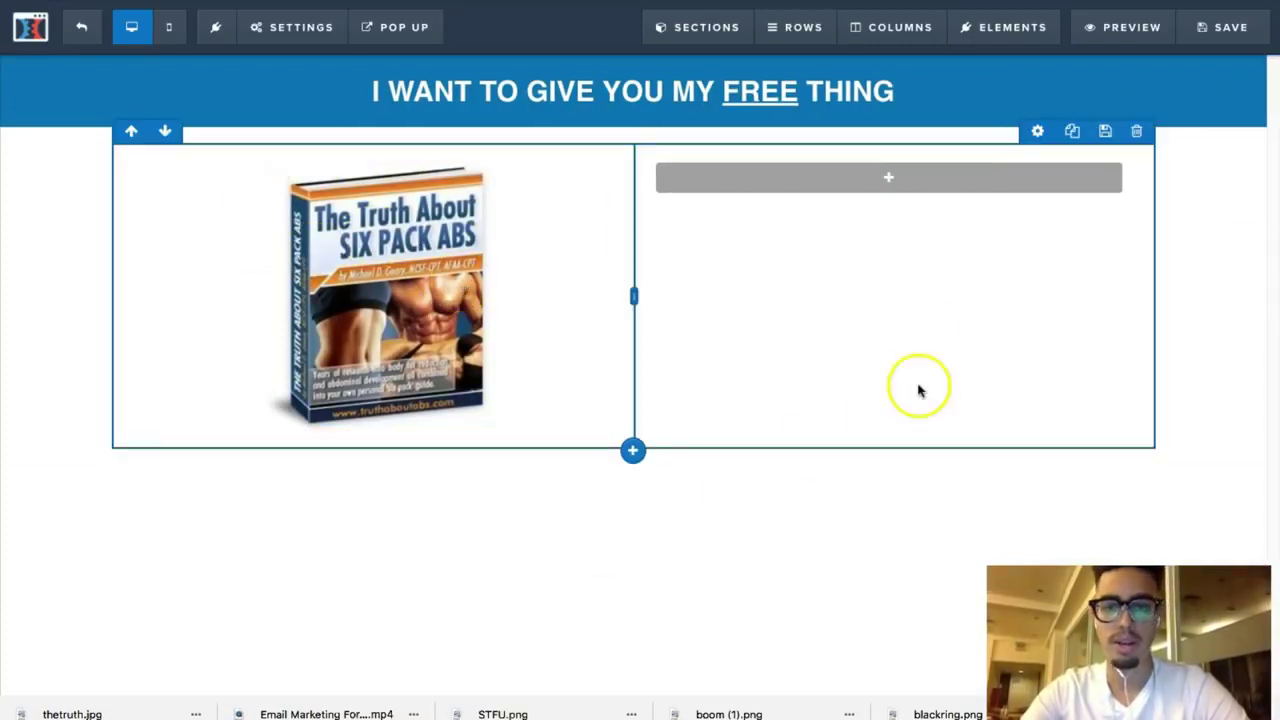
Step: Add a right-column Headline reading 'The SECRET to getting six pack abs with out changing your diet'
left_click(928, 180)
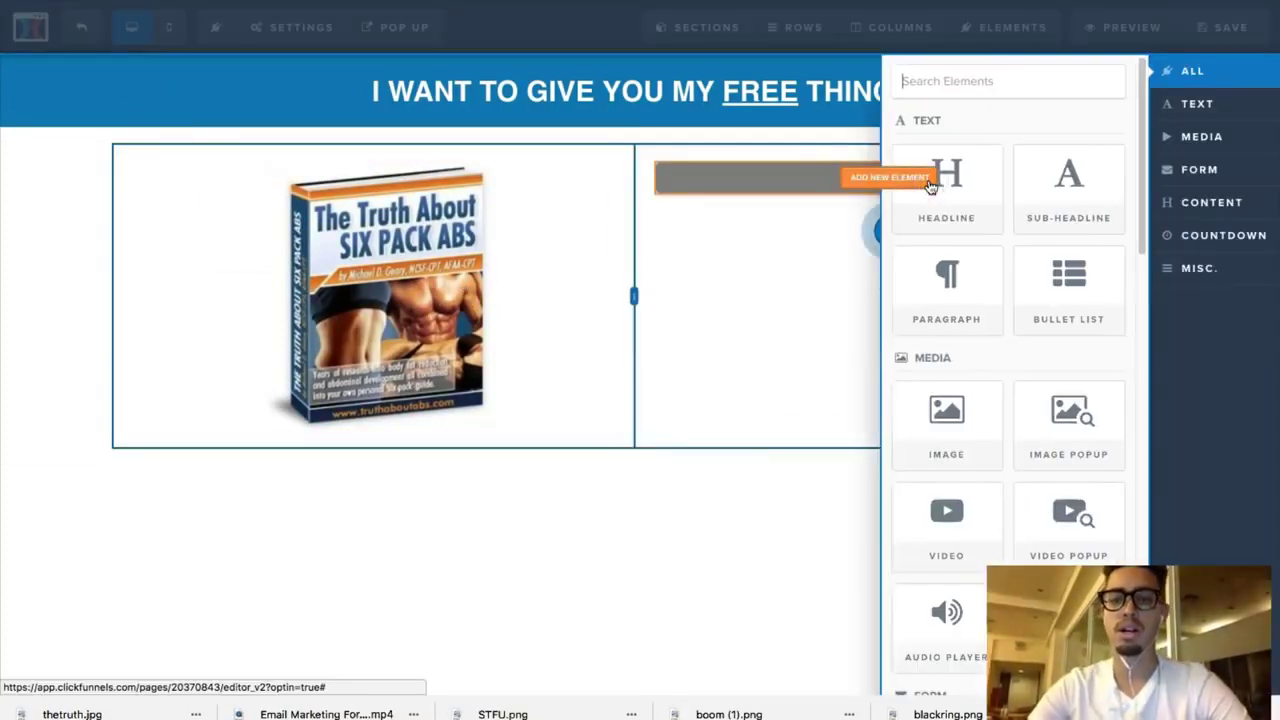
left_click(935, 190)
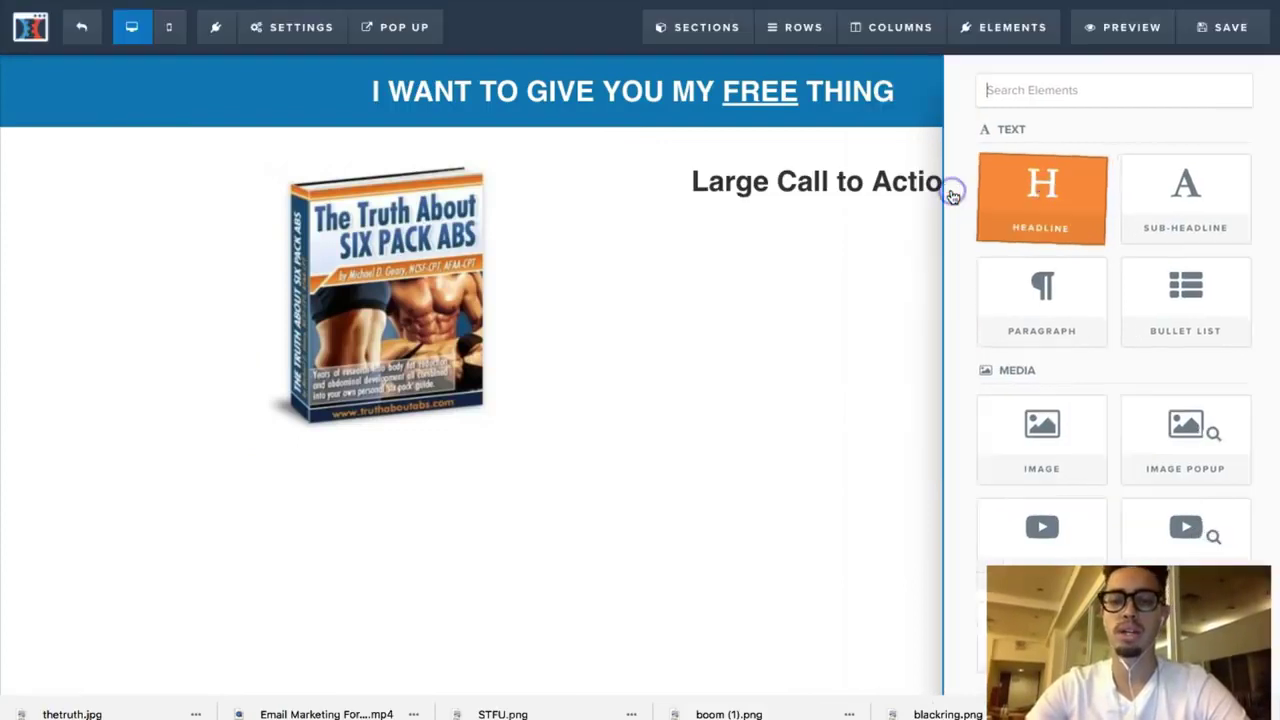
left_click(951, 194)
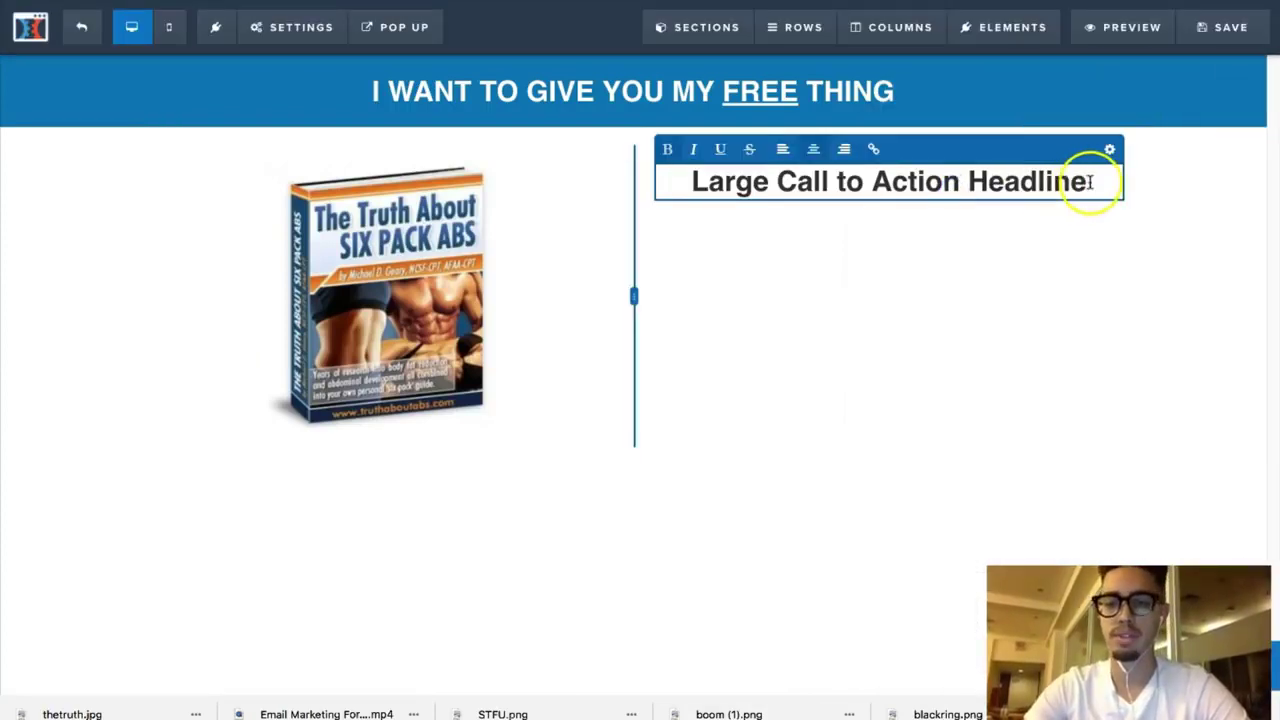
left_click_drag(1089, 178, 669, 182)
type("FREE EBOOK")
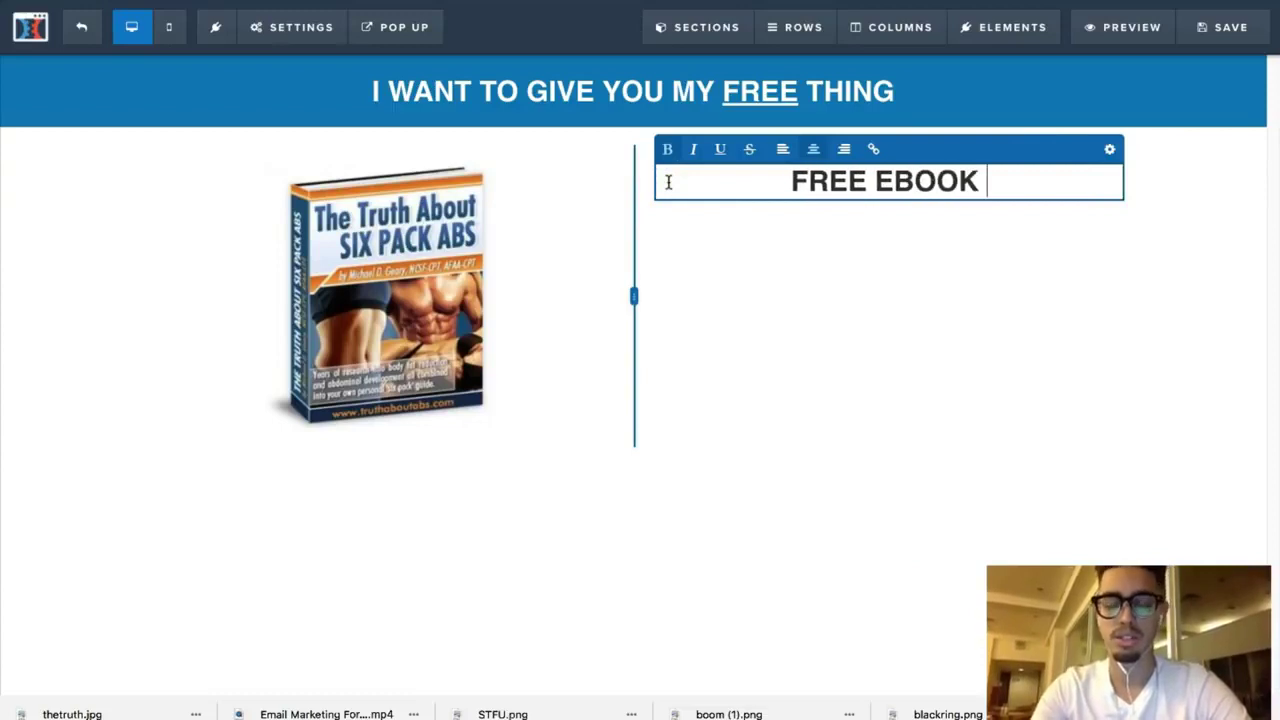
key("BackSpace")
key("BackSpace")
key("BackSpace")
key("BackSpace")
key("BackSpace")
key("BackSpace")
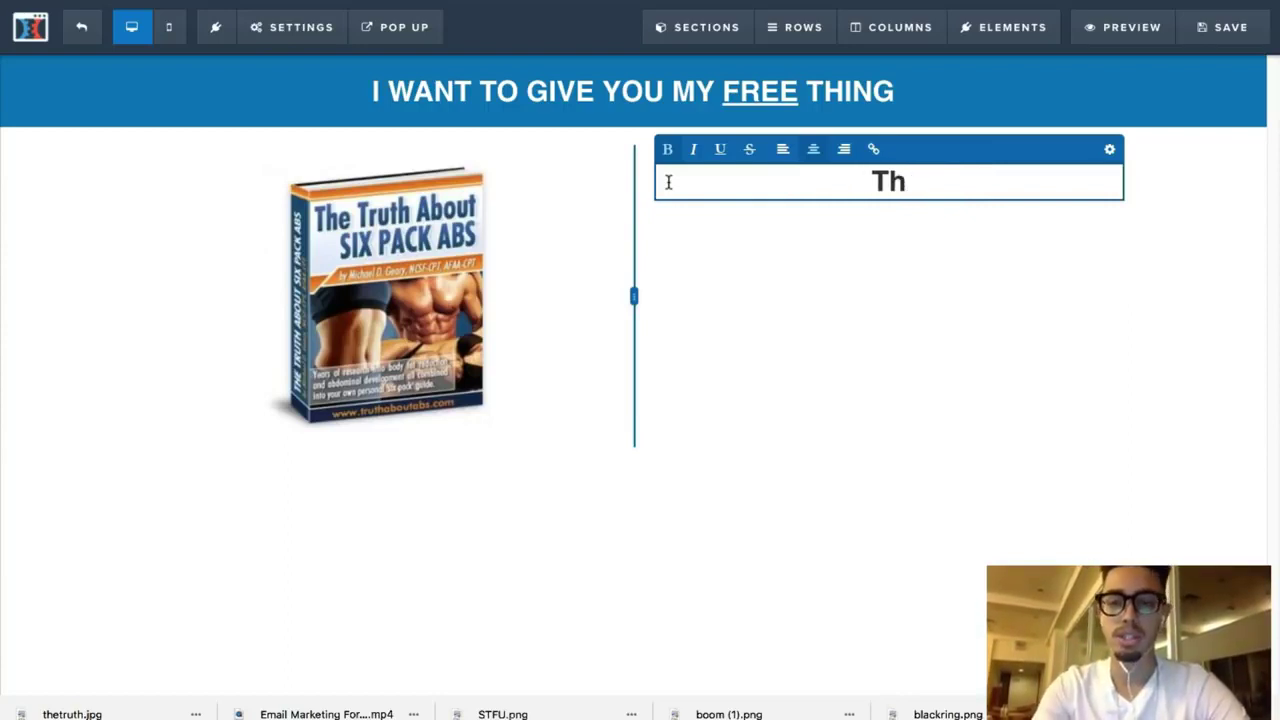
type("SECRET to ")
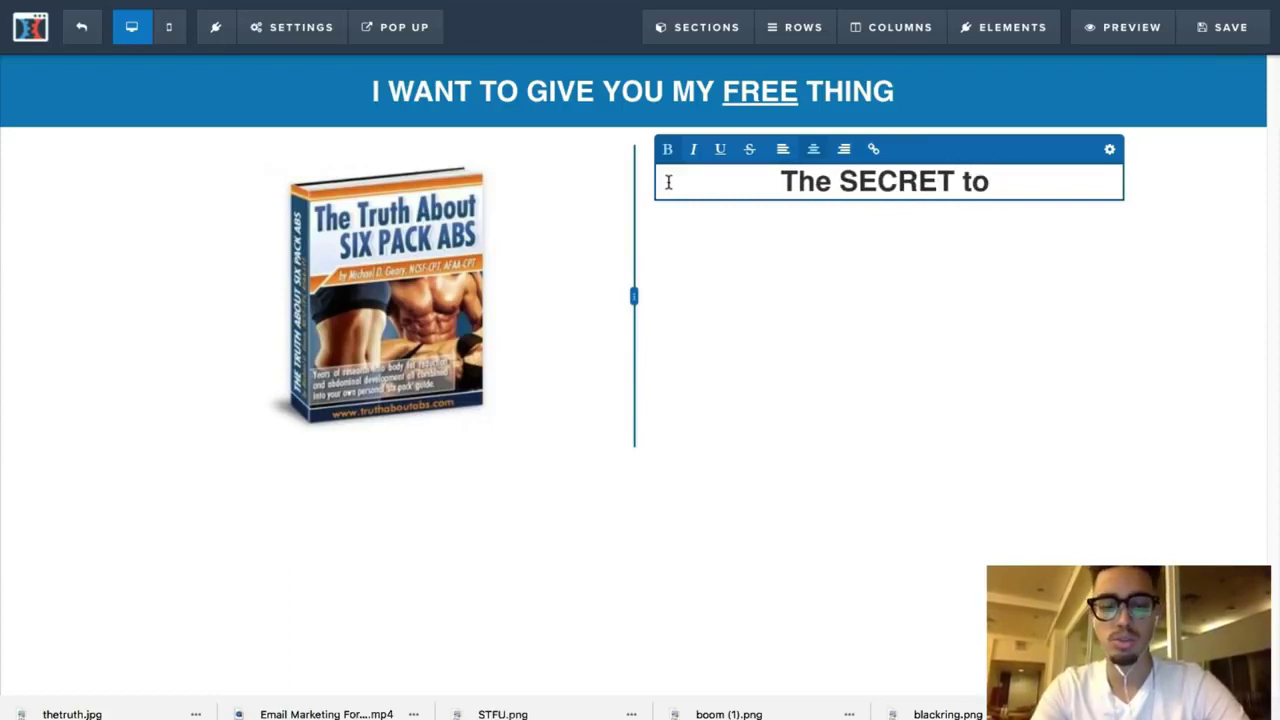
type("getting ")
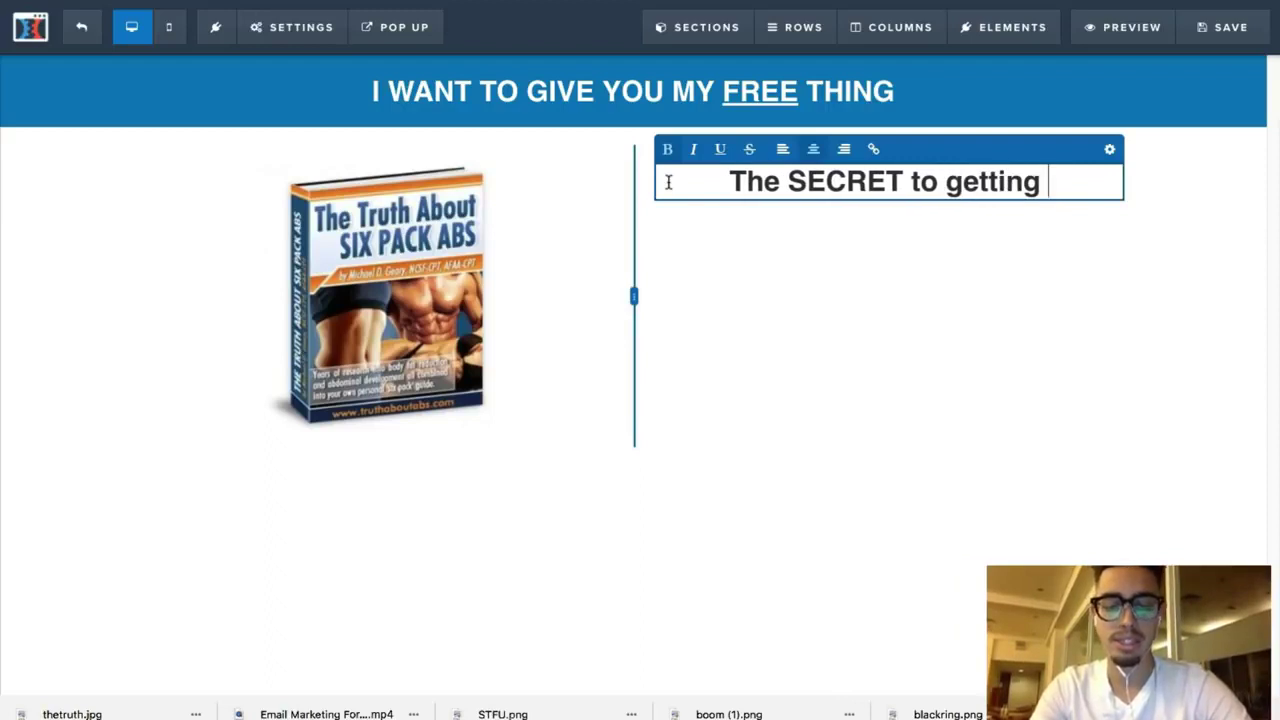
type("six pac")
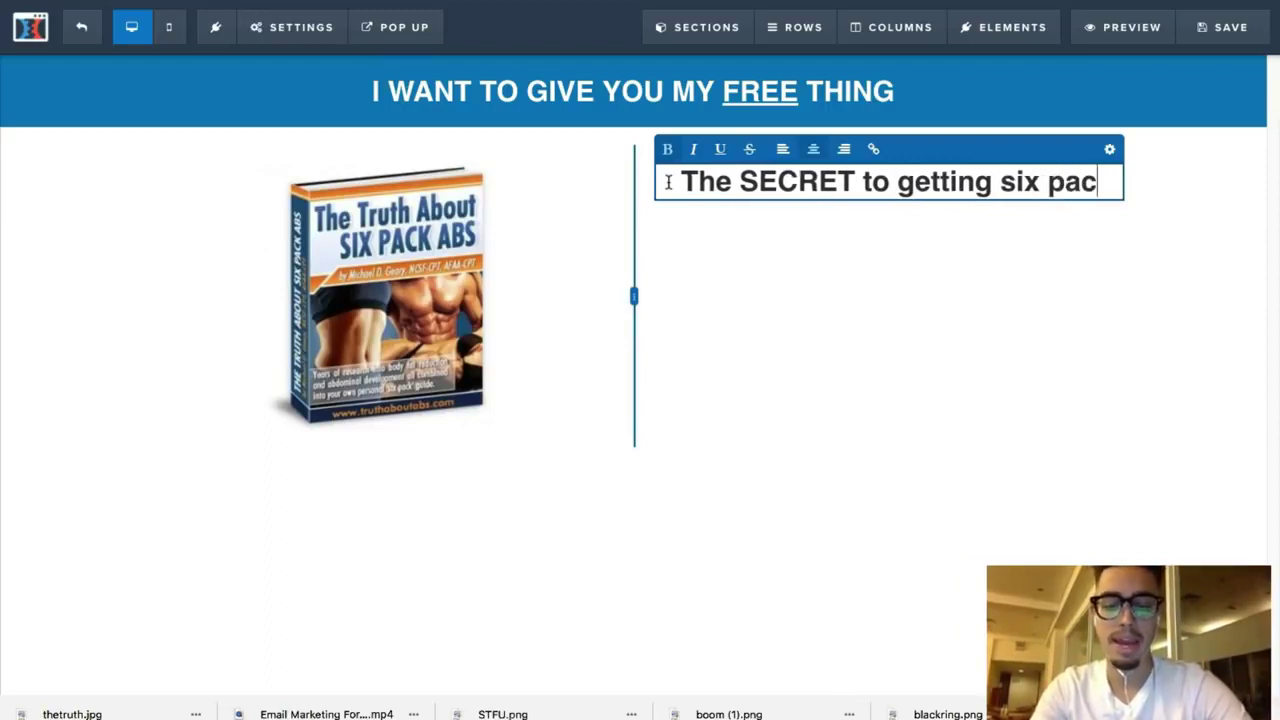
type("k abs with out c")
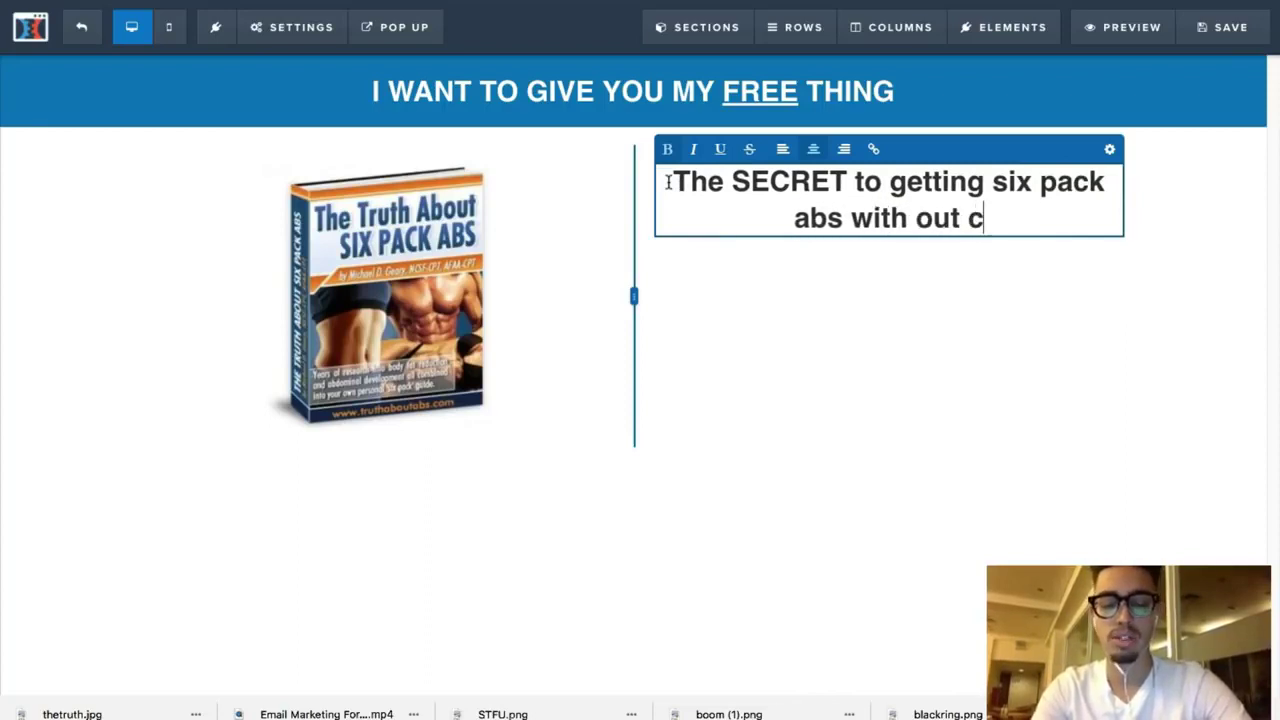
type("hanging your diet")
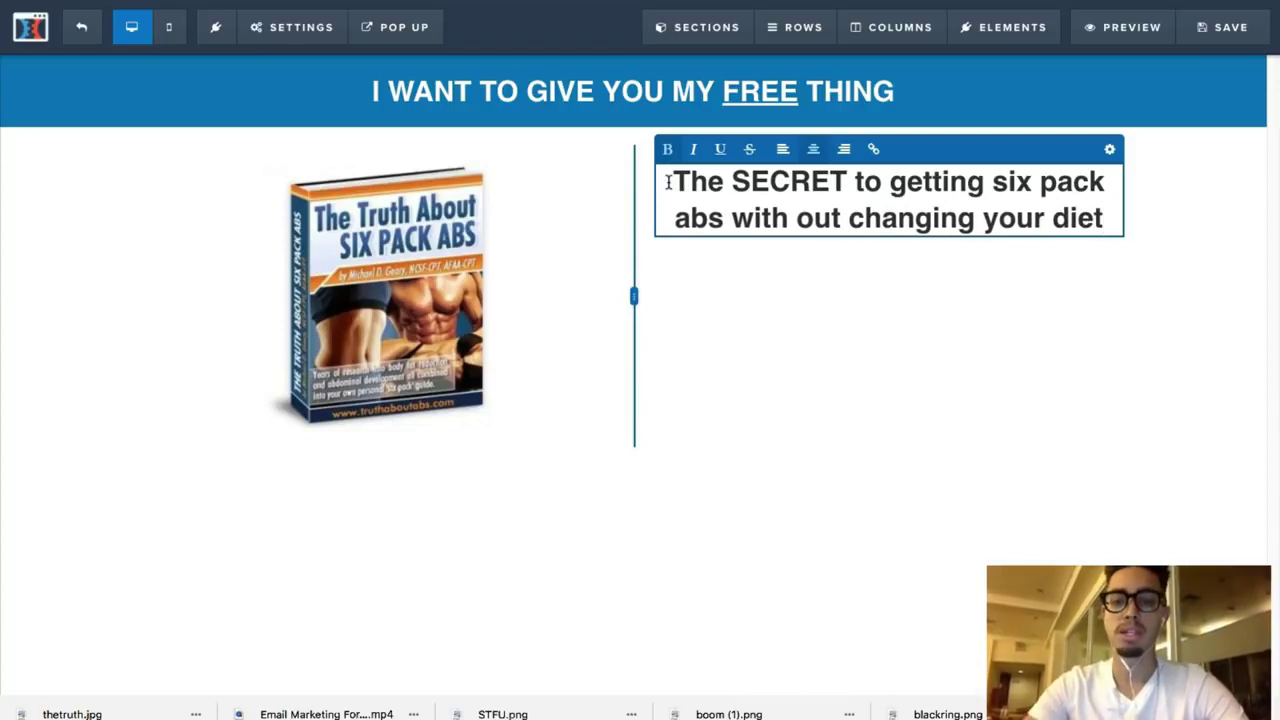
left_click(840, 293)
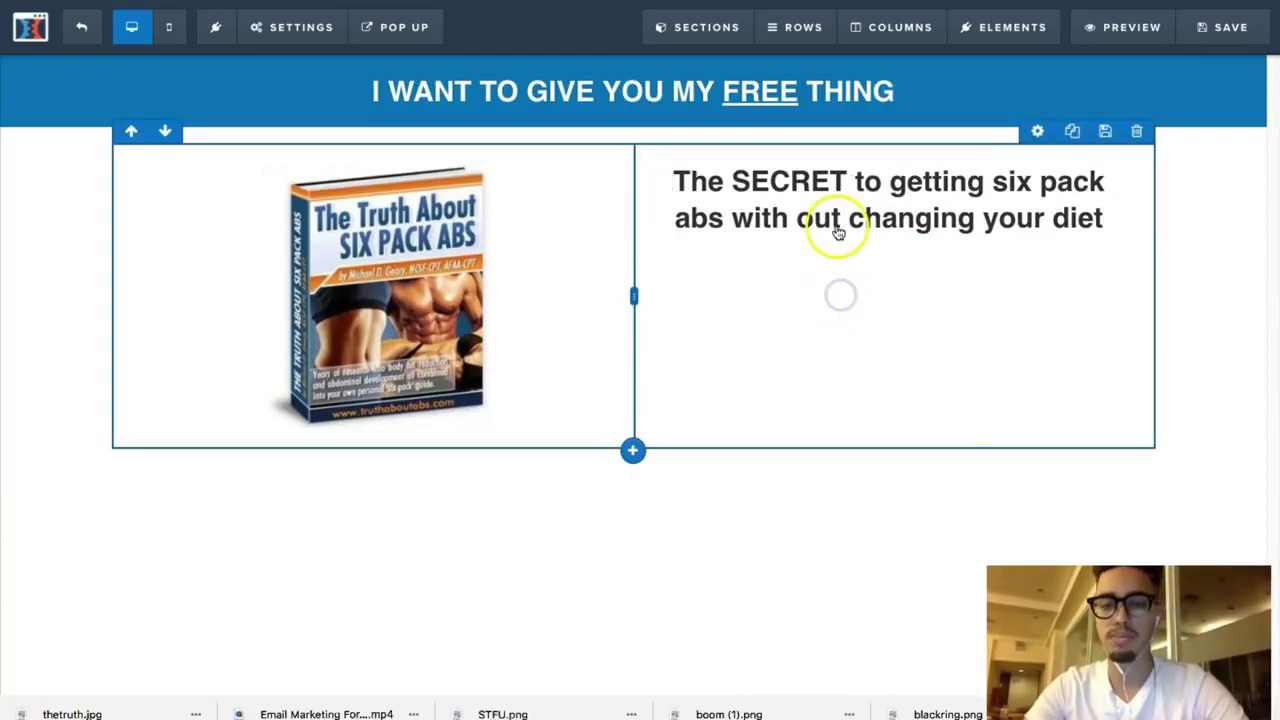
Step: Add a bullet list element below the headline
mouse_move(889, 237)
left_click(890, 272)
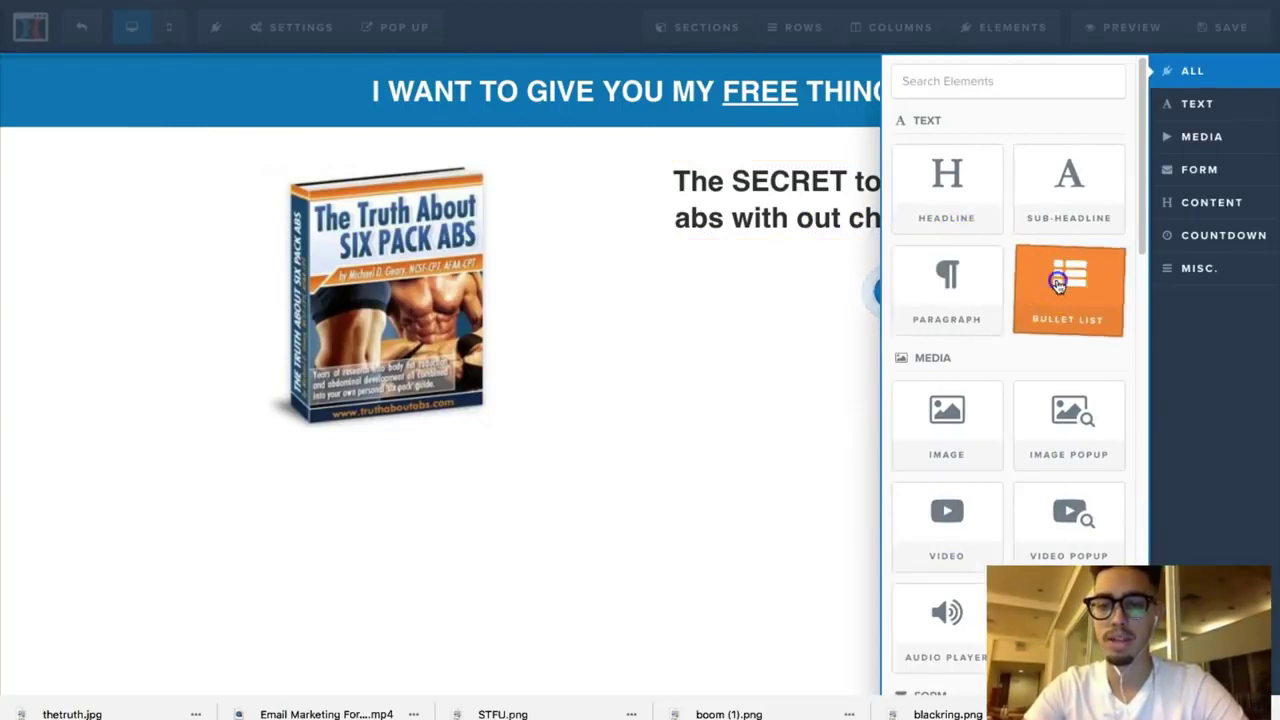
left_click(1058, 284)
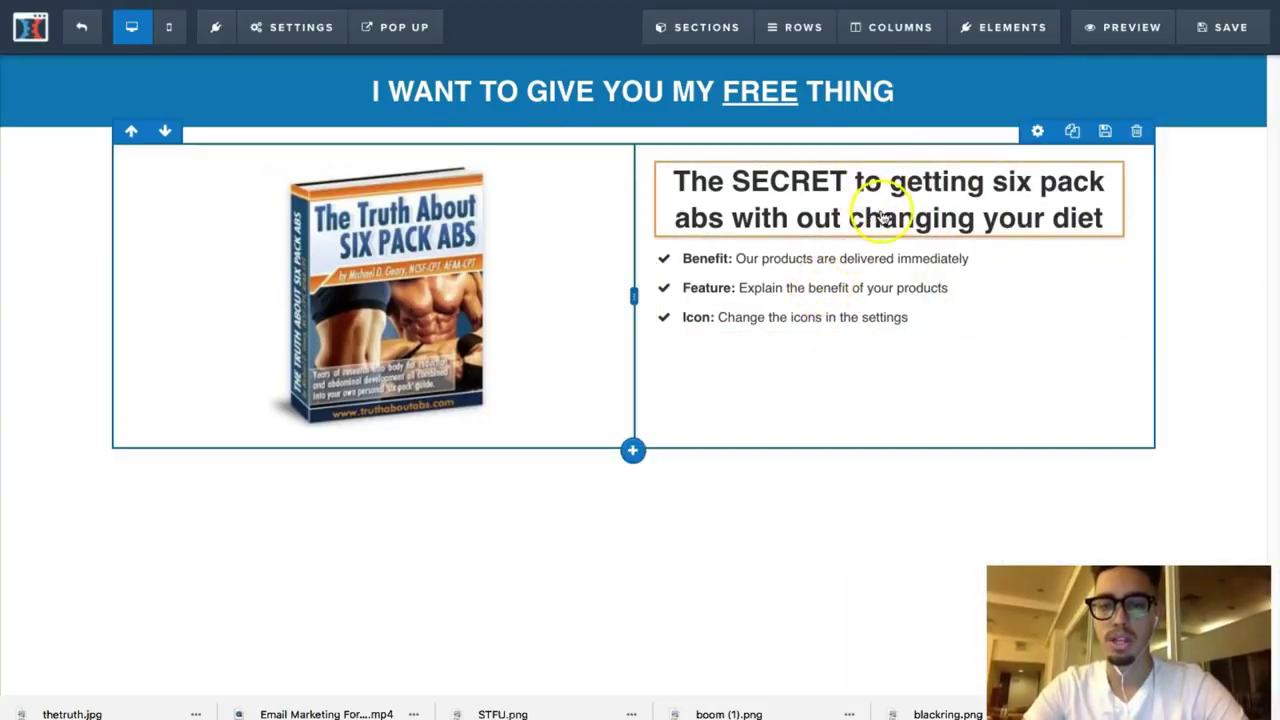
Step: Insert a Sub-Headline element beneath the main headline and select its placeholder text
mouse_move(888, 238)
left_click(889, 272)
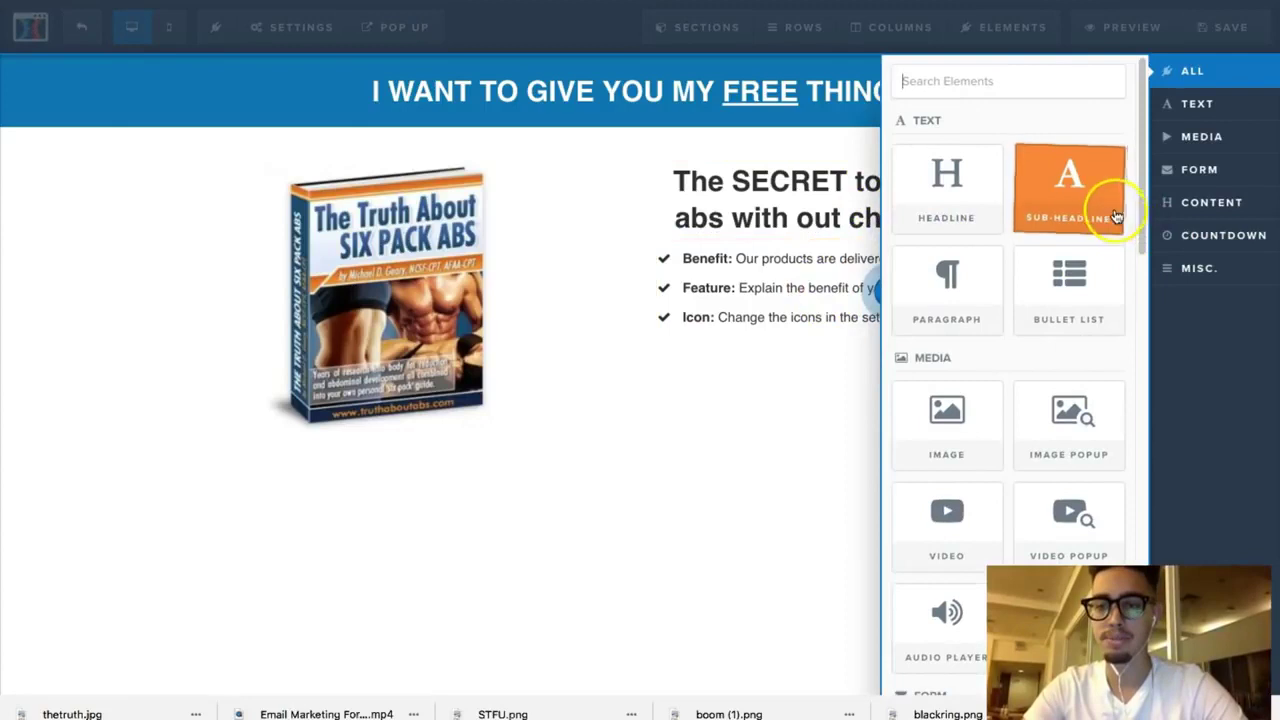
left_click(1110, 210)
left_click(1010, 262)
left_click_drag(1012, 262, 670, 262)
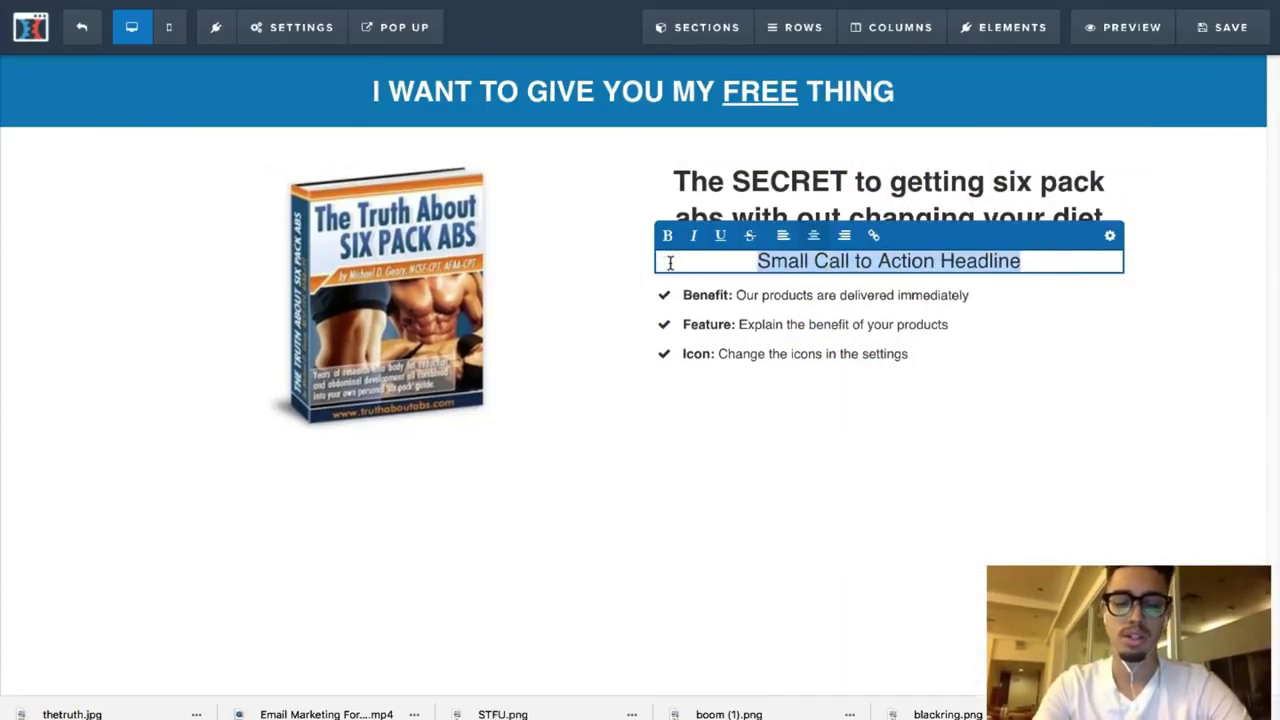
Step: Type 'FREE EBOOK GIVES YOU THE STEP BY STEP METHOD TO SHRED BELLY FAT', fixing typos
type("FREE EBOOK GI")
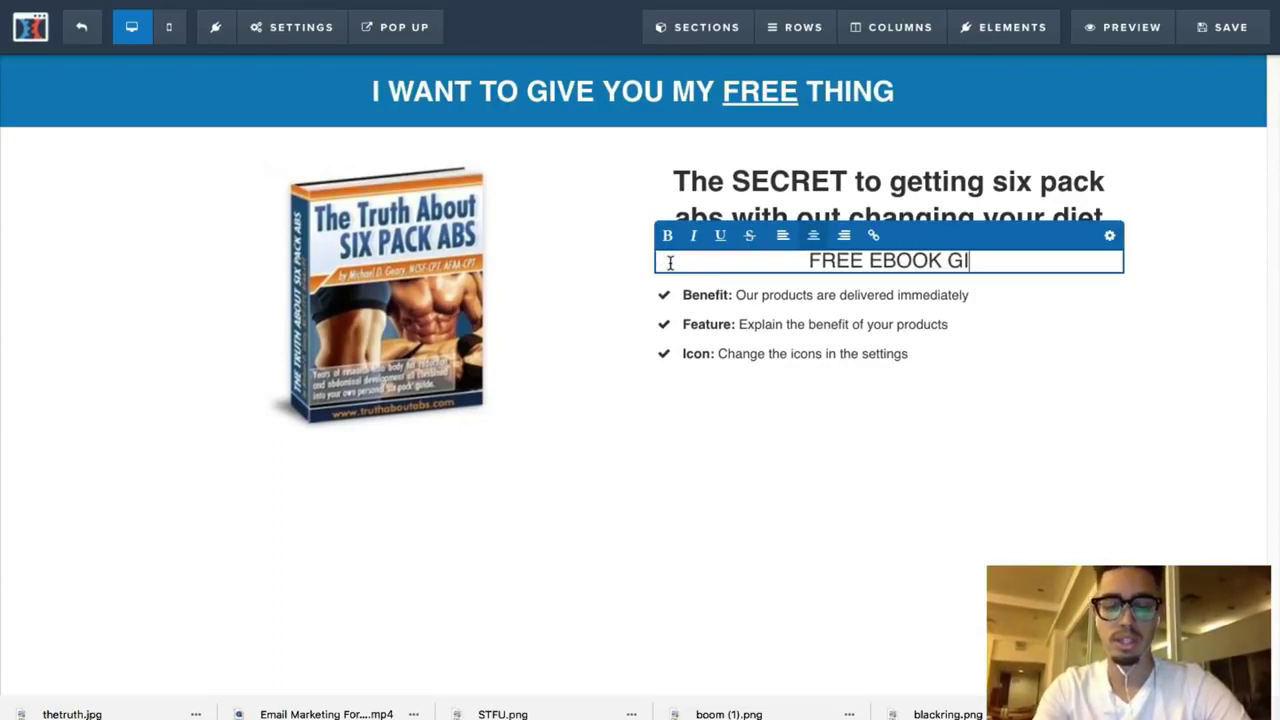
type("VES YOU")
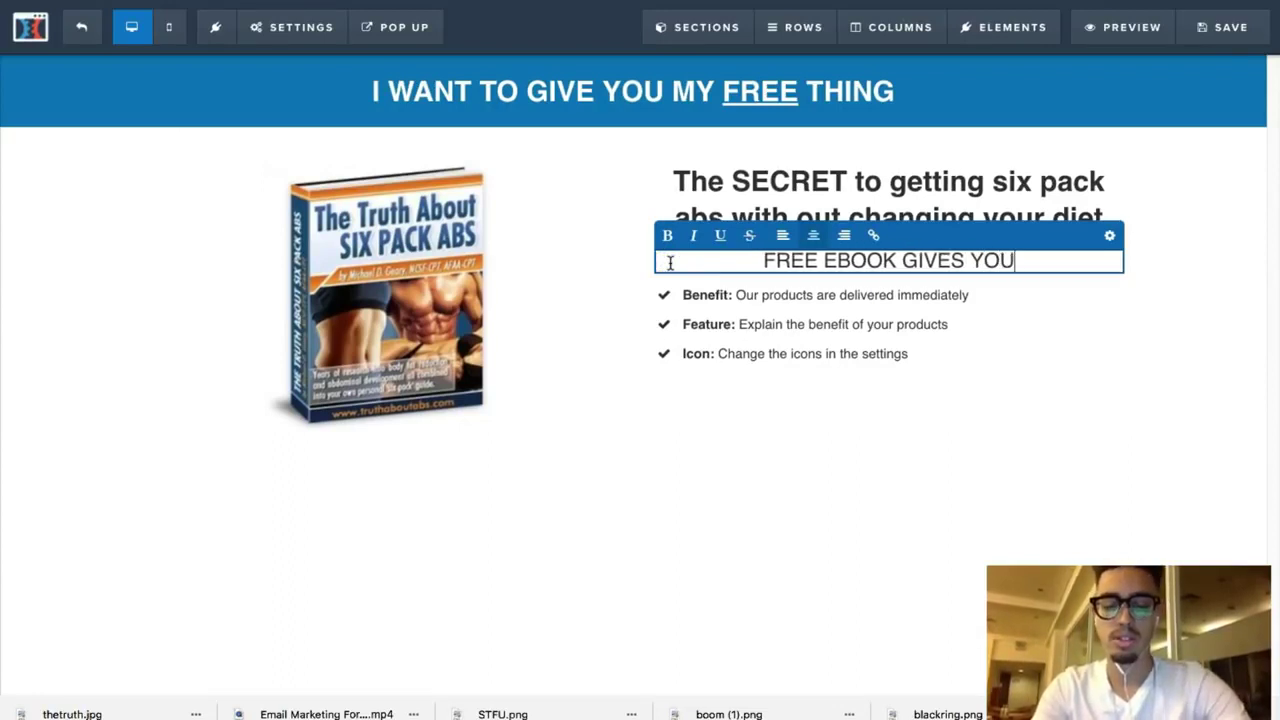
type(" THE STEP BY STE P")
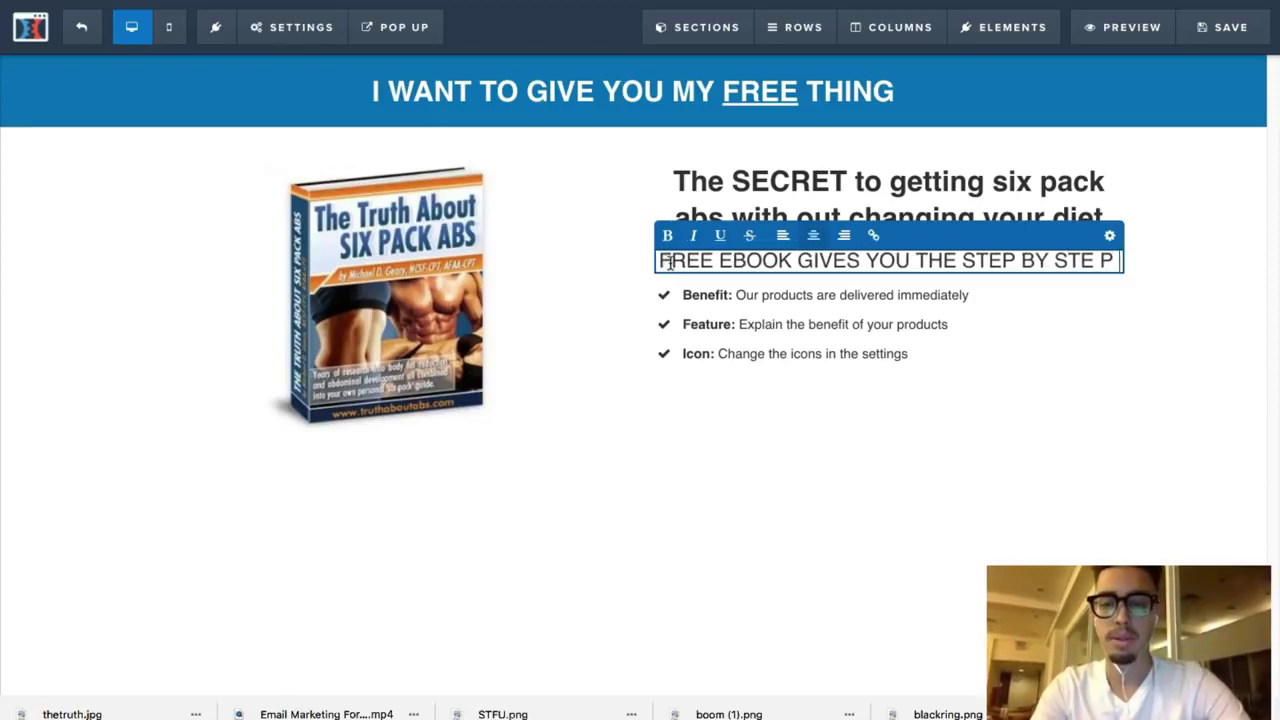
key("Left")
key("BackSpace")
key("End")
type("B")
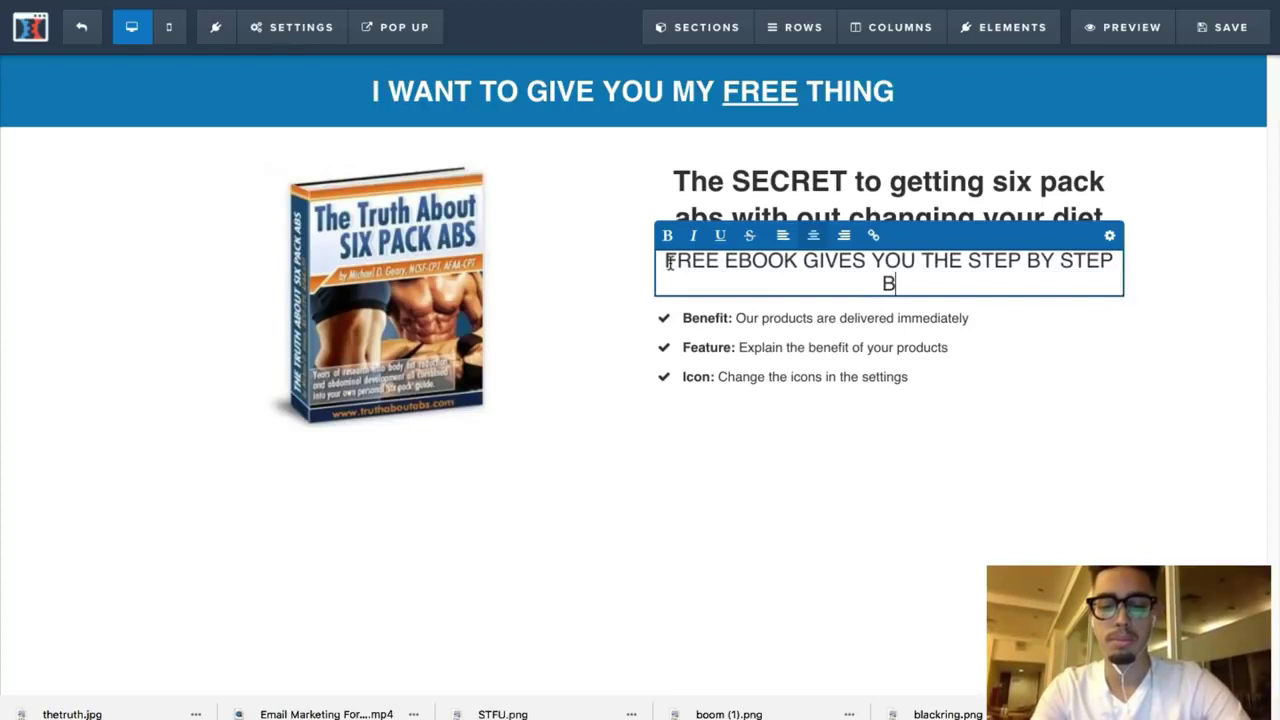
key("BackSpace")
type("METHOD")
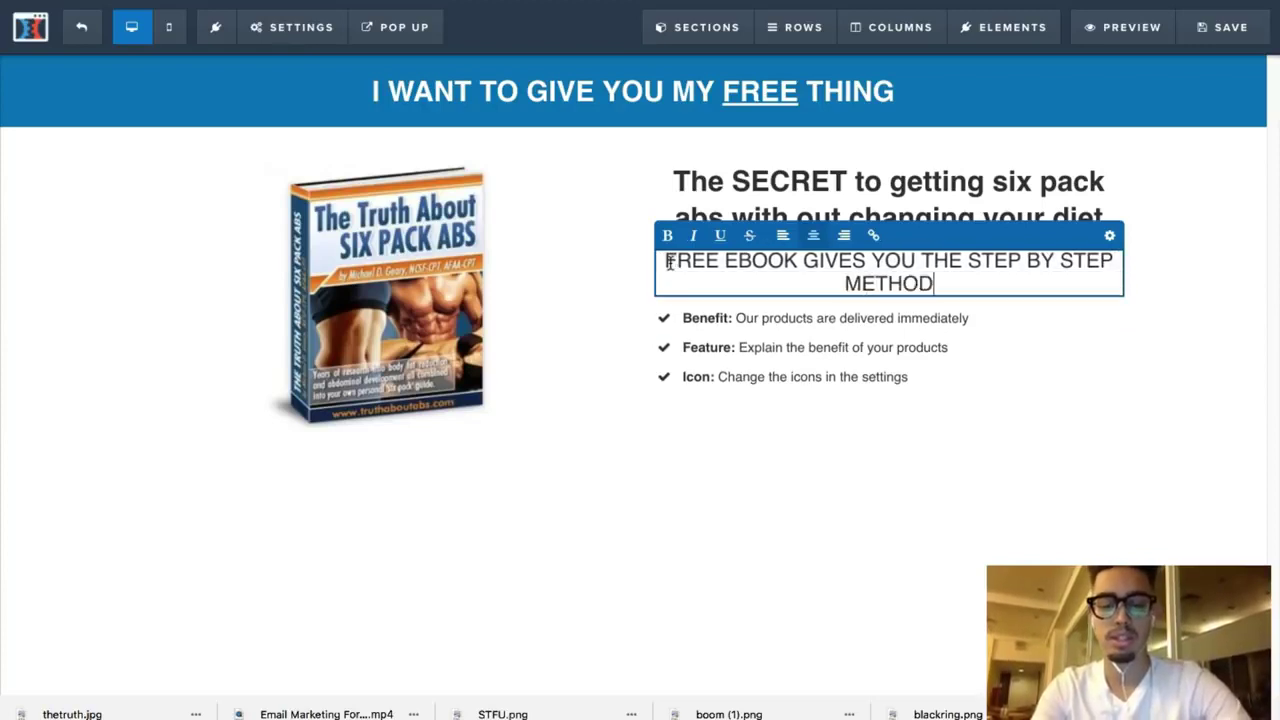
type(" TO SHRED ")
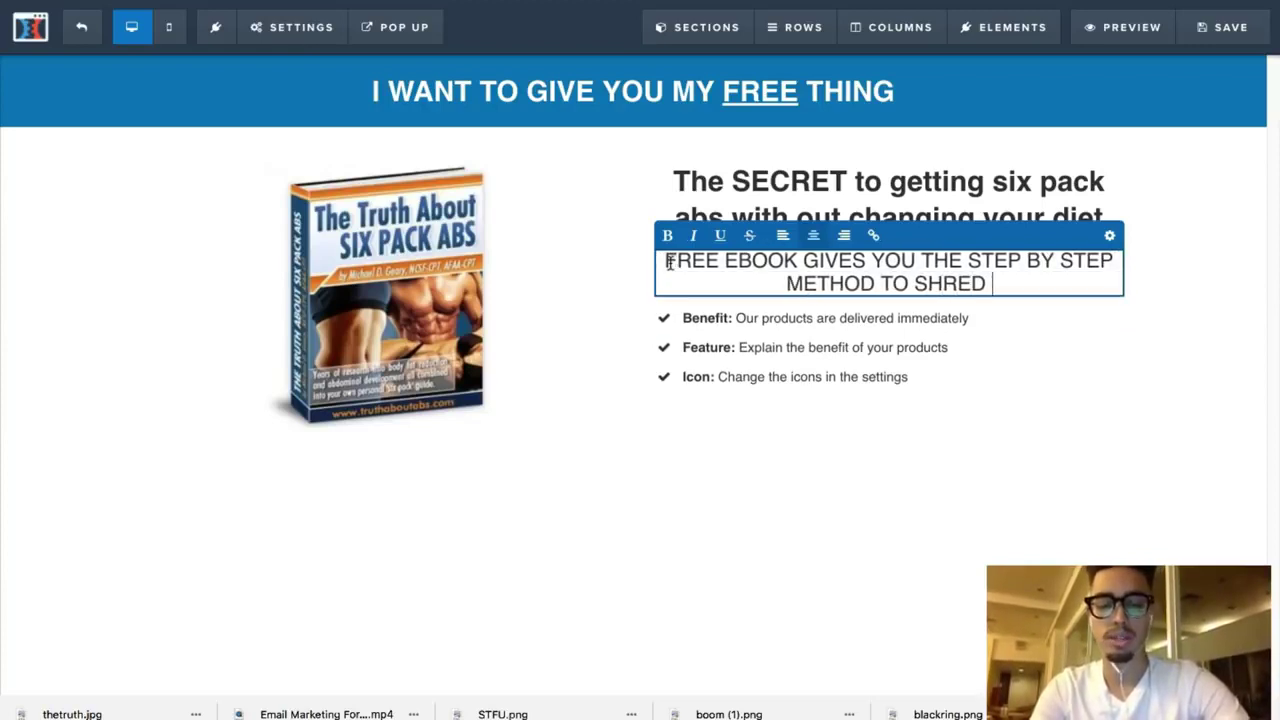
type("BELLY FAT")
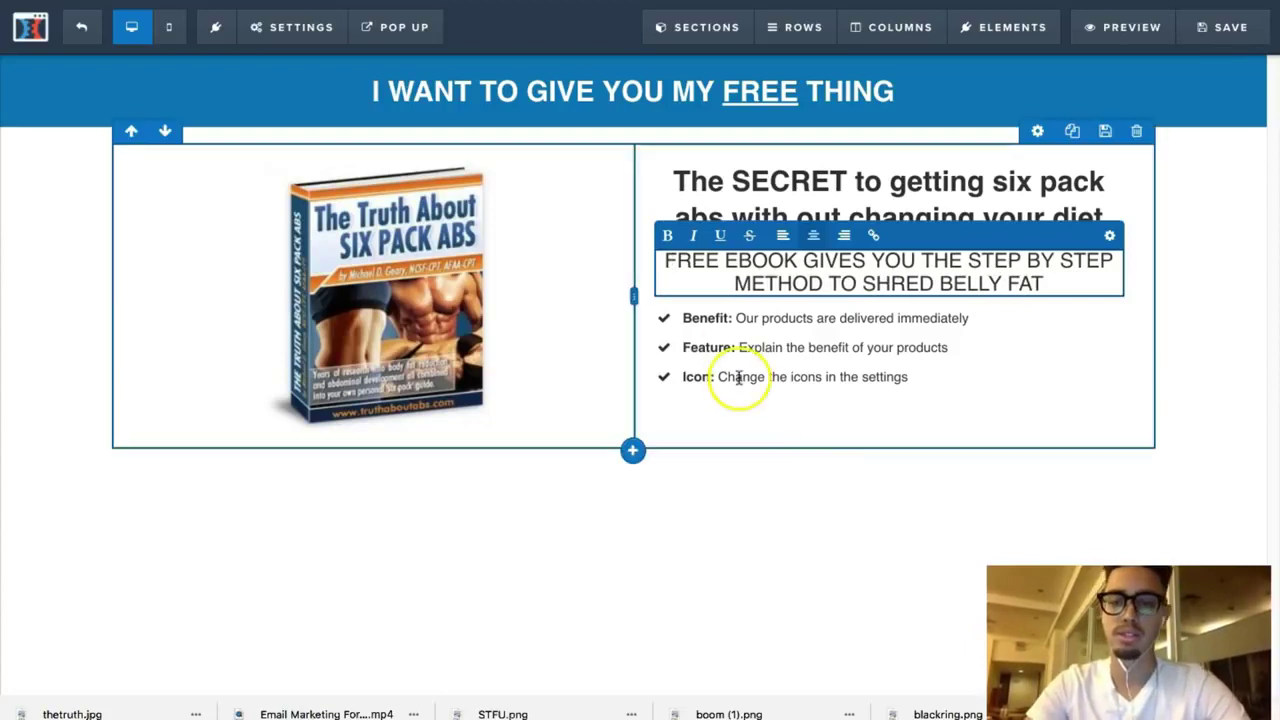
left_click(814, 429)
left_click(931, 329)
Step: Replace the first sample bullet with BENEFIT #1 and clear the second line for a new bullet
left_click_drag(973, 325, 682, 322)
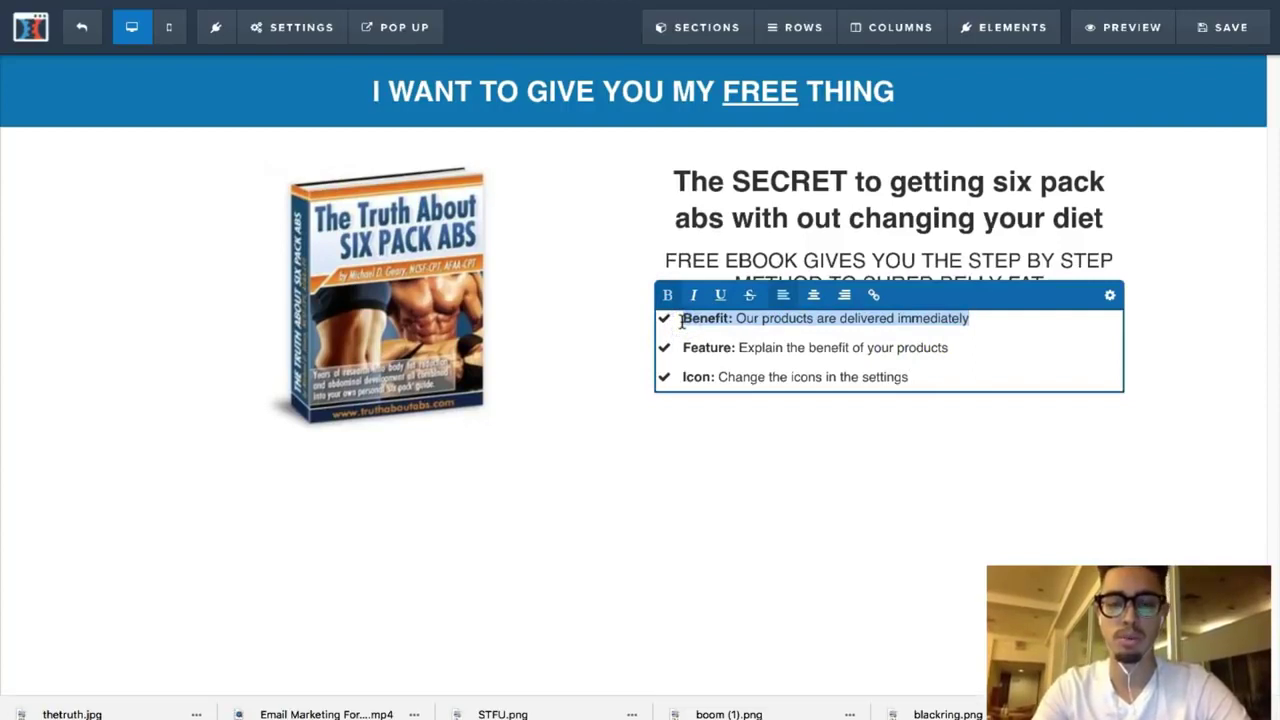
type("BENEFIT #")
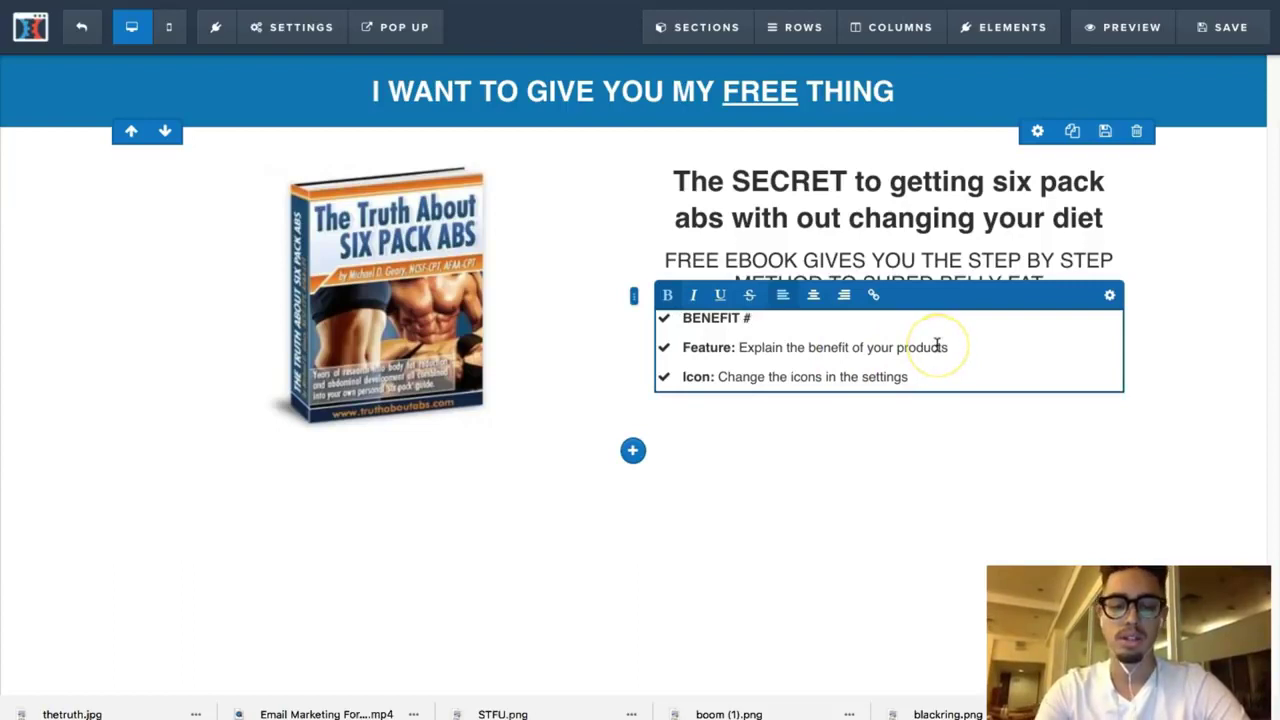
type("1")
left_click_drag(950, 347, 802, 347)
triple_click(666, 347)
type("BEN")
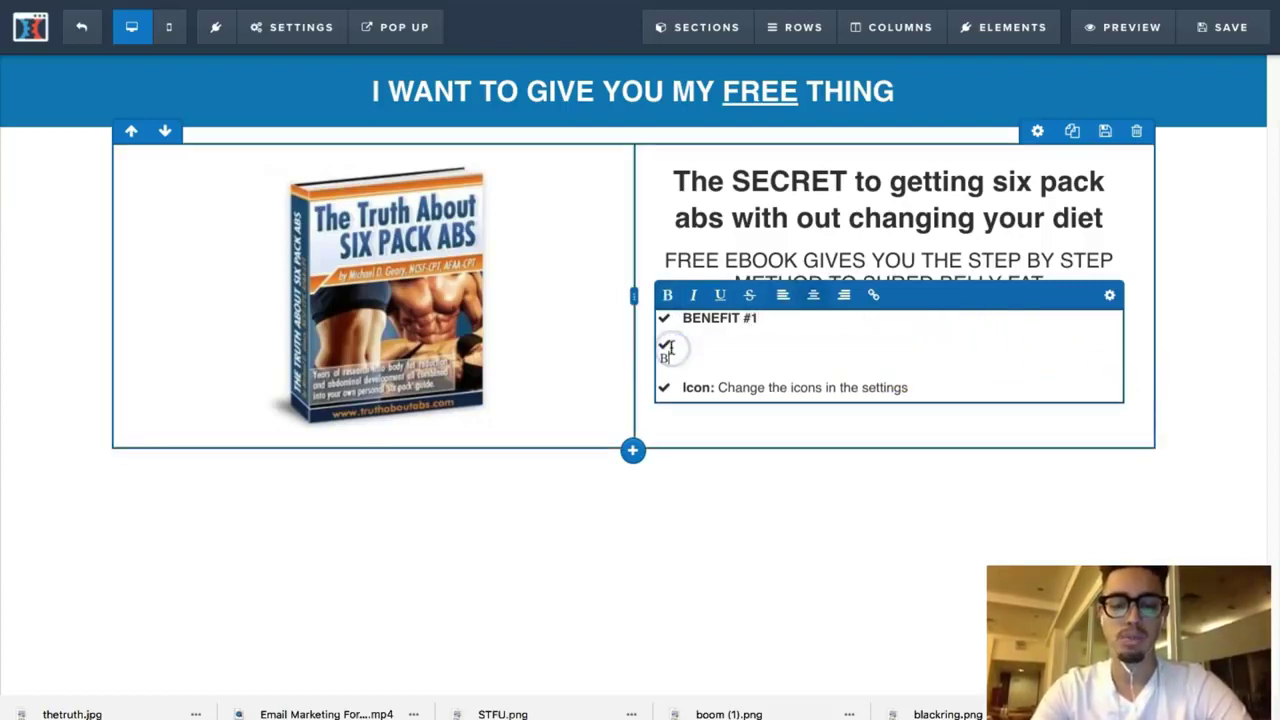
key("BackSpace")
key("BackSpace")
key("BackSpace")
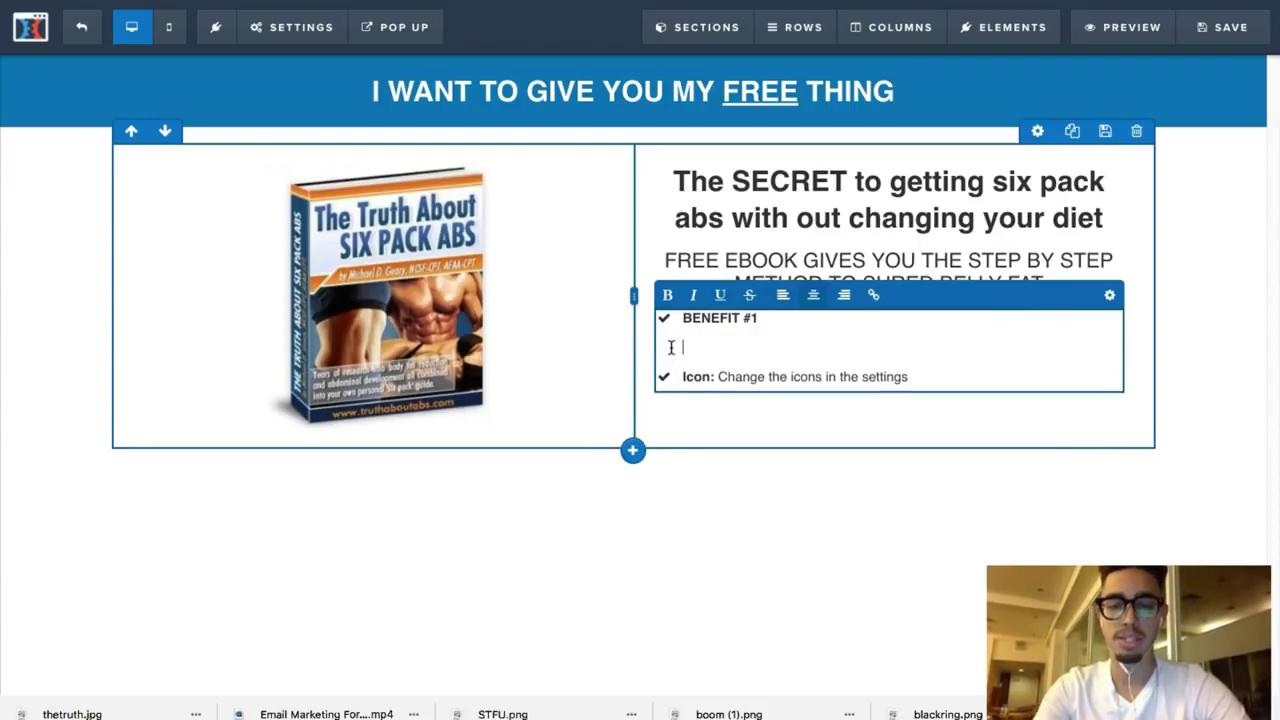
key("BackSpace")
key("Return")
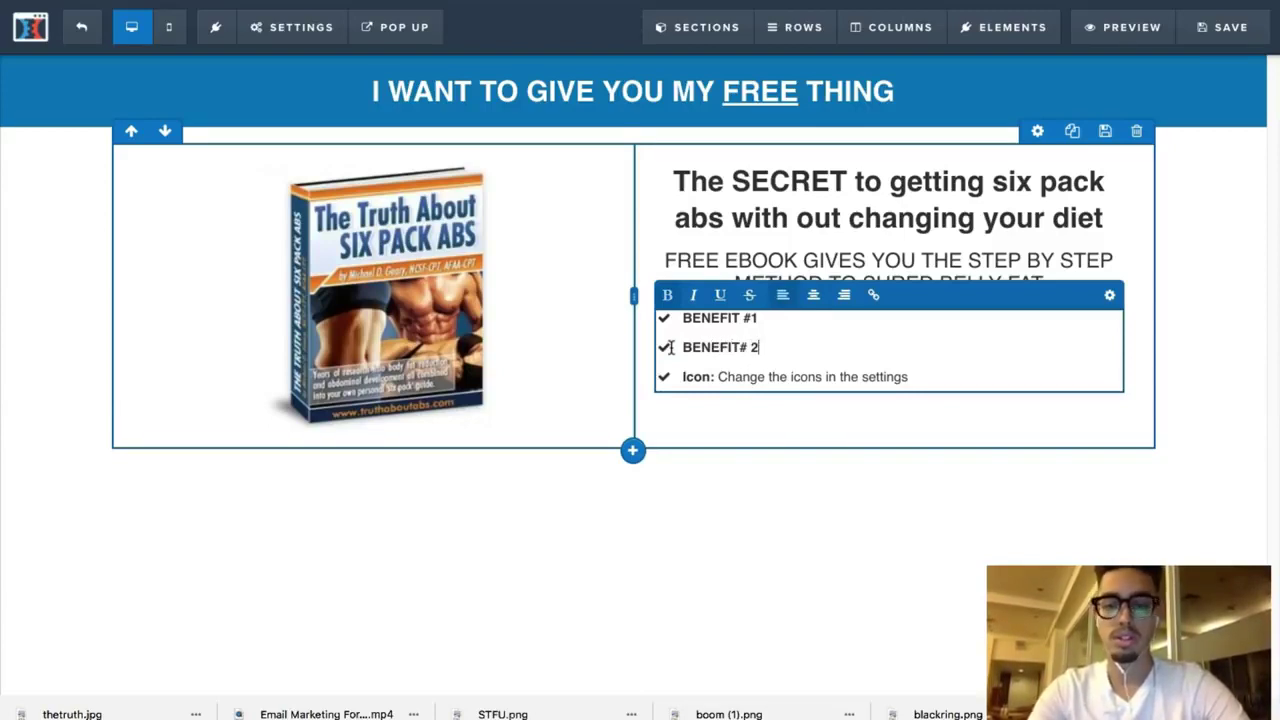
Step: Delete the Icon sample line and add the third bullet, BENEFIT# 3
left_click_drag(935, 376, 657, 378)
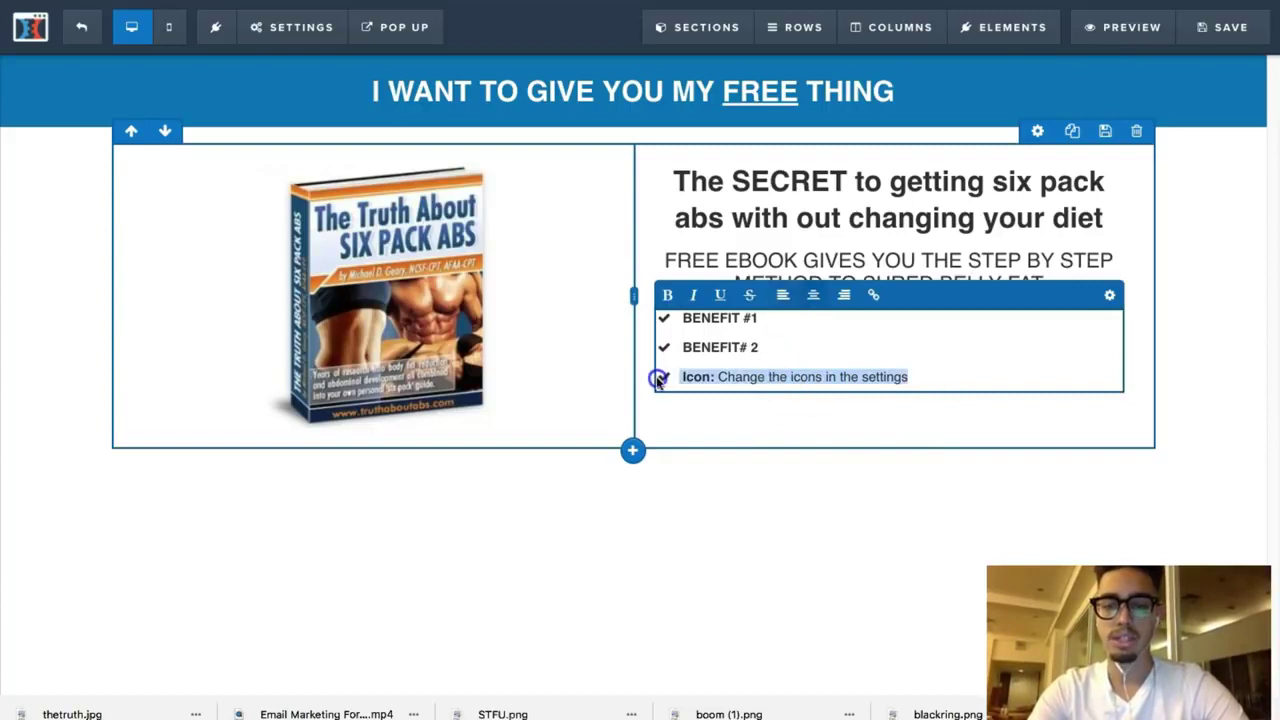
key("BackSpace")
key("BackSpace")
key("Return")
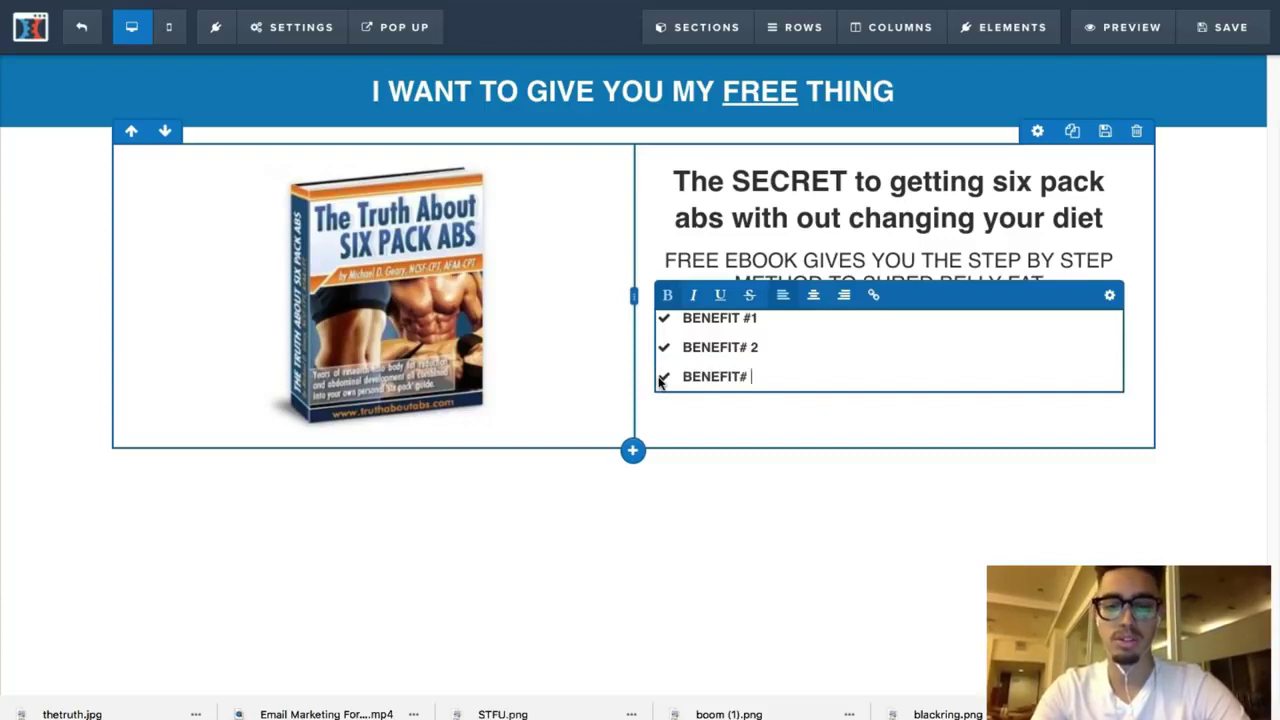
left_click(760, 445)
type("3")
left_click(883, 507)
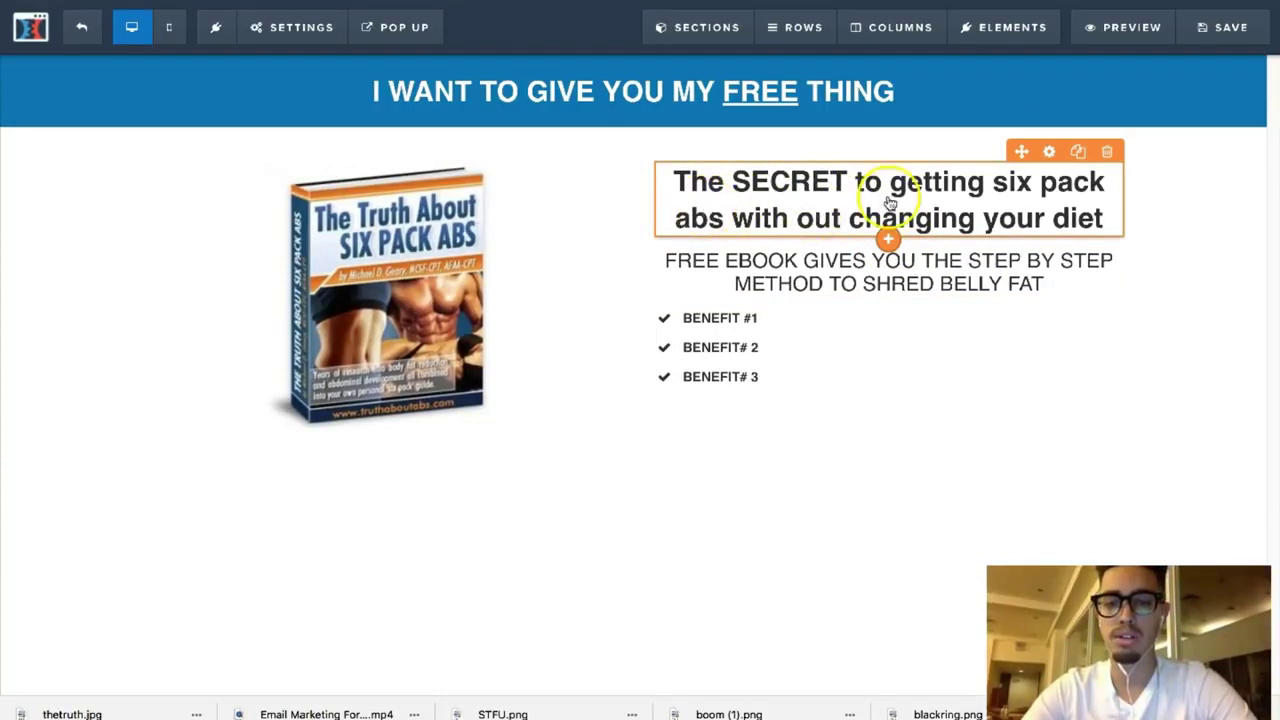
Step: Look through the banner row's basic and advanced settings
left_click(952, 190)
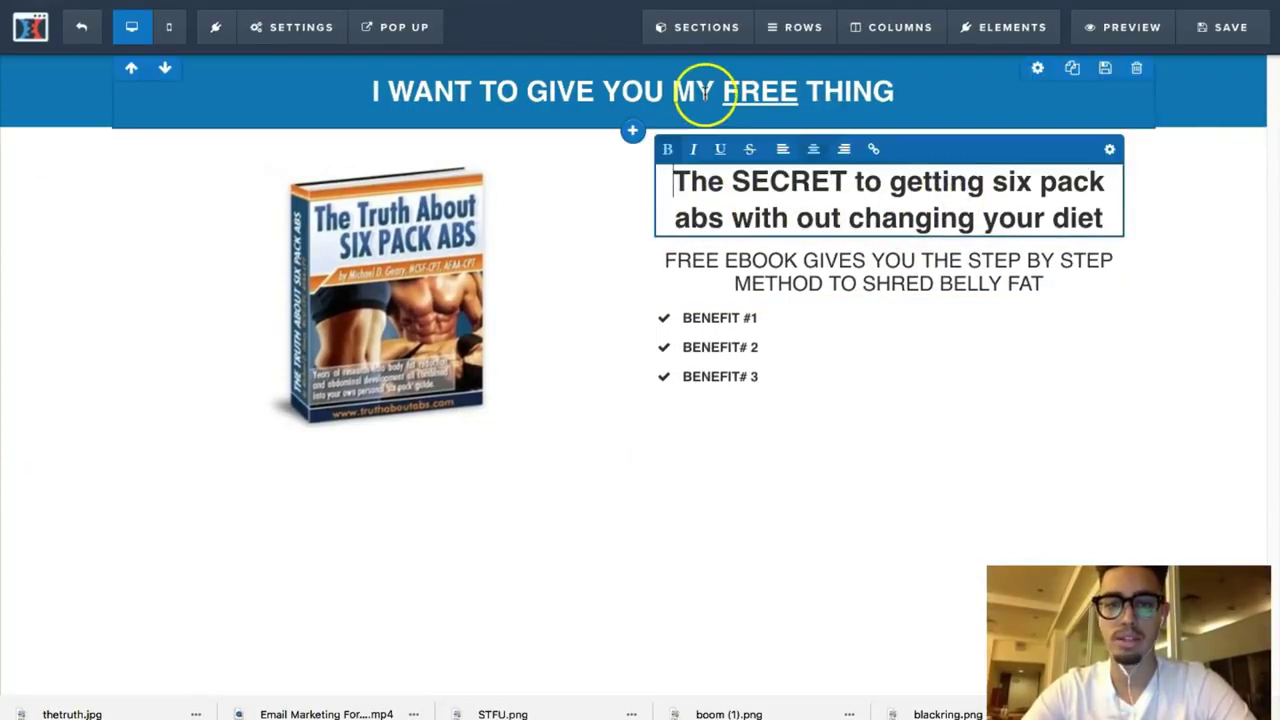
left_click(1035, 74)
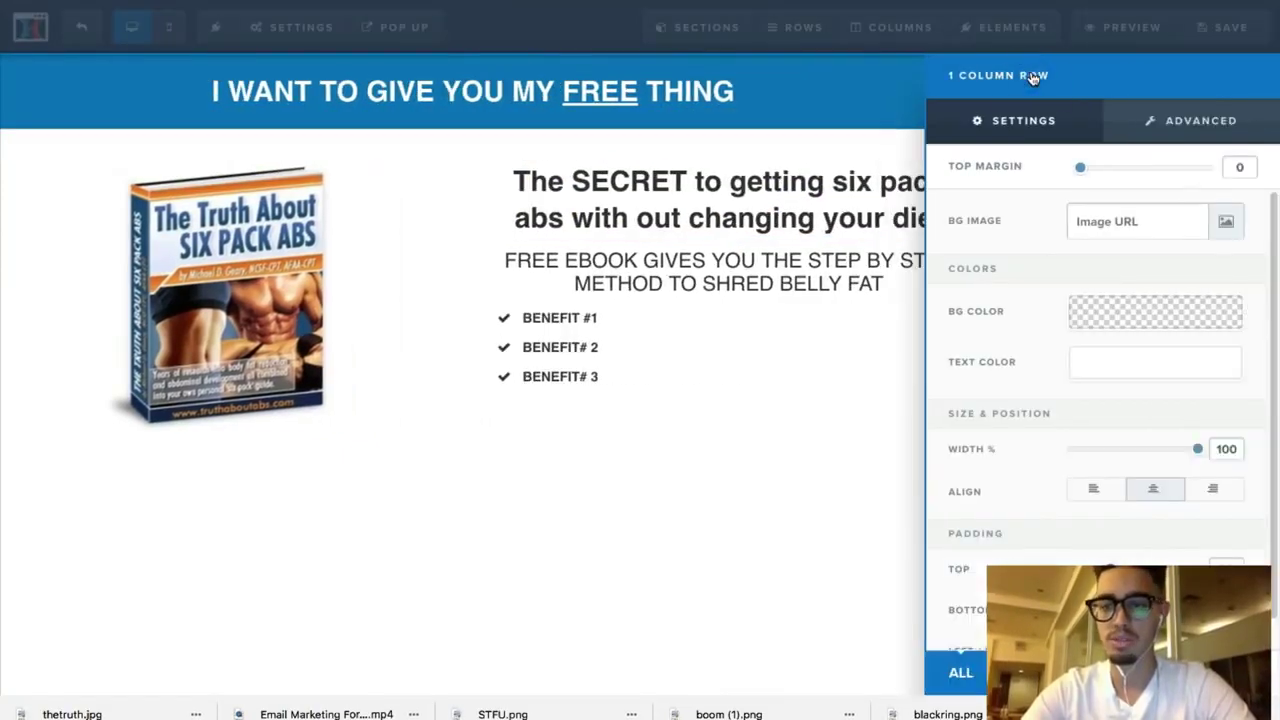
left_click(1172, 117)
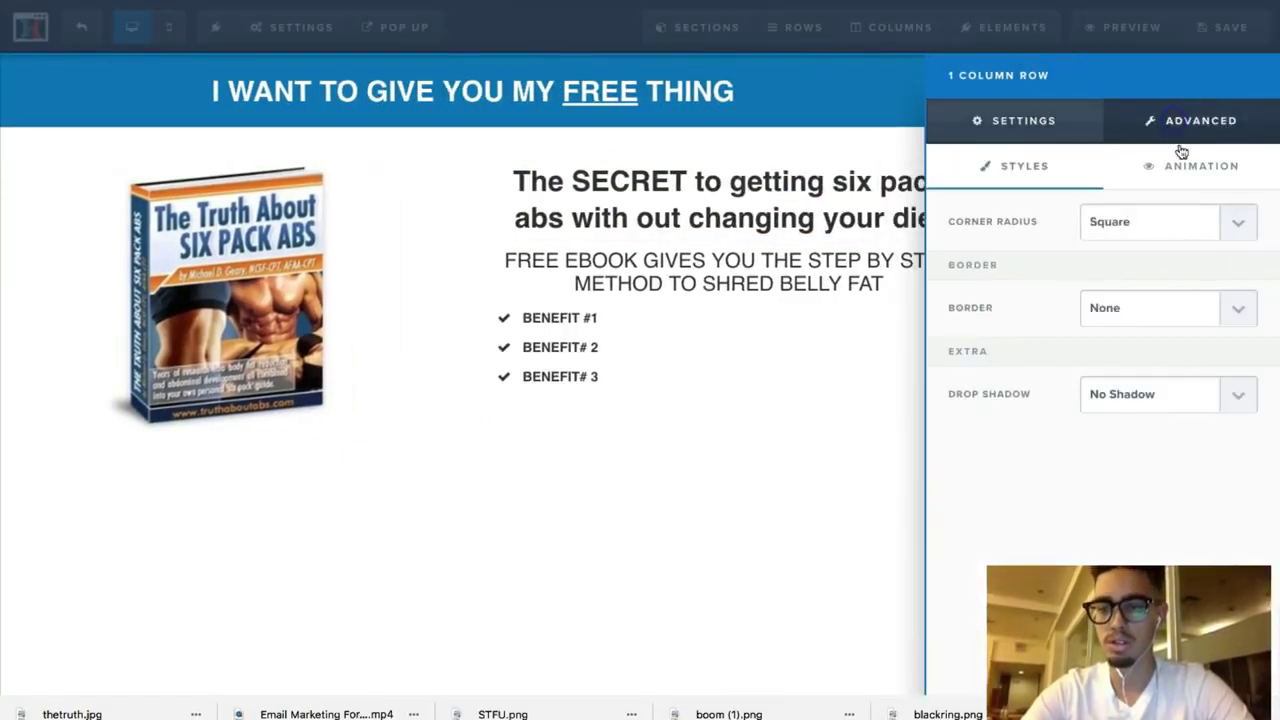
left_click(1022, 121)
scroll(1103, 491, "down", 1)
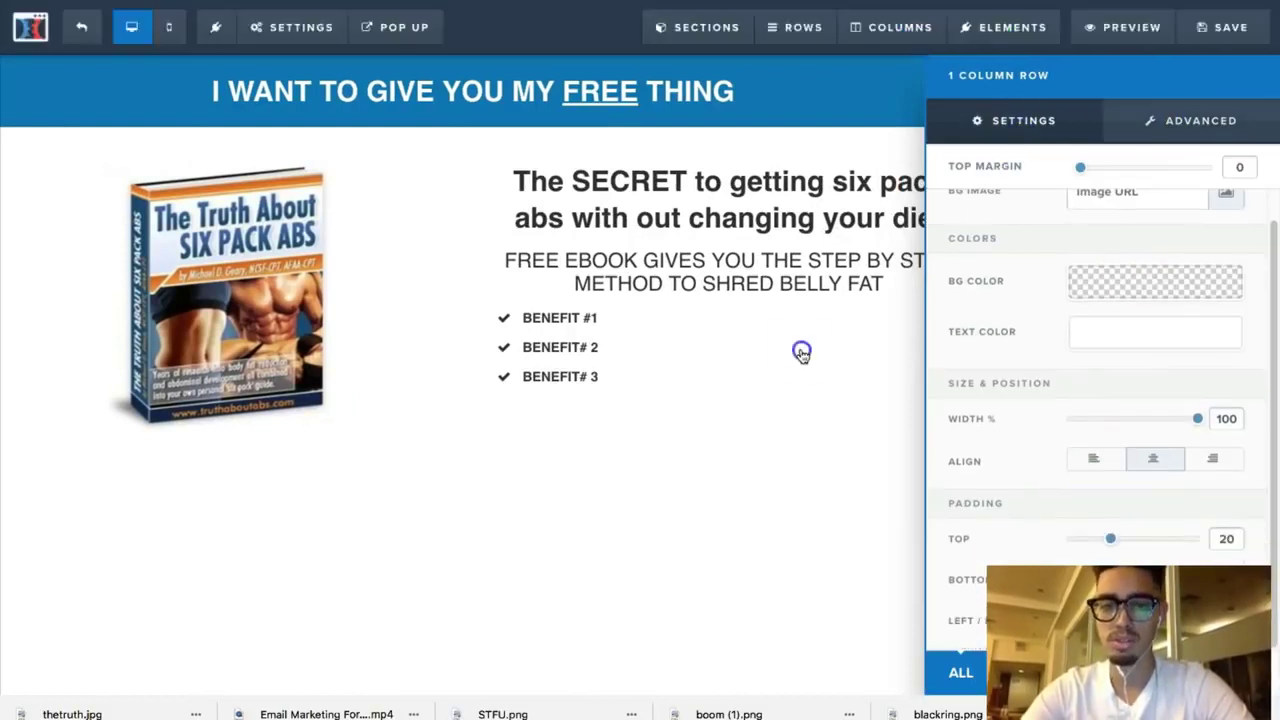
left_click(803, 351)
Step: Give the 'I WANT TO GIVE YOU MY FREE THING' headline a Strong Shadow text shadow
left_click(722, 100)
left_click(1107, 59)
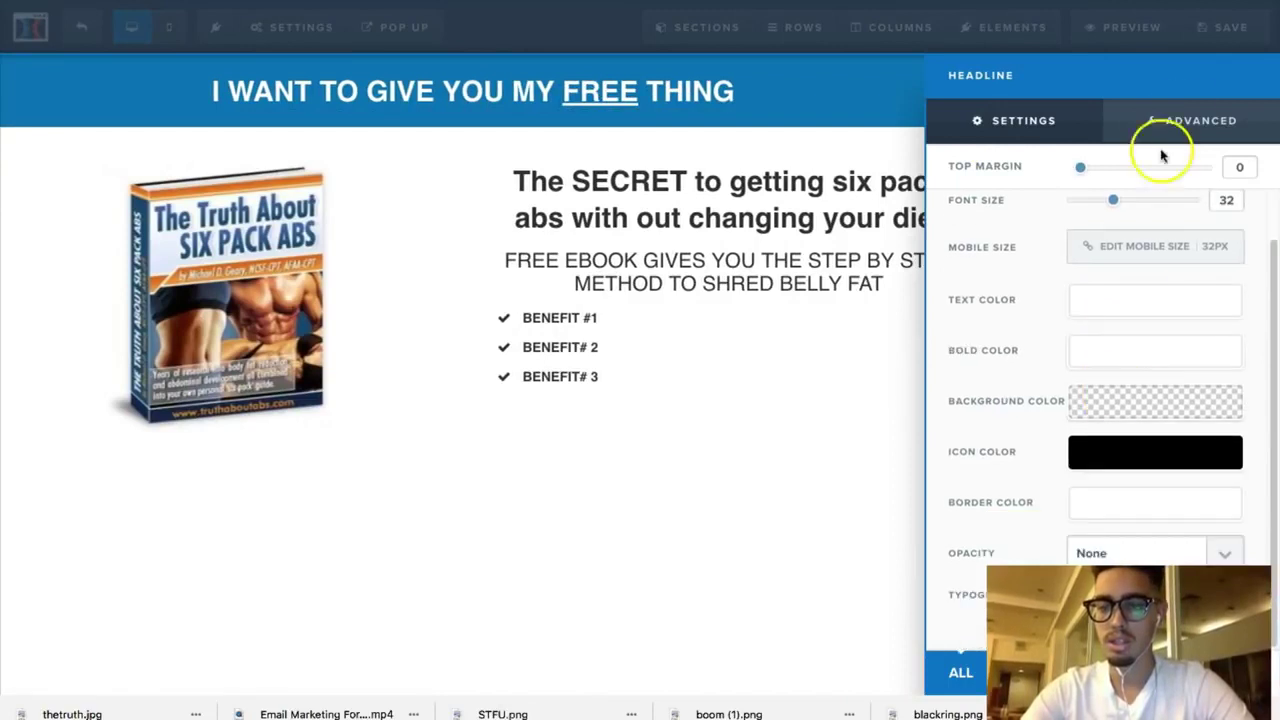
left_click(1172, 118)
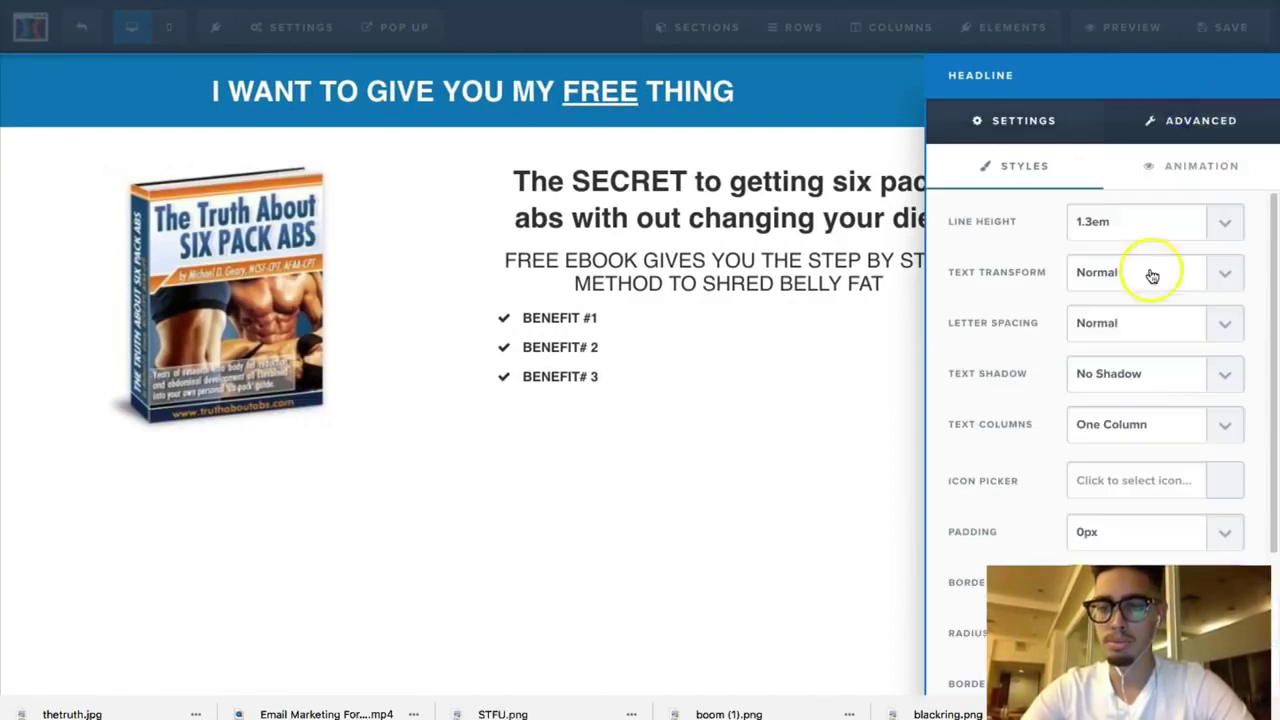
left_click(1112, 376)
left_click(1120, 425)
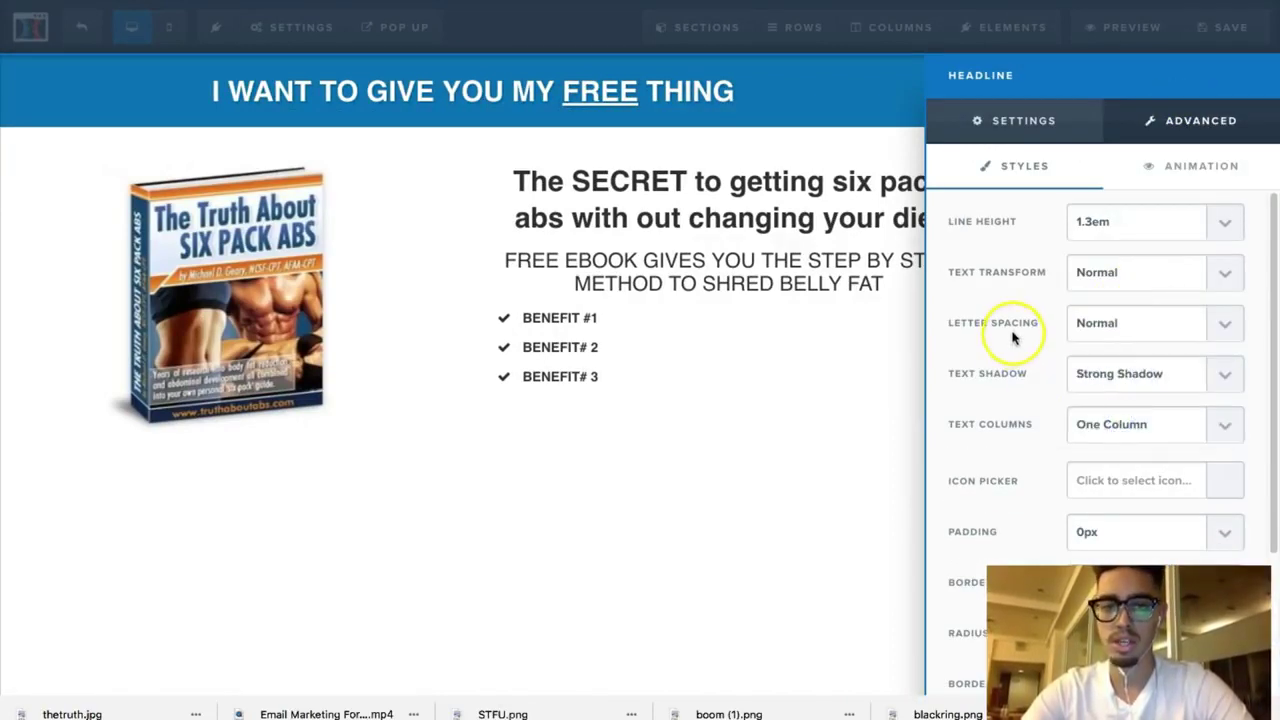
left_click(853, 383)
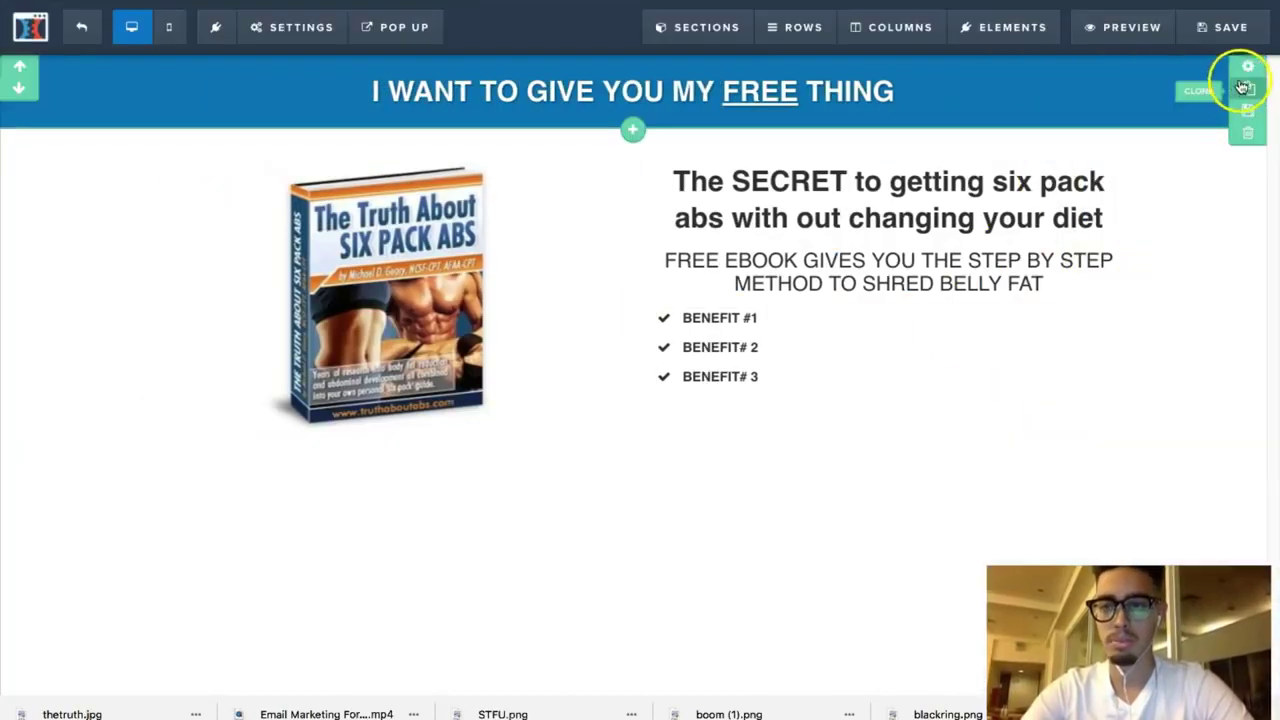
Step: Review the banner section and row settings, leaving the row's top padding reduced
left_click(1246, 68)
left_click(850, 237)
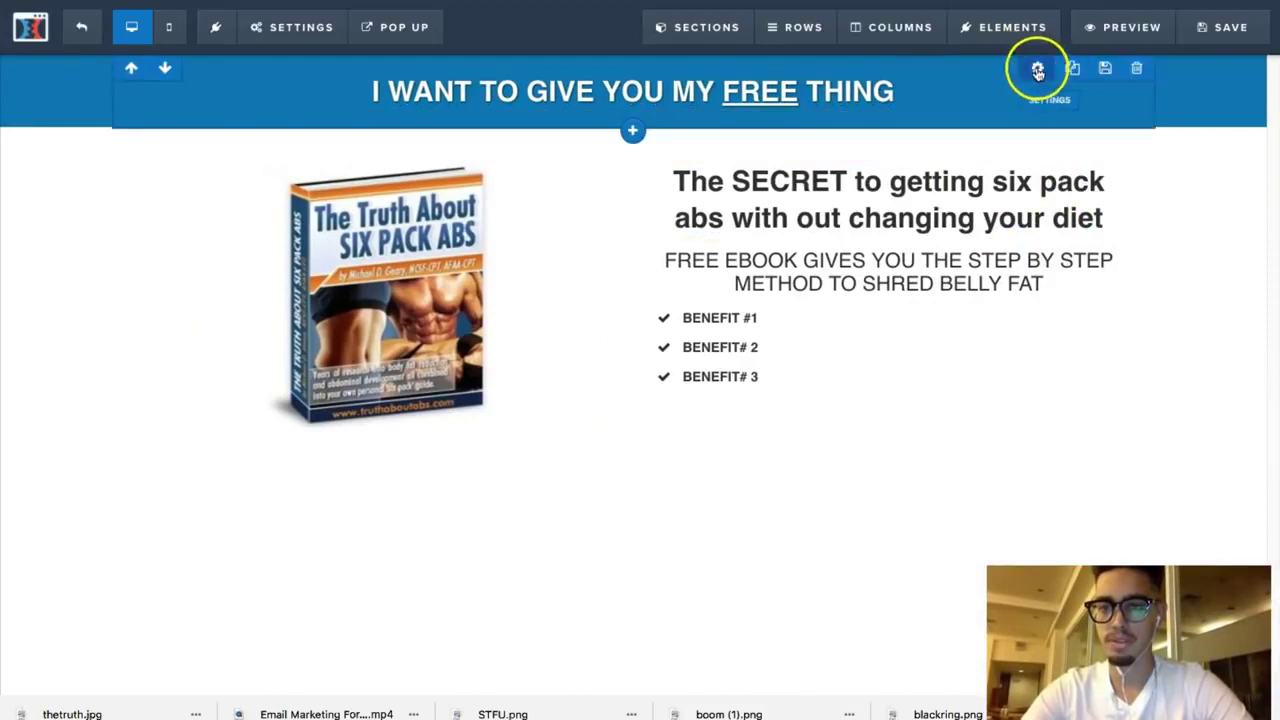
left_click(1037, 69)
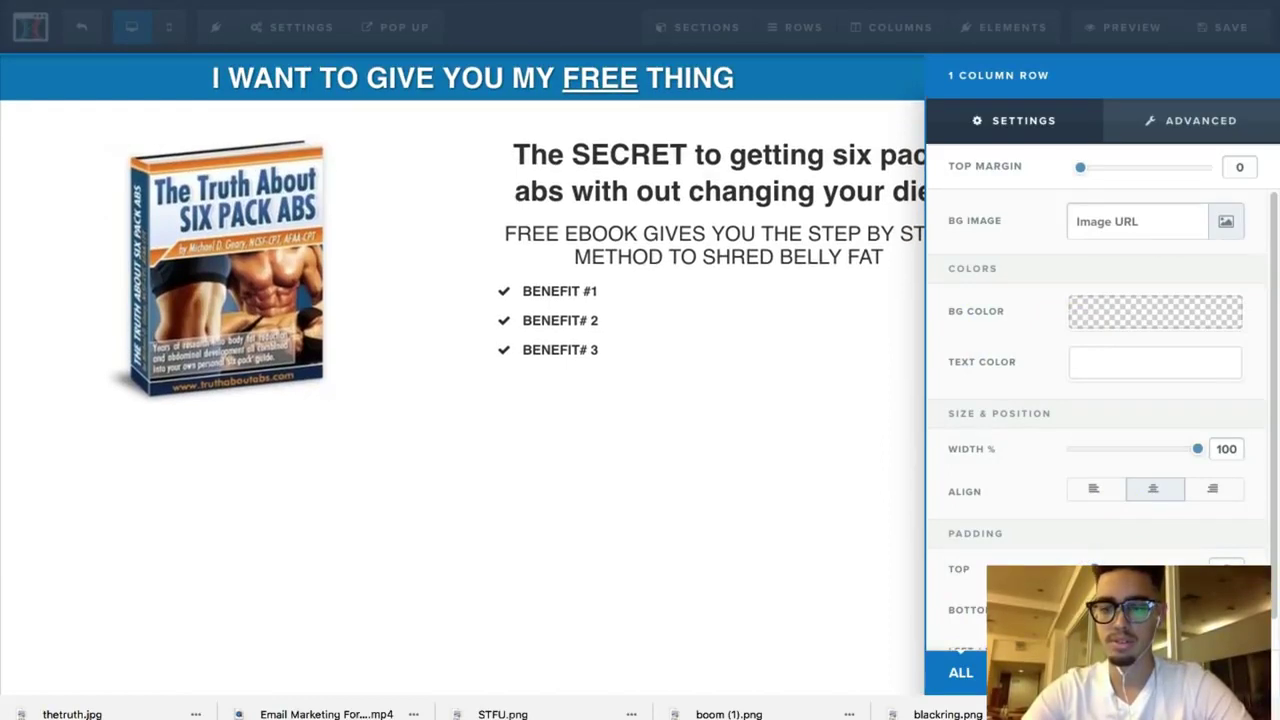
left_click(866, 510)
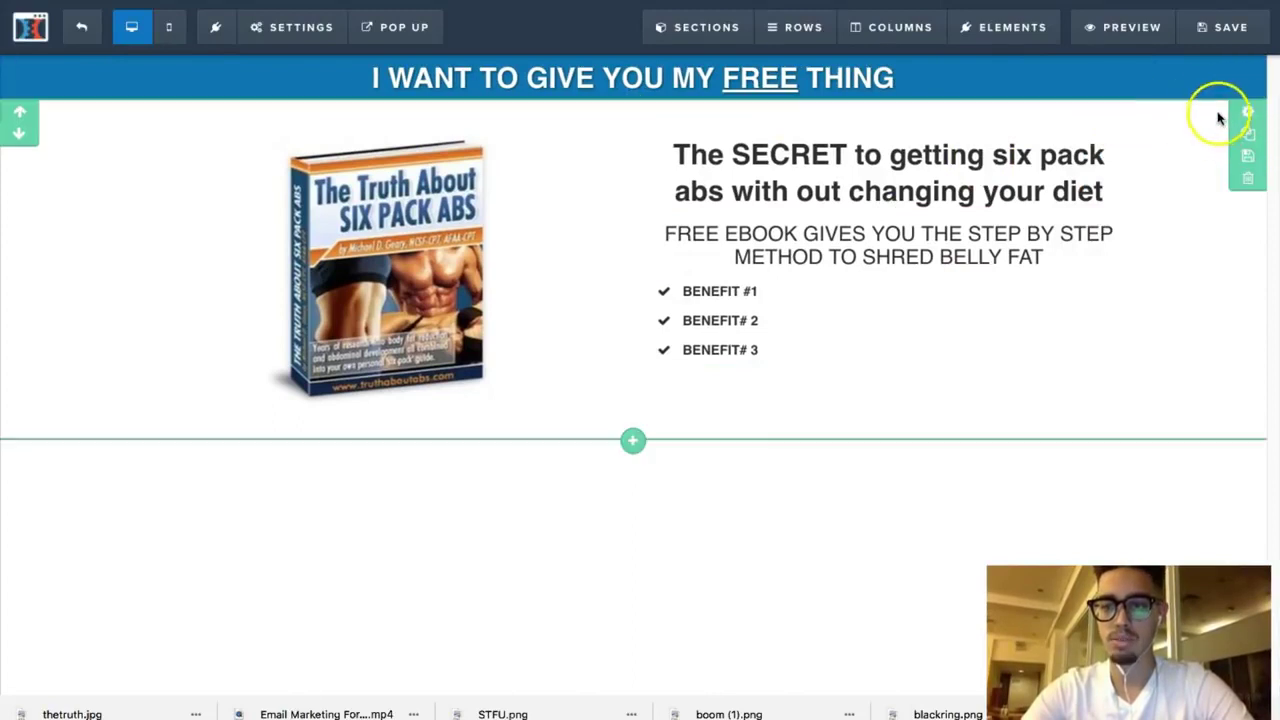
left_click(1248, 107)
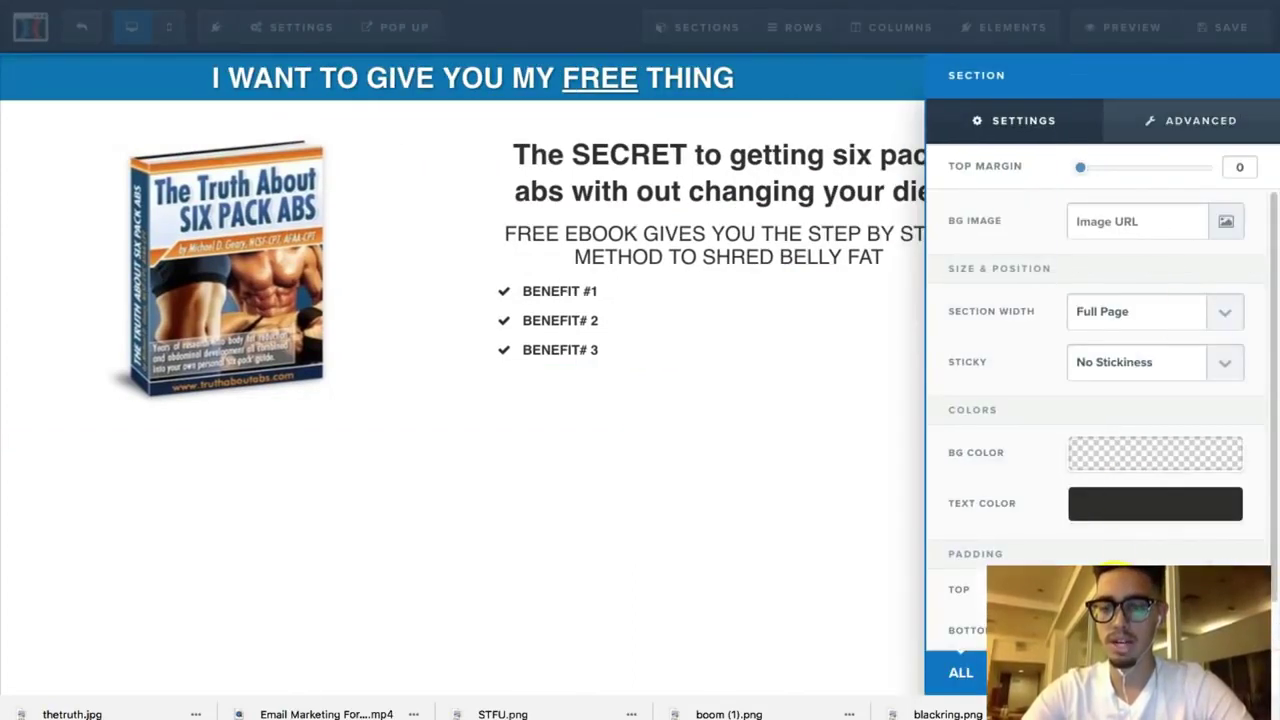
left_click(787, 525)
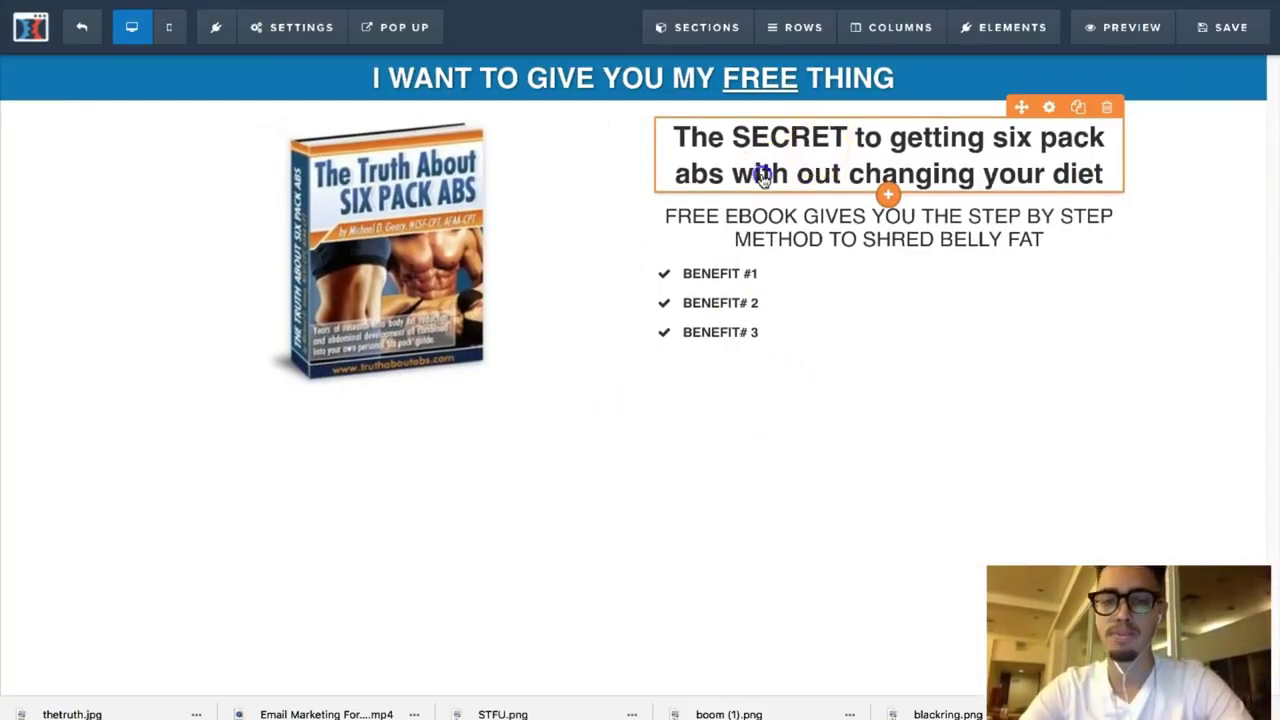
Step: Add 'FAST' and 'This FREE Book Reveals' to the headline and underline FREE
left_click(745, 172)
type("FAST")
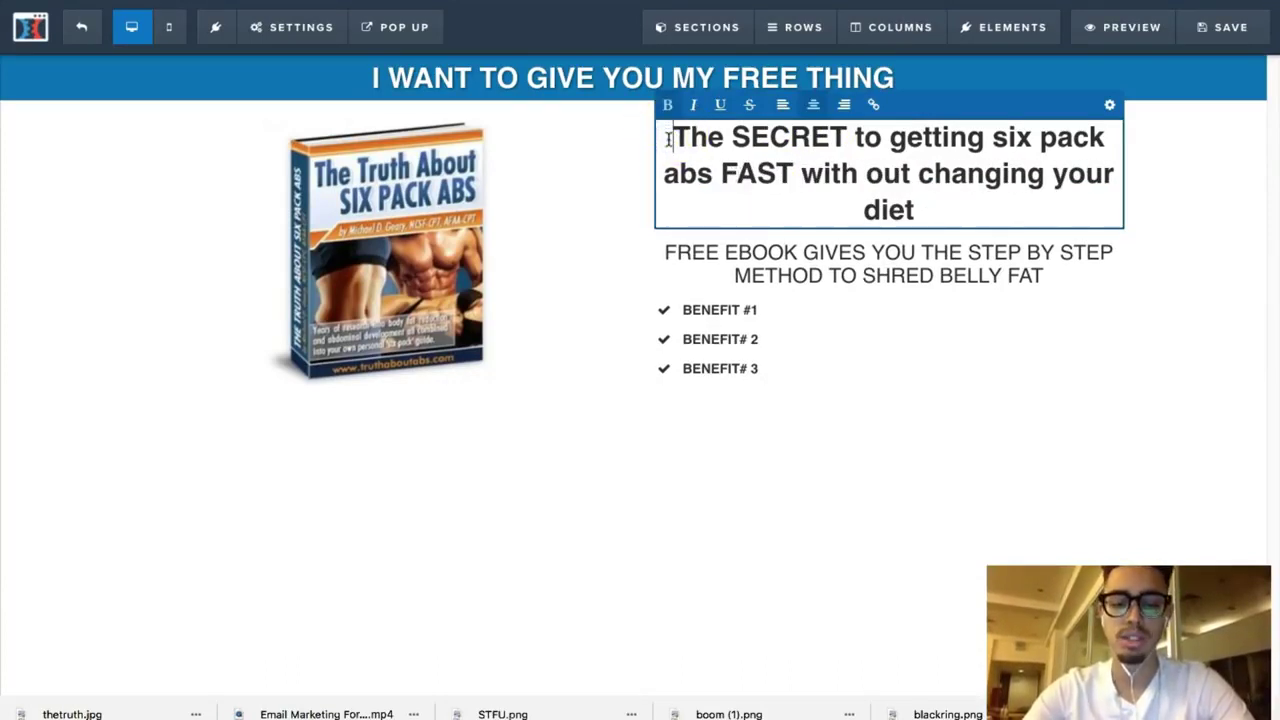
type(" TH")
key("BackSpace")
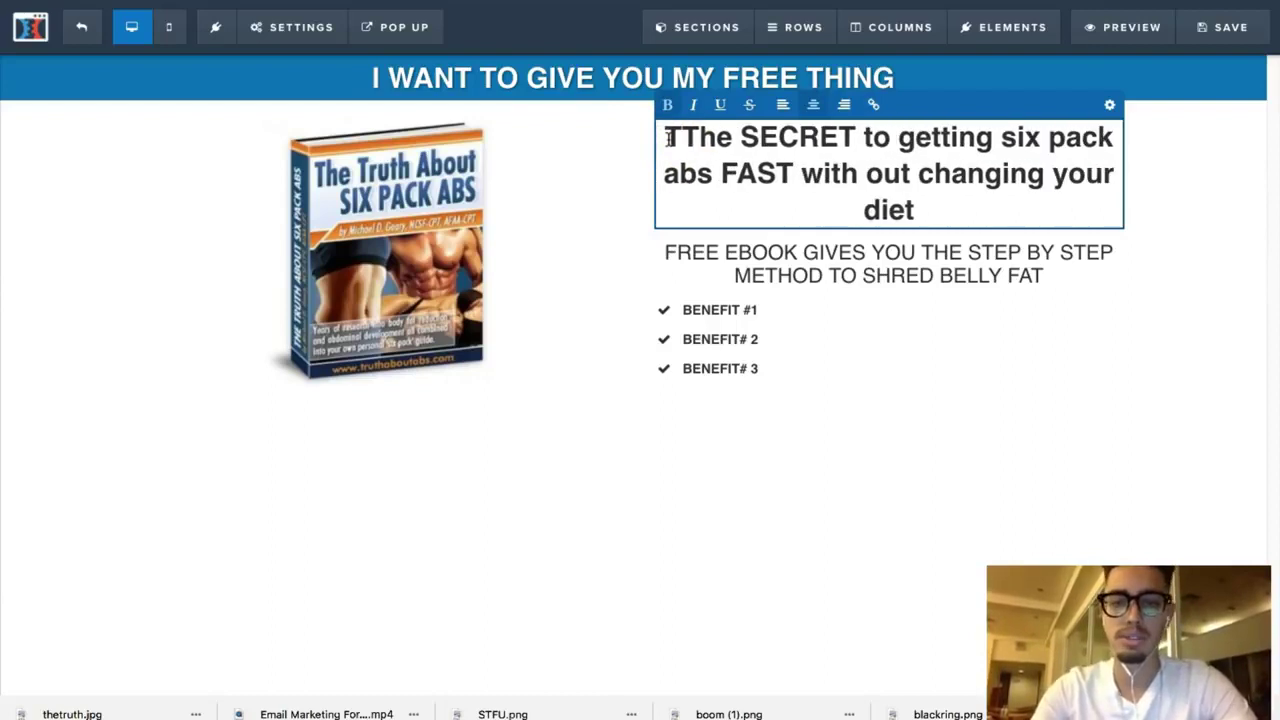
type("his FREE ")
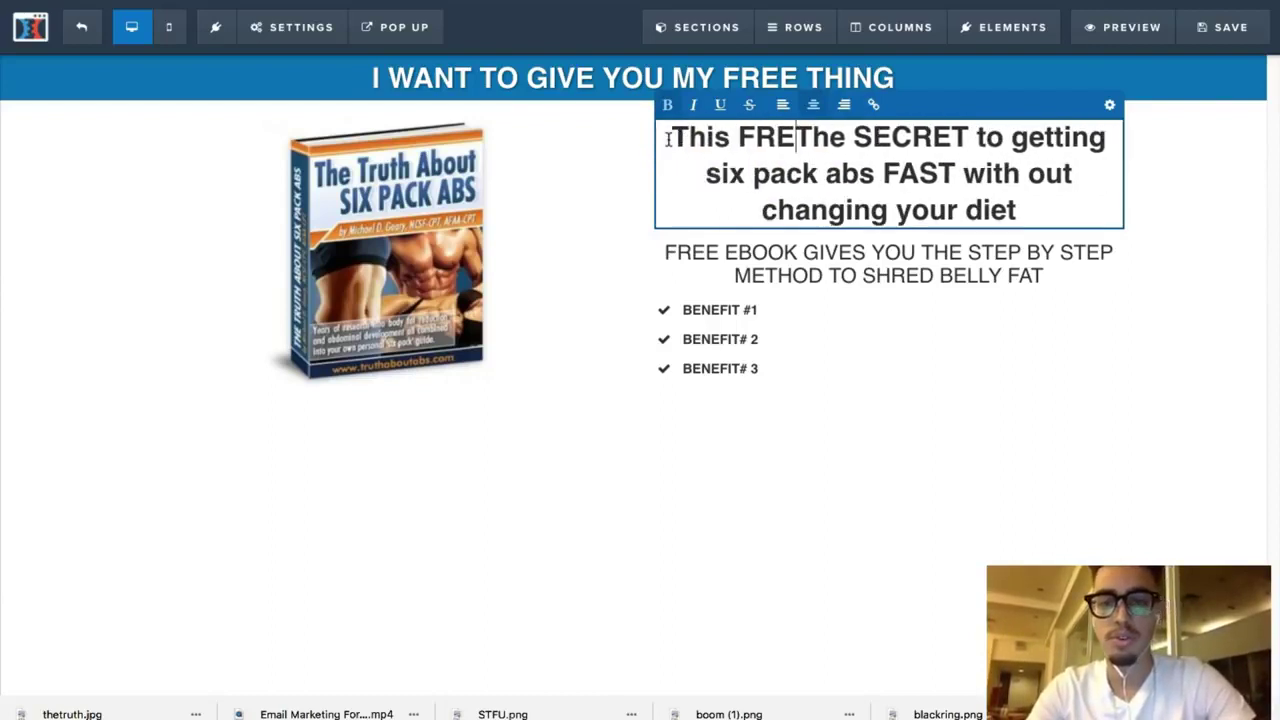
type("Book ")
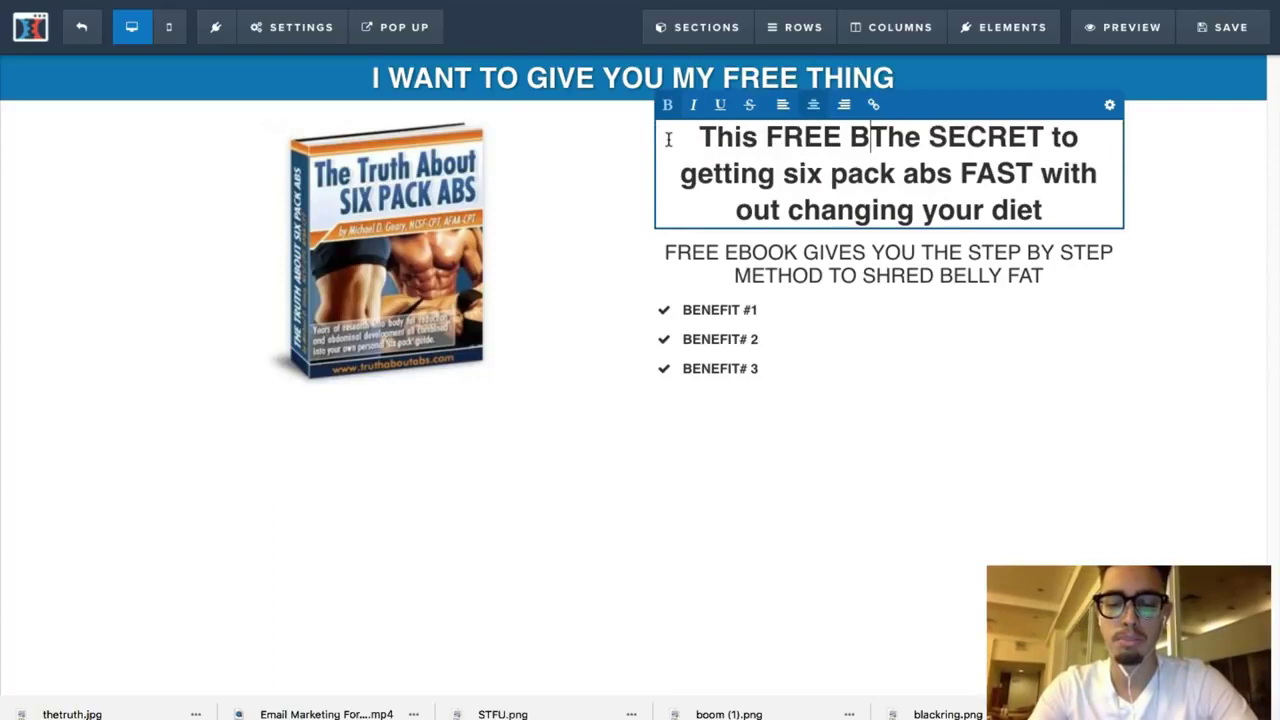
type("Reveals")
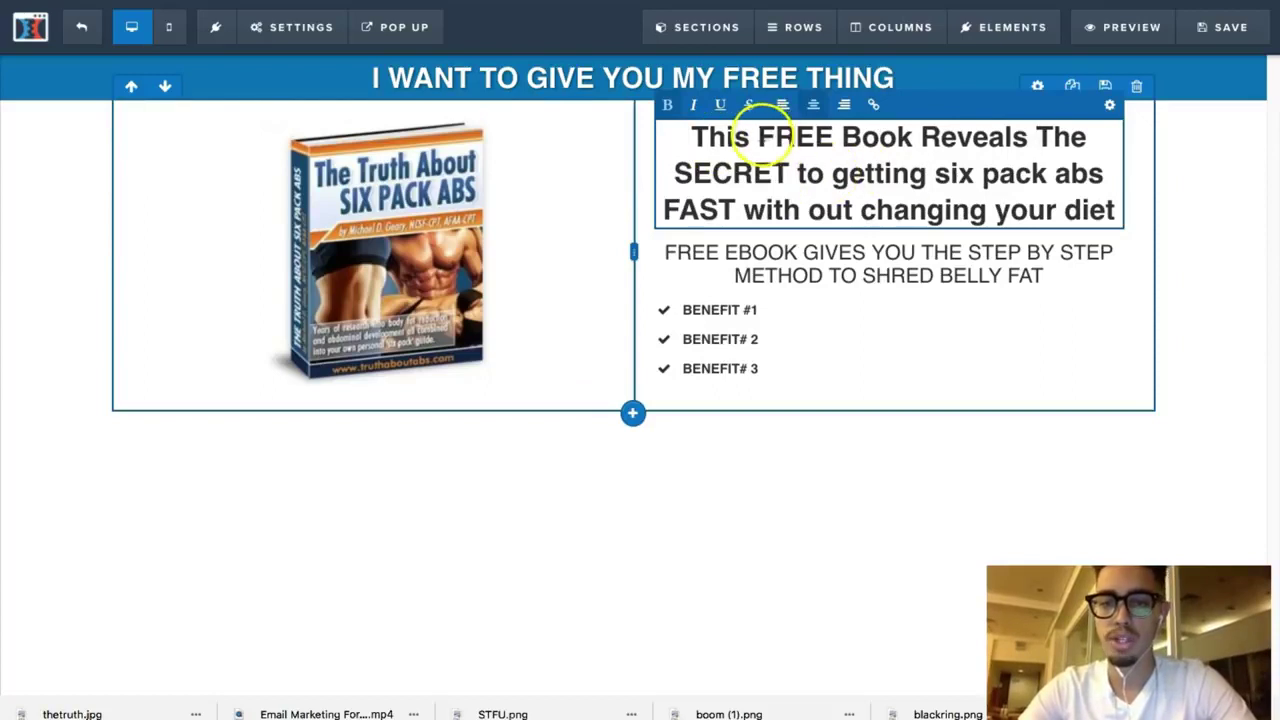
left_click_drag(758, 137, 836, 137)
left_click(280, 30)
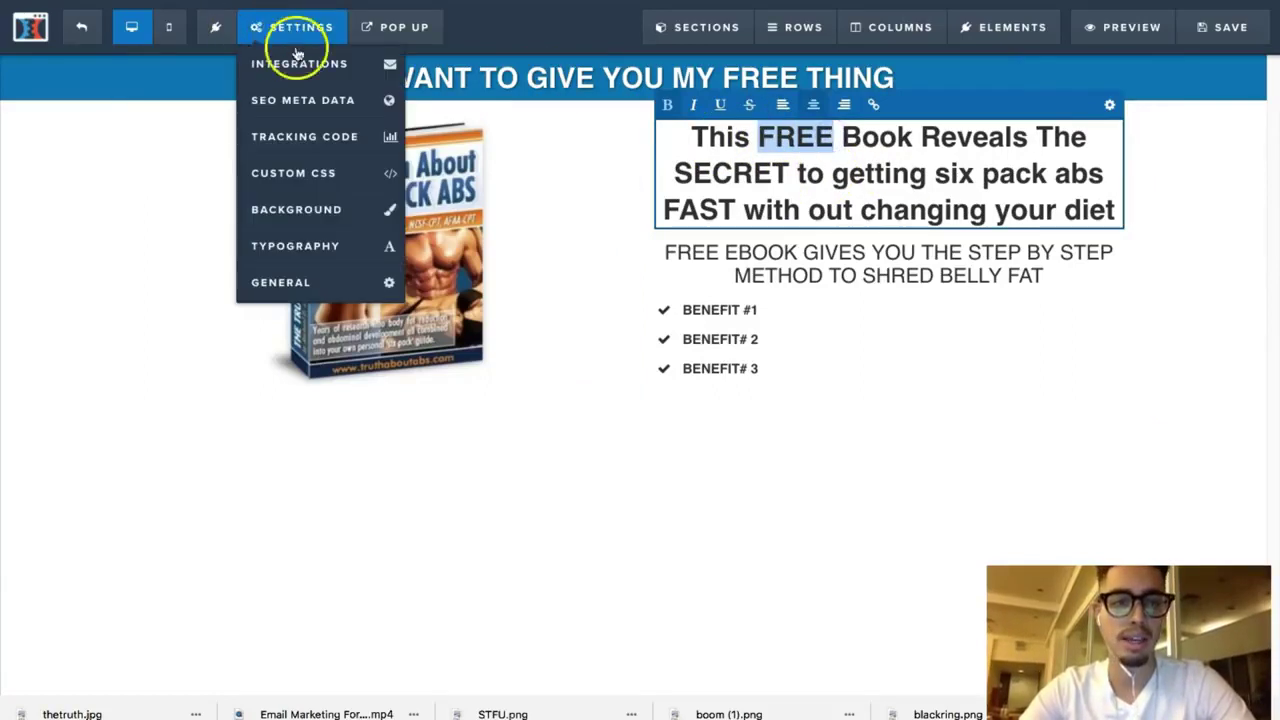
left_click(720, 104)
left_click(813, 198)
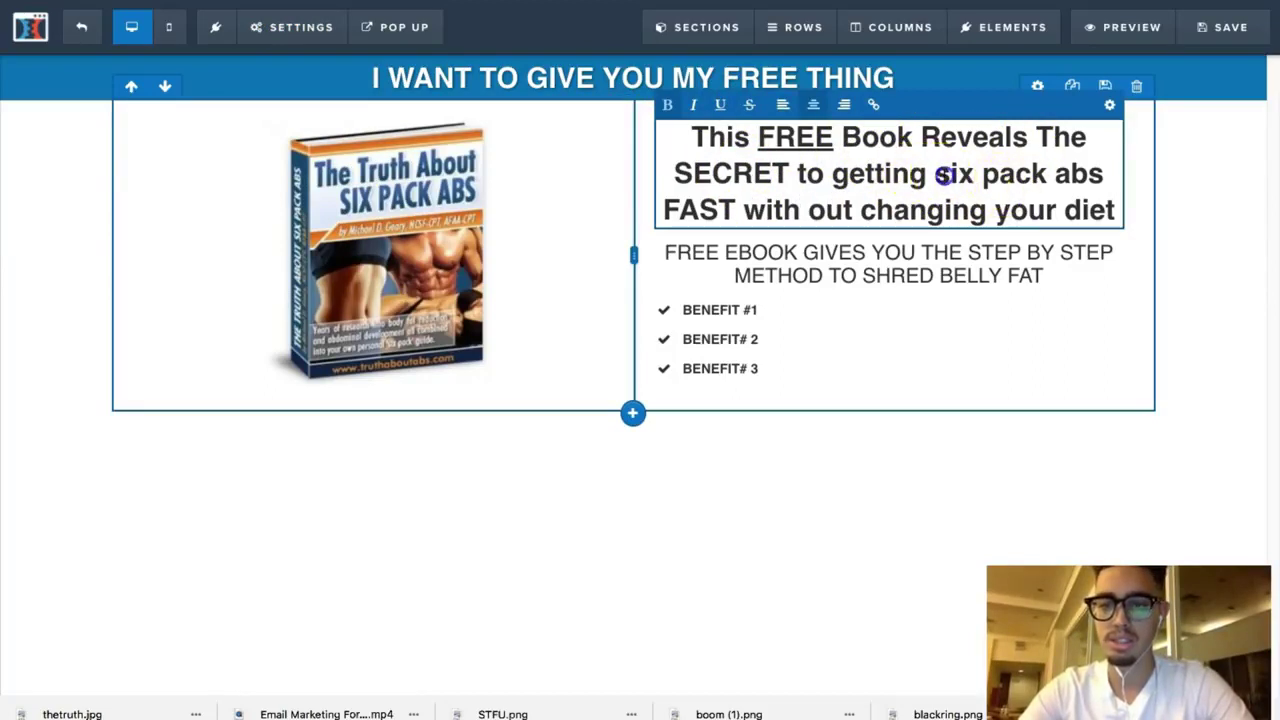
Step: Capitalise Getting, Six, Pack, Abs, With, Out, Changing, Your and Diet in the headline
key("BackSpace")
type("S")
left_click(1002, 175)
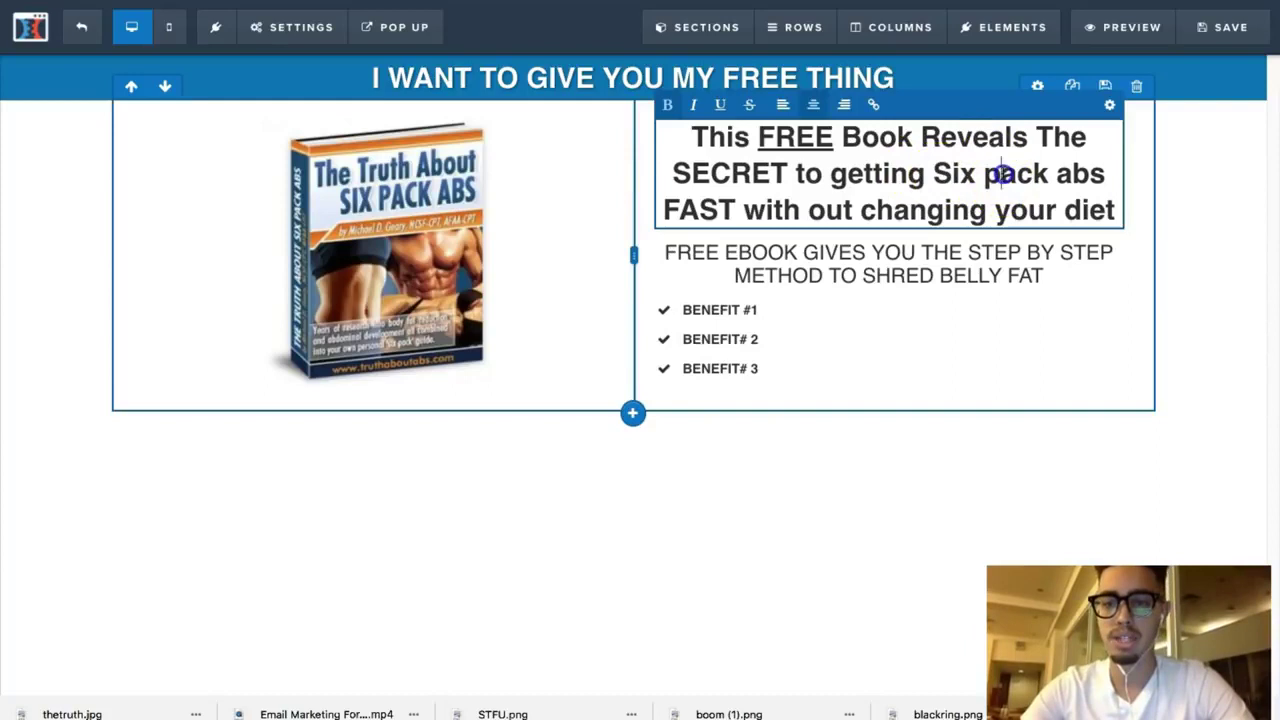
key("BackSpace")
type("P")
left_click(843, 178)
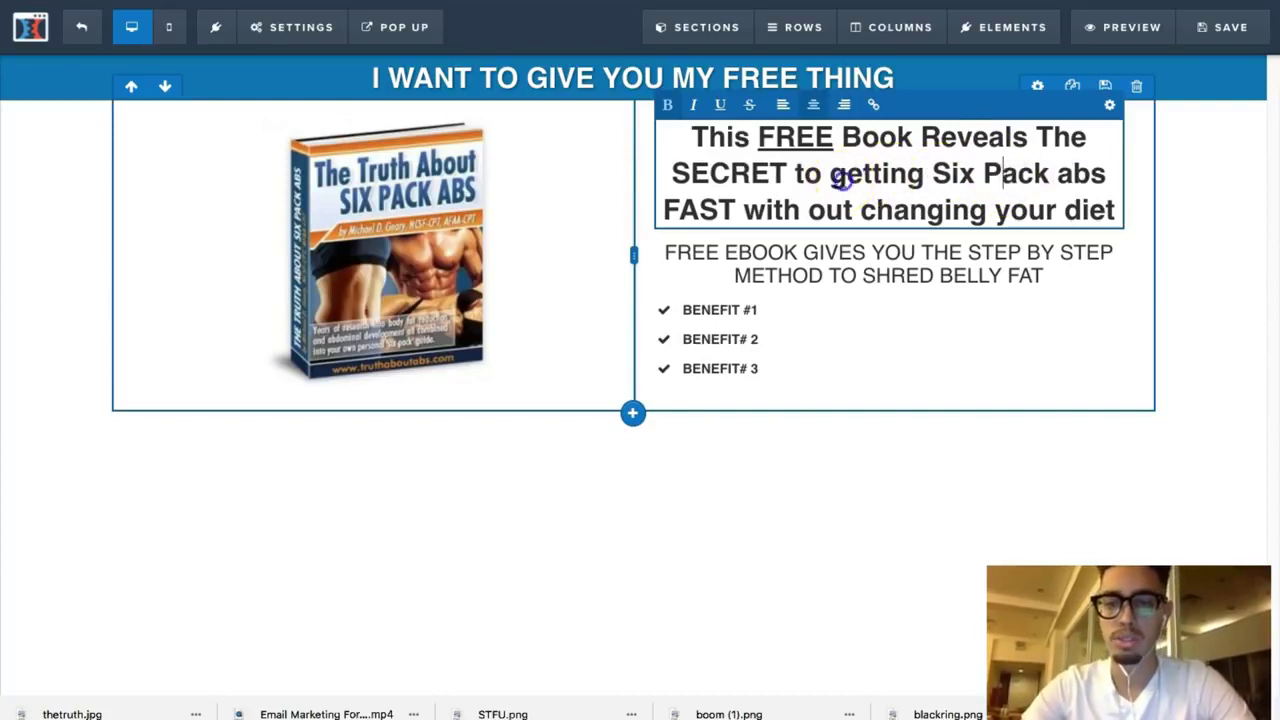
key("BackSpace")
type("G")
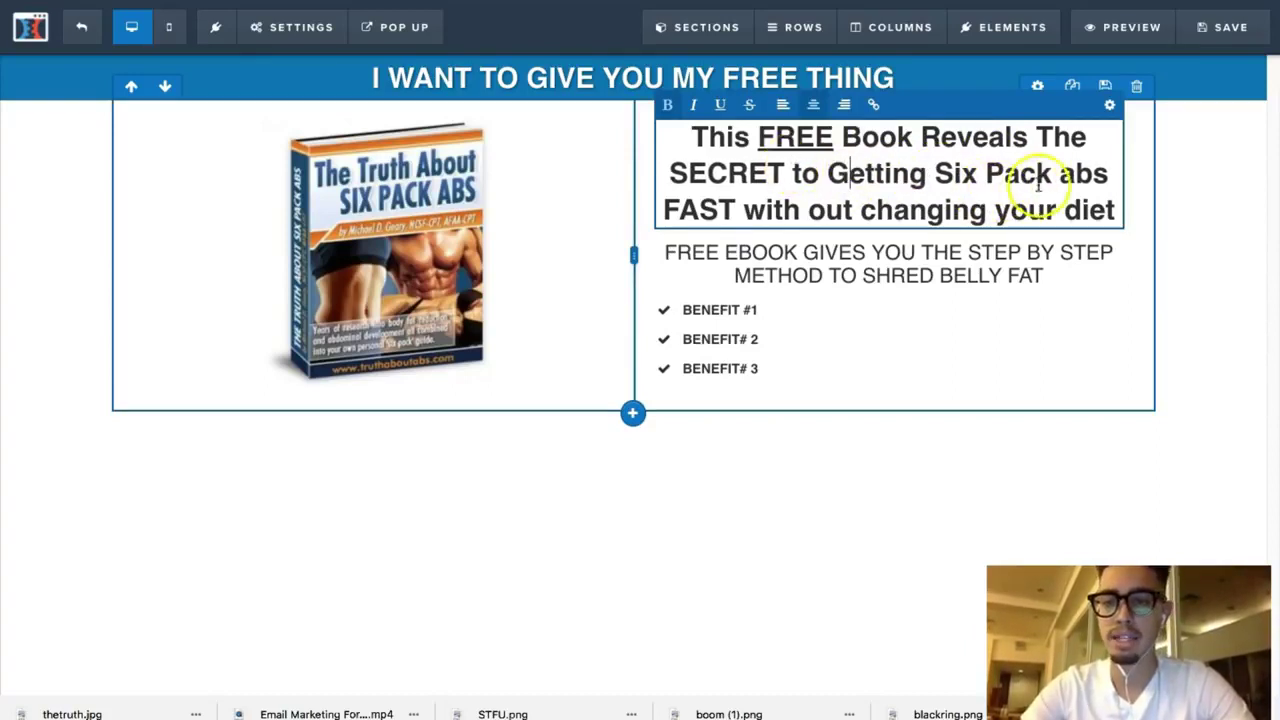
key("BackSpace")
type("A")
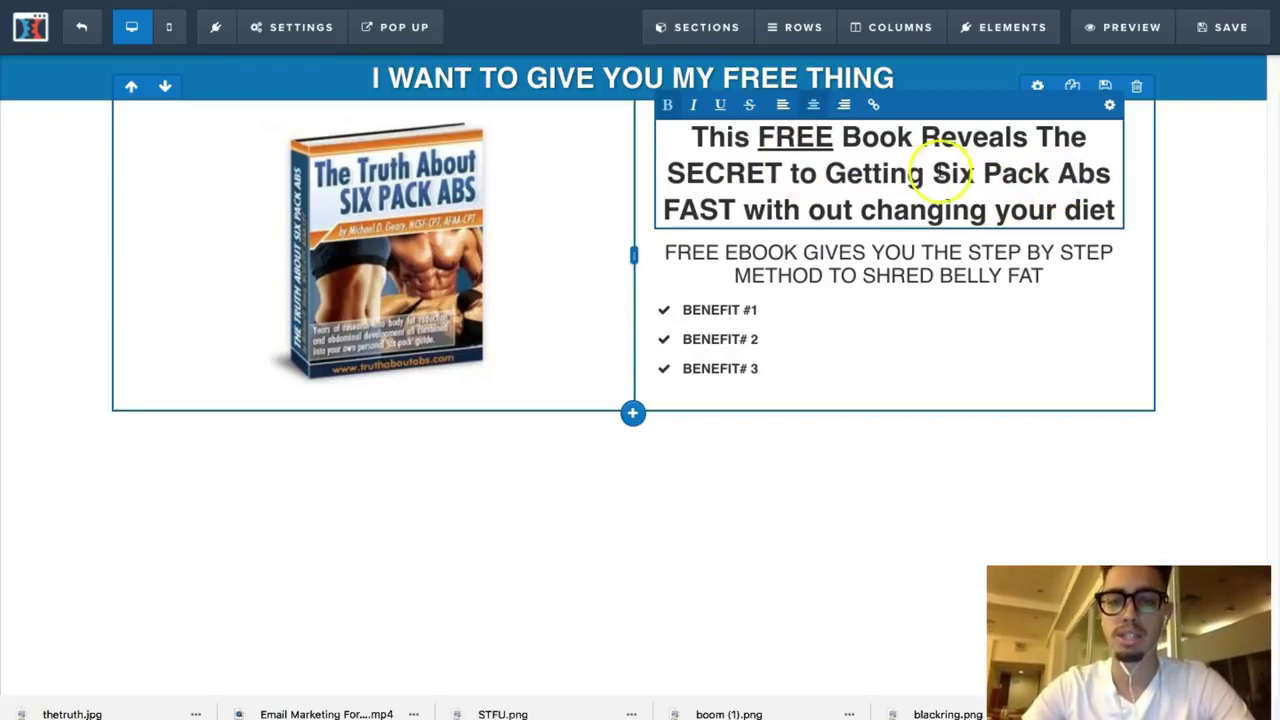
key("BackSpace")
type("W")
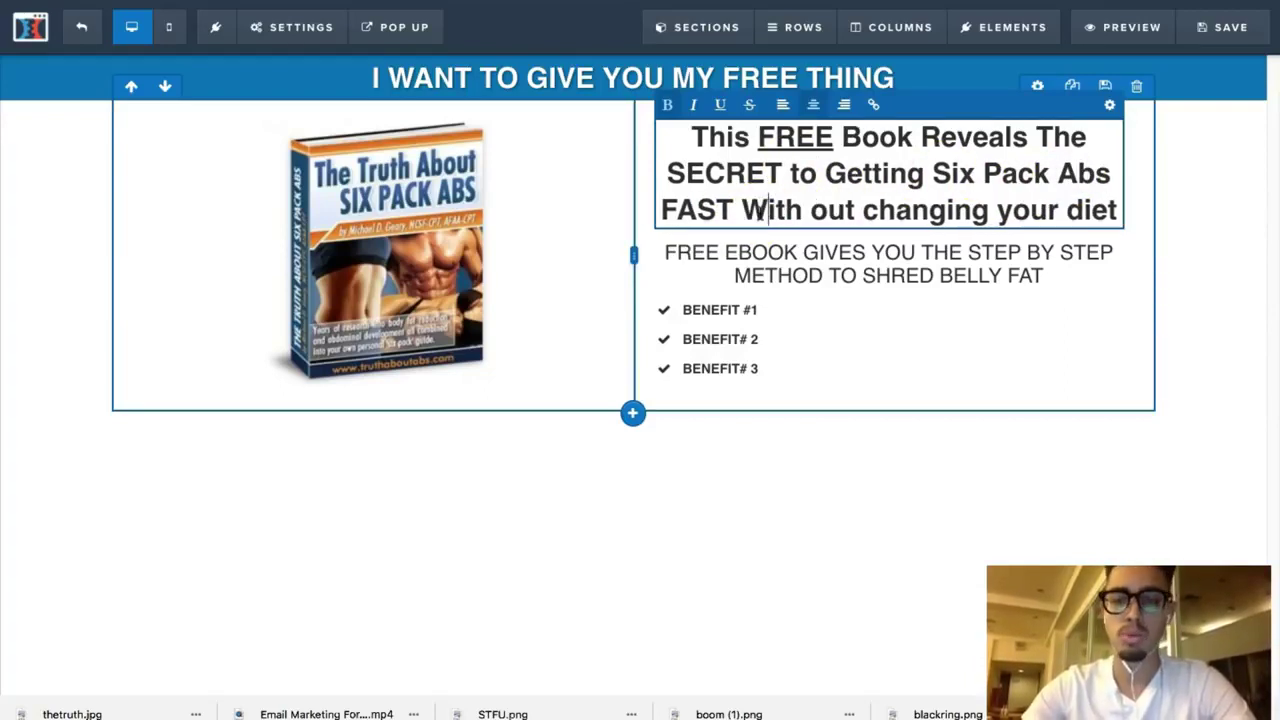
left_click(821, 210)
key("BackSpace")
type("O")
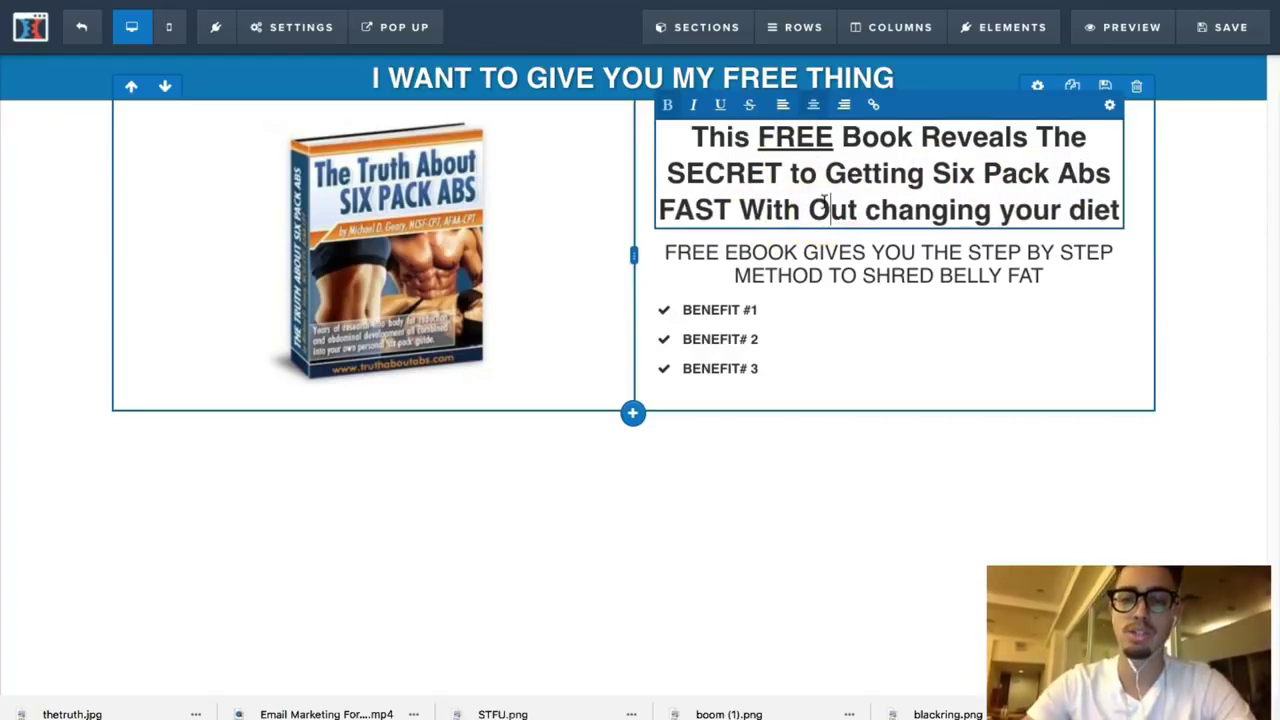
left_click(874, 211)
key("BackSpace")
type("C")
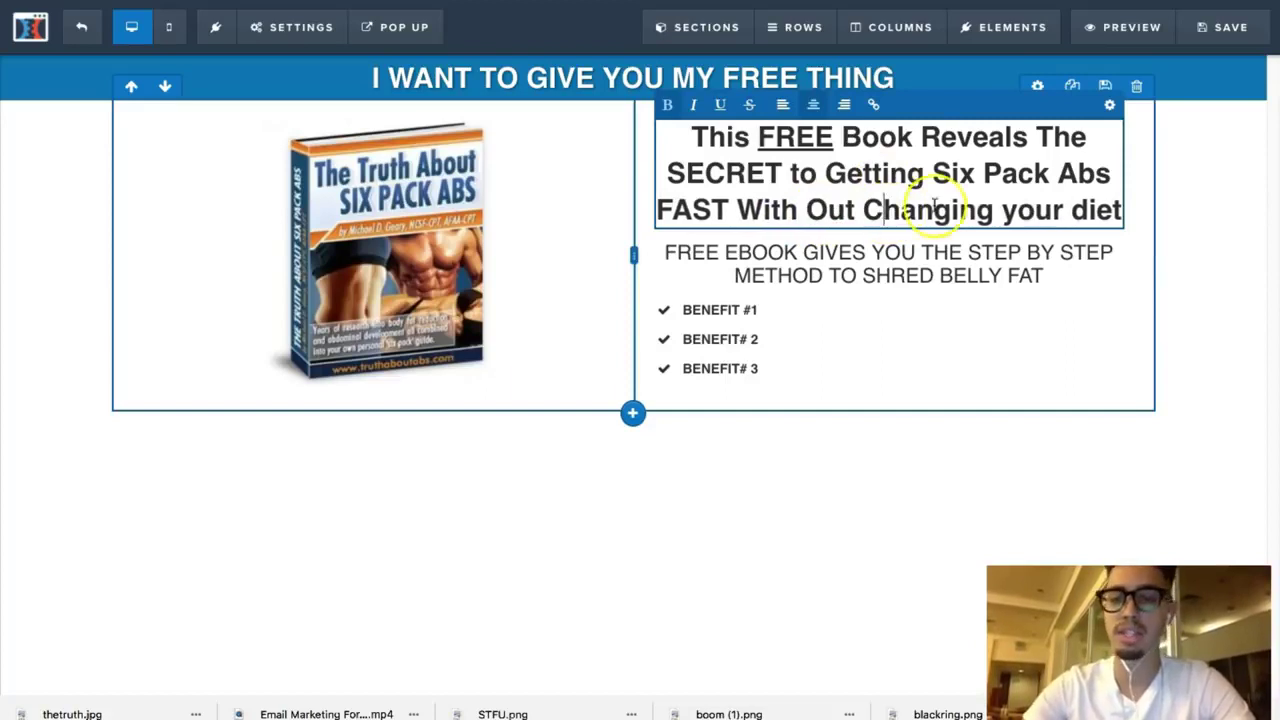
left_click(1016, 210)
key("BackSpace")
type("Y")
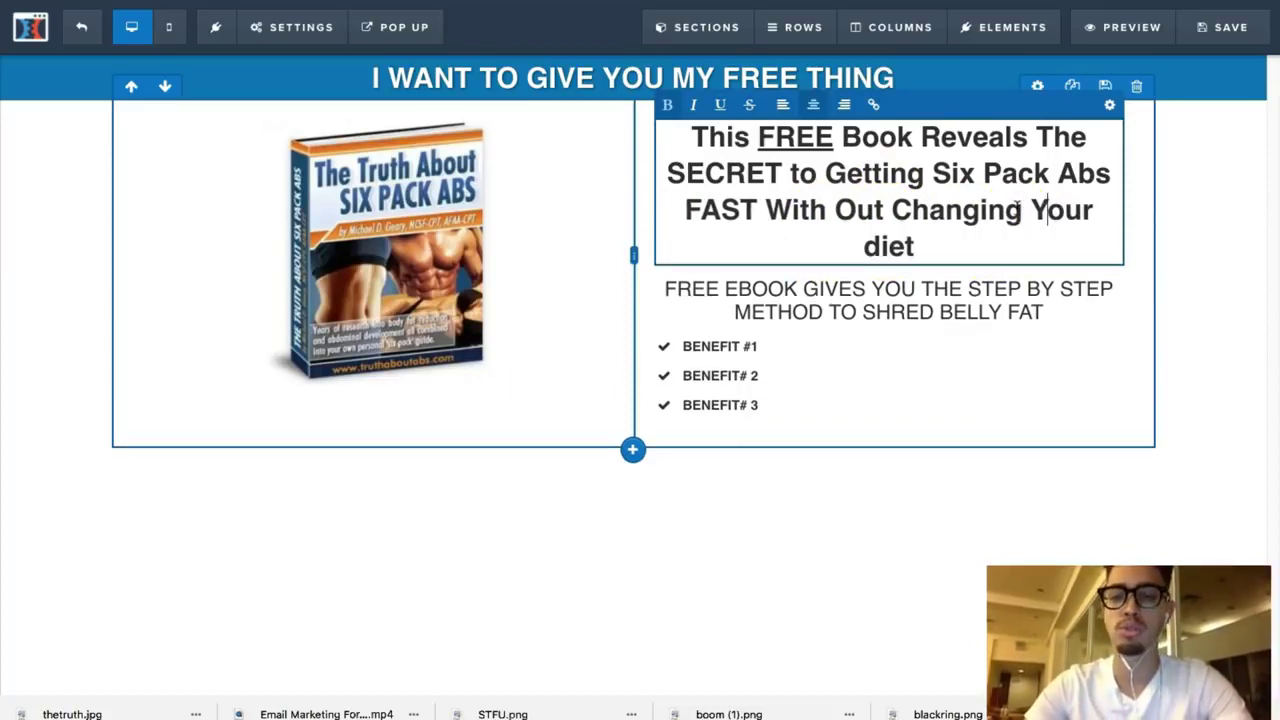
left_click(881, 246)
key("BackSpace")
type("D")
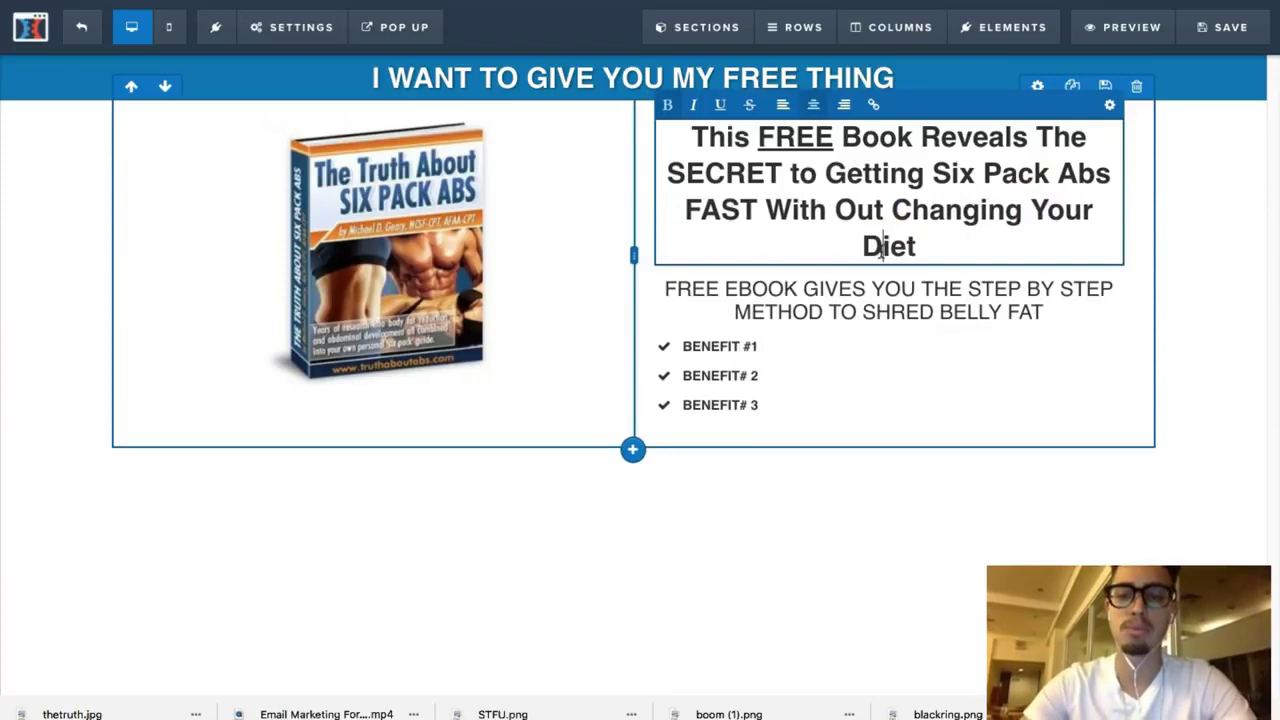
Step: Shrink the headline's font size from 32 to 30 so it fits on three lines
left_click(1171, 166)
left_click(1048, 110)
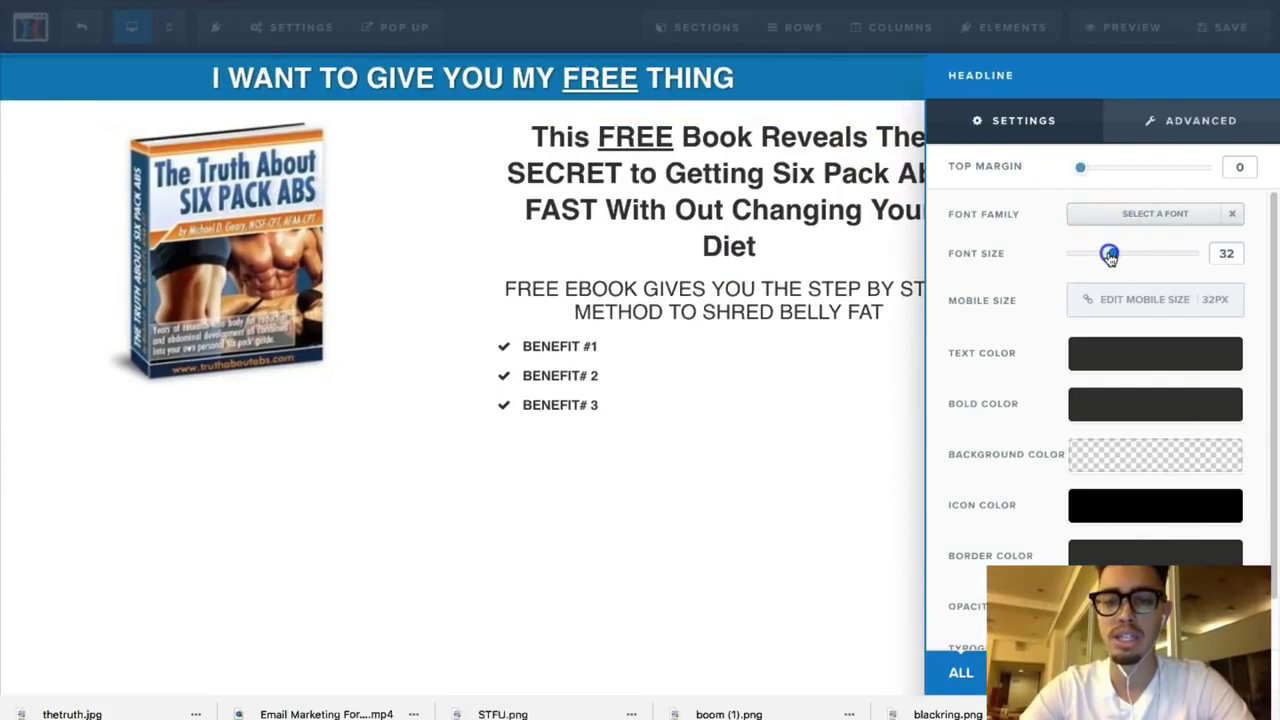
left_click_drag(1114, 257, 1108, 257)
left_click(884, 273)
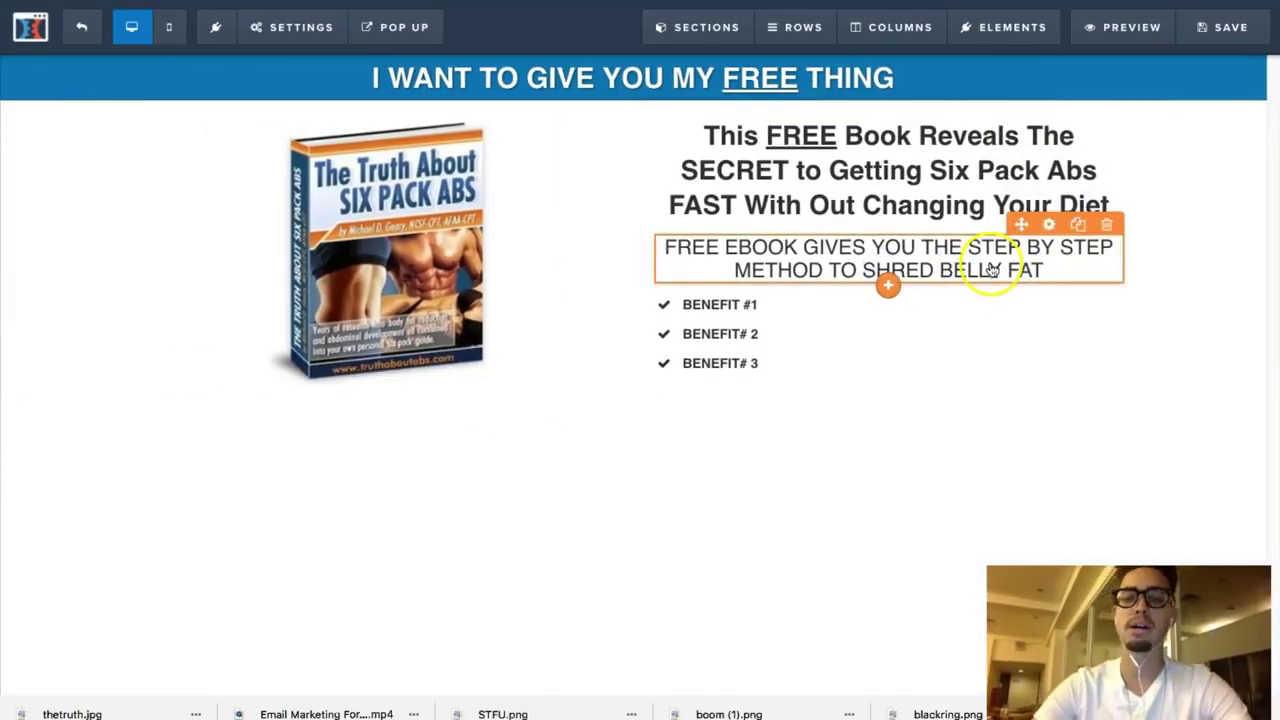
Step: Add an input field element below the benefits list
left_click(895, 377)
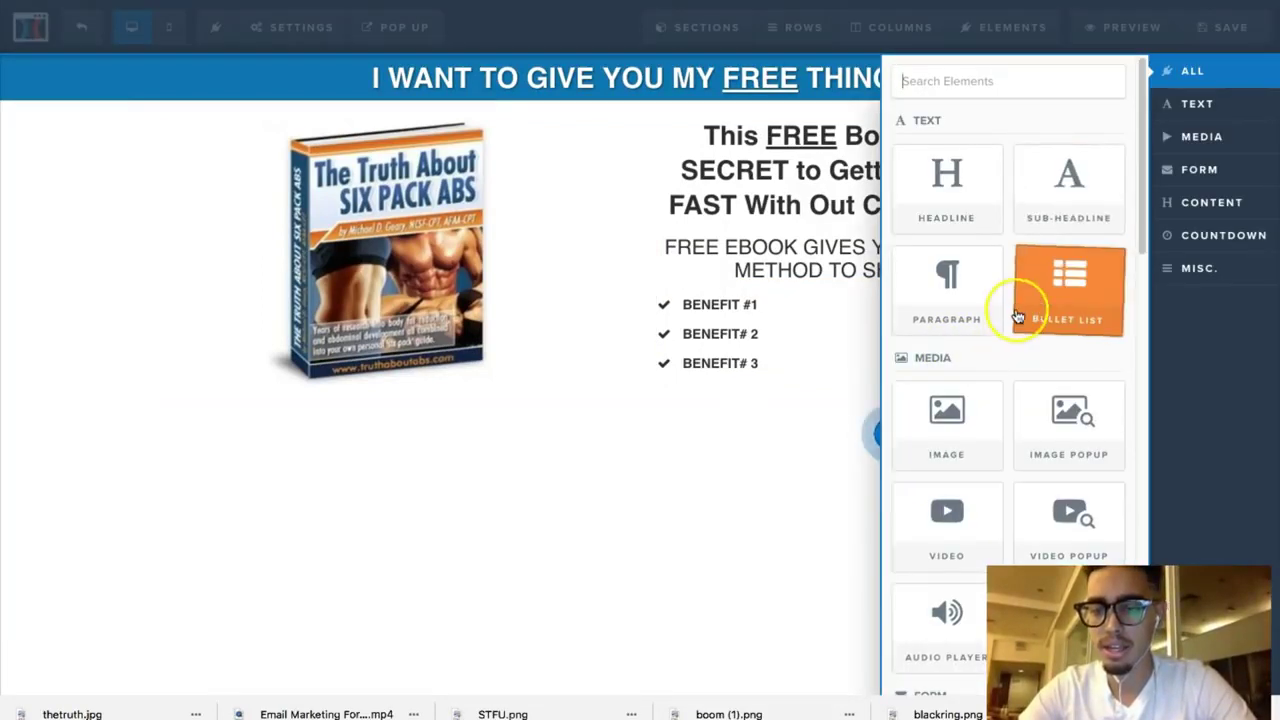
scroll(1015, 315, "down", 6)
scroll(1017, 316, "down", 5)
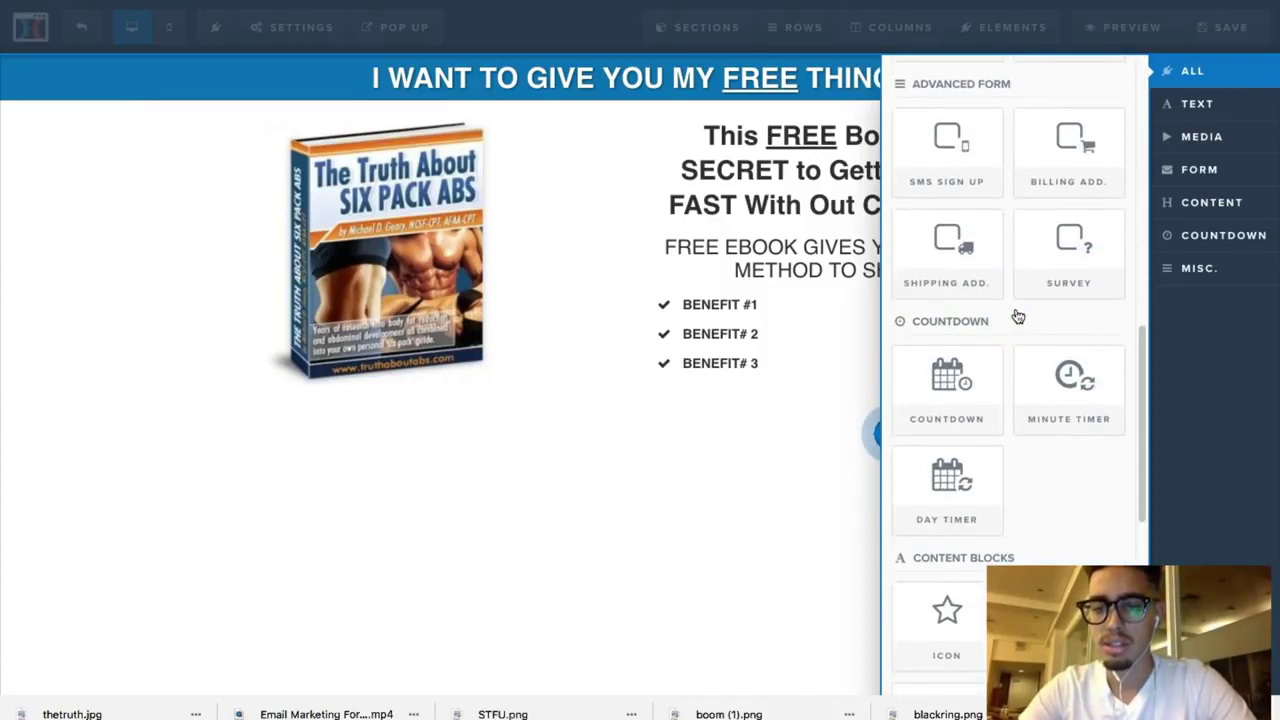
scroll(1017, 316, "down", 3)
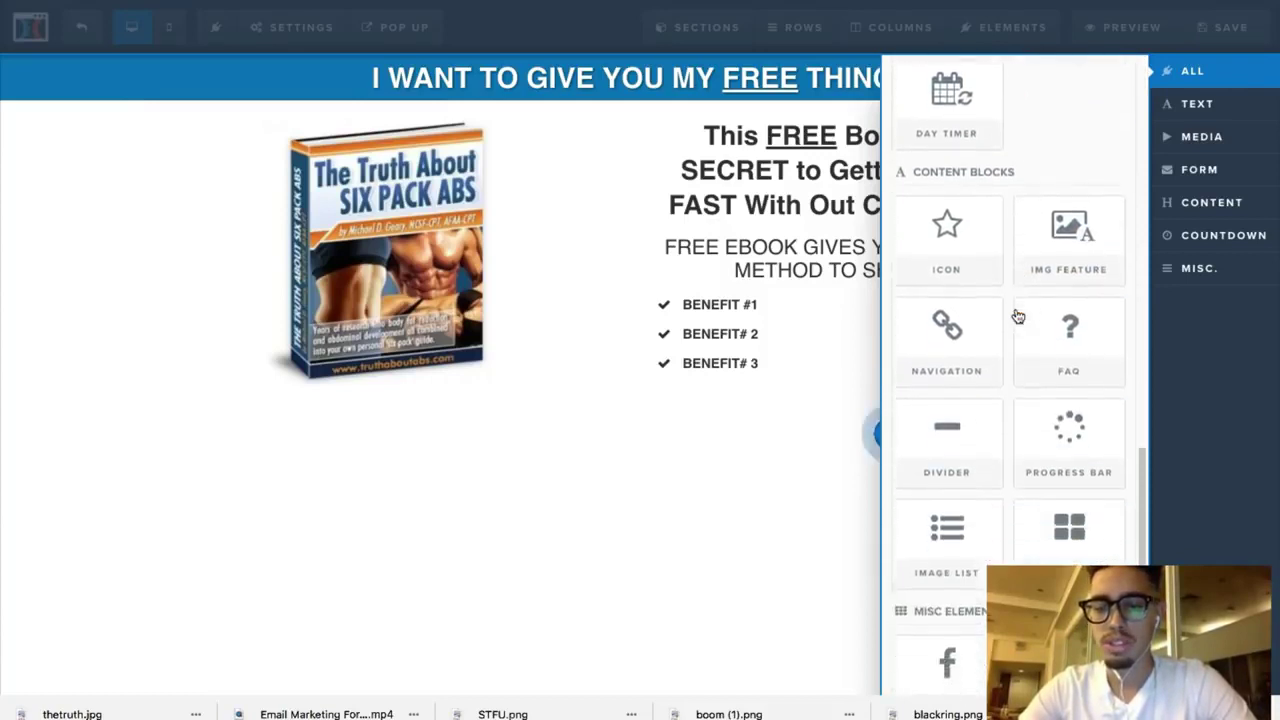
left_click(995, 298)
scroll(995, 298, "up", 3)
scroll(995, 298, "down", 3)
scroll(995, 298, "up", 1)
scroll(995, 298, "up", 5)
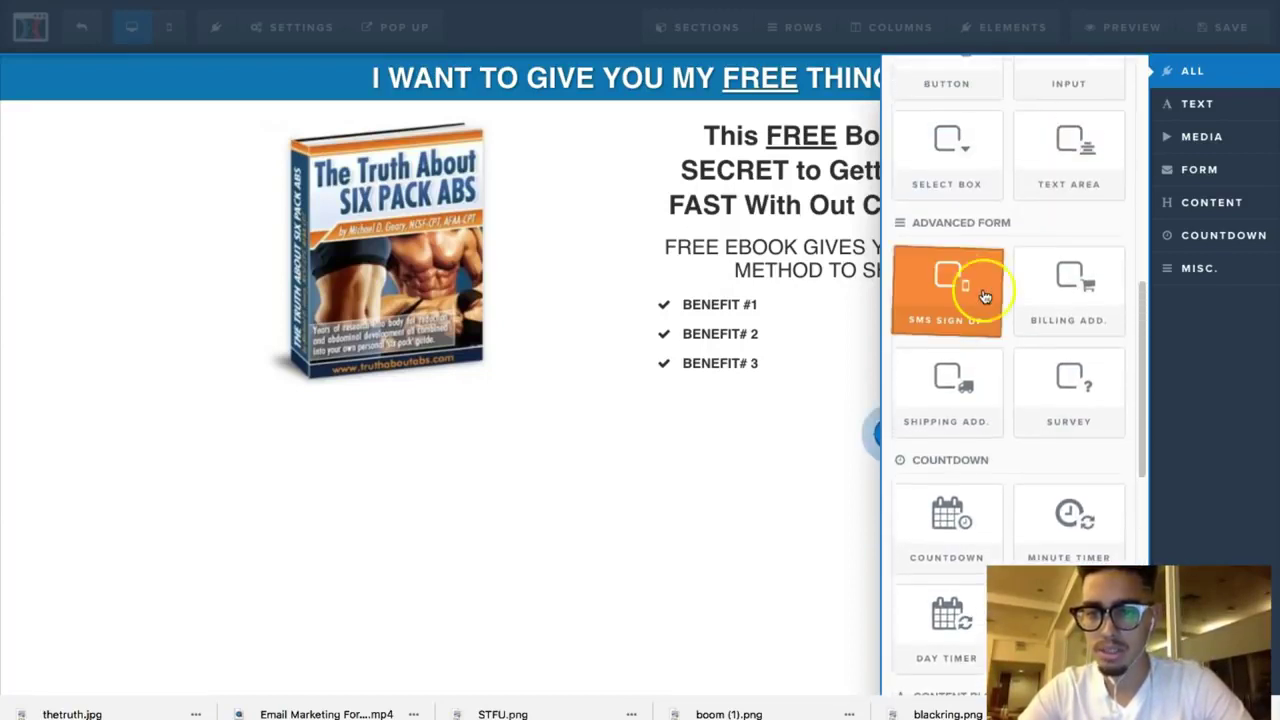
scroll(962, 288, "up", 2)
scroll(965, 268, "up", 2)
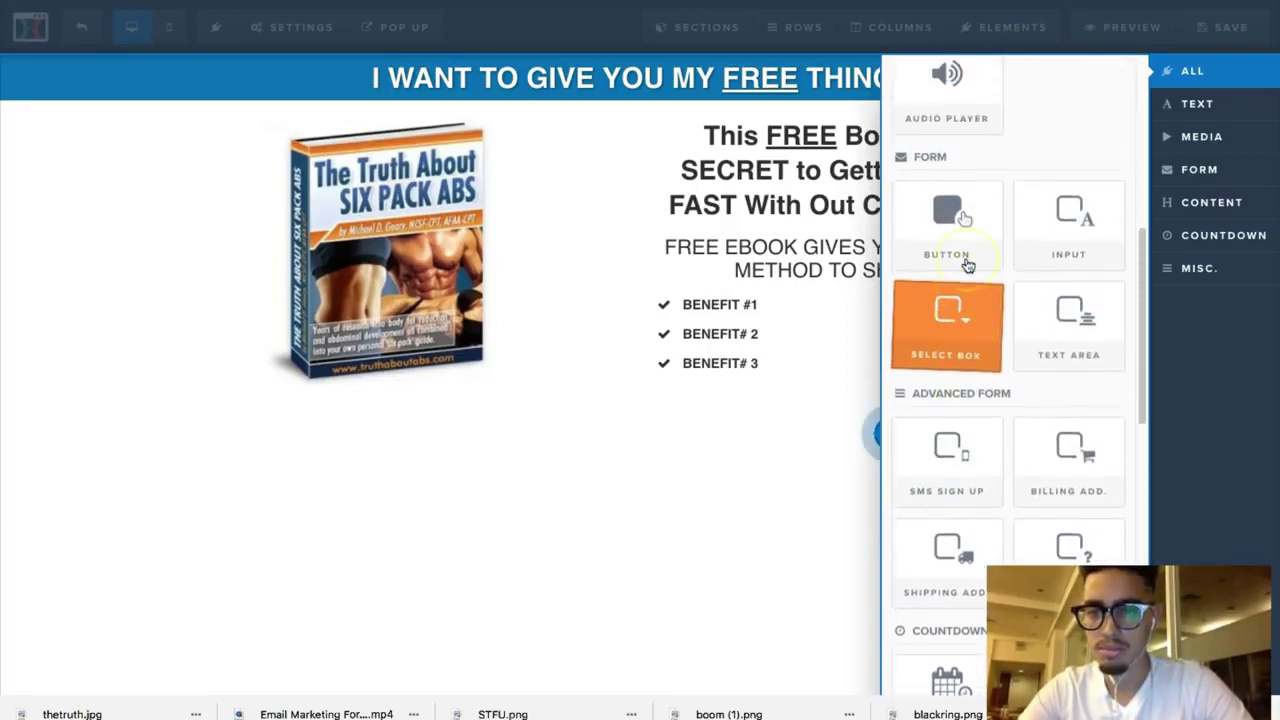
left_click(1068, 250)
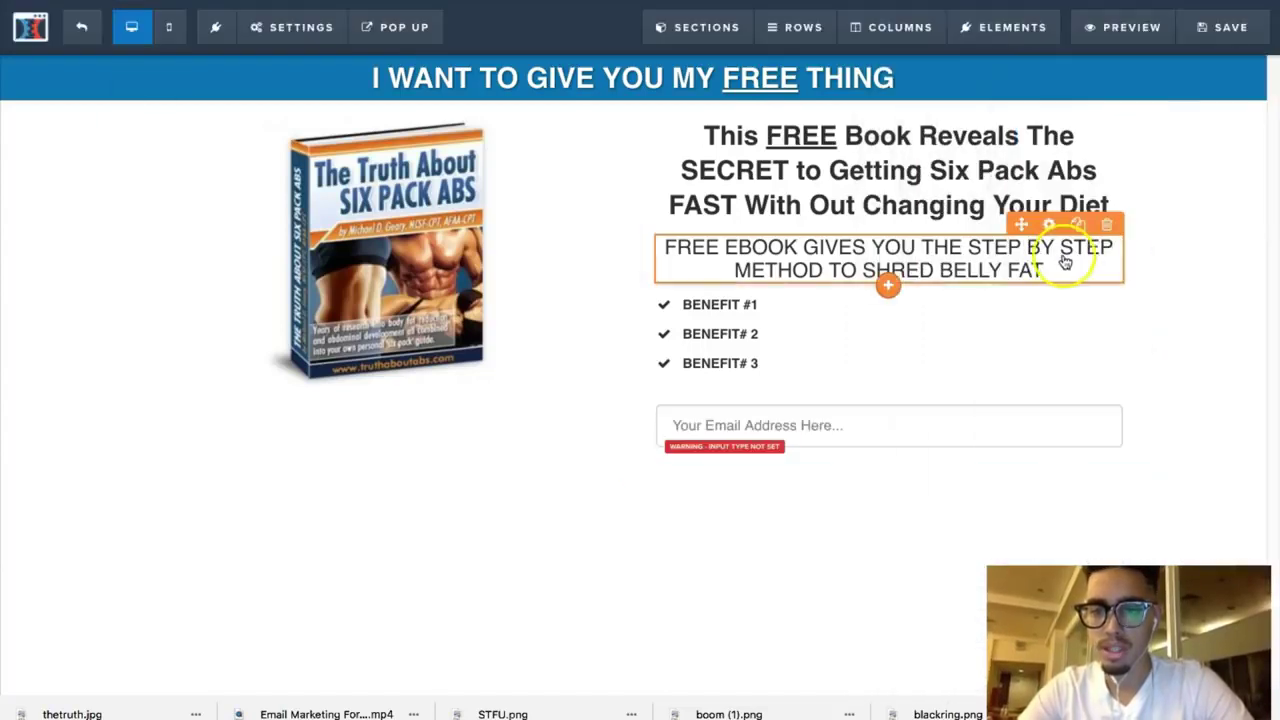
Step: Set the field's Input Type to Email Address
mouse_move(985, 414)
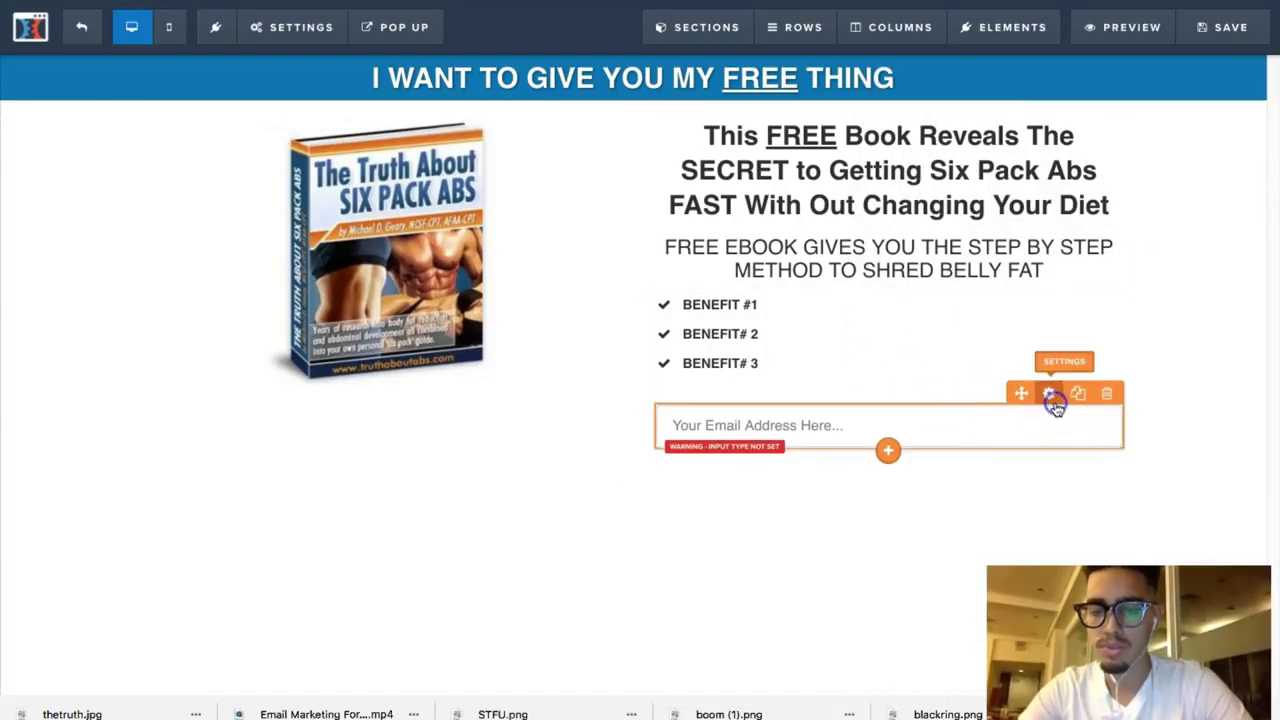
left_click(1050, 395)
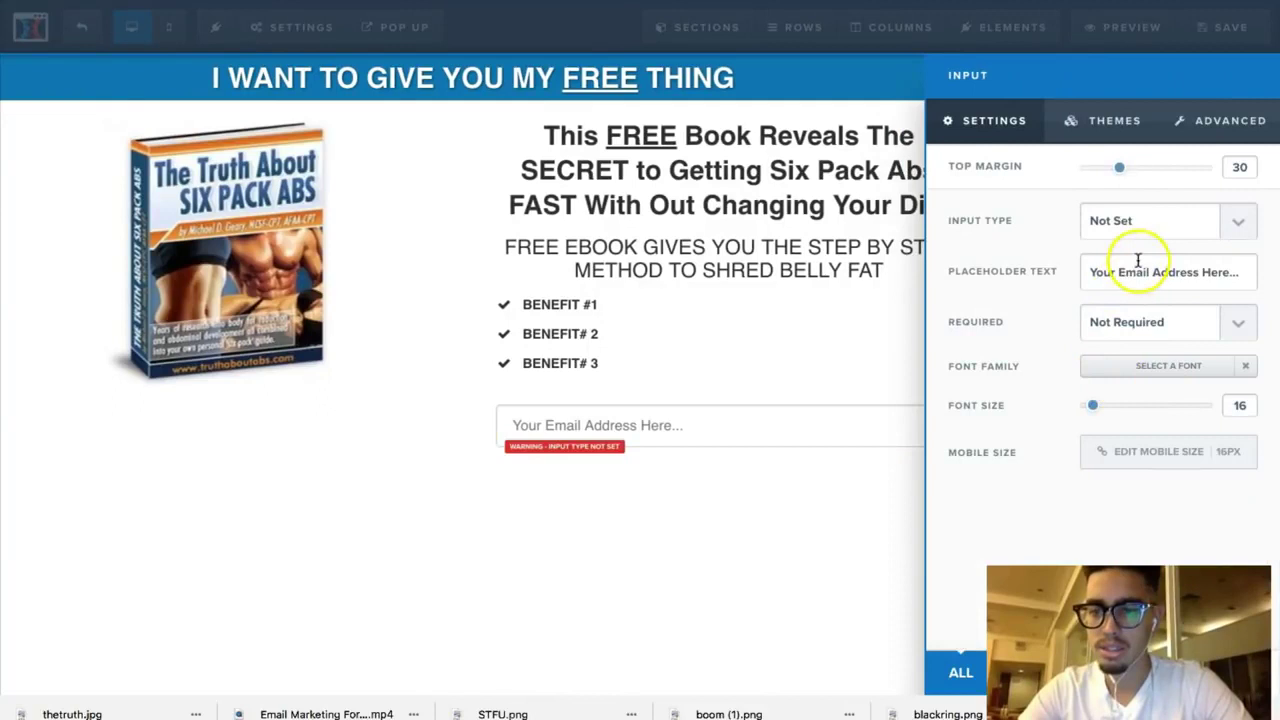
left_click(1136, 226)
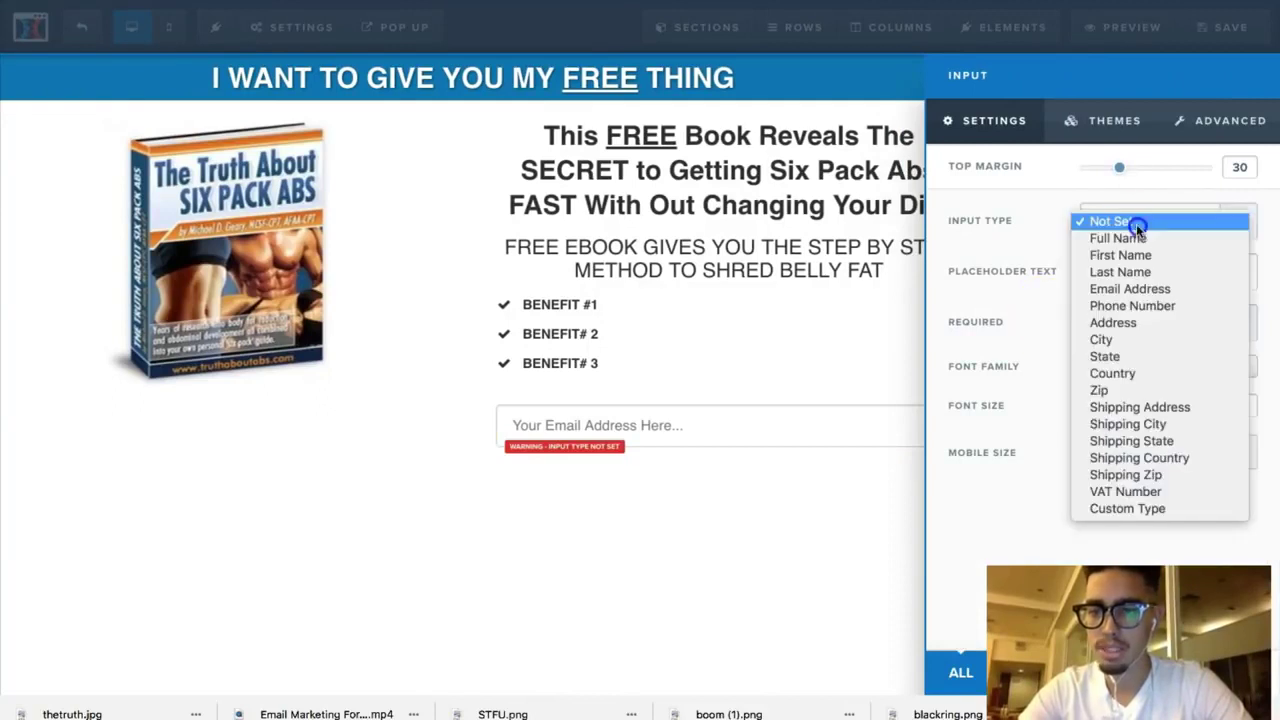
left_click(1130, 289)
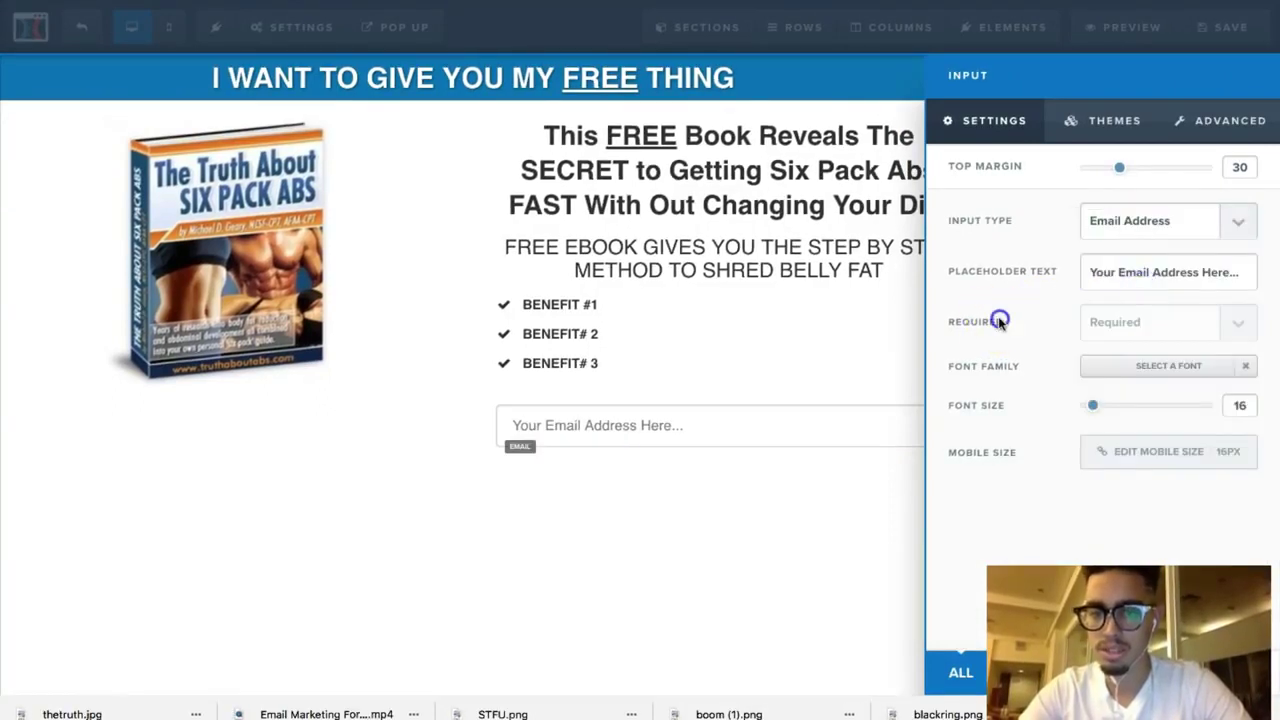
left_click(626, 523)
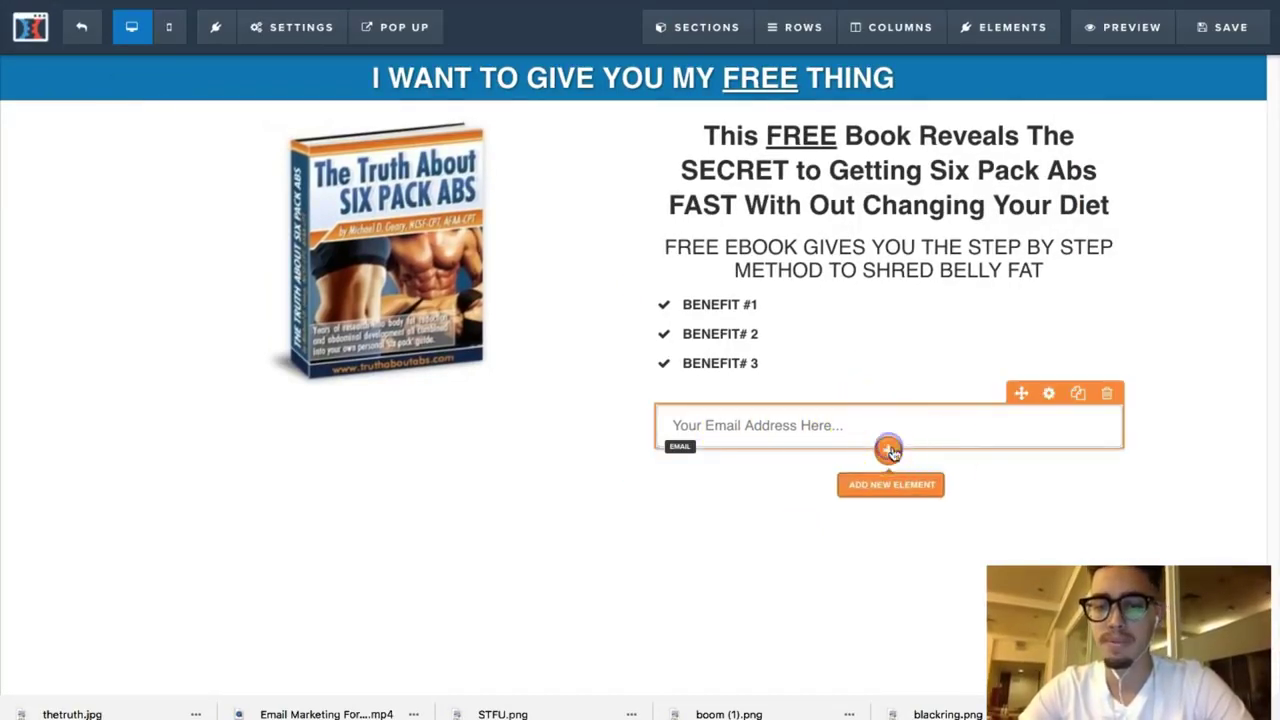
Step: Drag a Button element in below the email field
left_click(888, 450)
scroll(995, 466, "down", 8)
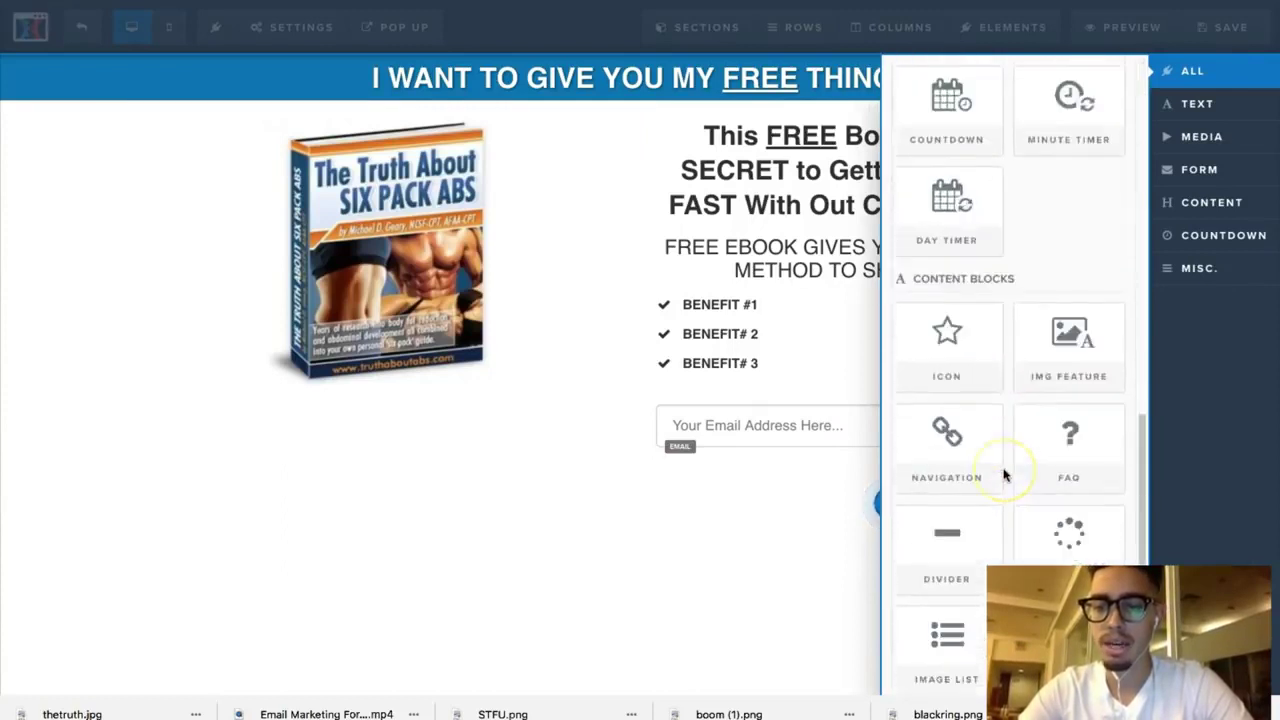
scroll(1005, 475, "down", 3)
scroll(1005, 475, "up", 15)
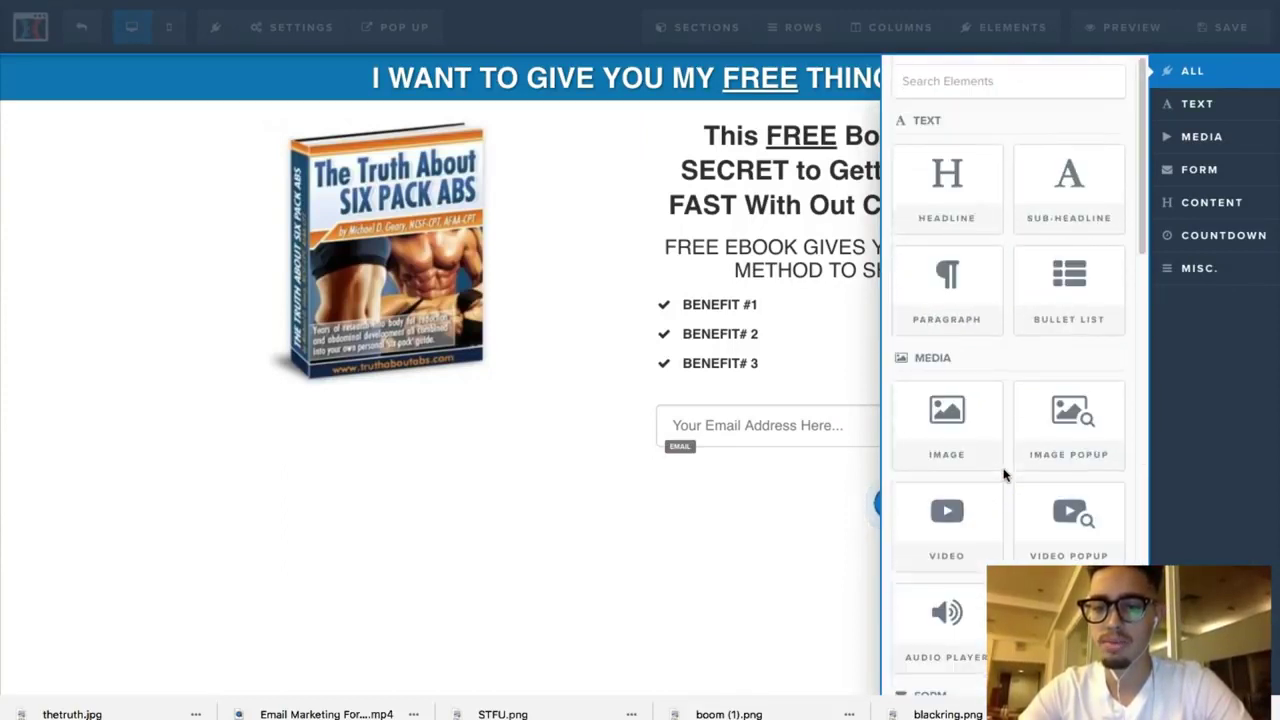
scroll(1005, 475, "down", 5)
left_click_drag(947, 345, 892, 480)
Step: Change the button text to 'YES! GET INSTANT ACCESS!'
left_click(892, 480)
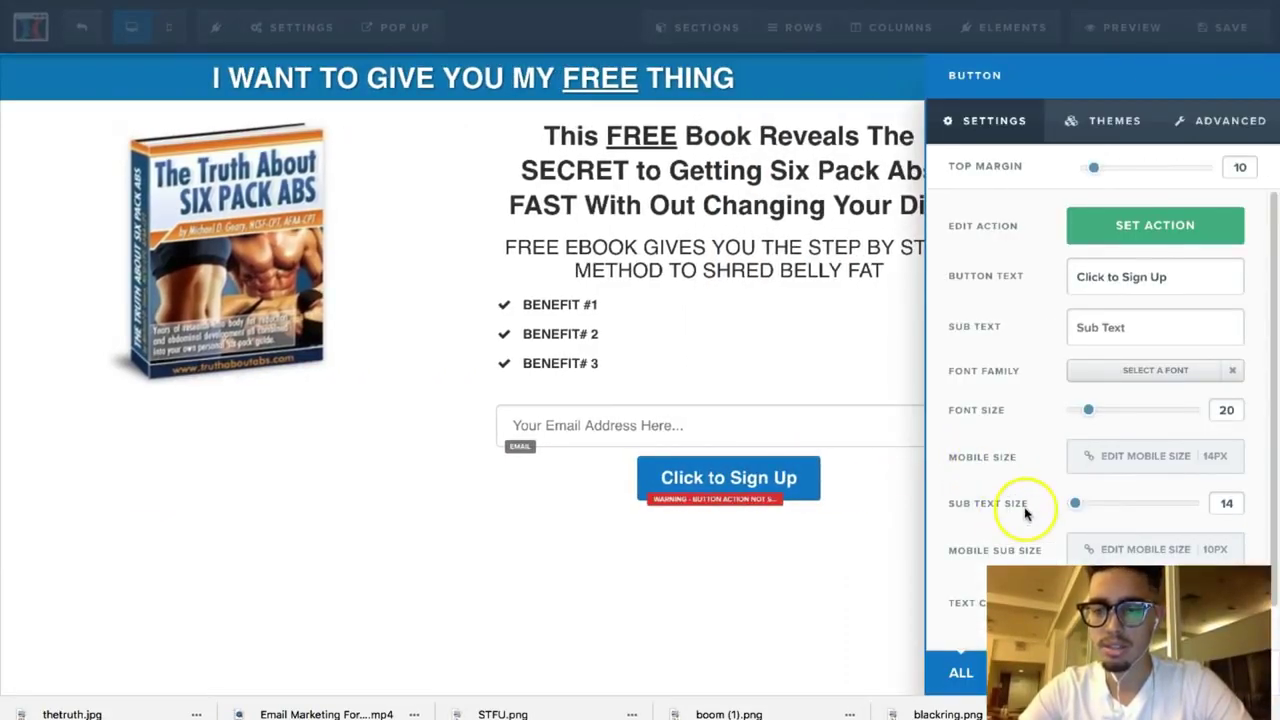
left_click(1170, 277)
left_click_drag(1033, 281, 963, 277)
type("YE")
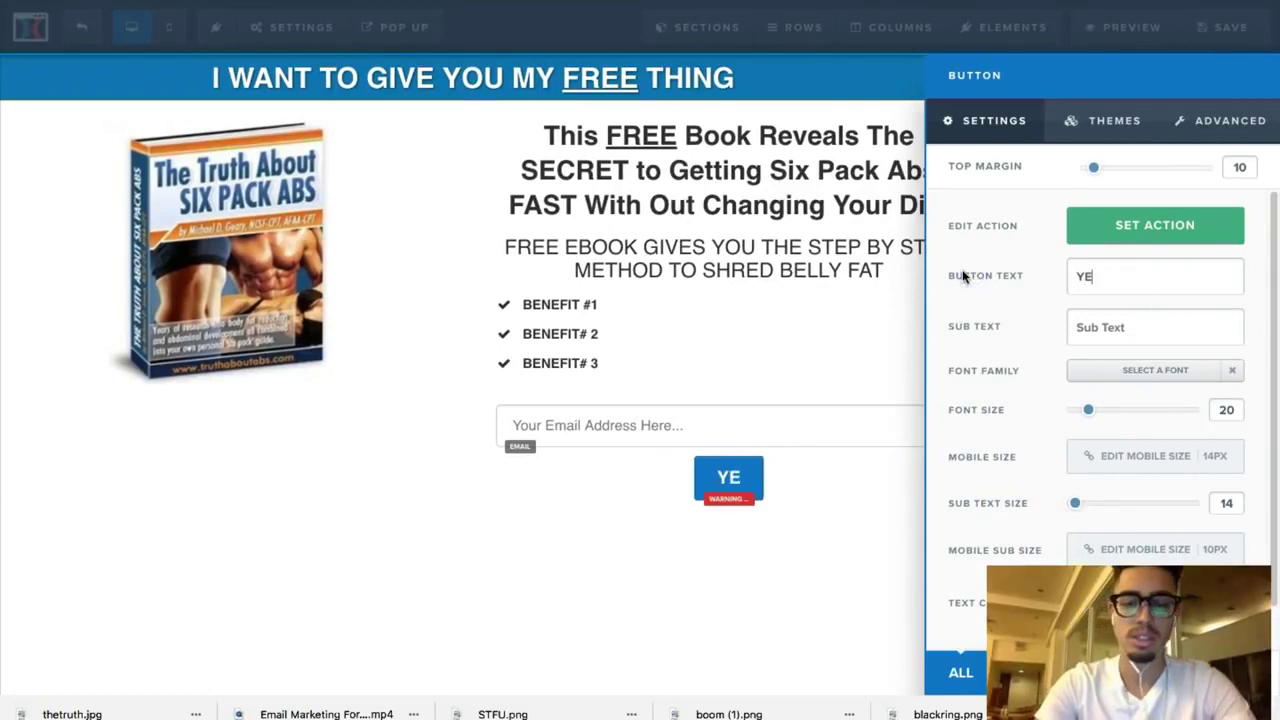
type("S! GET IN")
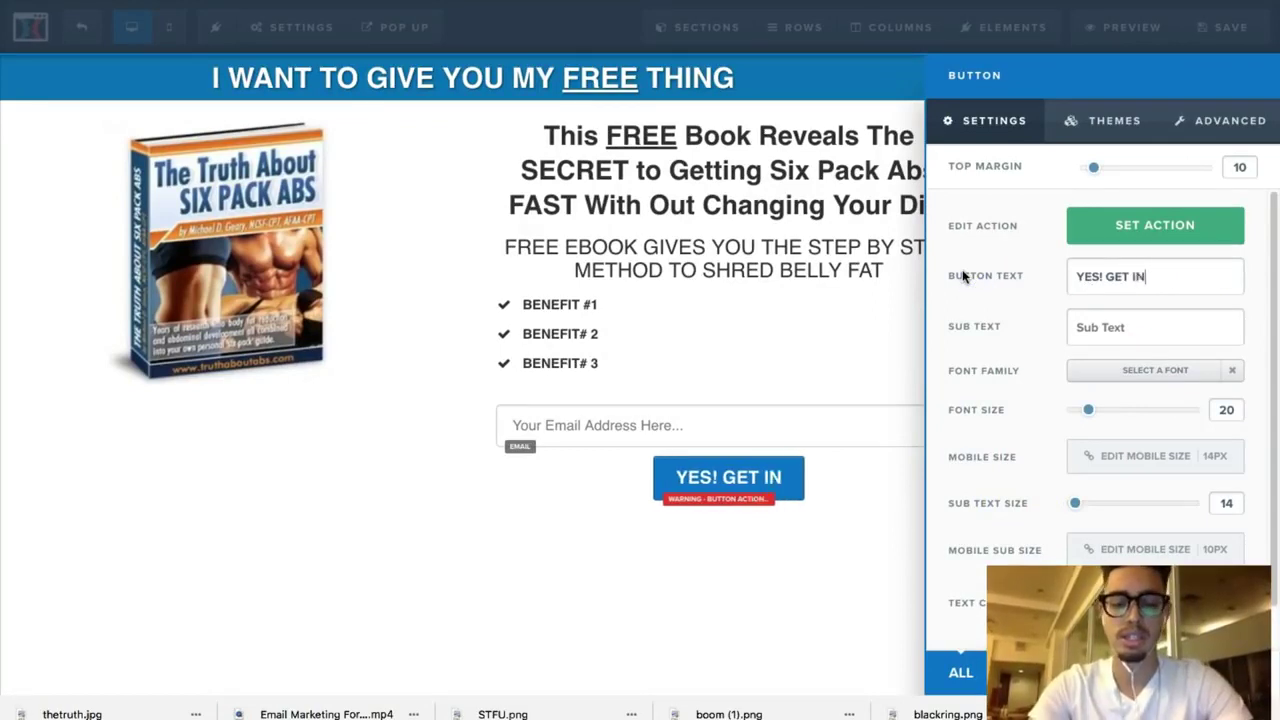
type("STANT ACCESS!")
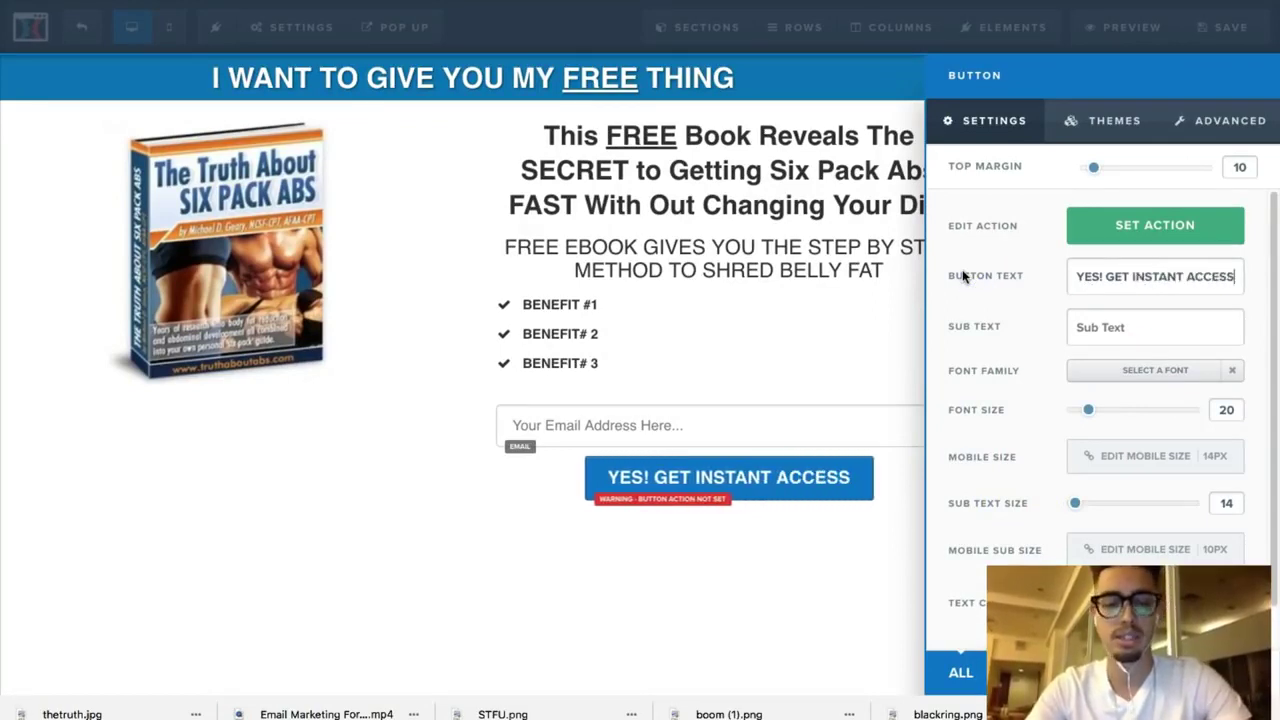
left_click(1015, 350)
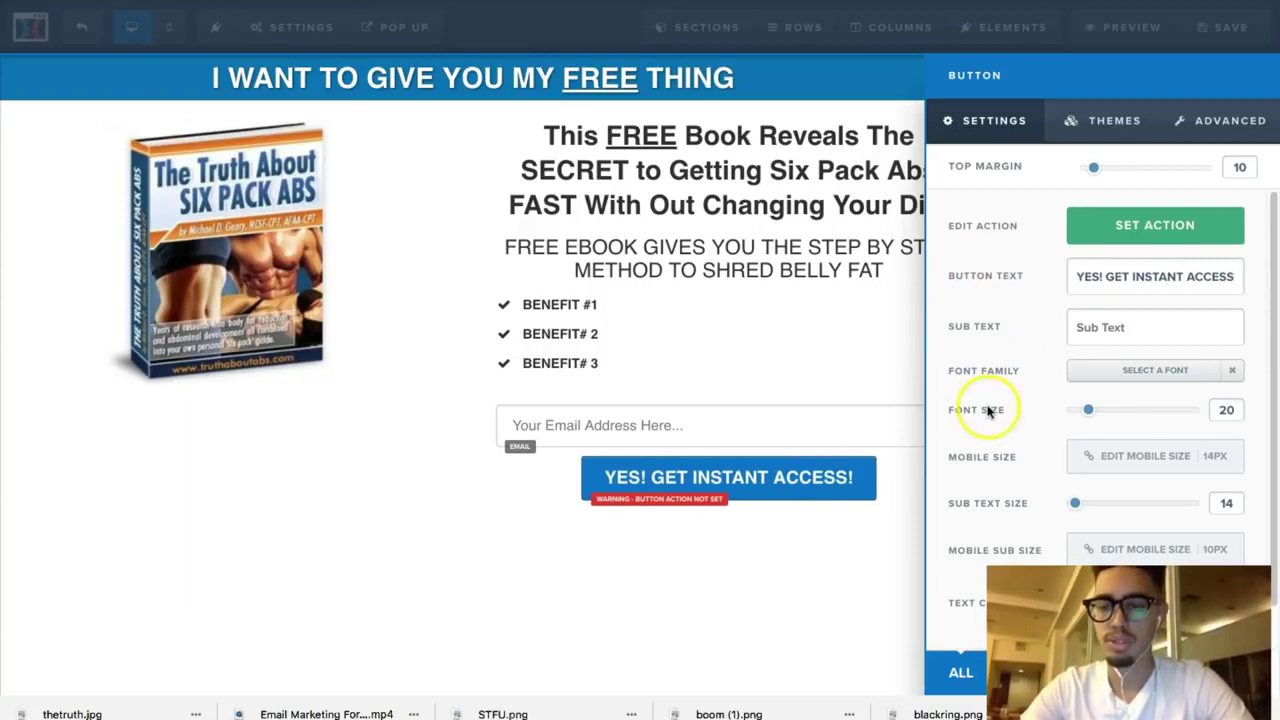
Step: Set the YES! GET INSTANT ACCESS! button's width to Fill Width in its Advanced options
left_click(1200, 134)
scroll(1043, 434, "down", 1)
scroll(1037, 423, "up", 1)
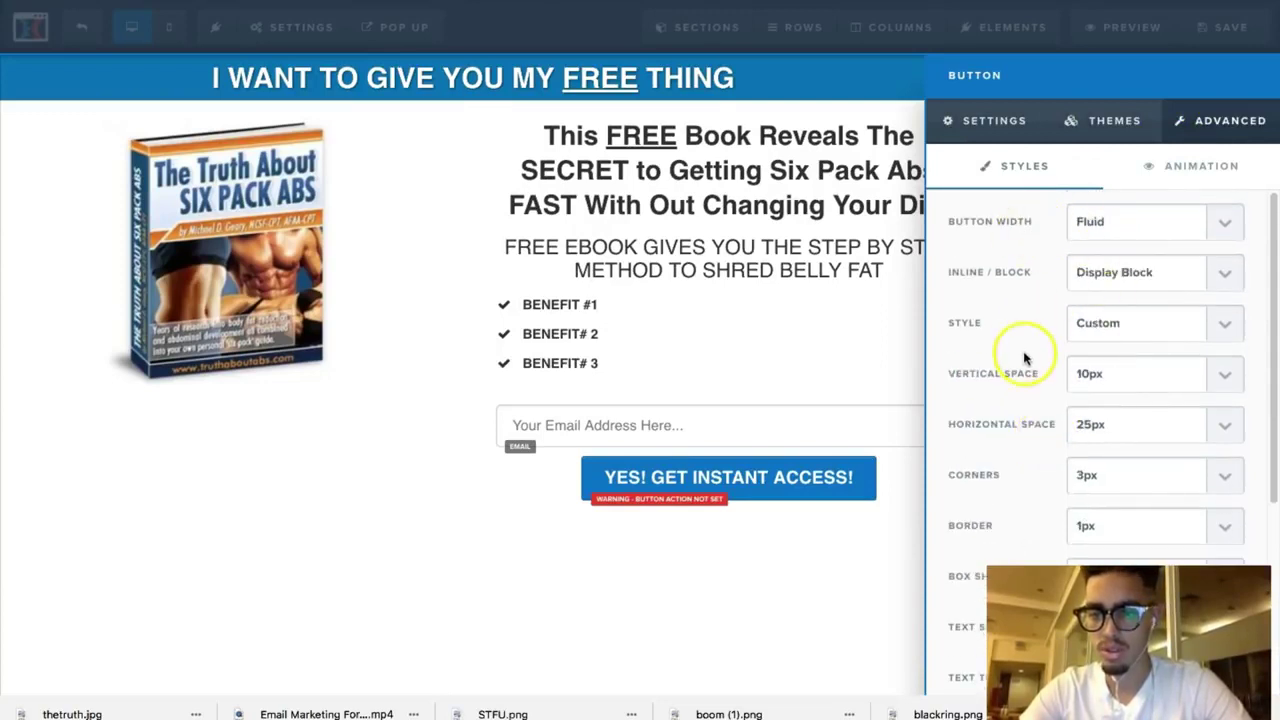
scroll(1046, 534, "down", 5)
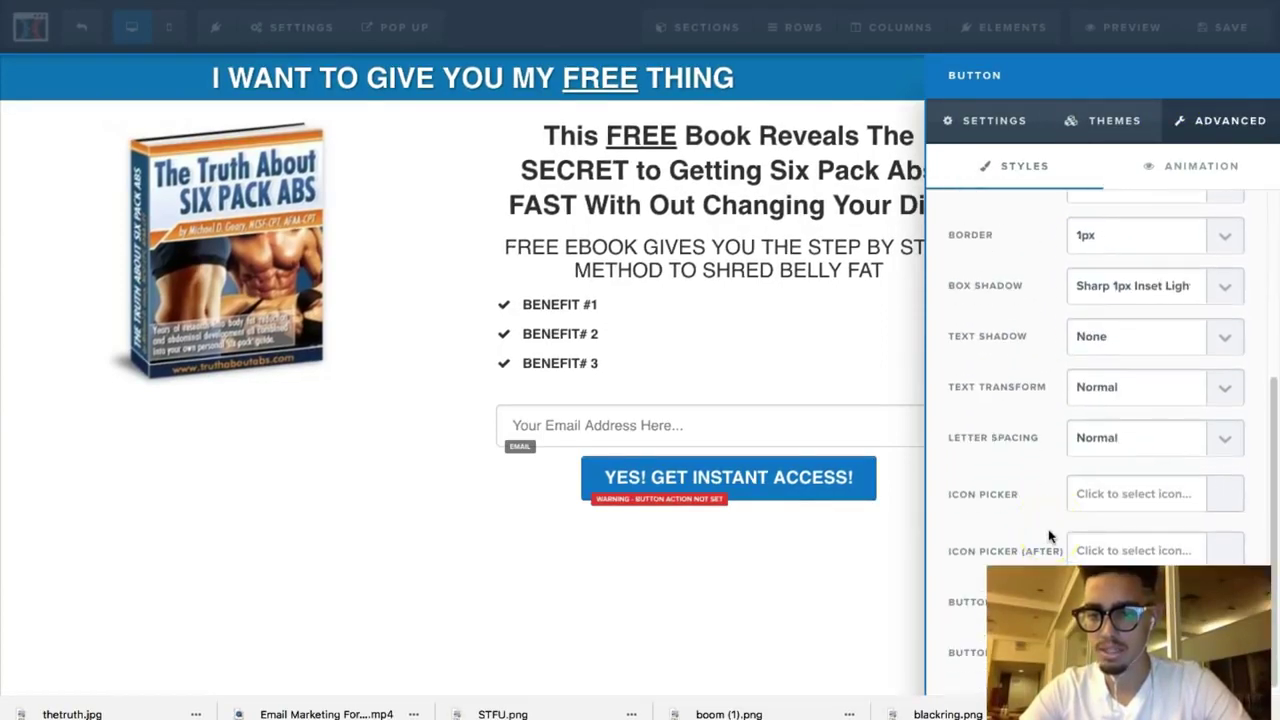
scroll(1053, 530, "up", 5)
scroll(1051, 495, "down", 5)
scroll(1060, 505, "up", 5)
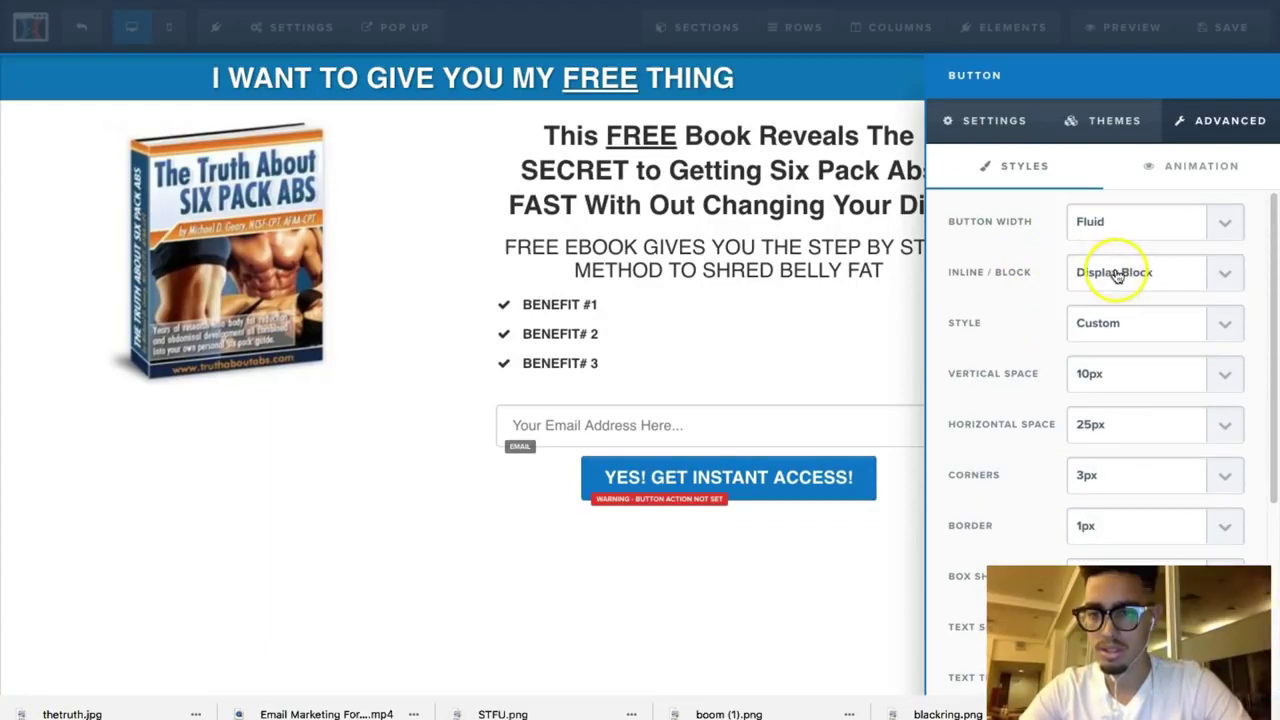
left_click(1108, 212)
left_click(1095, 240)
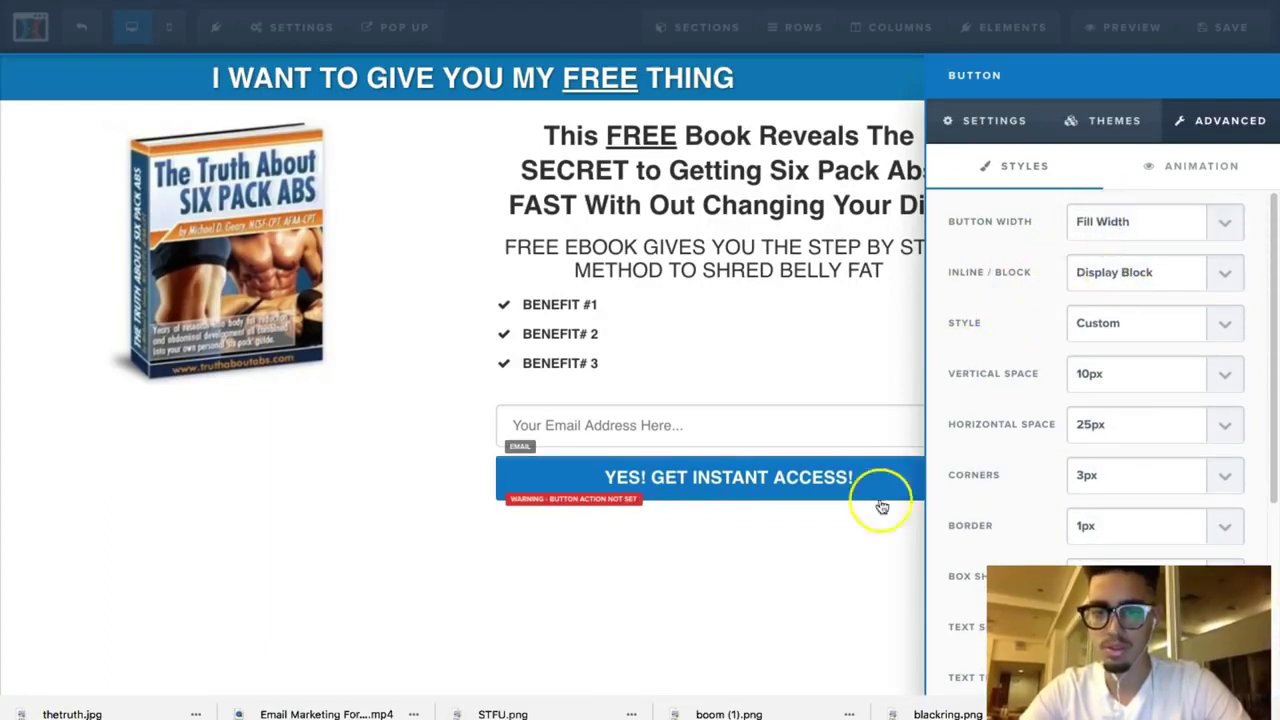
left_click(850, 566)
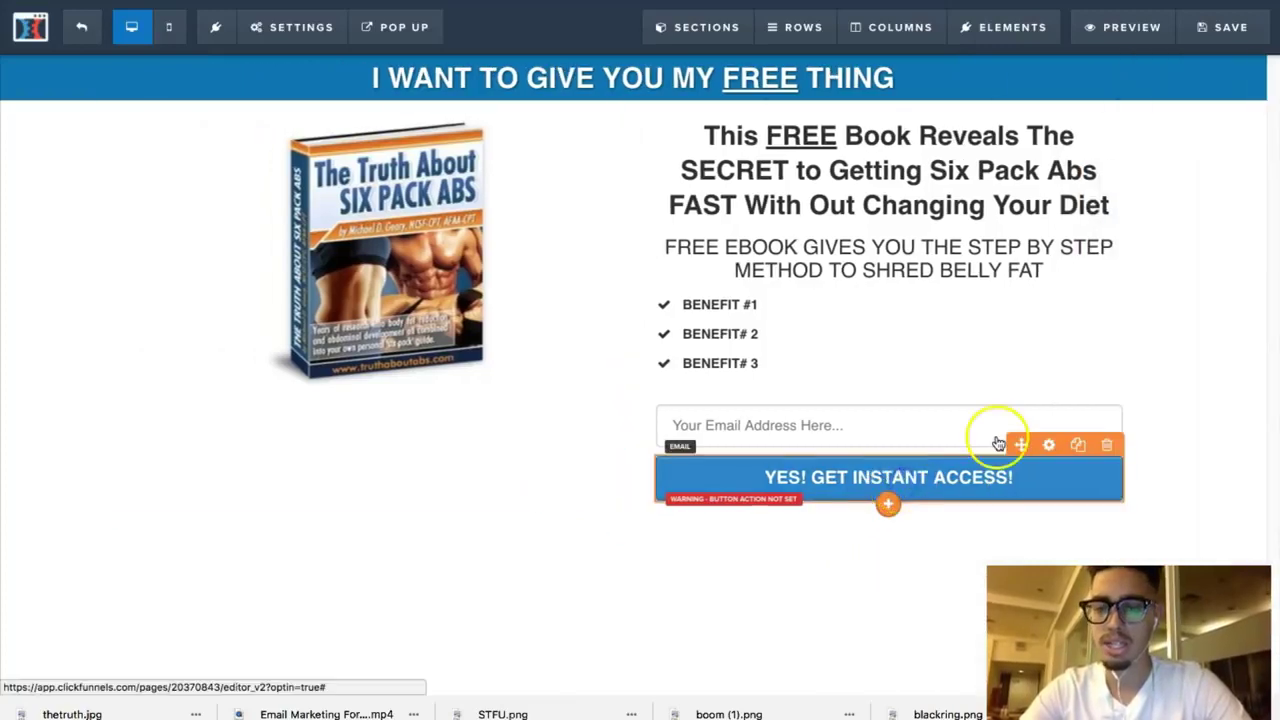
Step: Enlarge the button's label font size from 20 to 30
left_click(998, 443)
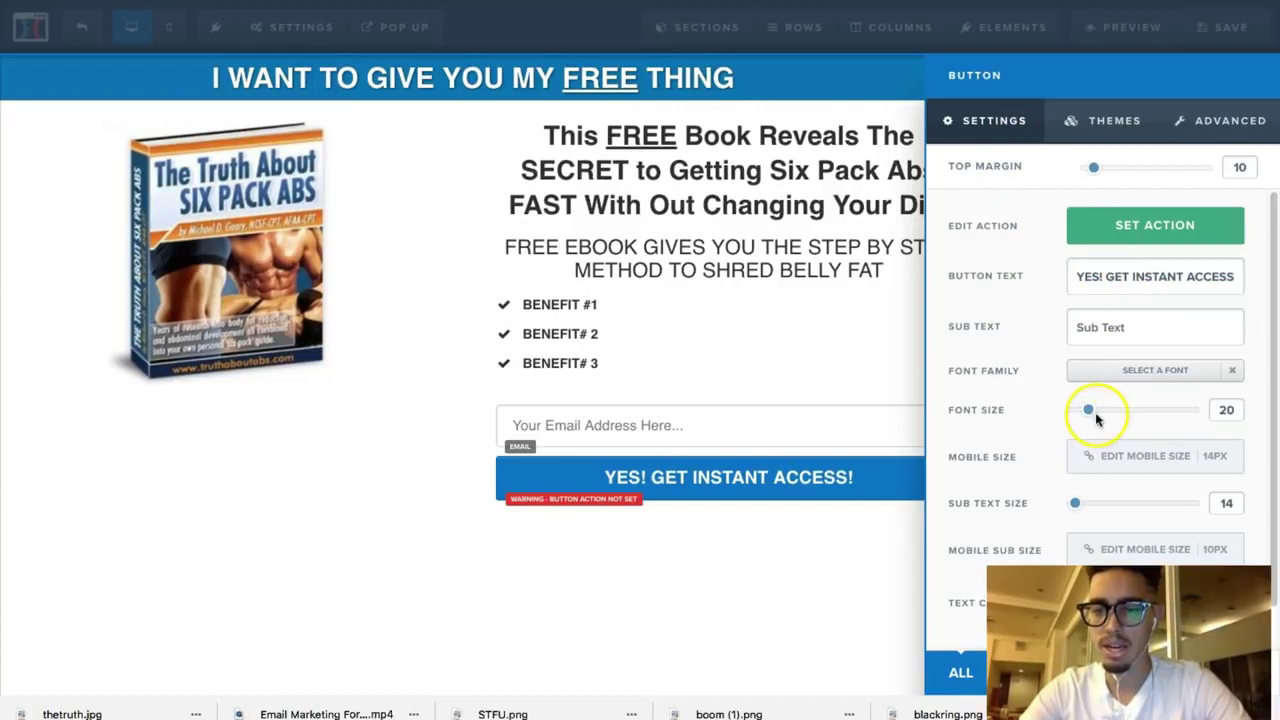
left_click_drag(1090, 416, 1111, 416)
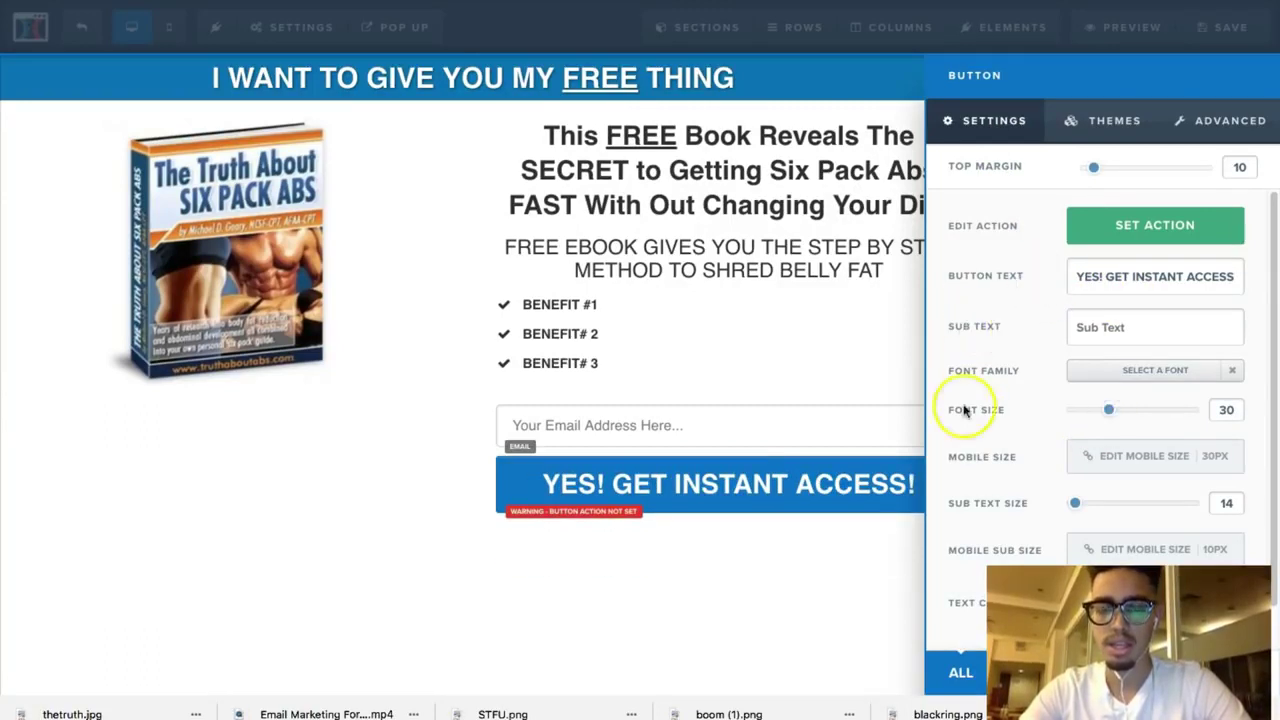
left_click(893, 582)
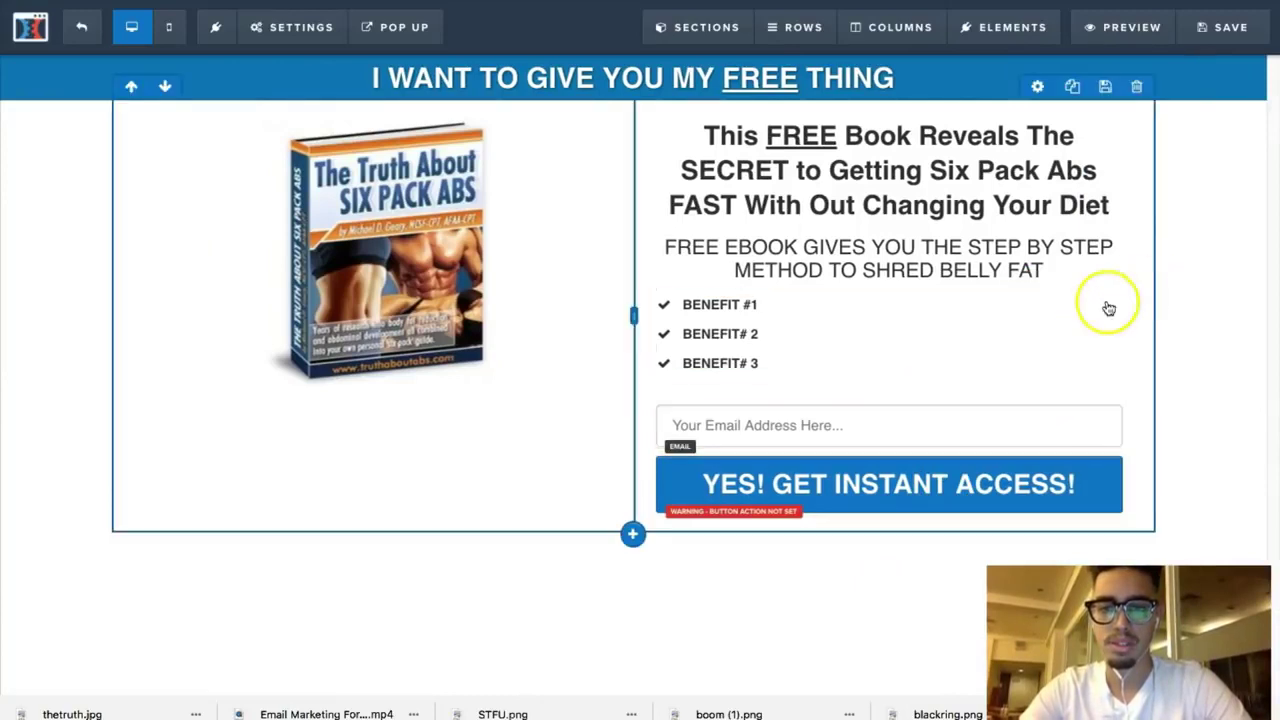
Step: Overwrite the three BENEFIT placeholders with fast abs, no diet change, and fatty foods to avoid
left_click(788, 311)
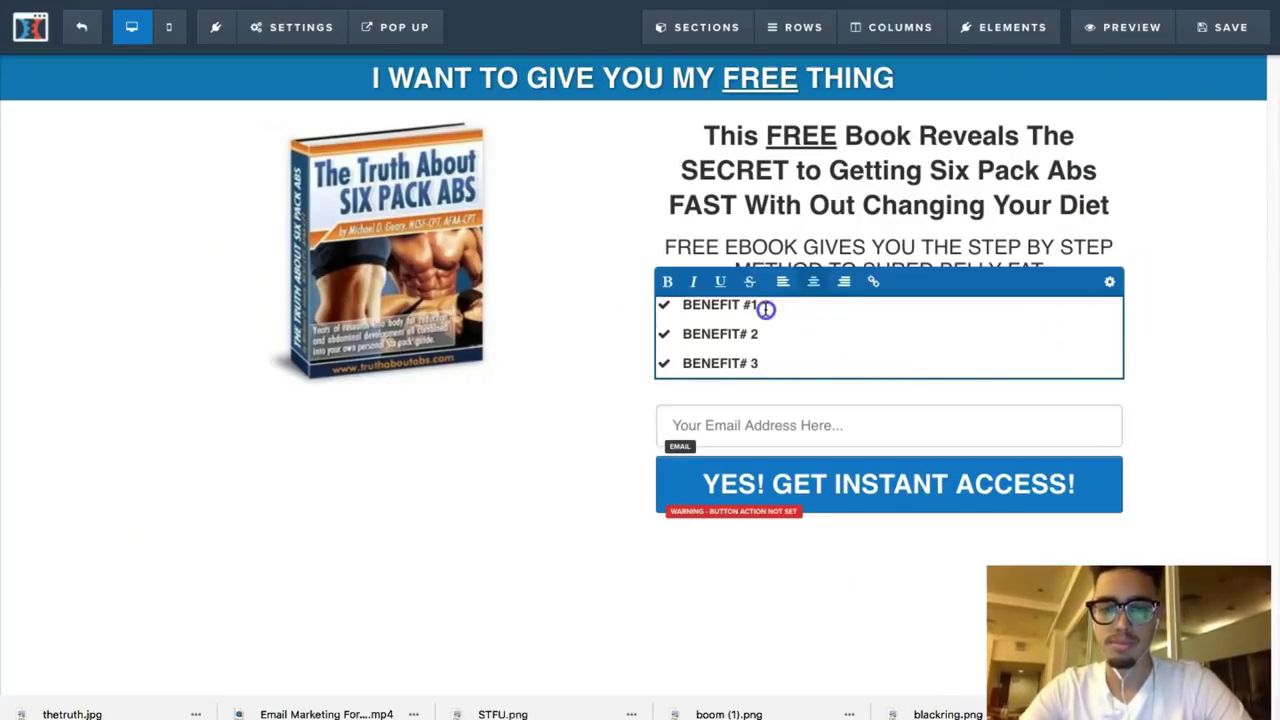
left_click_drag(765, 309, 692, 310)
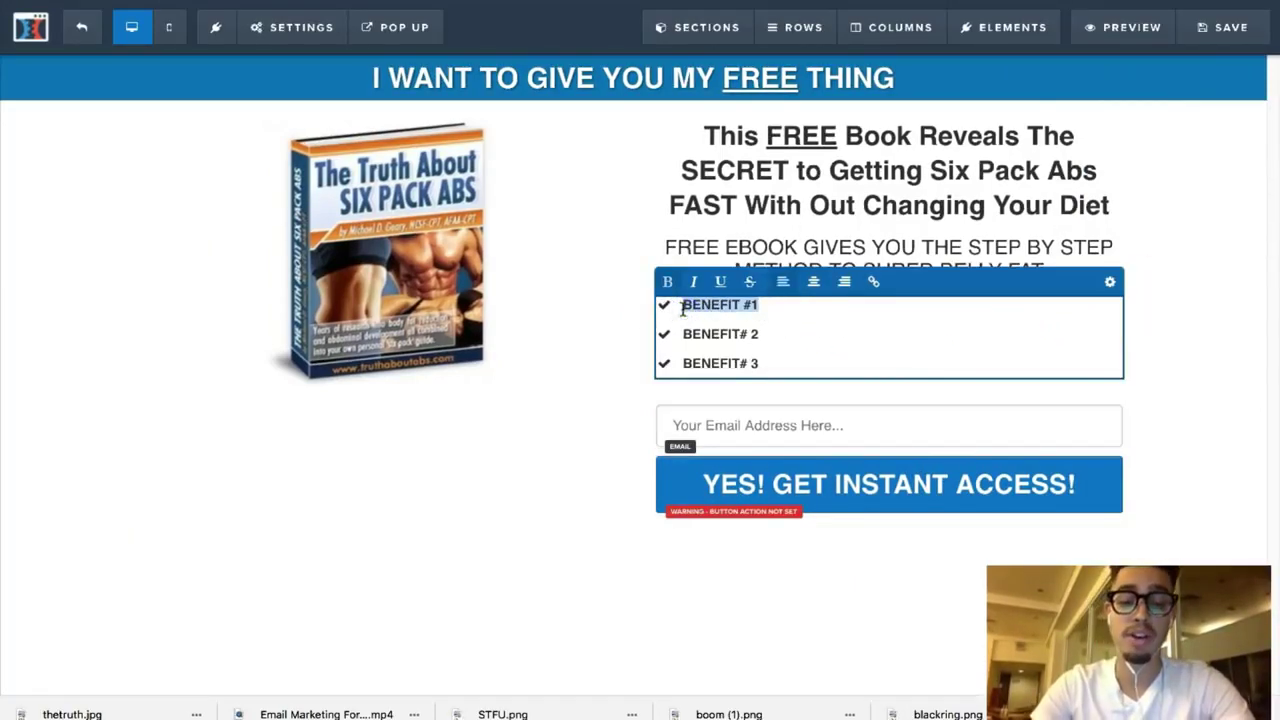
type("He")
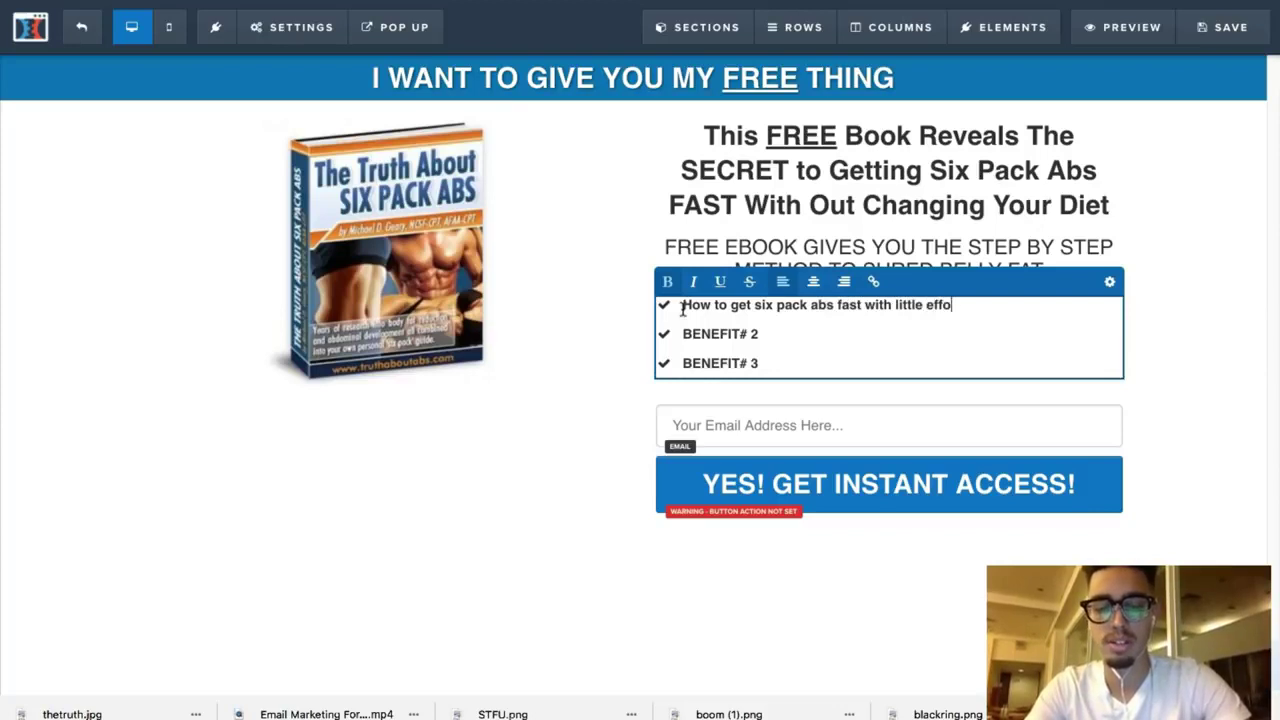
left_click(803, 330)
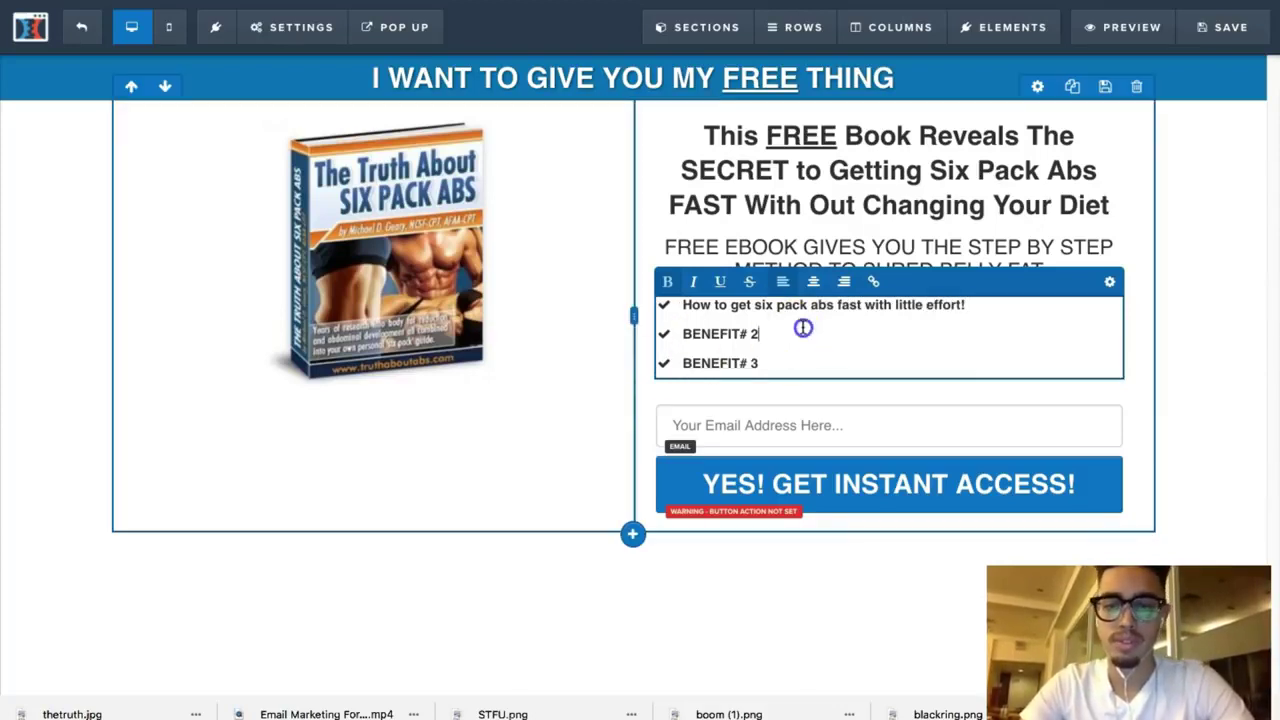
triple_click(704, 333)
key("BackSpace")
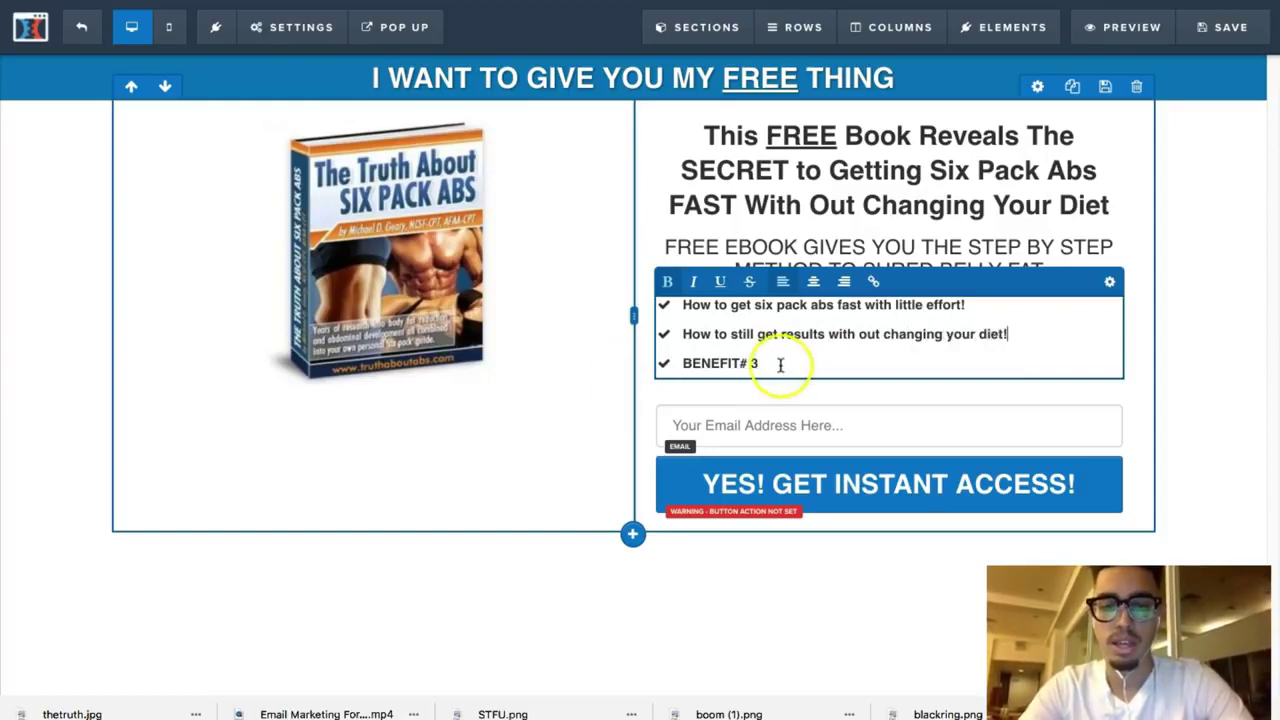
left_click_drag(780, 365, 669, 356)
type("Ho")
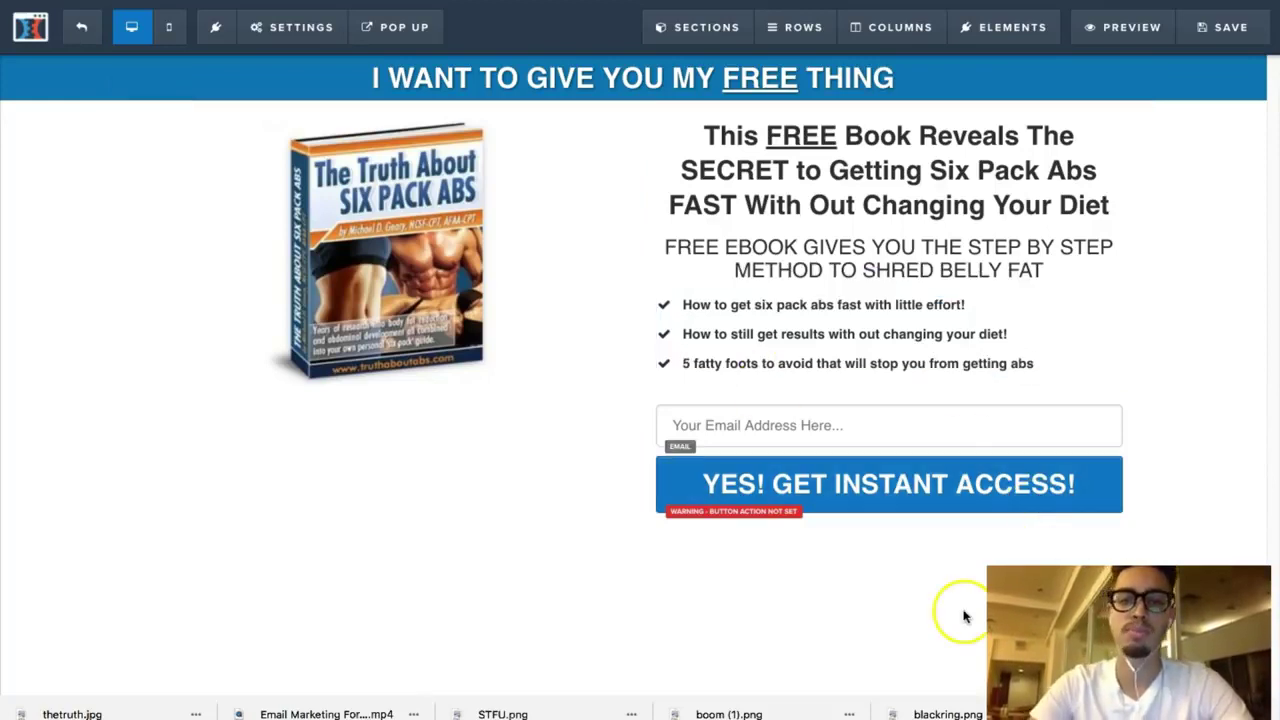
Step: Save the page, set the SEO title 'The Truth About Six Pack Abs' and clear the description
left_click(1238, 44)
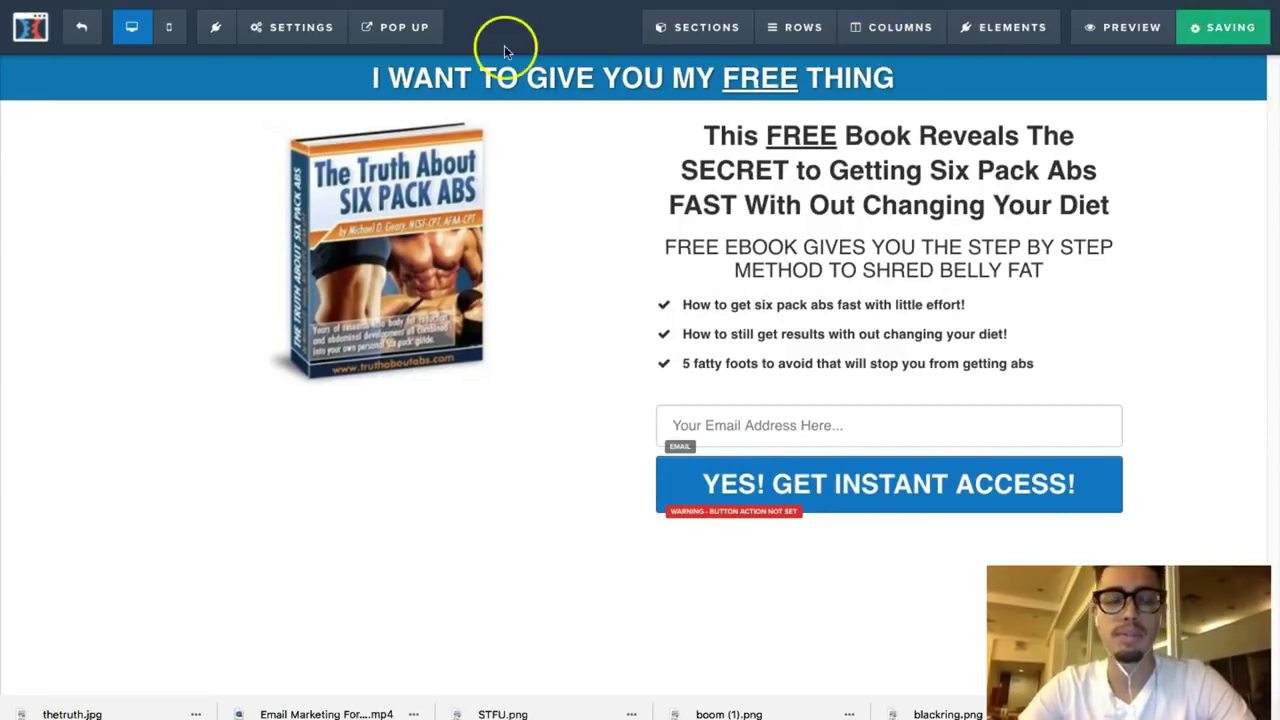
left_click(285, 35)
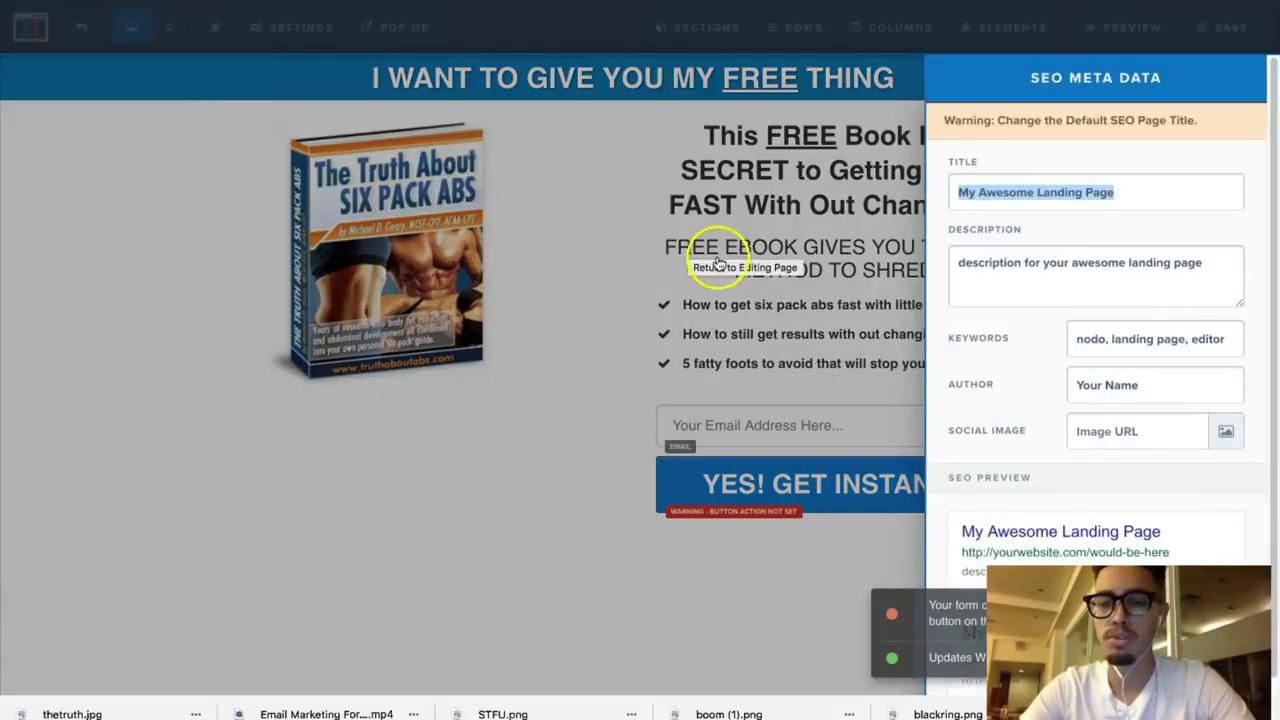
type("Th")
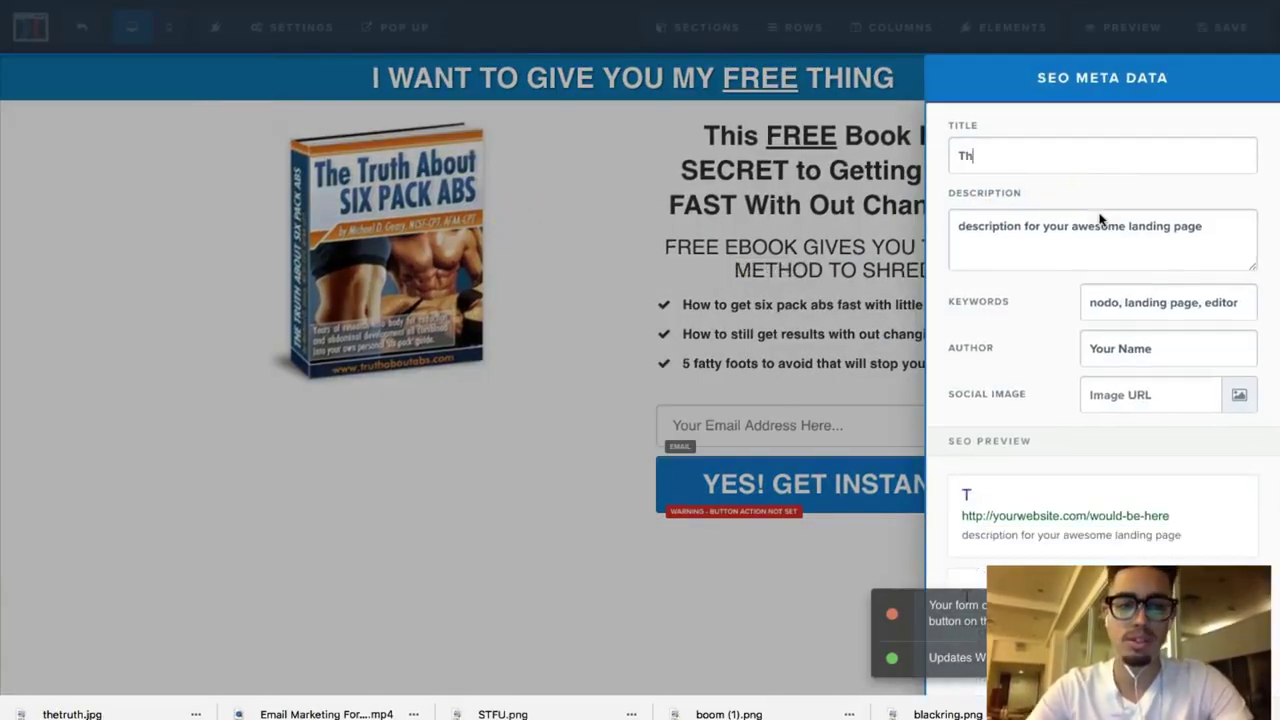
type("e Truth About Six Pack Abs")
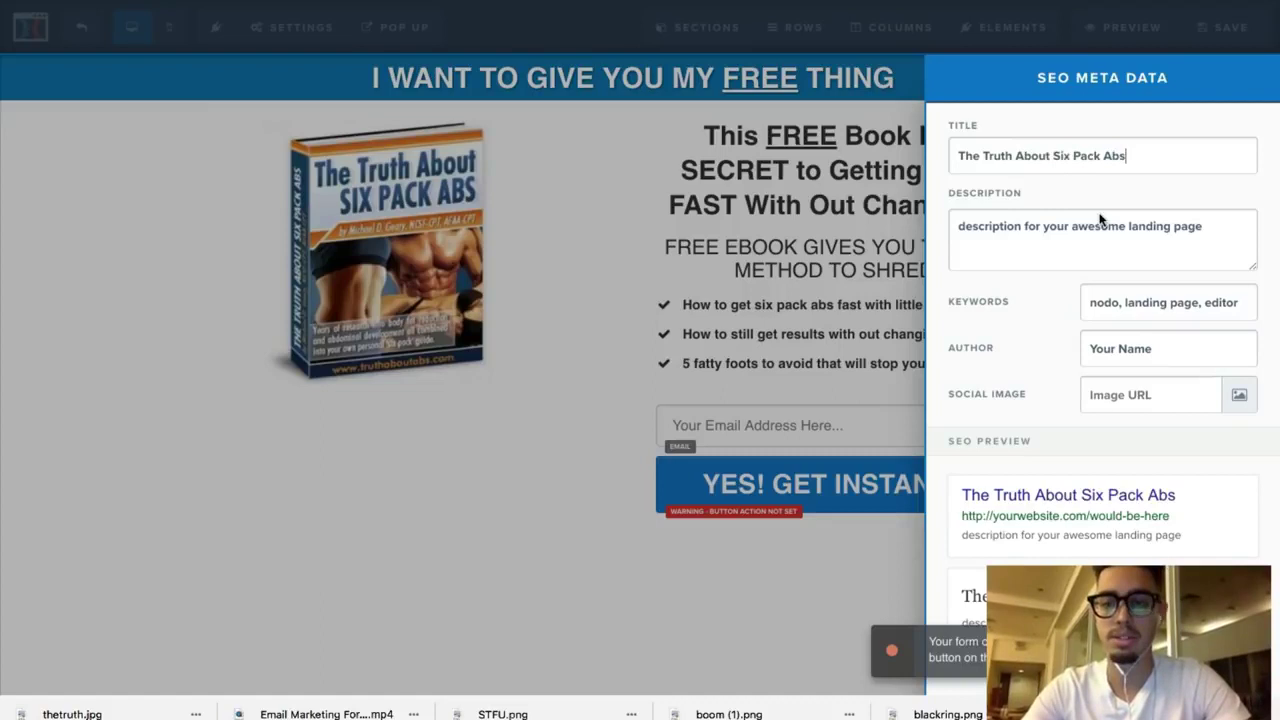
left_click(1060, 302)
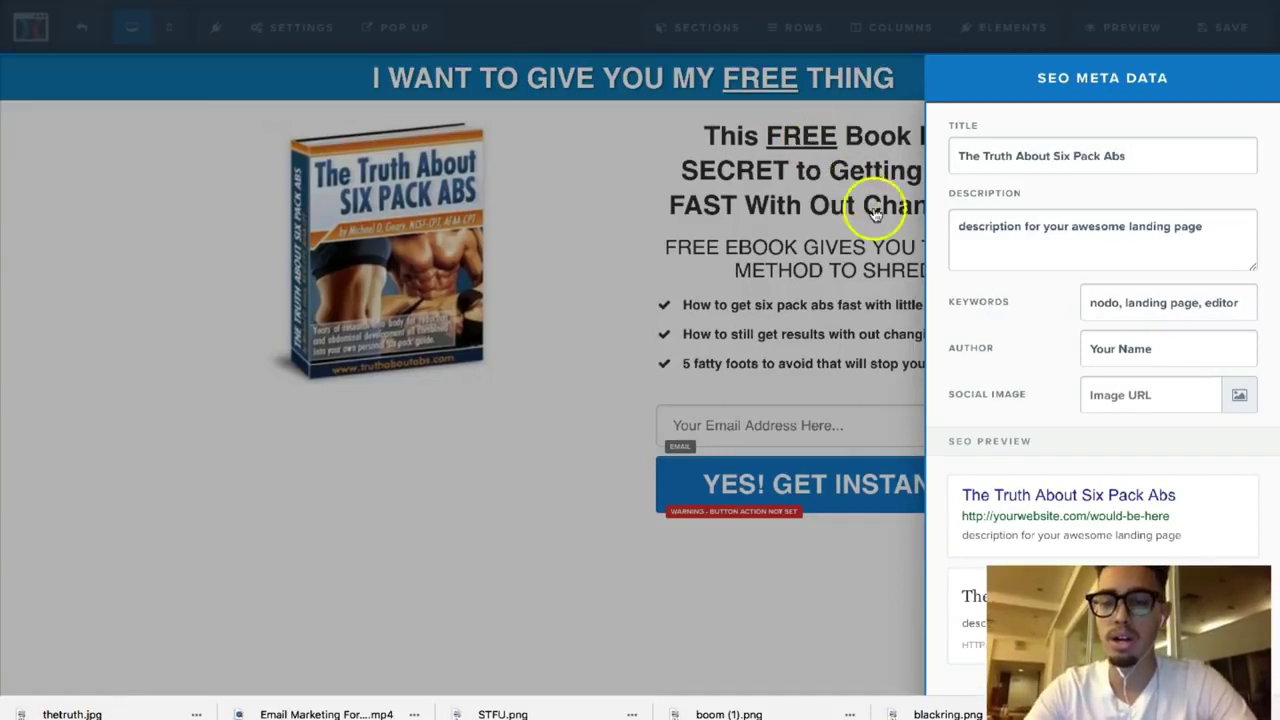
left_click_drag(1231, 231, 895, 198)
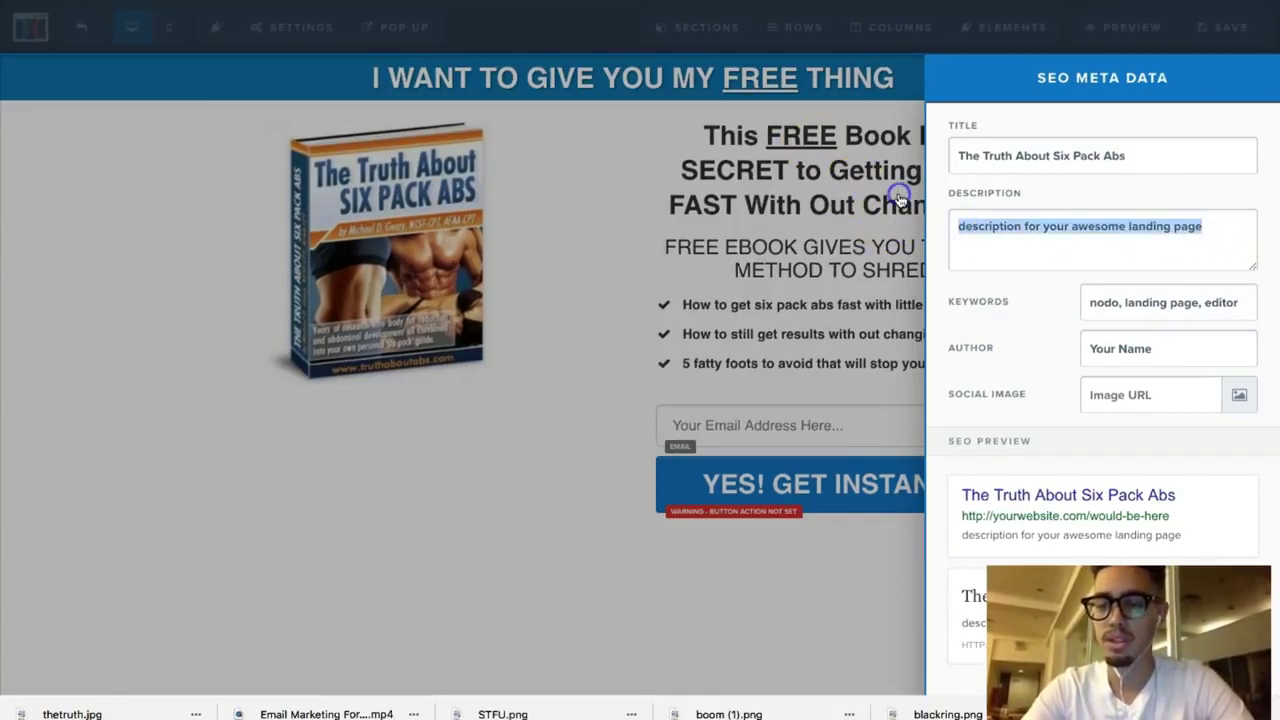
key("BackSpace")
left_click(829, 337)
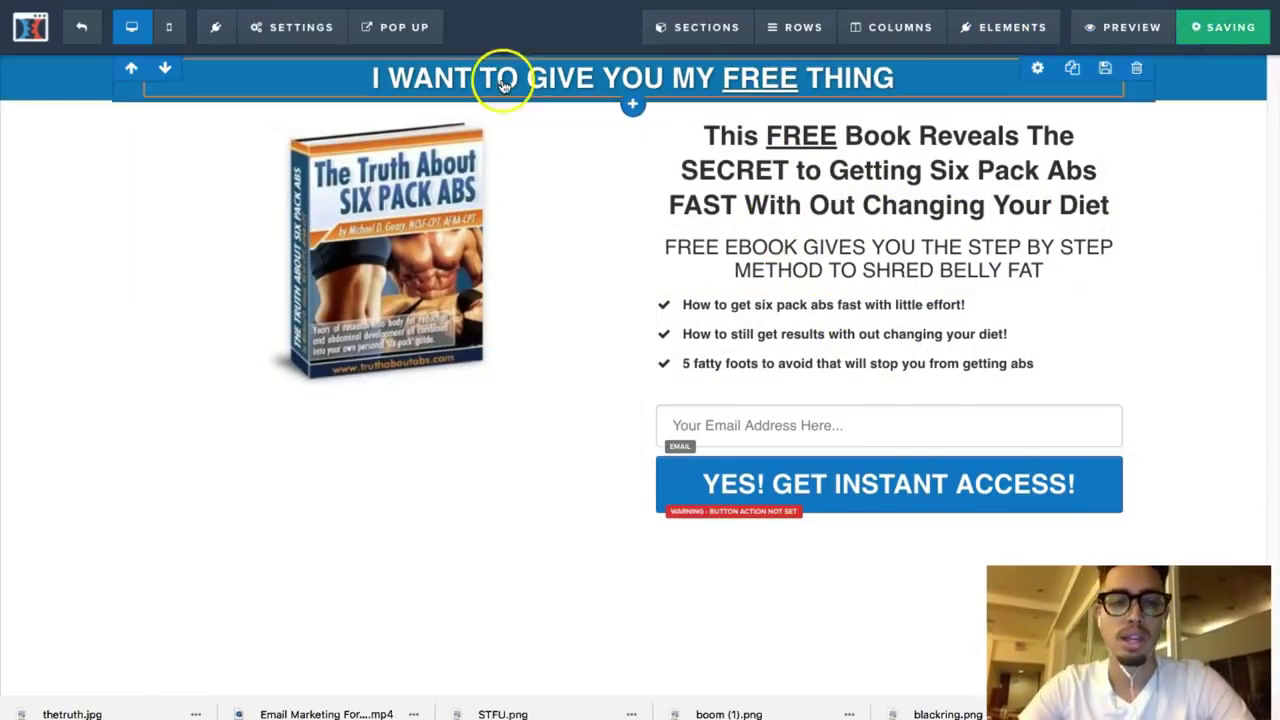
Step: In Mobile view, give the top banner headline a 24px mobile font size
left_click(170, 42)
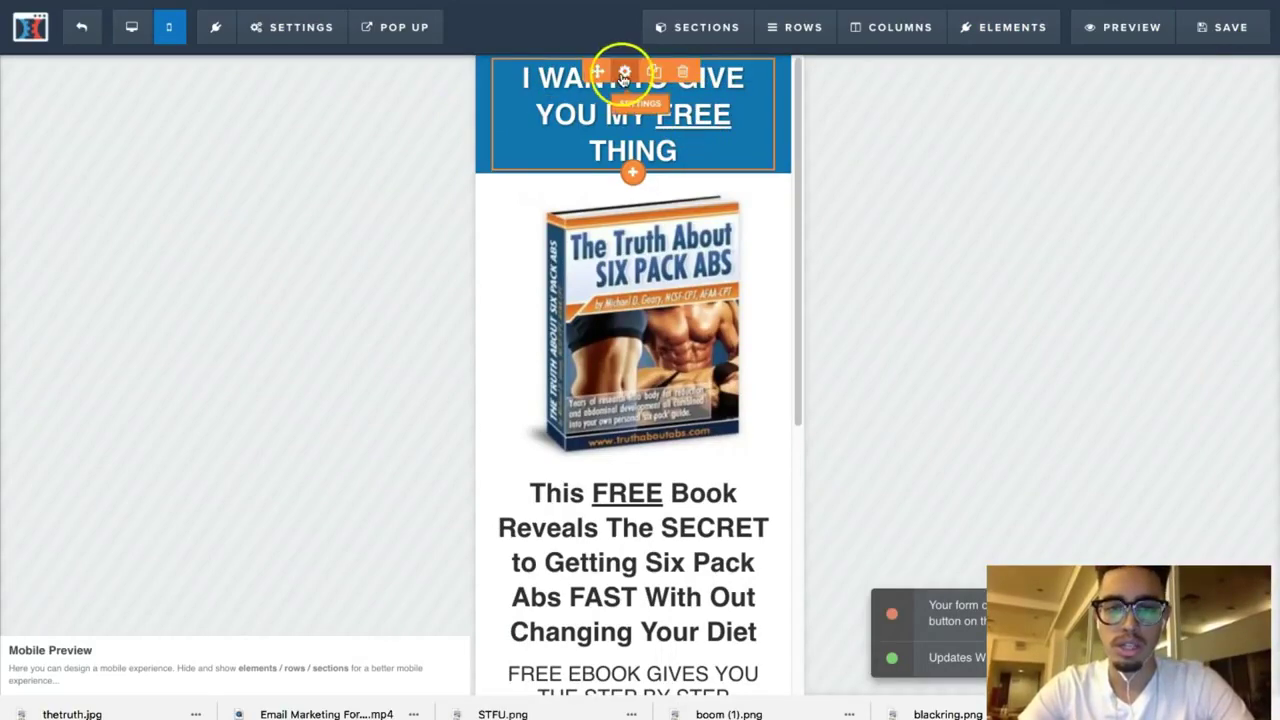
left_click(765, 162)
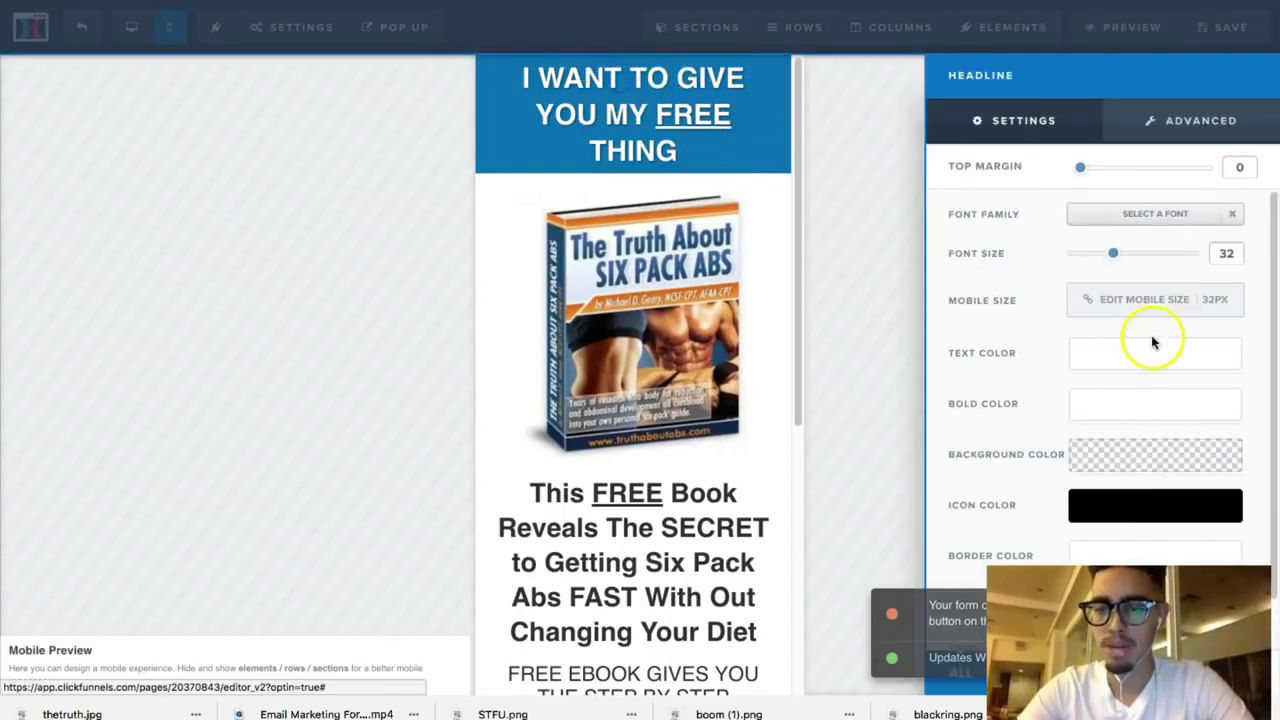
left_click(1130, 299)
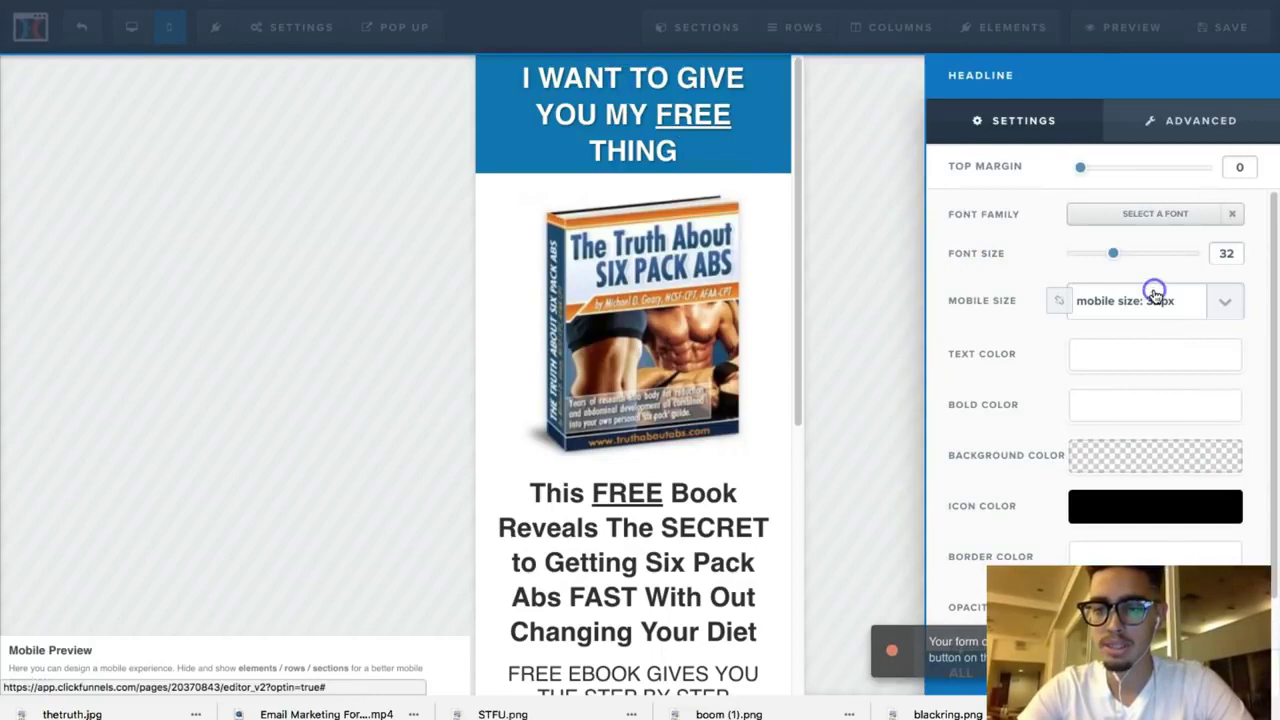
left_click(1112, 302)
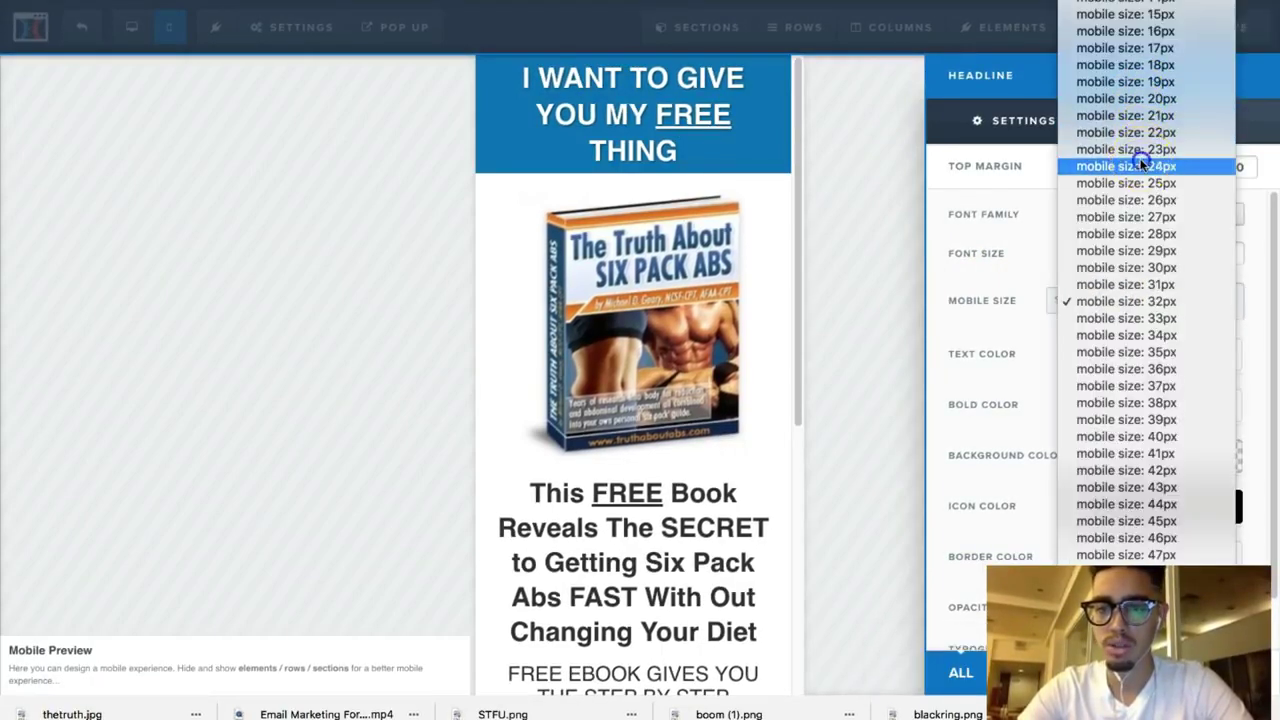
left_click(1142, 166)
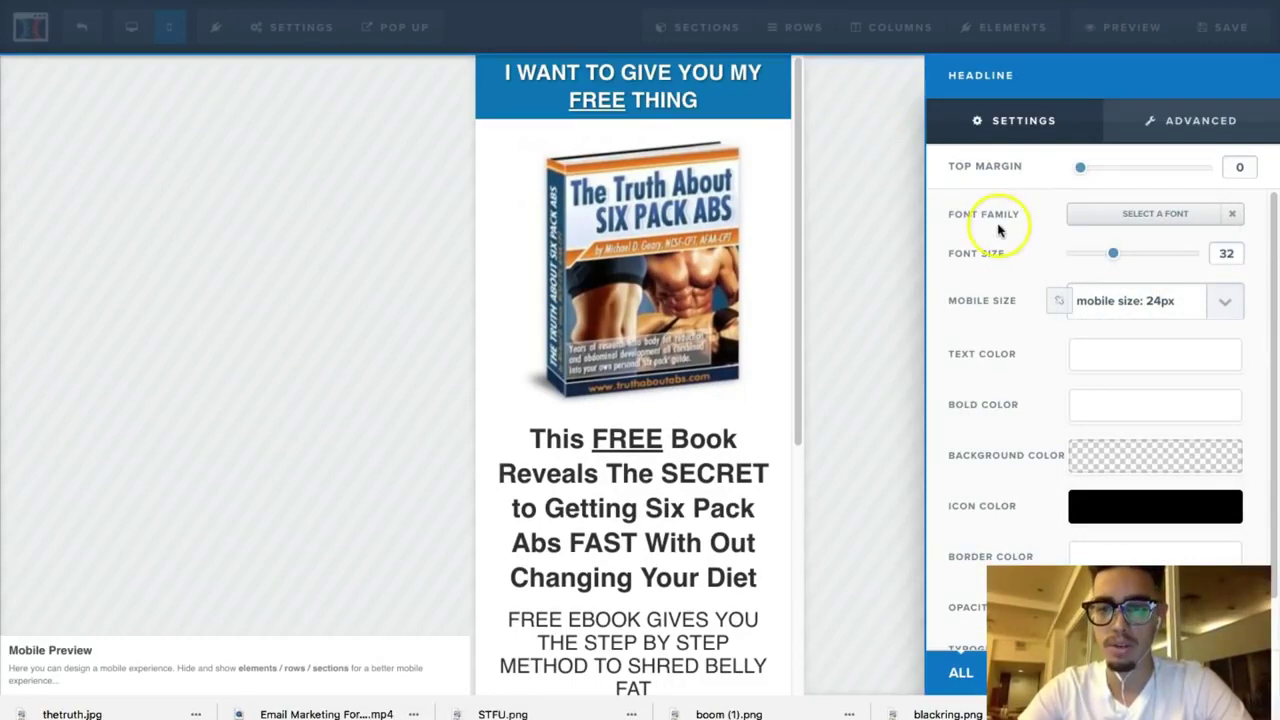
left_click(902, 246)
Step: Set the main headline's mobile font size to 24px
scroll(770, 356, "down", 3)
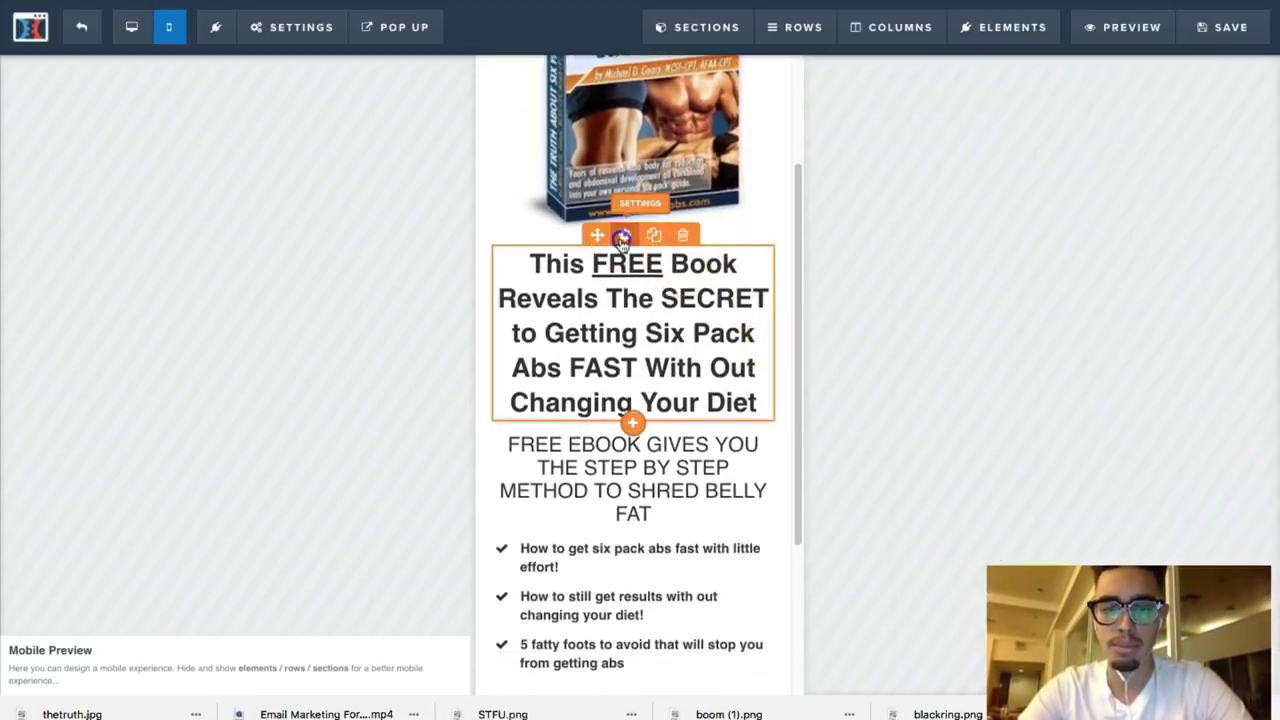
left_click(621, 237)
left_click(1133, 310)
left_click(1131, 309)
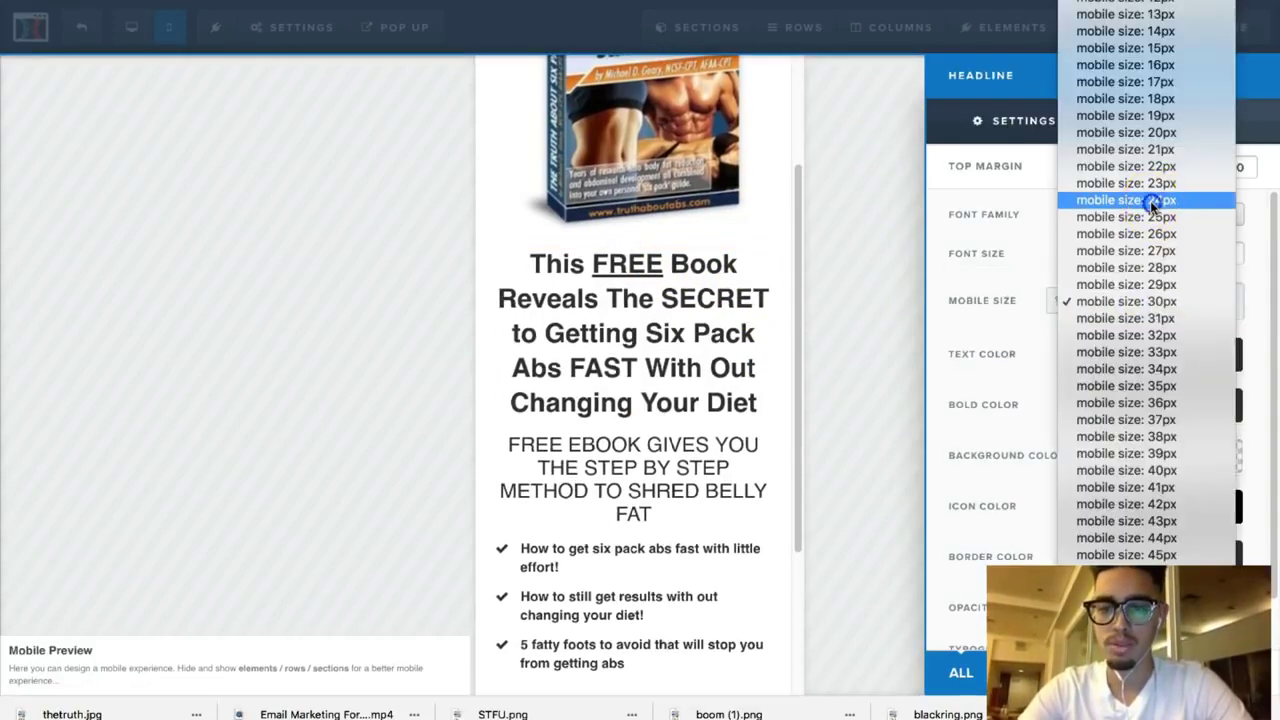
left_click(1153, 201)
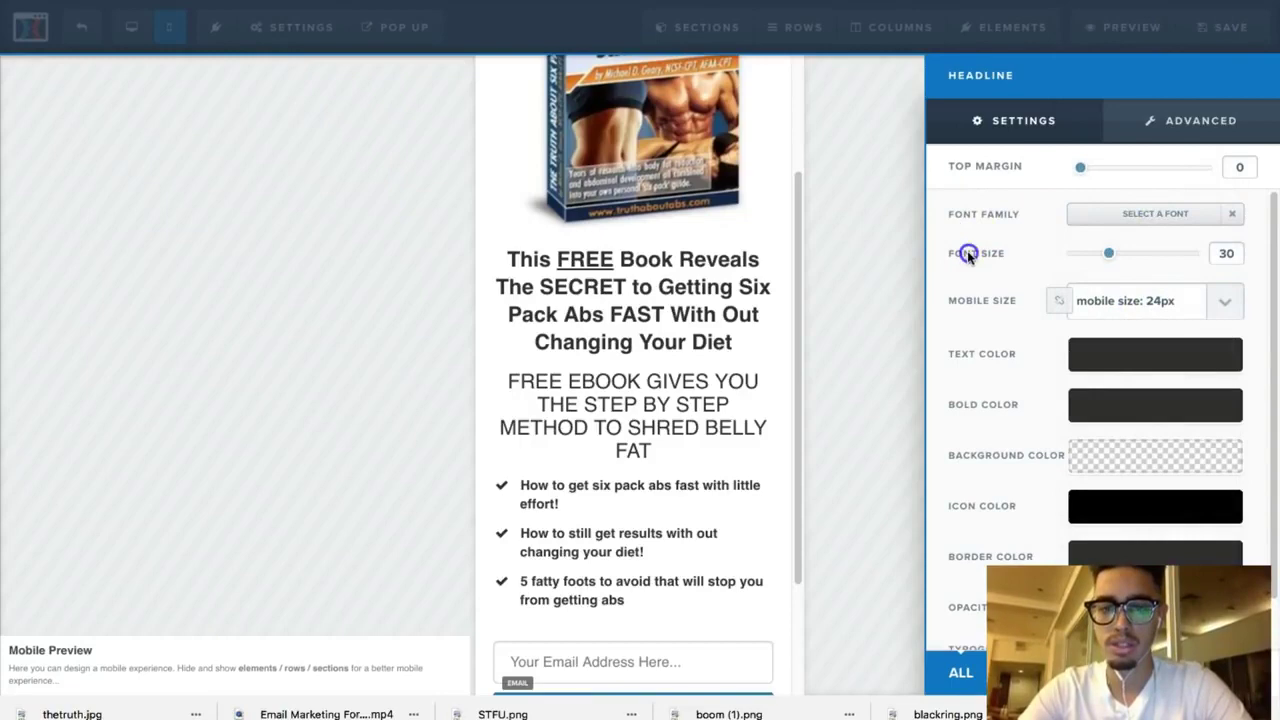
left_click(827, 317)
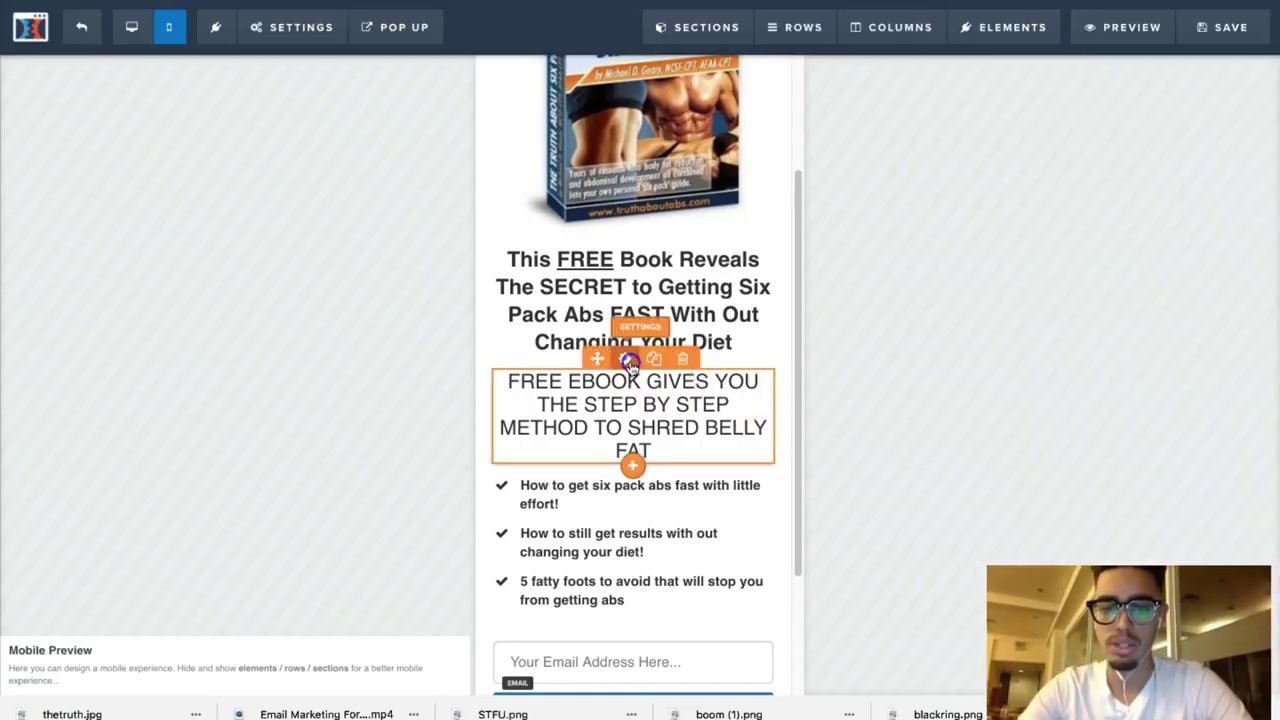
Step: Set the sub-headline's mobile font size to 16px
left_click(625, 358)
left_click(1143, 296)
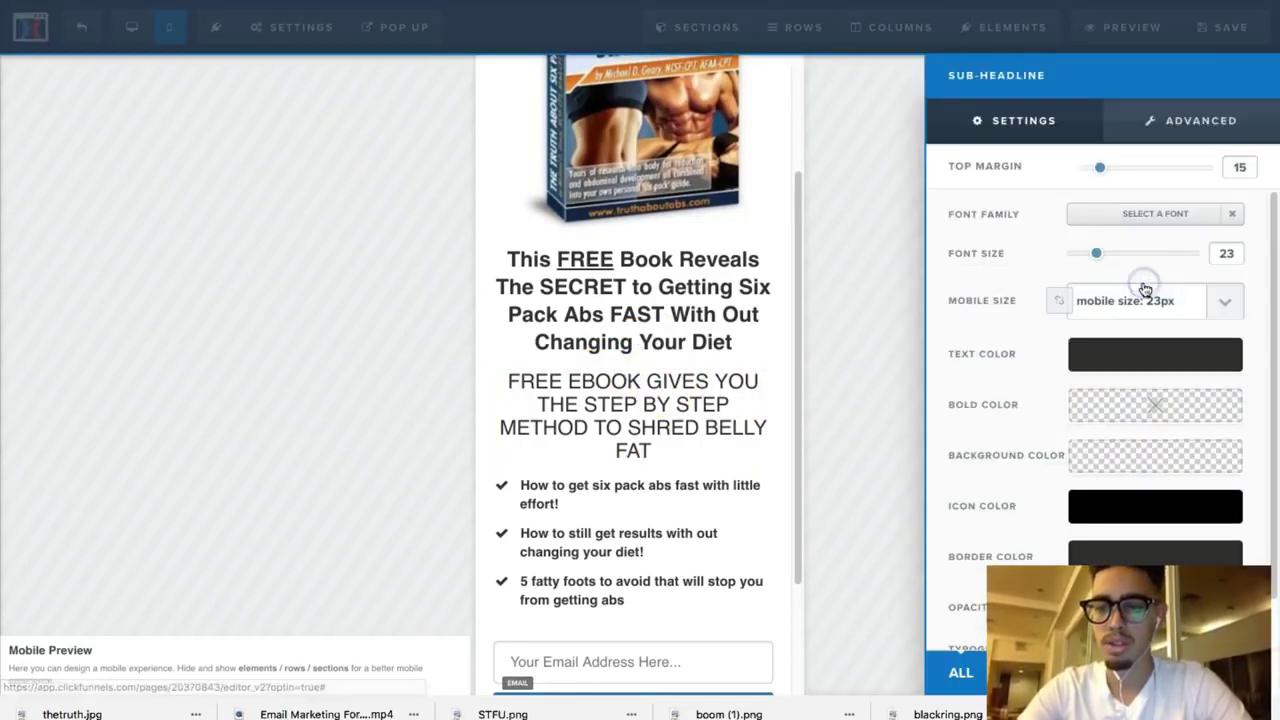
left_click(1144, 298)
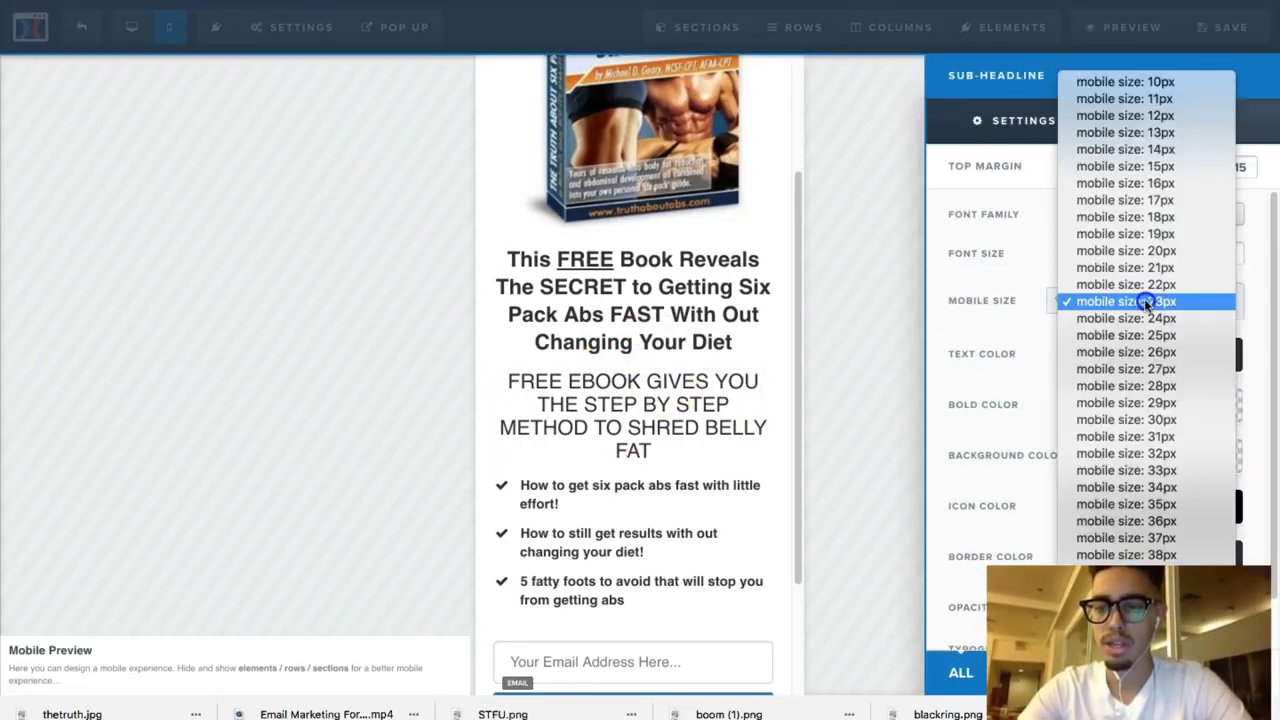
left_click(1155, 216)
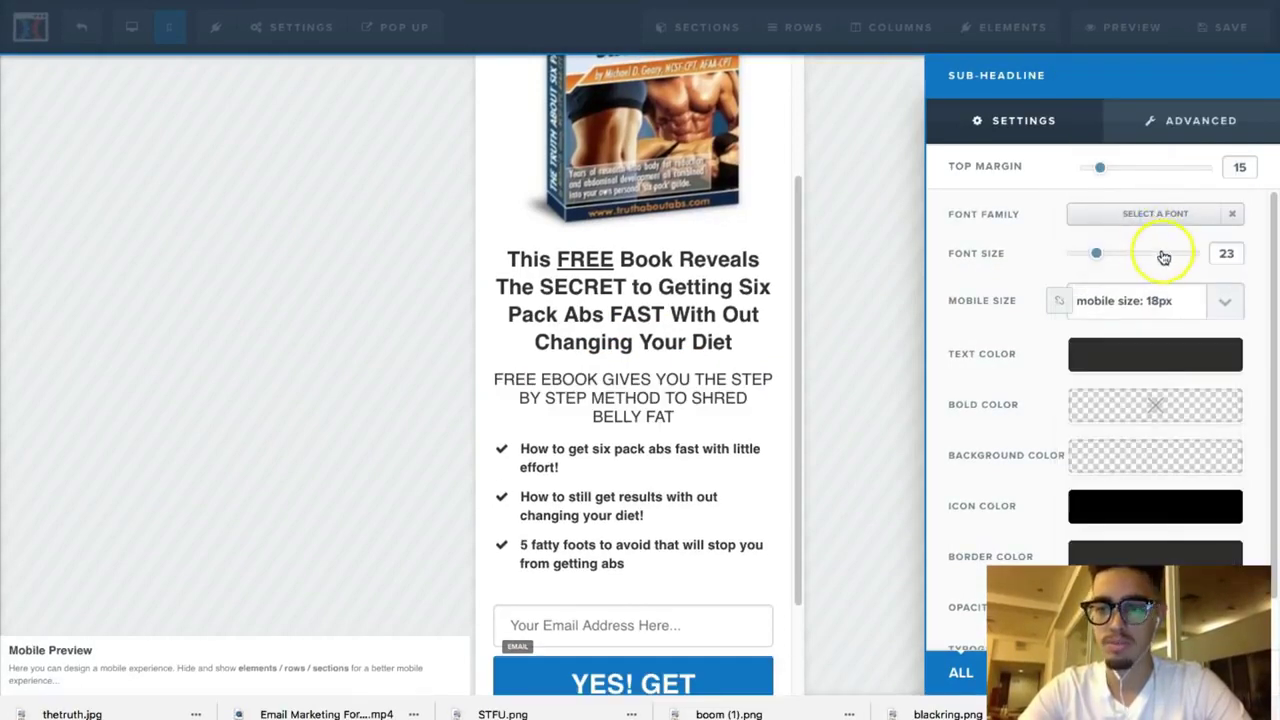
left_click(1150, 305)
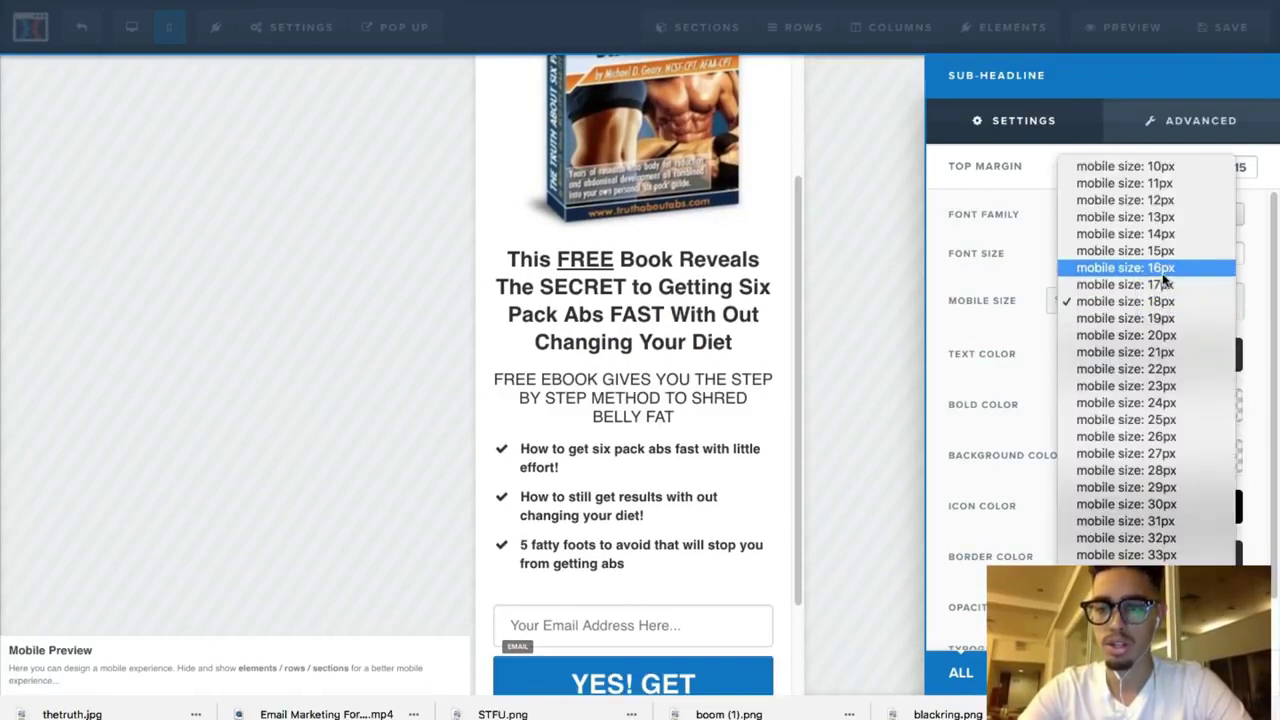
left_click(1160, 270)
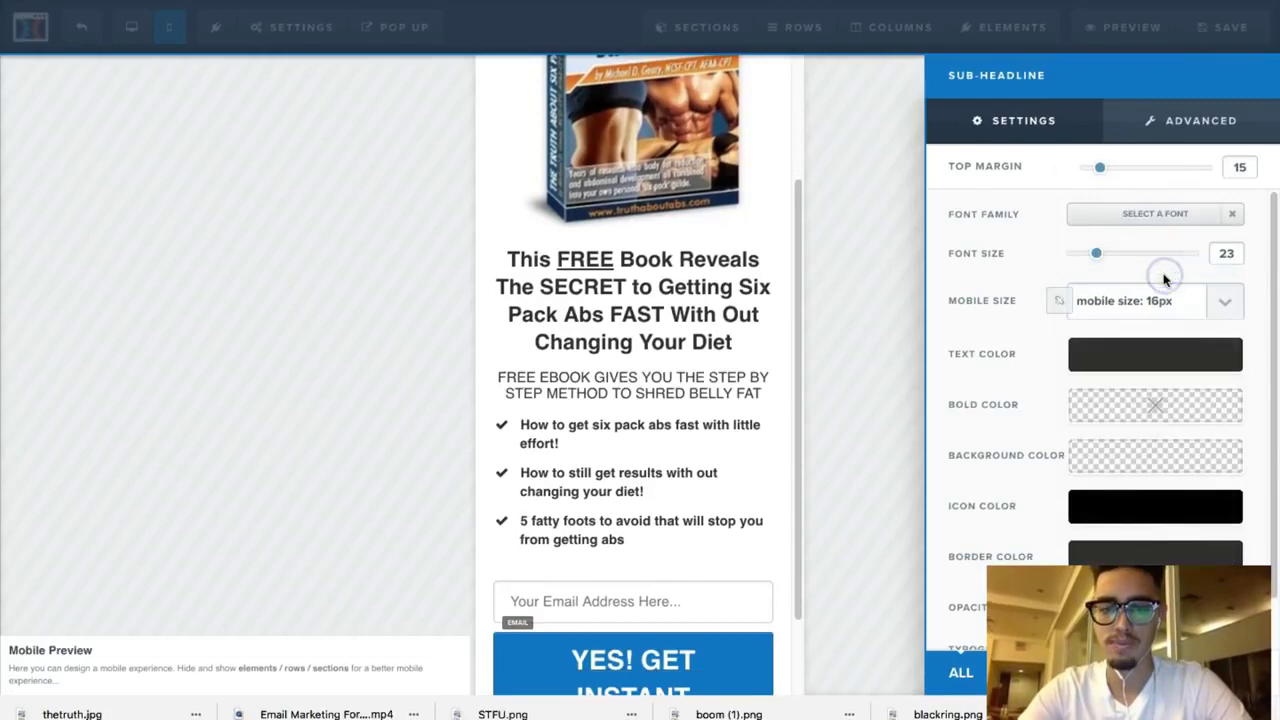
left_click(893, 339)
Step: Set the opt-in button text's mobile font size to 18px
scroll(672, 500, "down", 3)
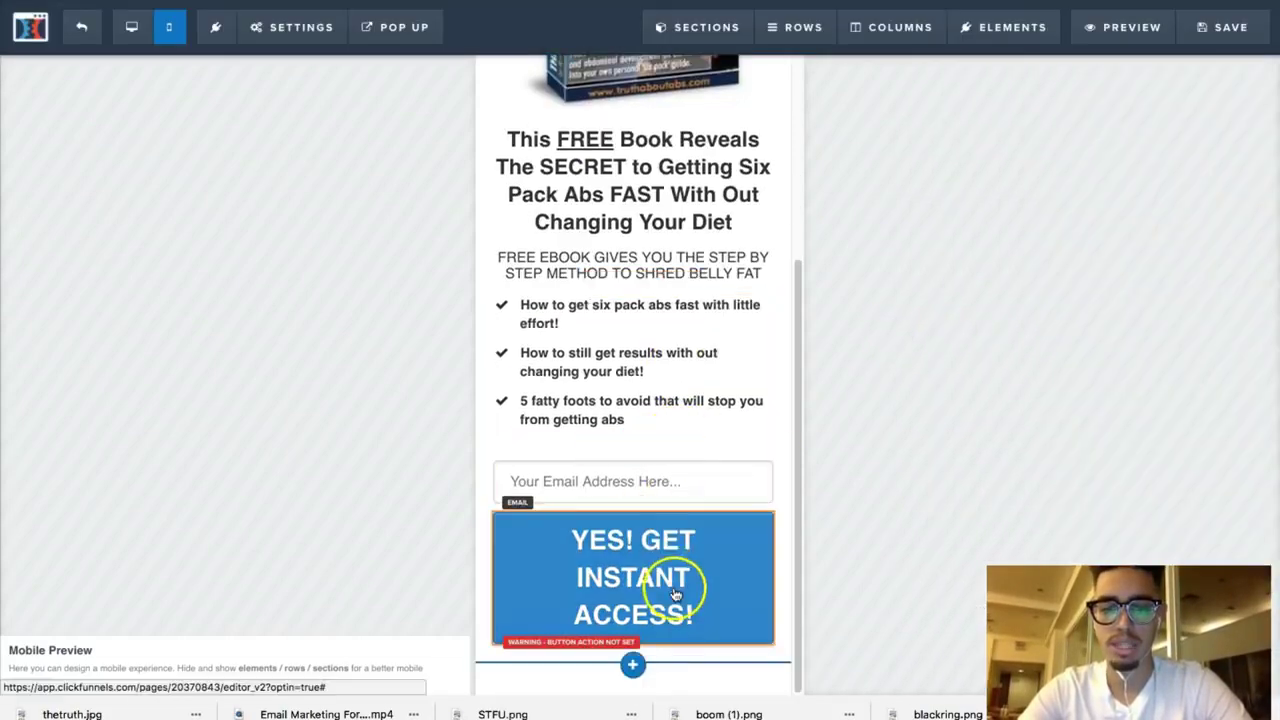
left_click(756, 538)
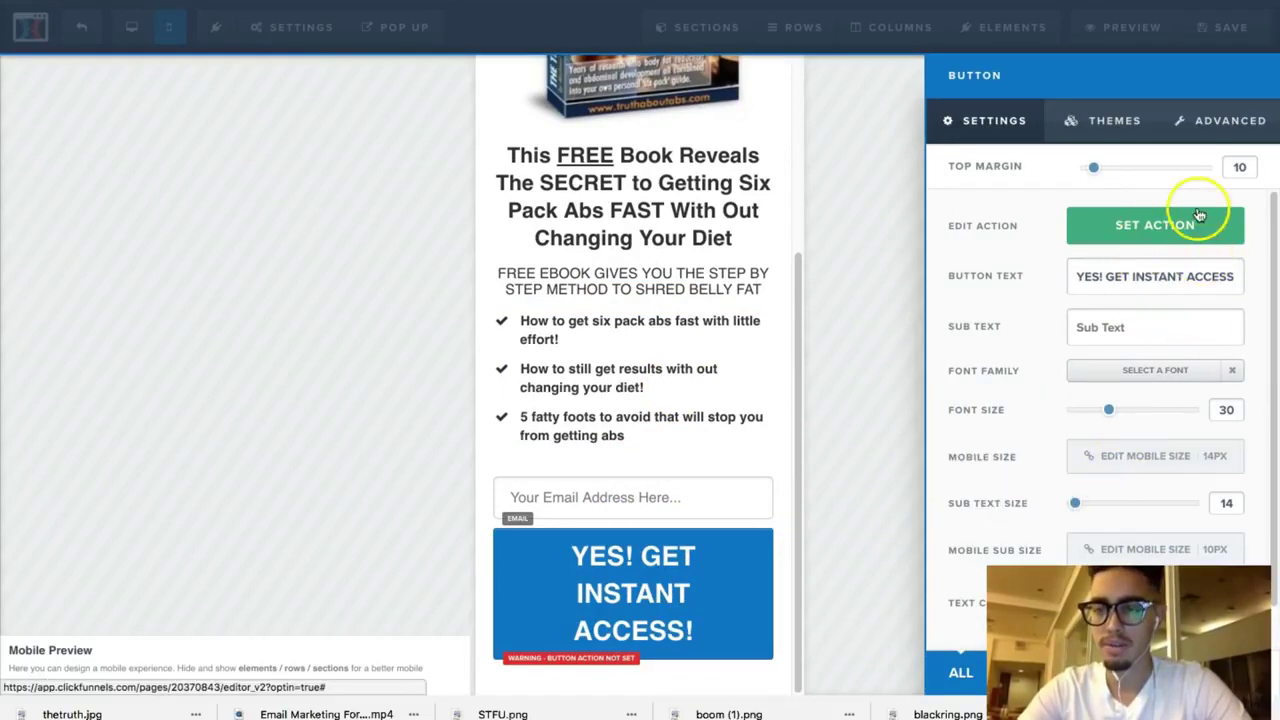
left_click(1148, 457)
left_click(1155, 458)
left_click(1166, 491)
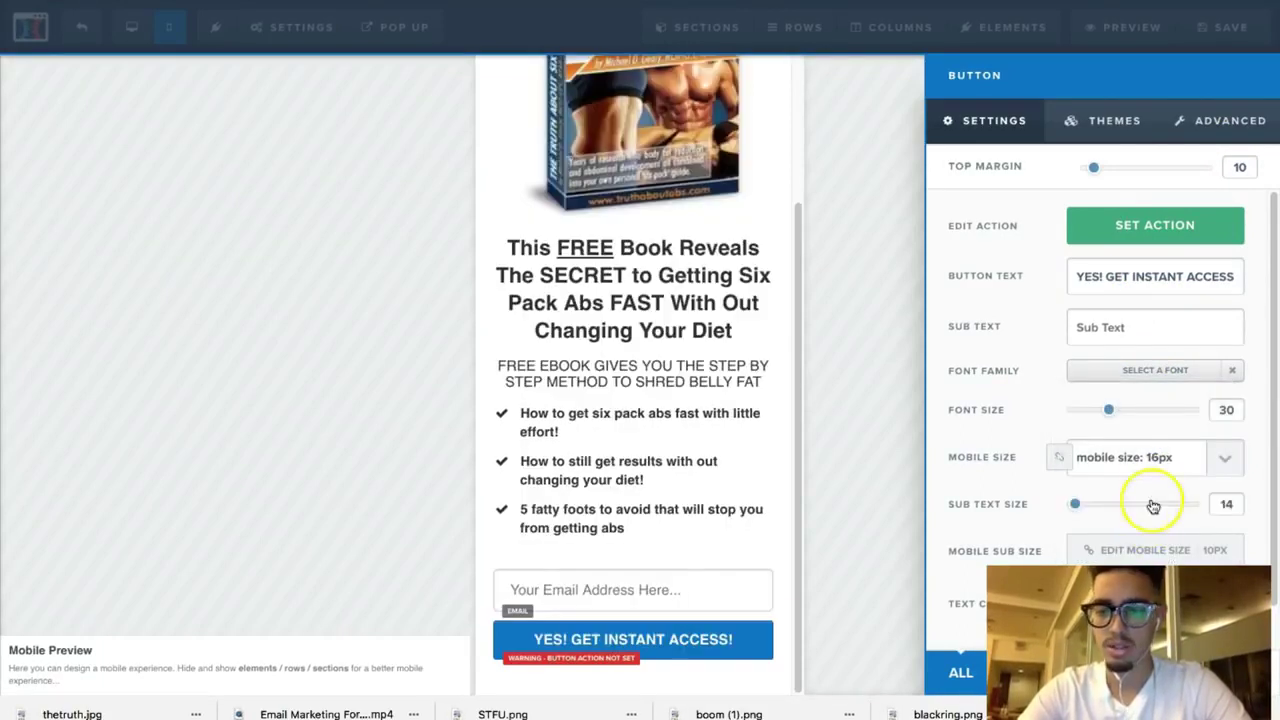
left_click(1155, 462)
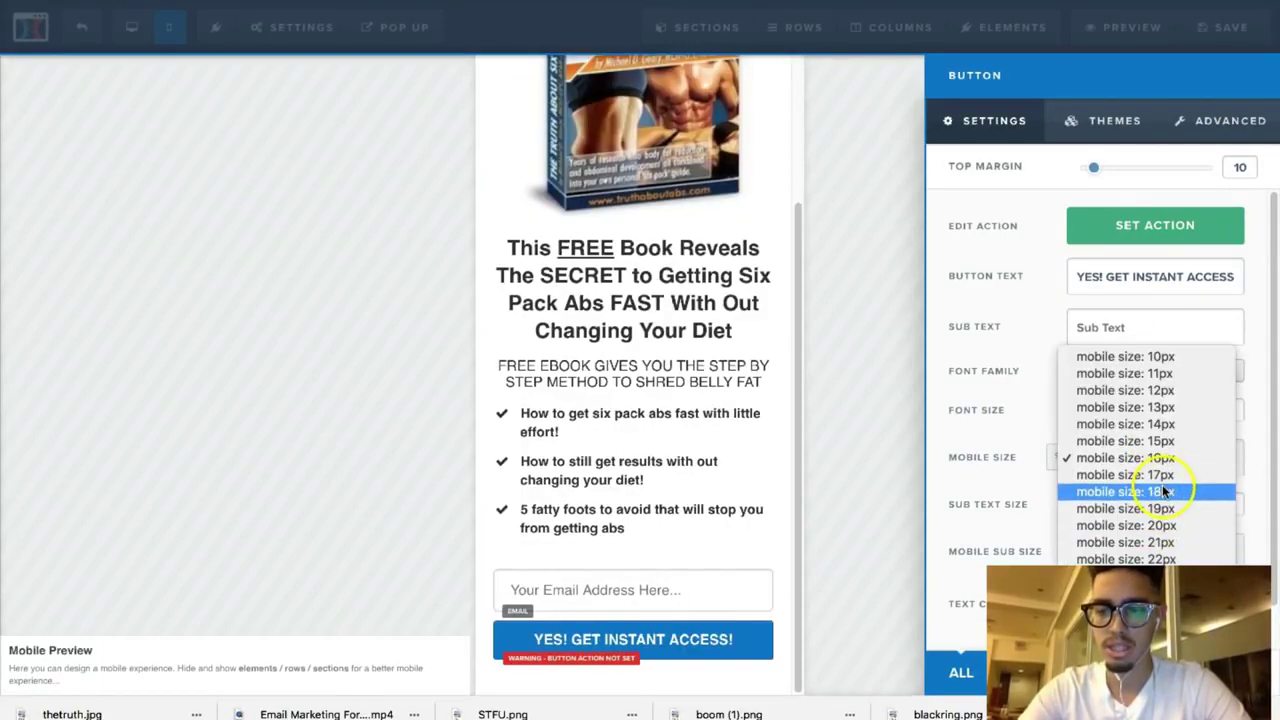
left_click(1162, 488)
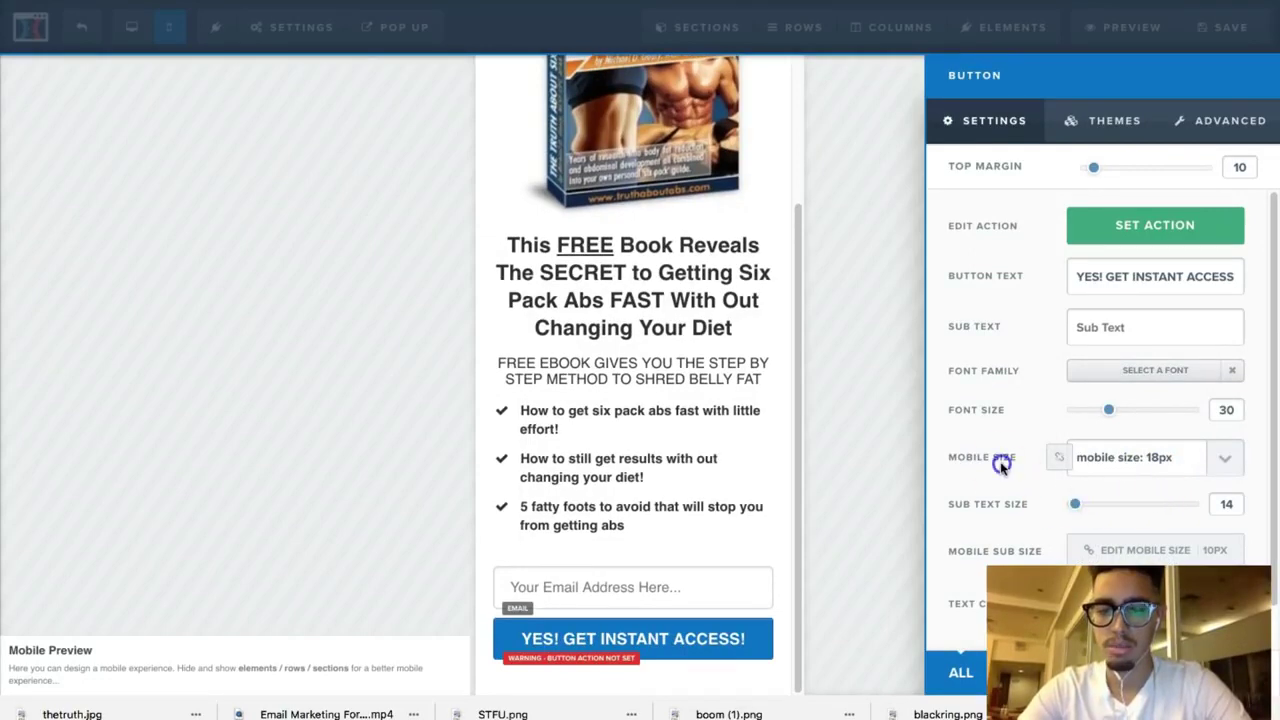
left_click(854, 446)
Step: Review the mobile layout of the opt-in page and save it
scroll(705, 423, "up", 1)
scroll(705, 423, "up", 1)
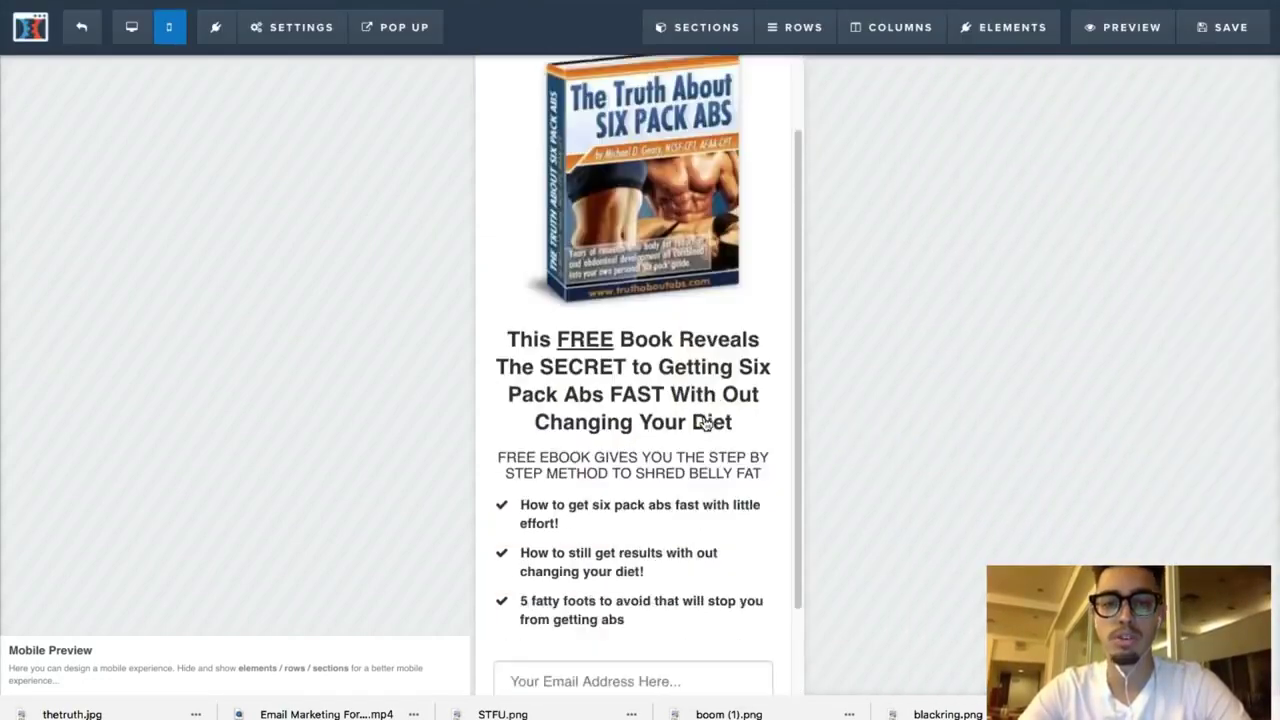
scroll(714, 400, "down", 3)
scroll(716, 396, "up", 2)
scroll(716, 396, "down", 2)
scroll(716, 396, "up", 2)
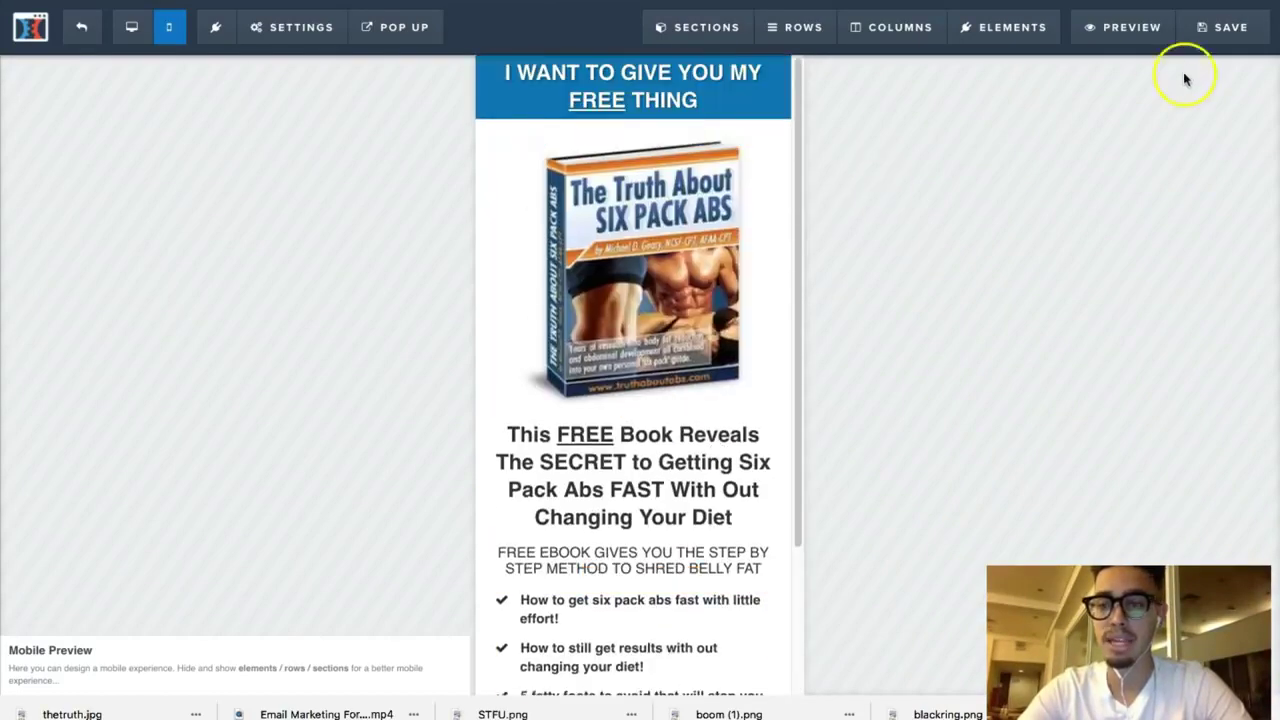
left_click(1232, 28)
Step: Check the book cover in mobile view, switch back to Desktop, and exit the editor
left_click(701, 358)
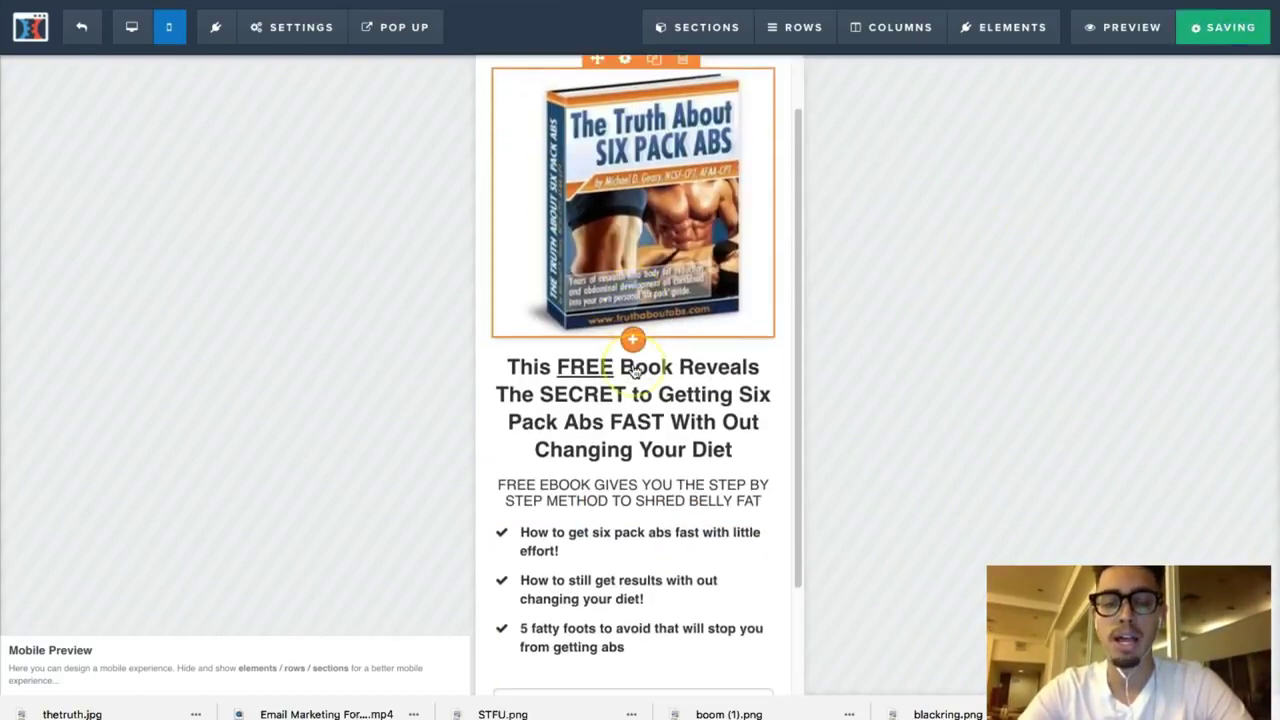
scroll(633, 380, "down", 2)
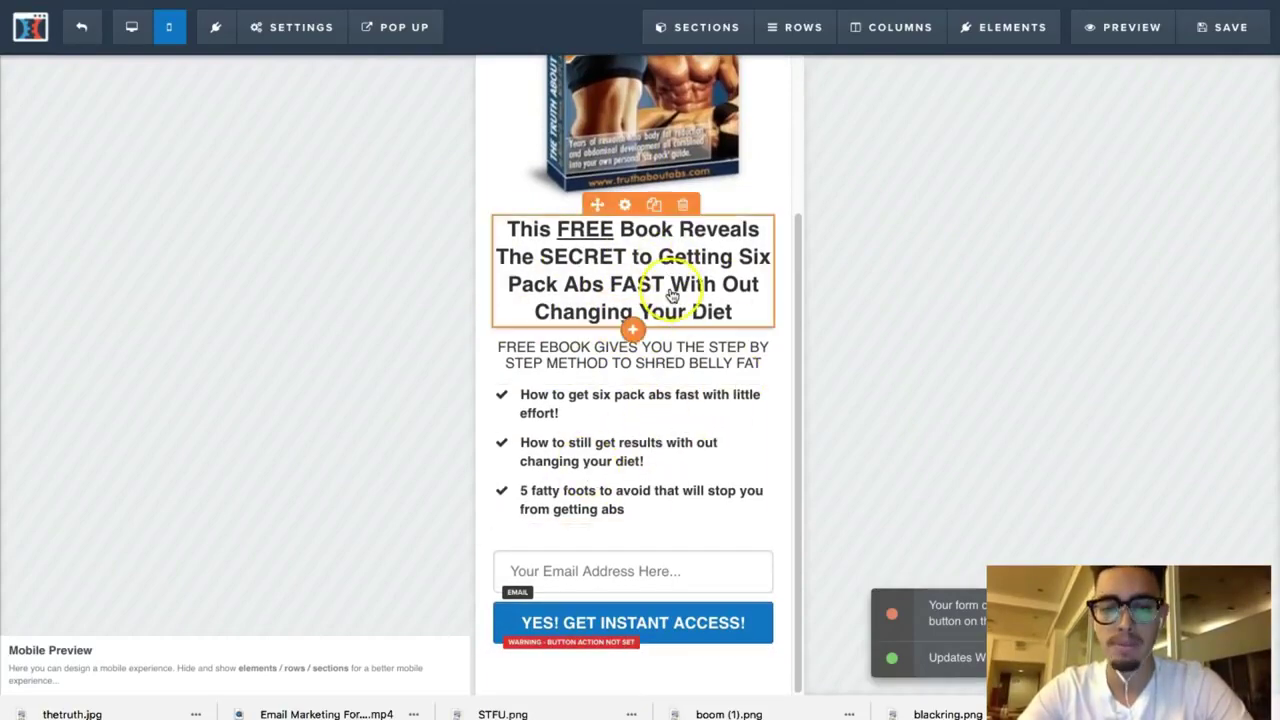
scroll(665, 285, "up", 2)
scroll(672, 296, "down", 2)
scroll(672, 296, "up", 2)
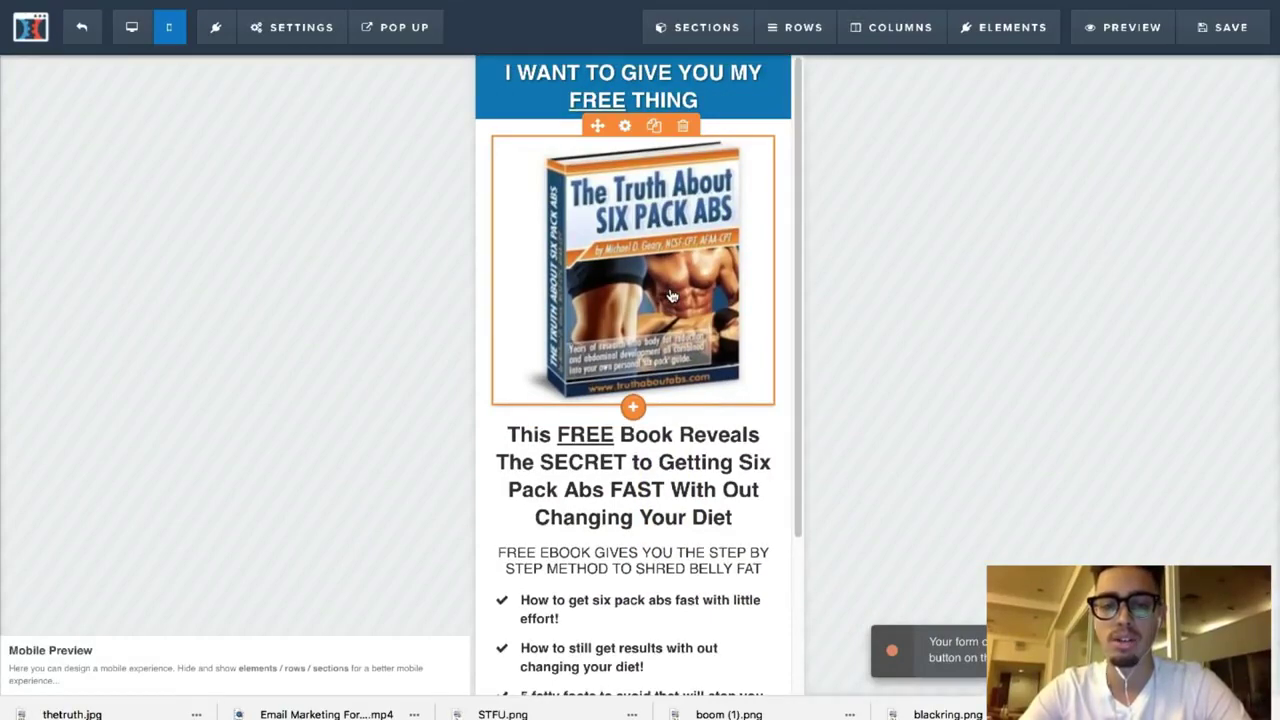
scroll(672, 296, "down", 3)
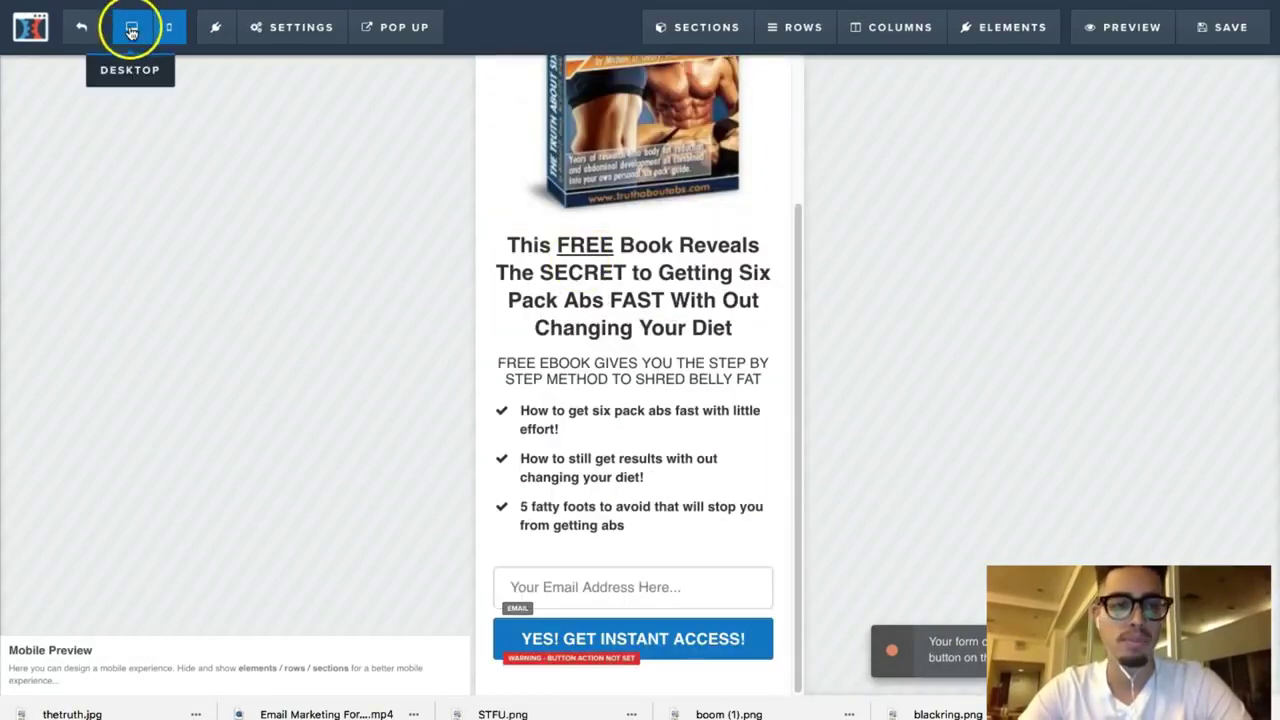
left_click(131, 27)
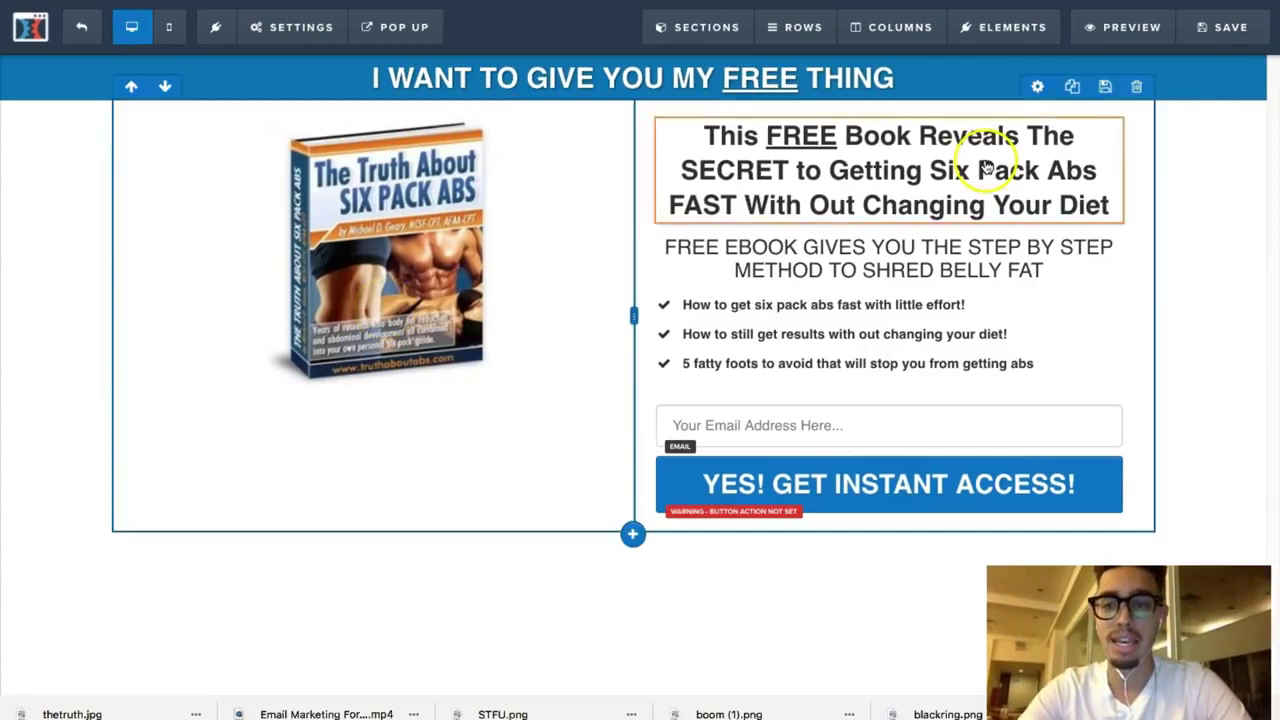
left_click(85, 30)
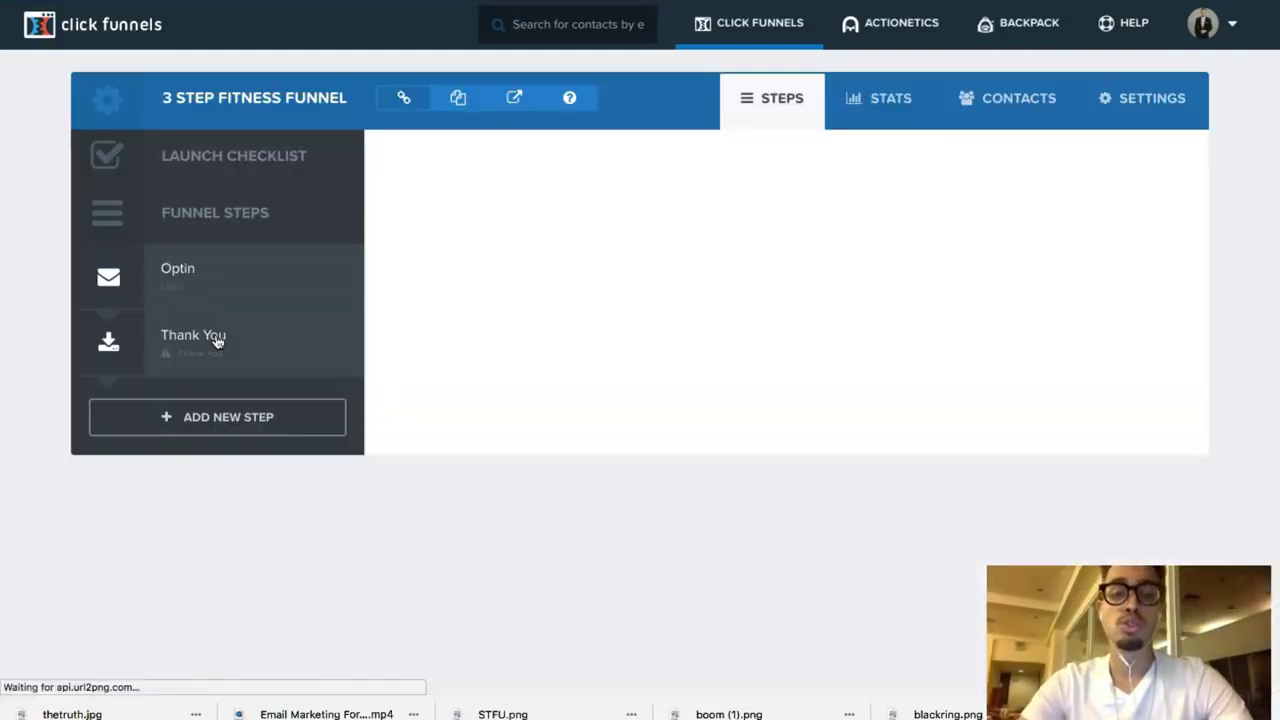
Step: Open the Thank You step and apply the Simple Download Page template
left_click(262, 345)
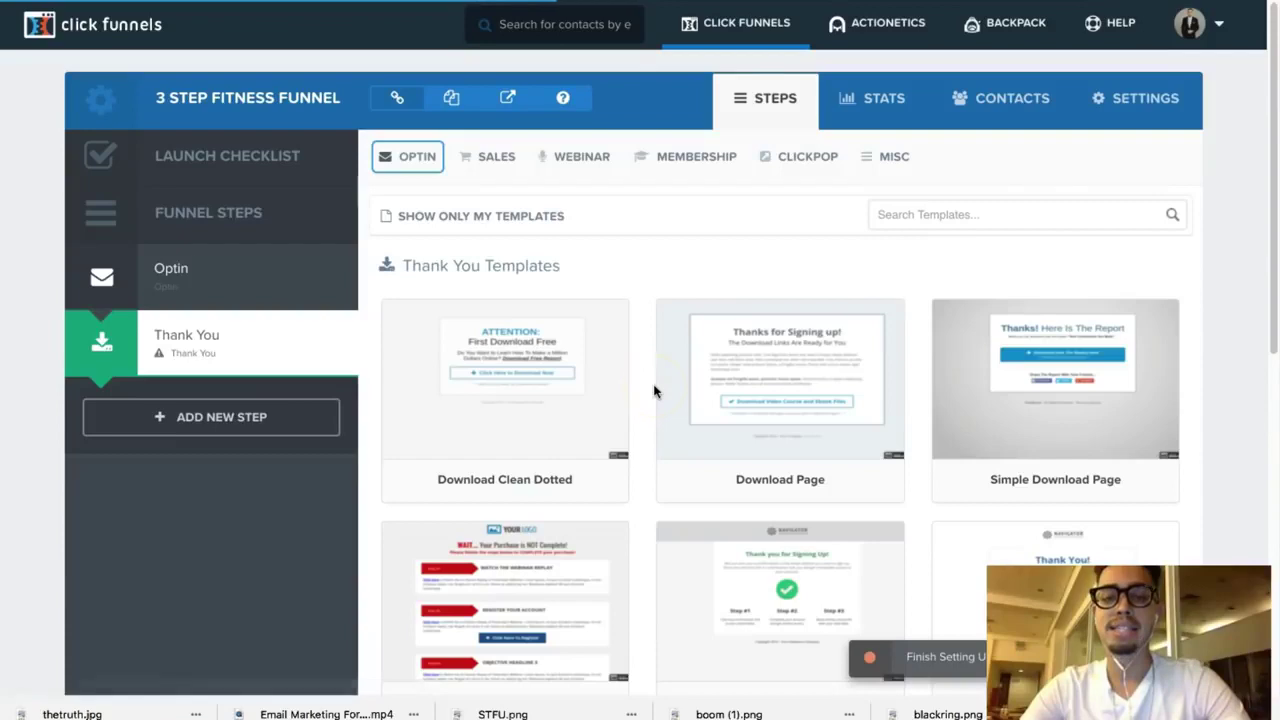
scroll(680, 390, "down", 5)
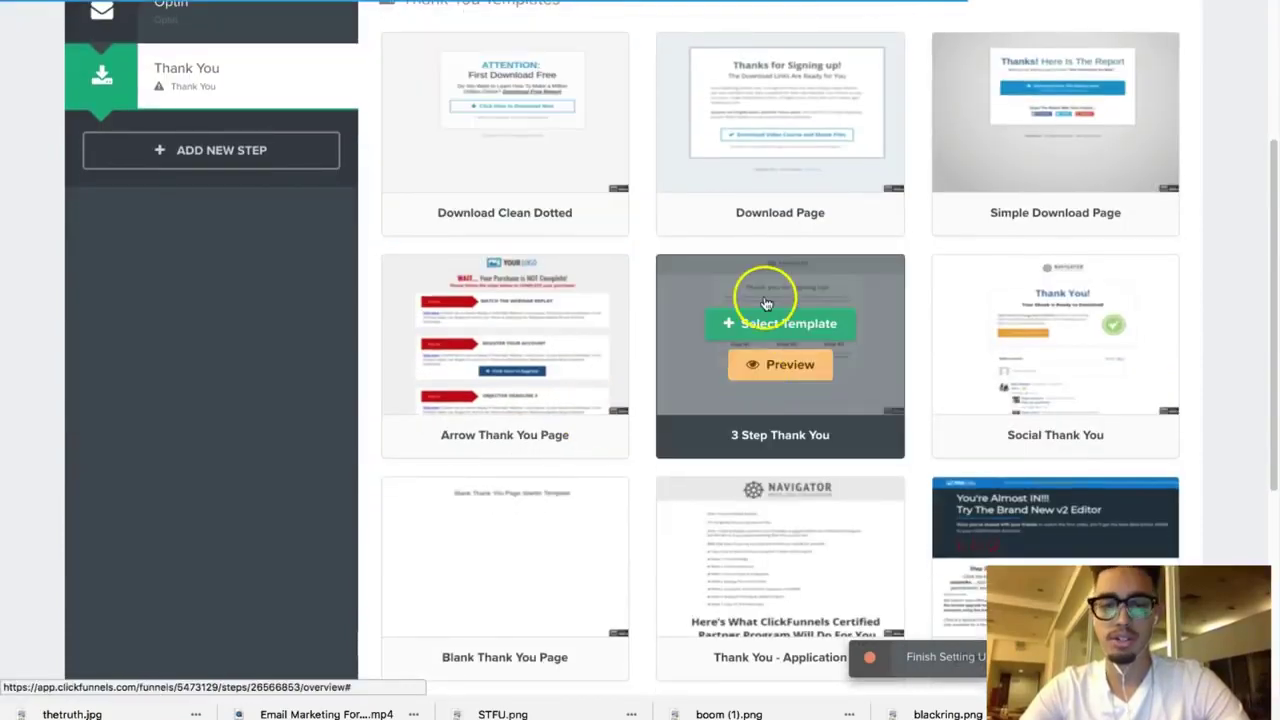
scroll(765, 290, "up", 4)
left_click(1008, 308)
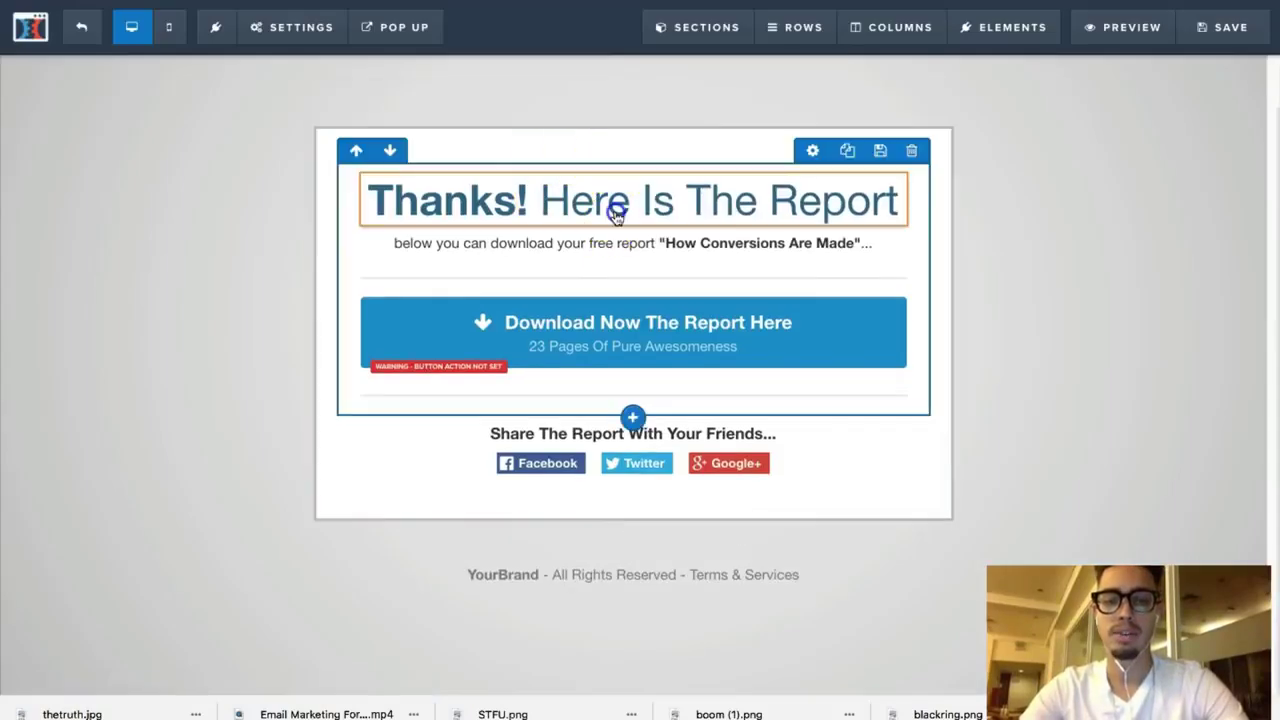
Step: Replace the headline with 'The FREE book is on it's way to your inbox! May take 10 to 25 minutes'
left_click(614, 206)
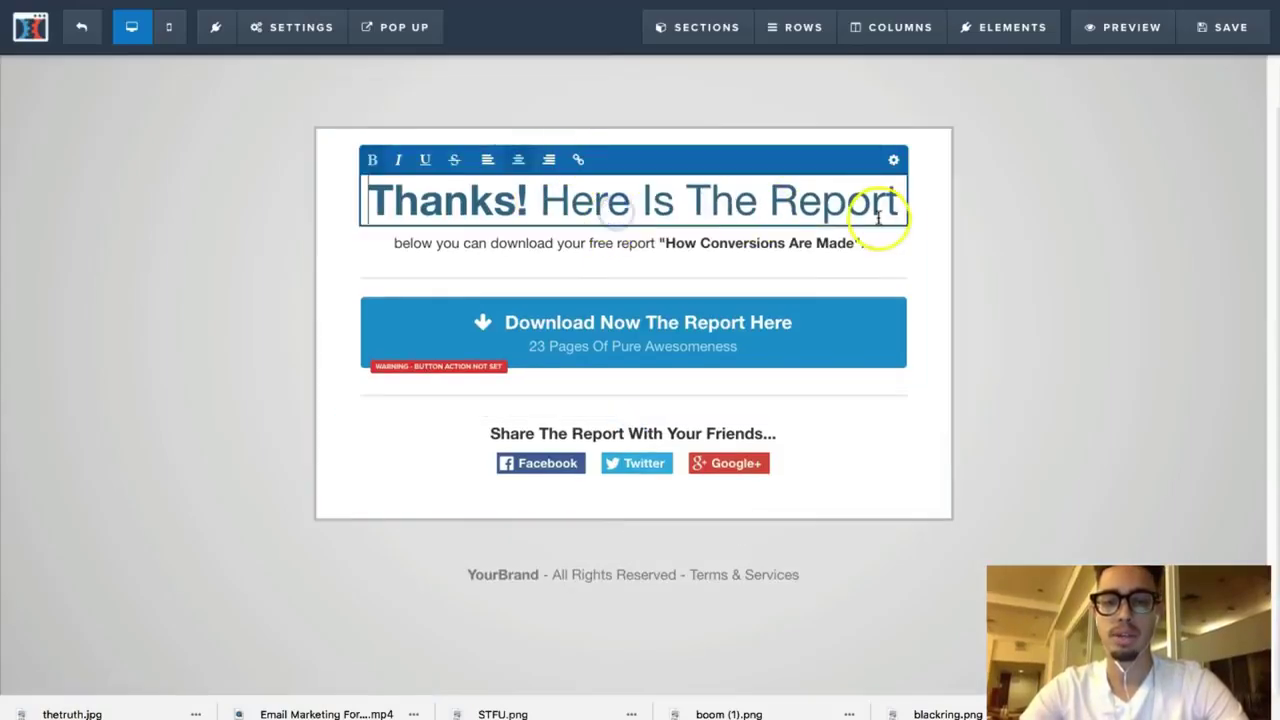
left_click_drag(895, 209, 357, 217)
left_click(503, 196)
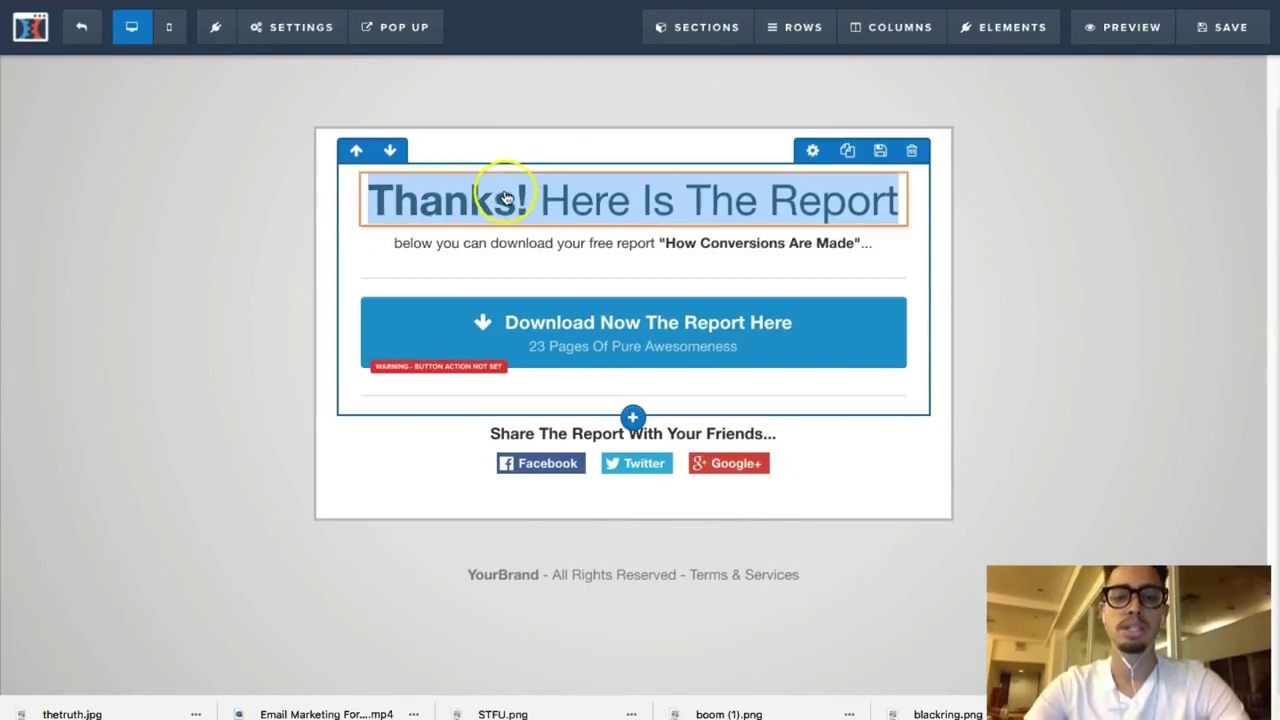
type("Th")
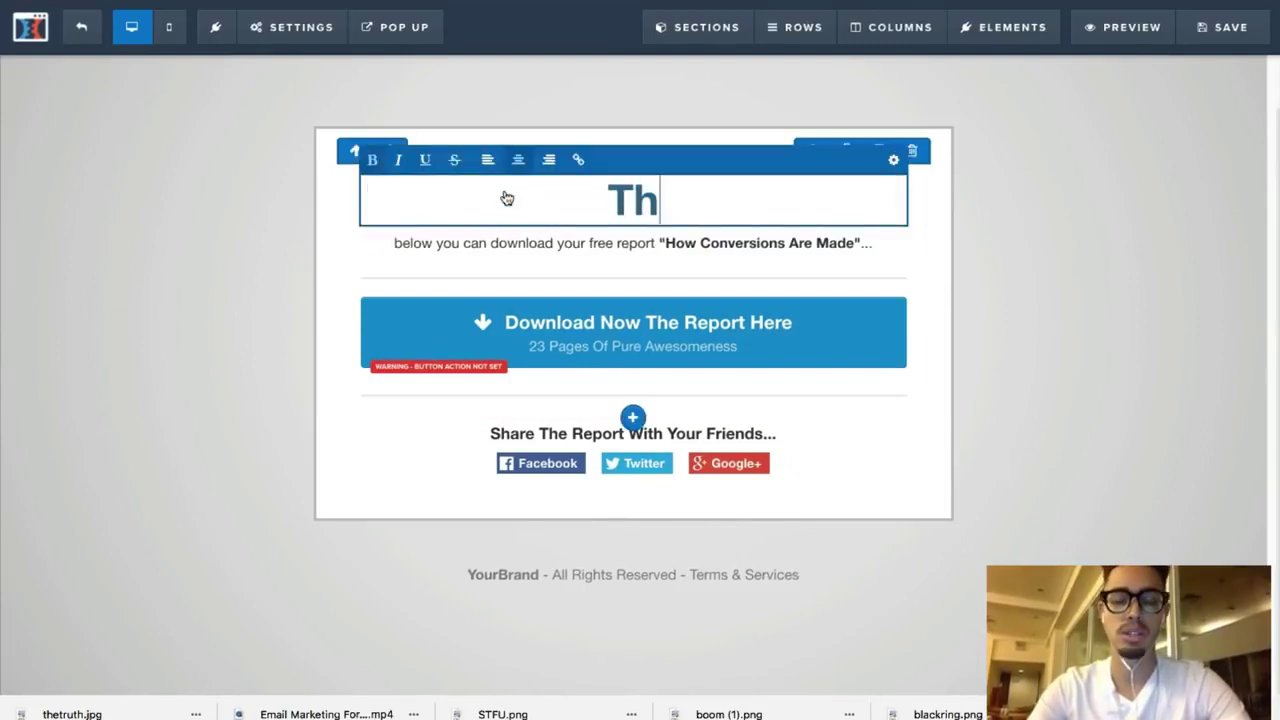
type("E")
key("BackSpace")
type("e ")
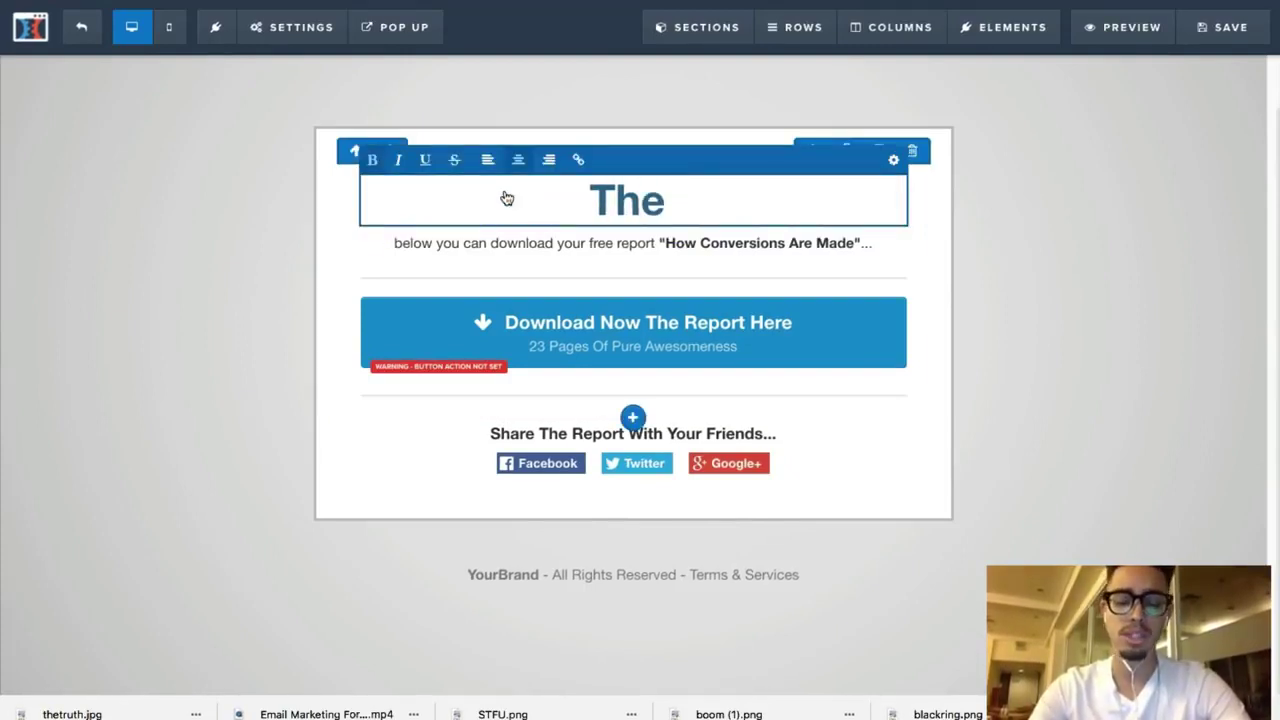
type("THANK")
key("BackSpace")
key("BackSpace")
key("BackSpace")
key("BackSpace")
key("BackSpace")
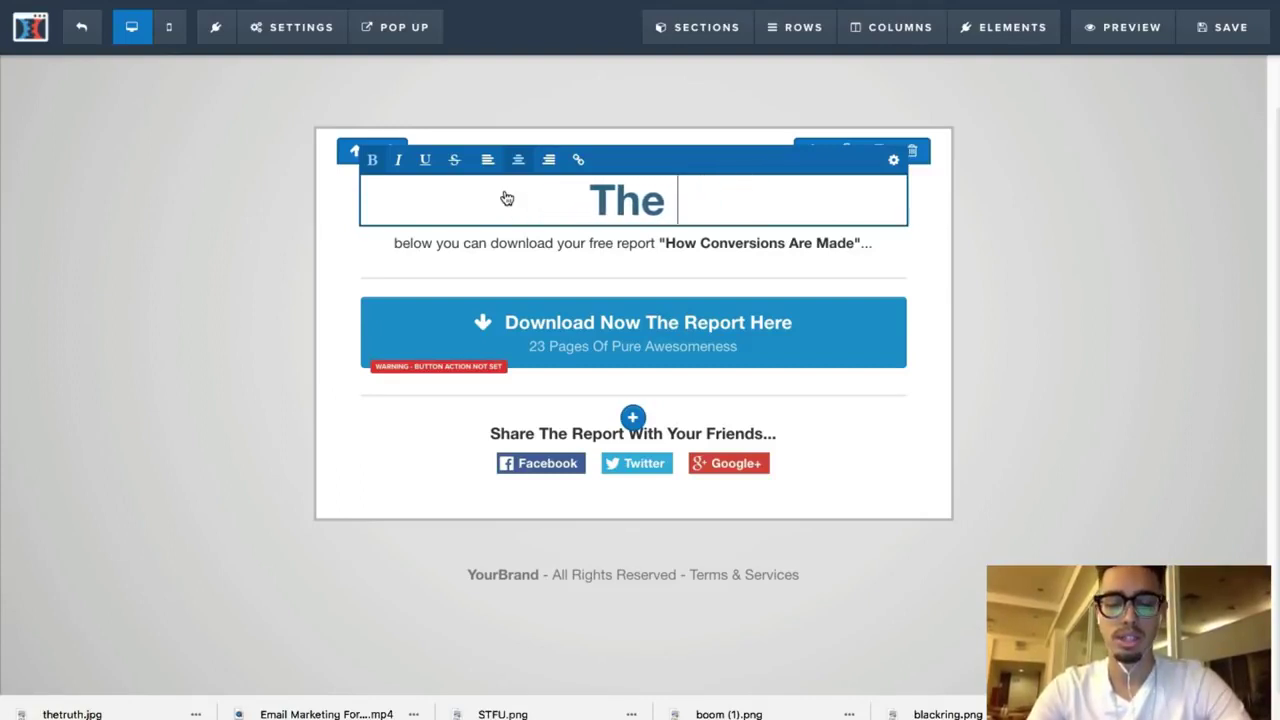
type("EB")
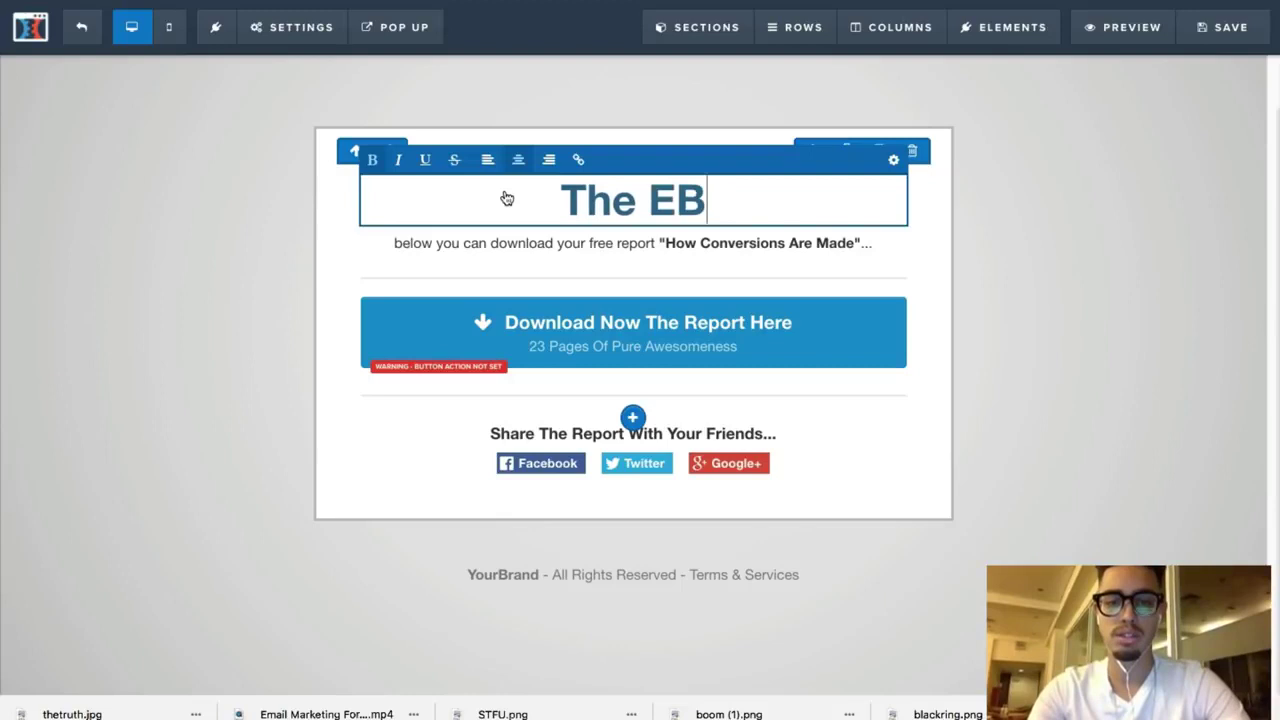
key("BackSpace")
key("BackSpace")
type("FREE book is on it;s")
key("BackSpace")
key("BackSpace")
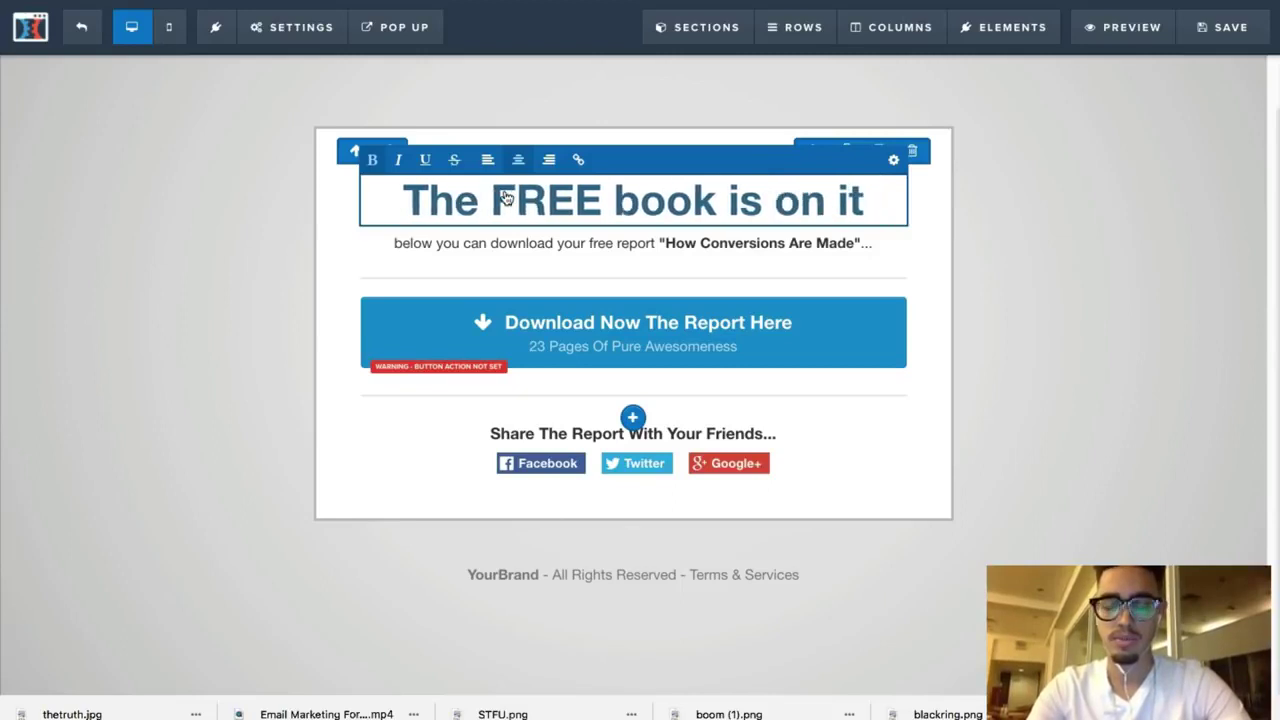
type("'s way uo your inbox! May take 20 ")
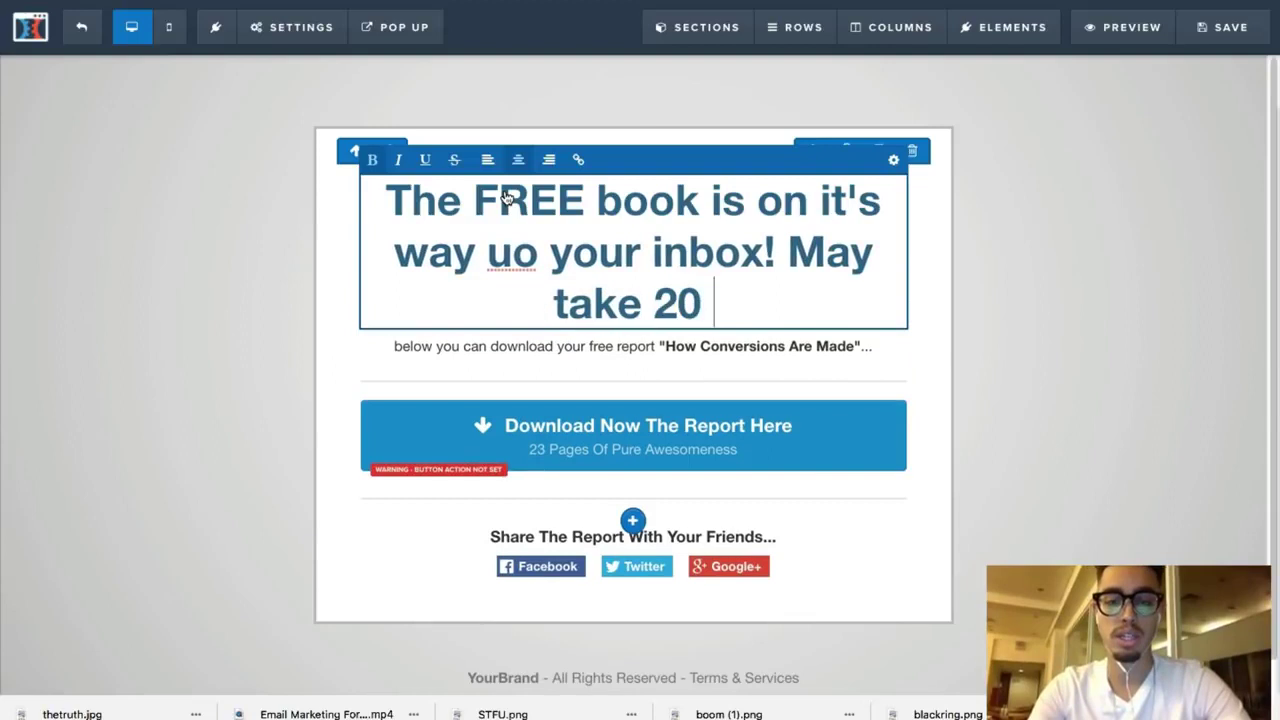
type("to")
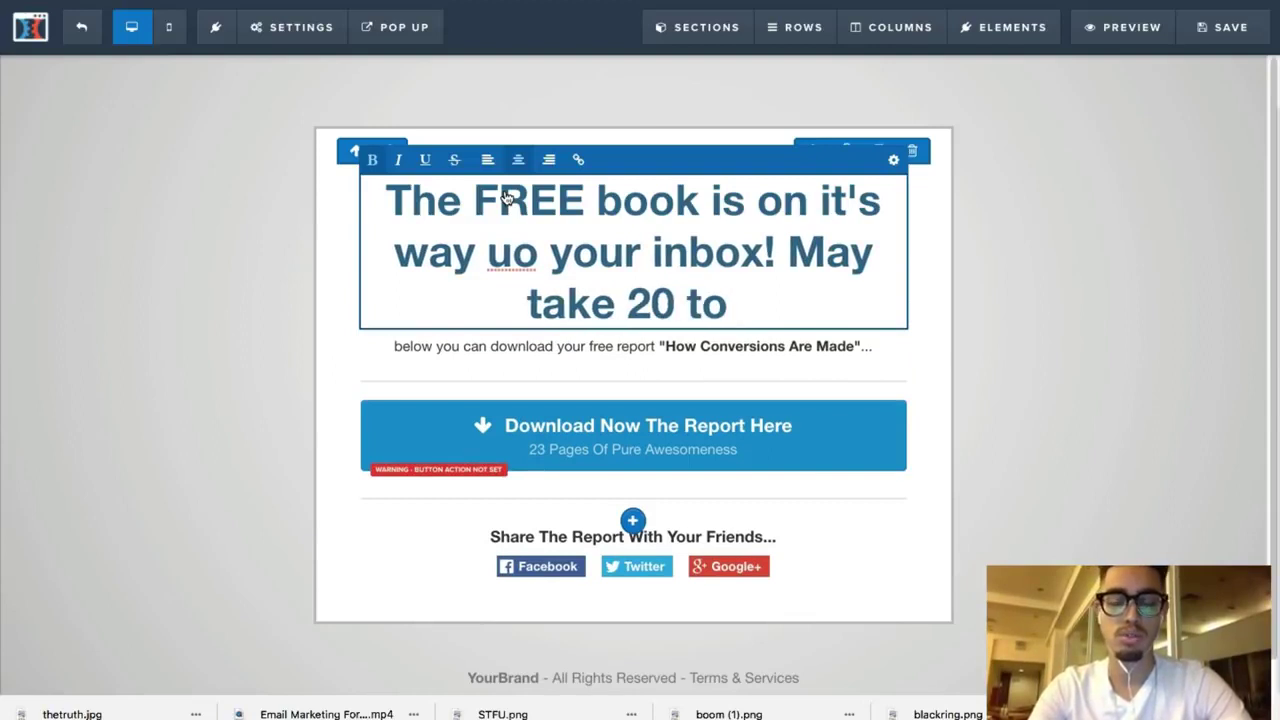
key("BackSpace")
key("BackSpace")
key("BackSpace")
key("BackSpace")
key("BackSpace")
key("BackSpace")
type("10 ")
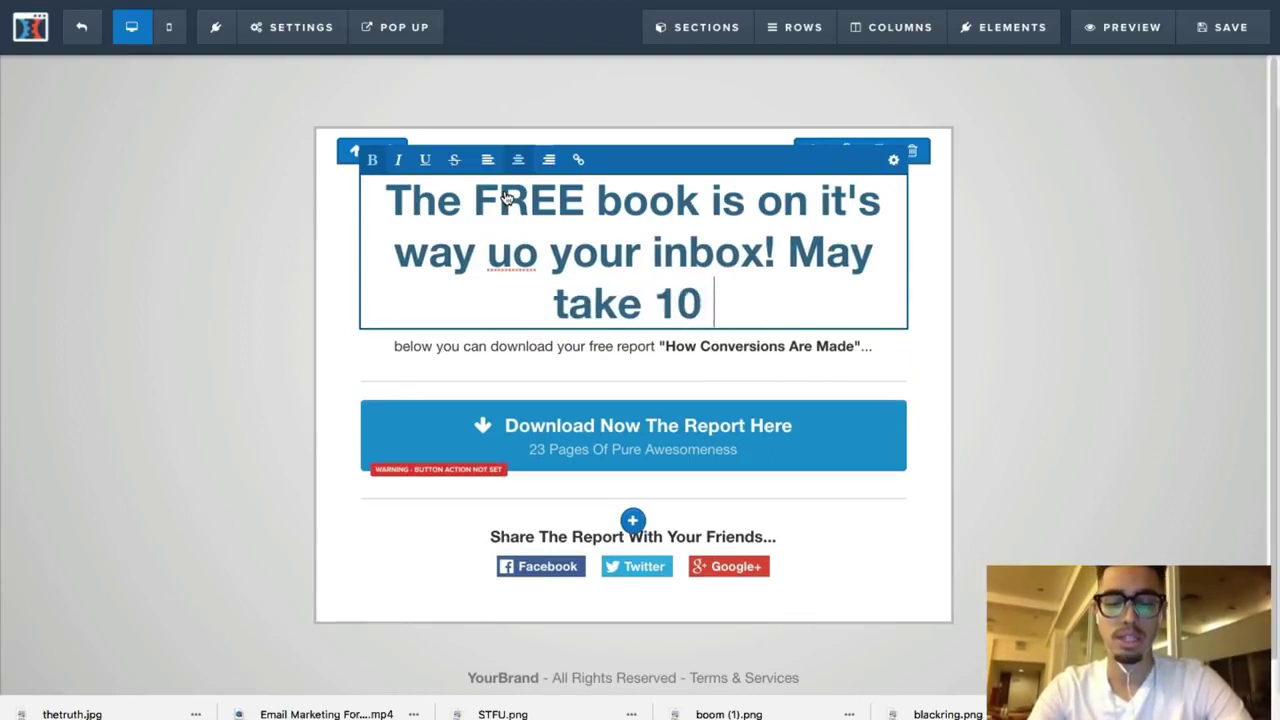
type("to 25 minutes")
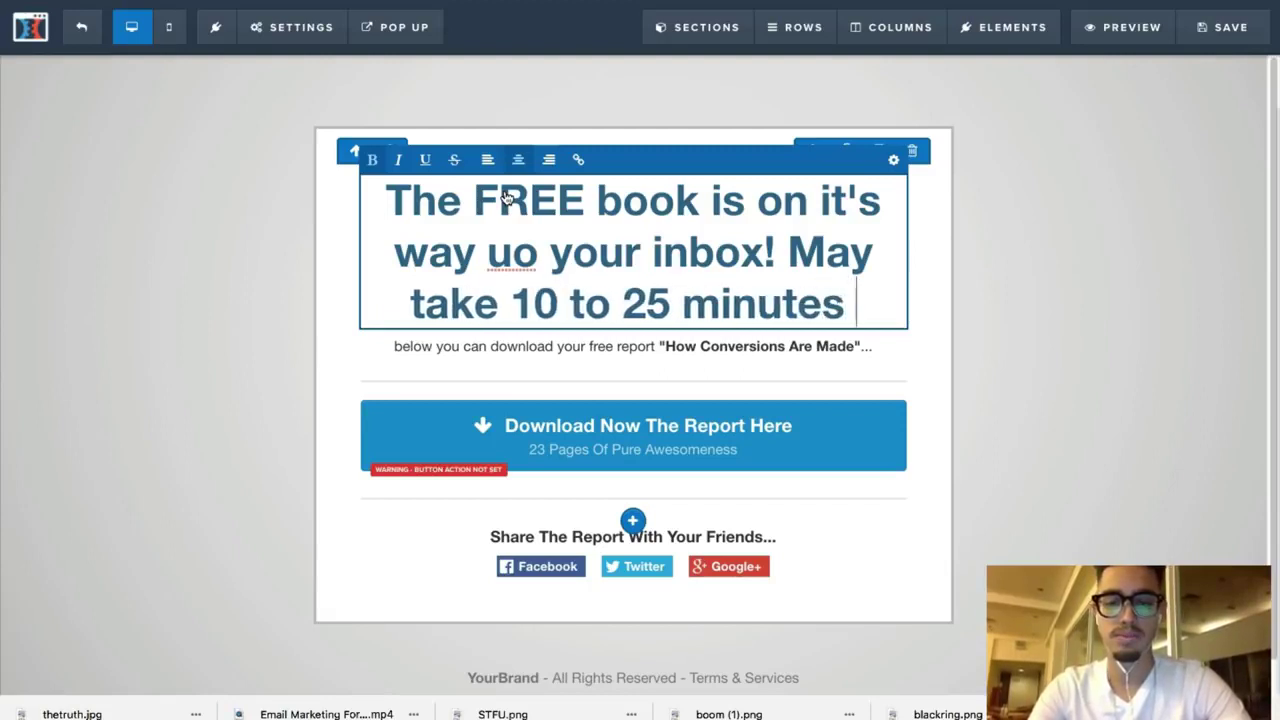
key("BackSpace")
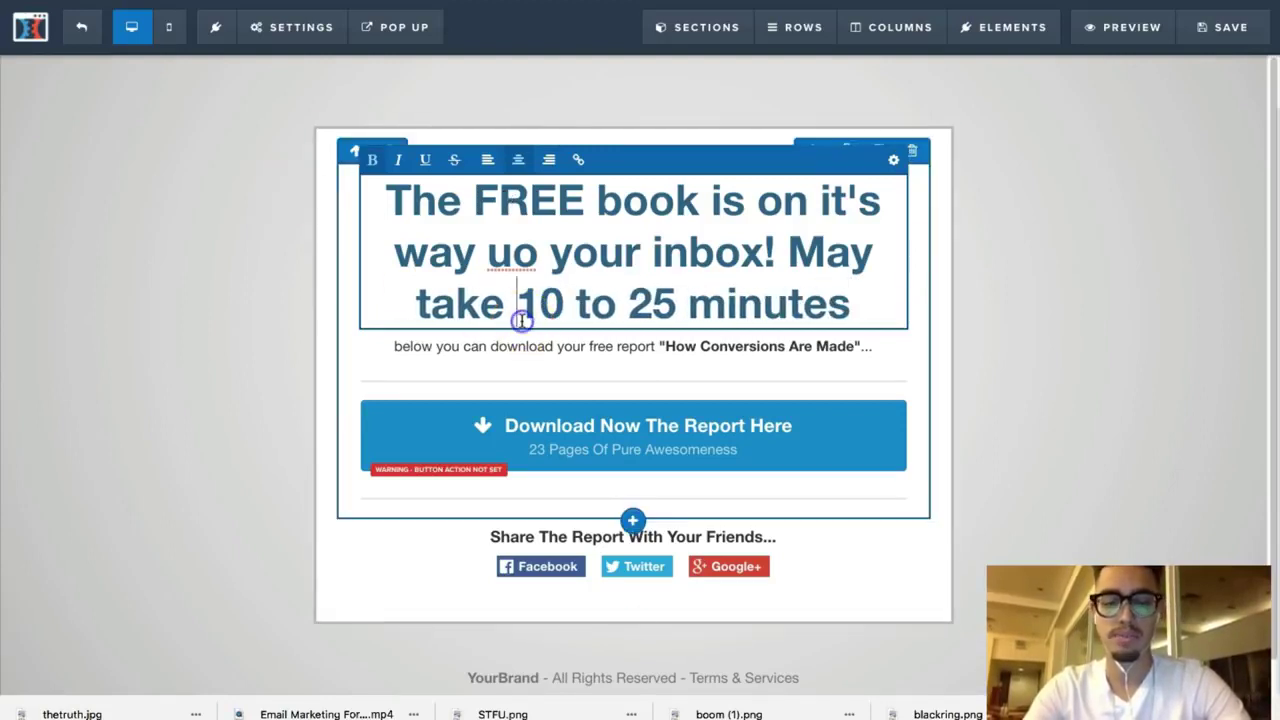
Step: Insert 'up' before '10 to 25 minutes' and correct 'uo' to 'to'
left_click(521, 320)
type("up")
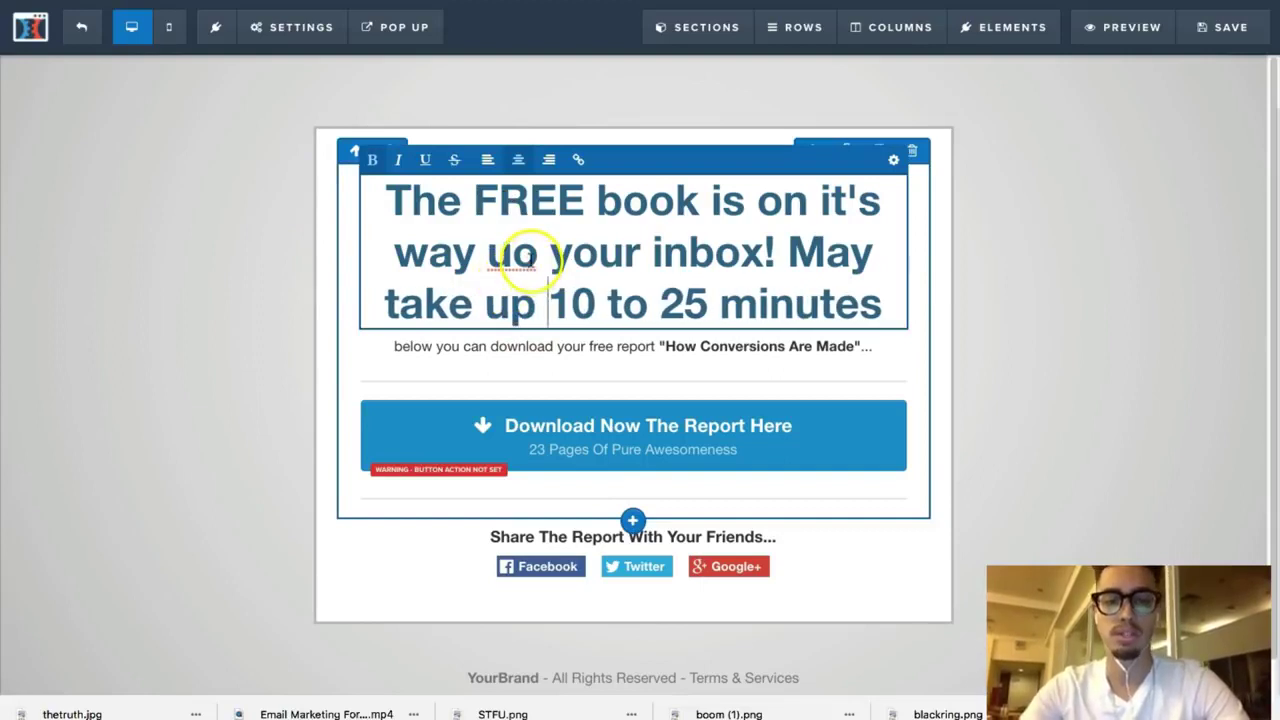
left_click(536, 259)
key("BackSpace")
key("BackSpace")
type("to")
left_click(910, 230)
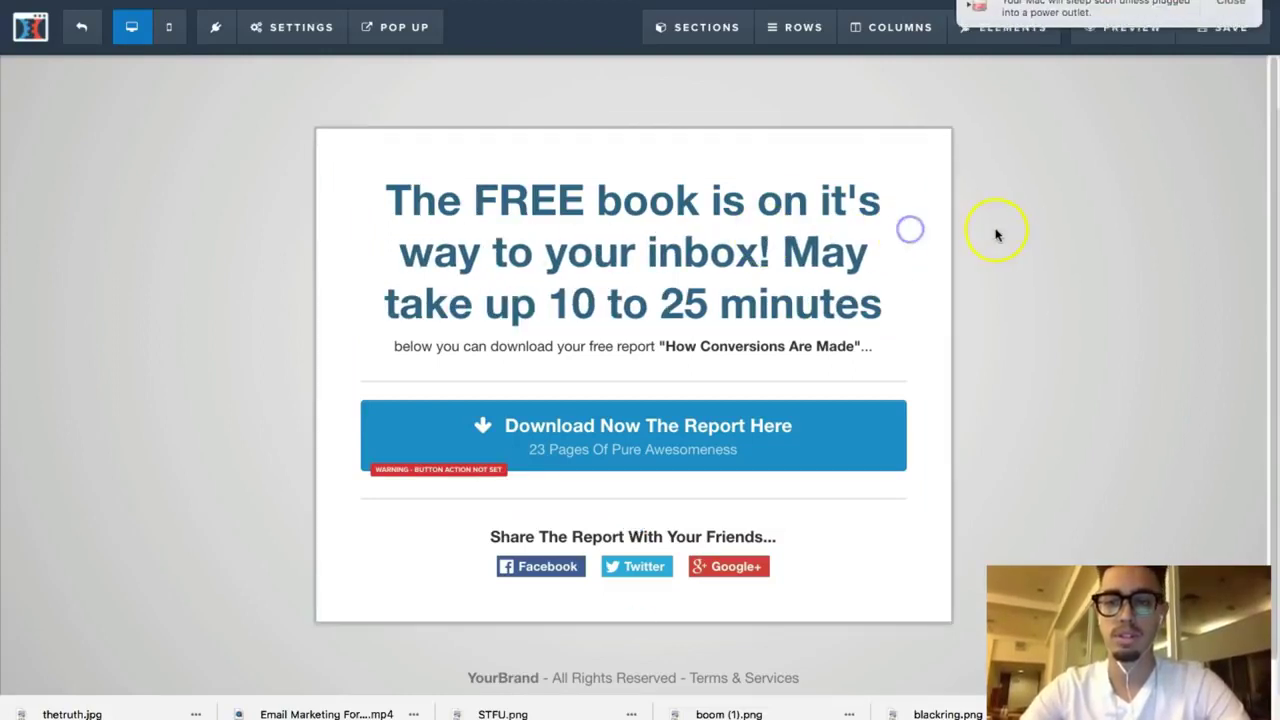
Step: Shrink the headline font from 48 to 34 and delete the free report subheading
left_click(1226, 14)
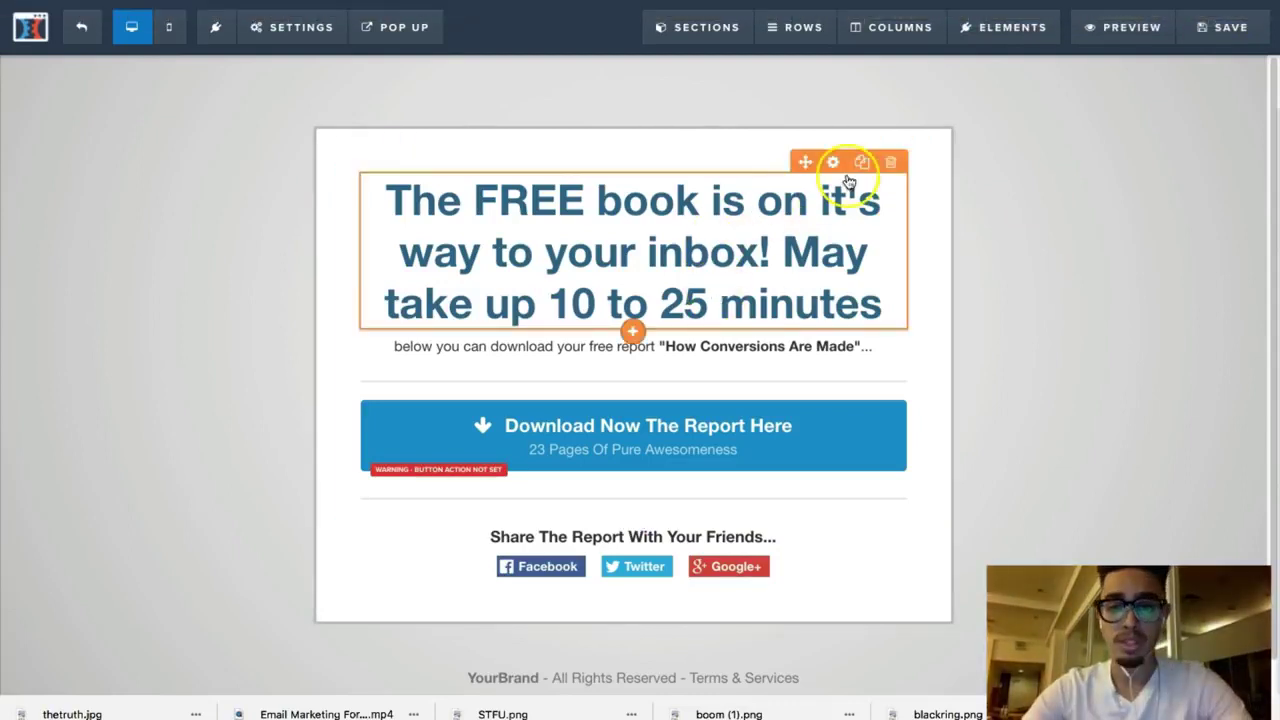
left_click(840, 166)
left_click_drag(1149, 261, 1151, 259)
left_click(785, 247)
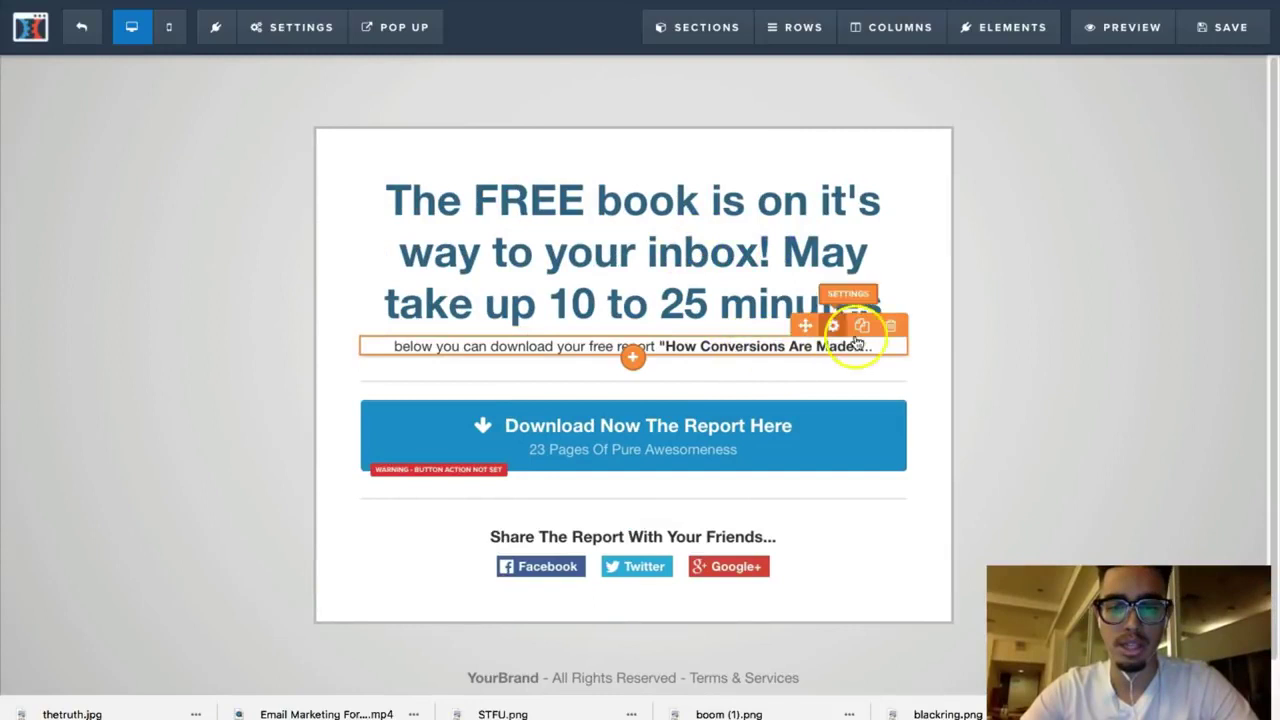
left_click(889, 328)
left_click(814, 88)
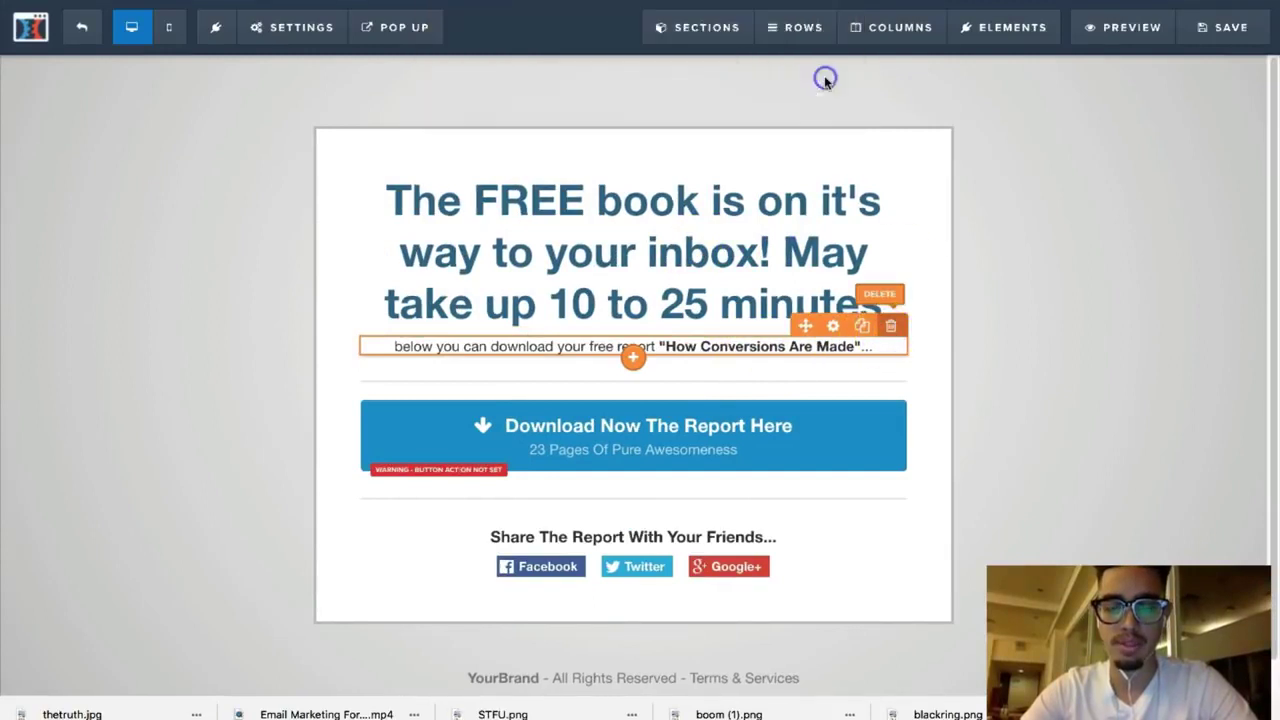
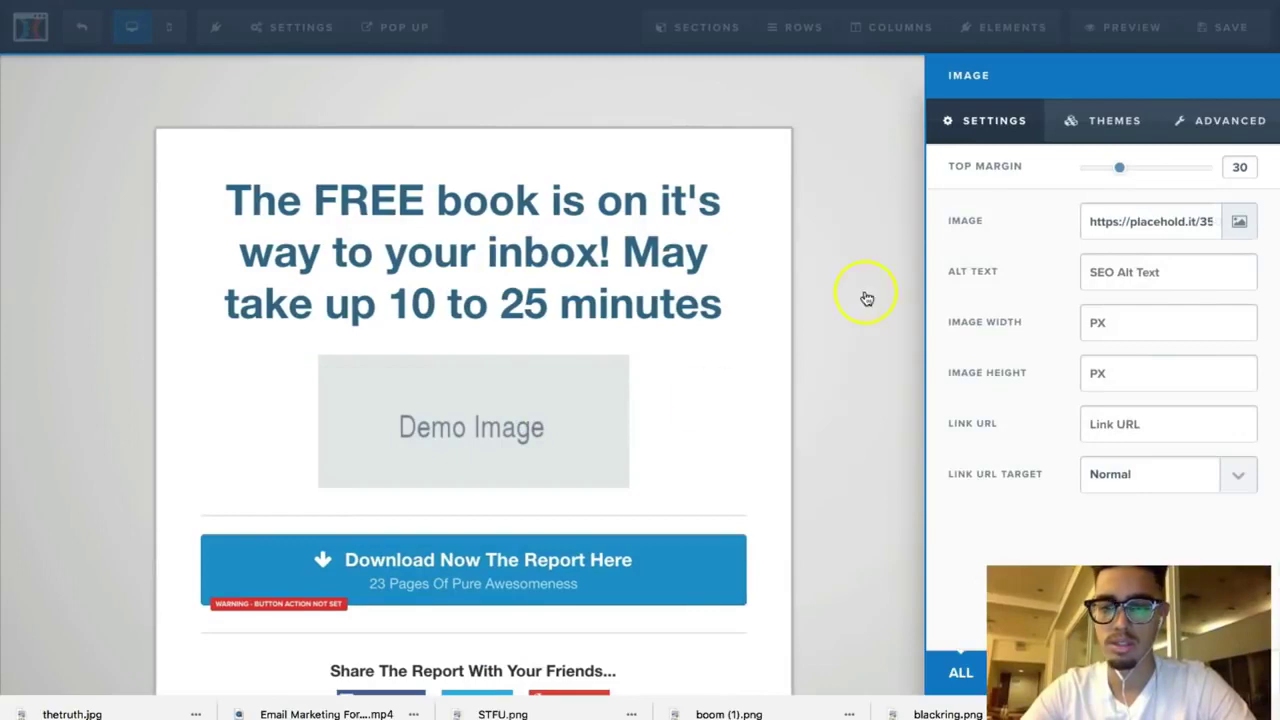
Step: Swap the demo image for The Truth About Six Pack Abs cover from Uploaded Images
left_click(1245, 224)
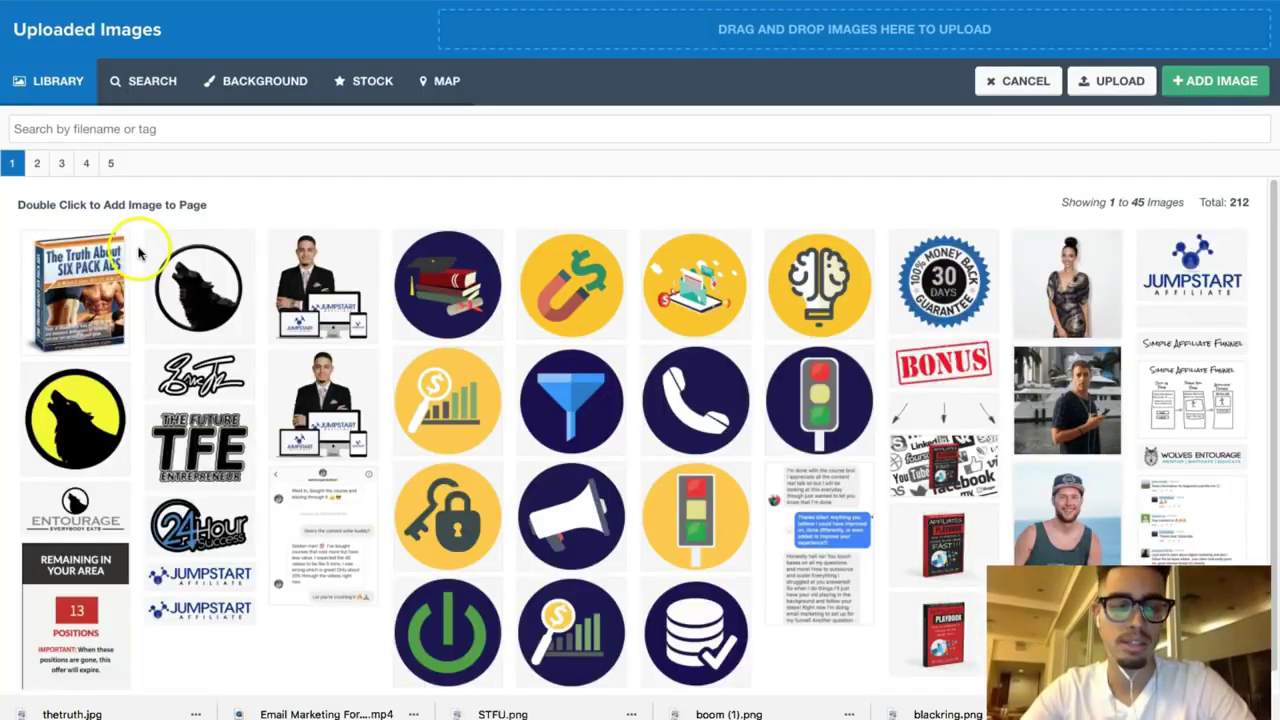
left_click(100, 266)
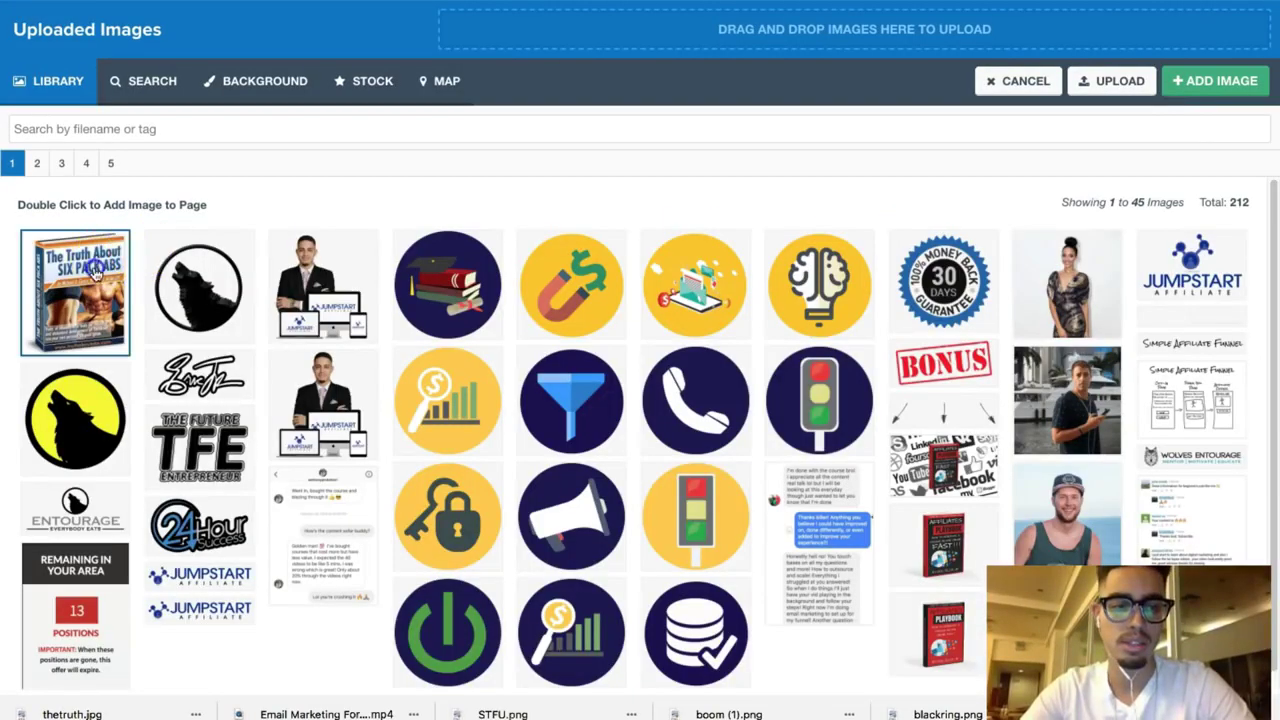
left_click(1185, 80)
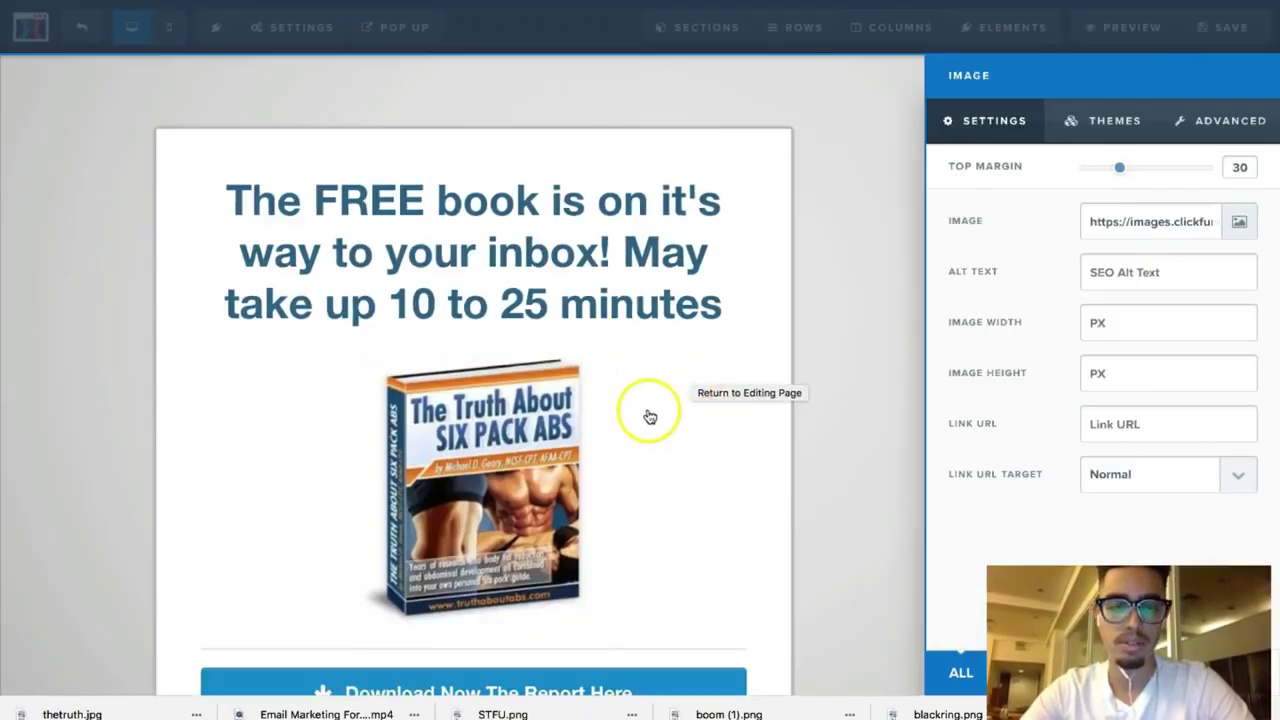
left_click(563, 334)
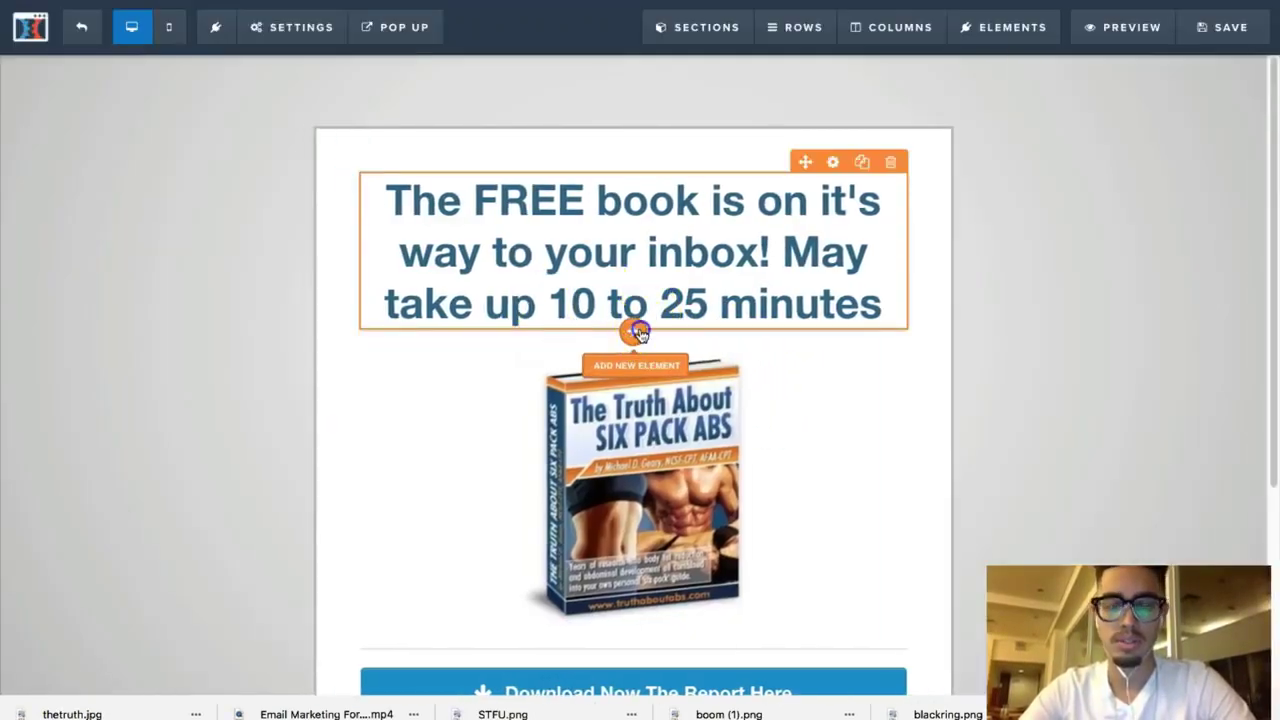
left_click(633, 331)
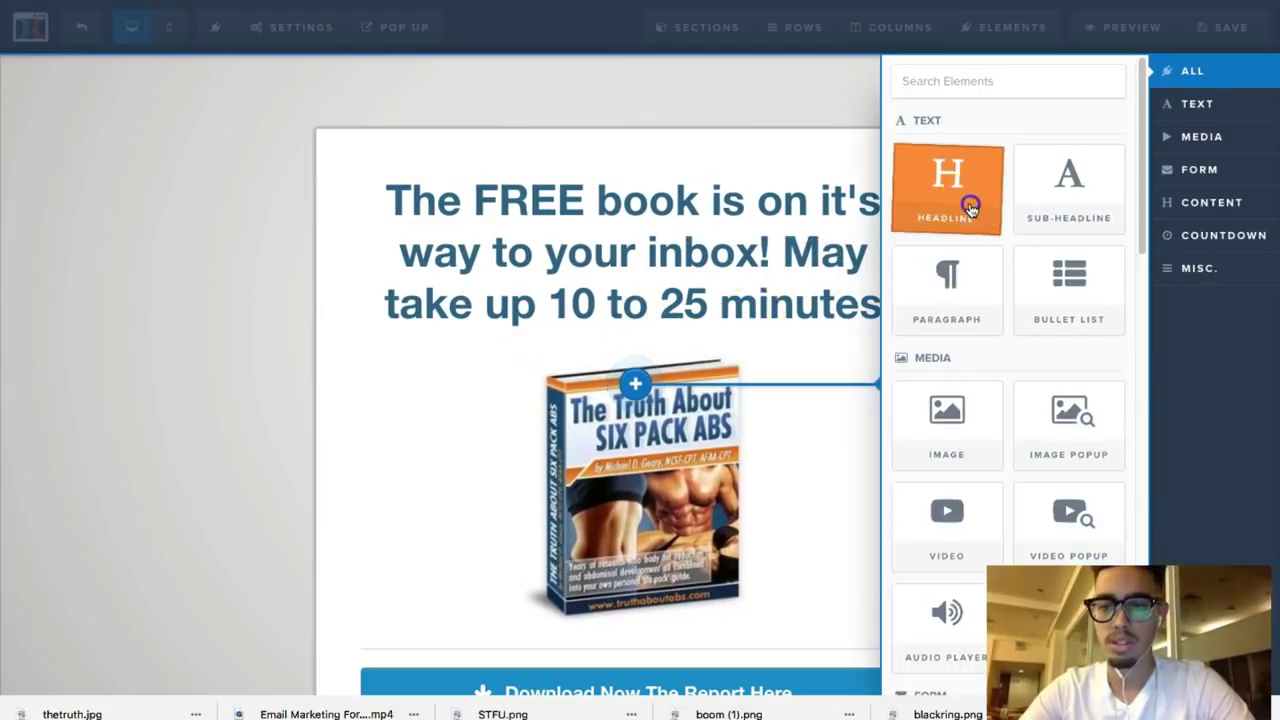
Step: Insert a headline reading 'BUT WAIT!!! While you wait, click the button below to watch a FREE video…'
left_click(970, 207)
left_click(737, 357)
left_click_drag(832, 360, 394, 357)
type("BUT")
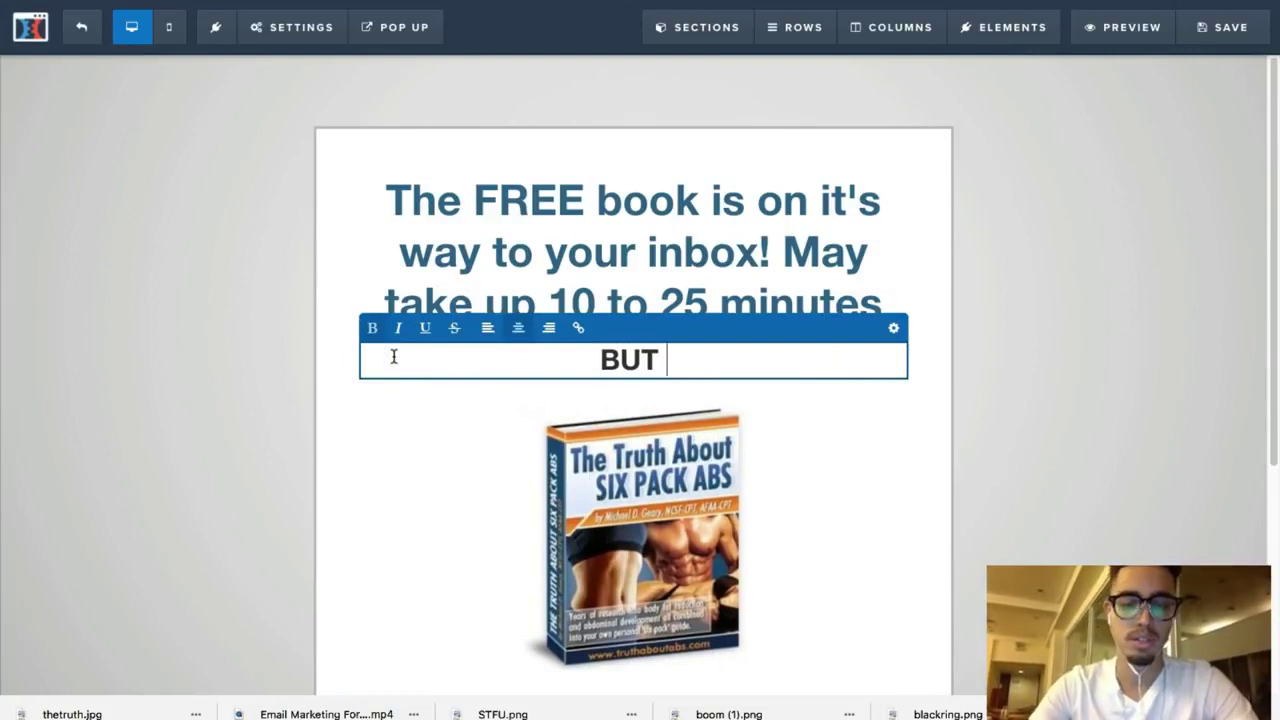
type(" WAIT!!!")
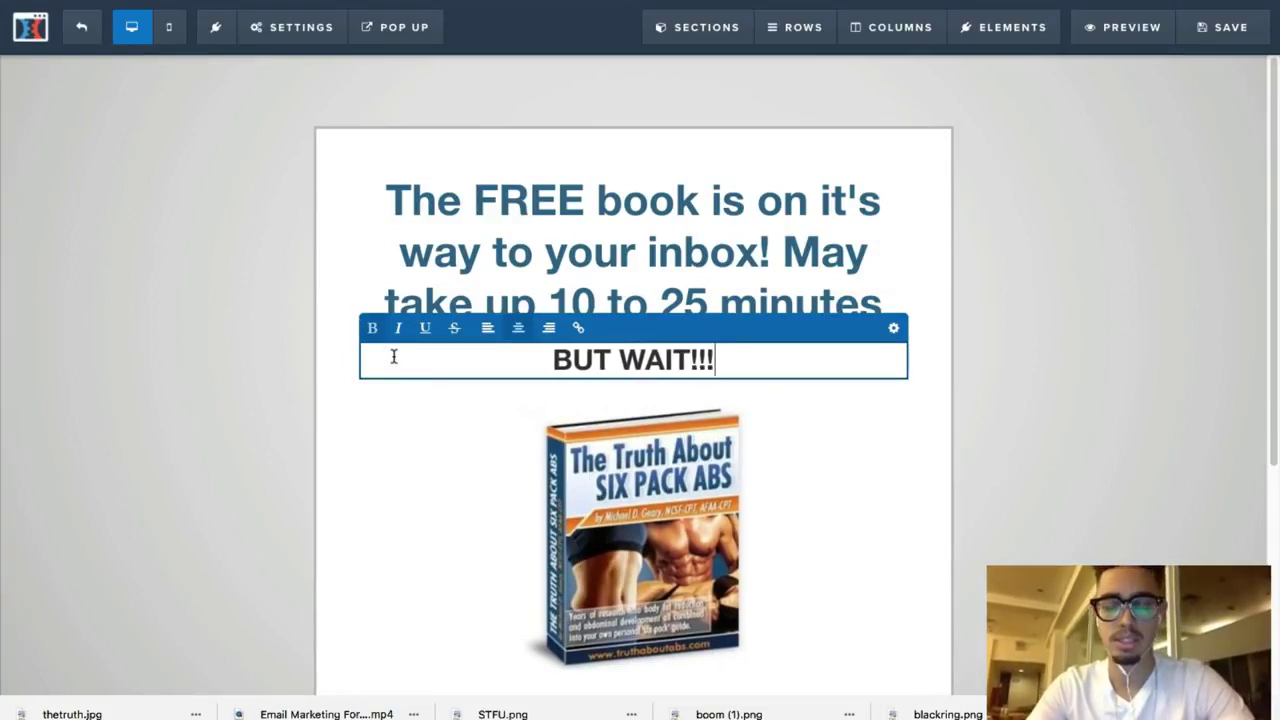
type(" While")
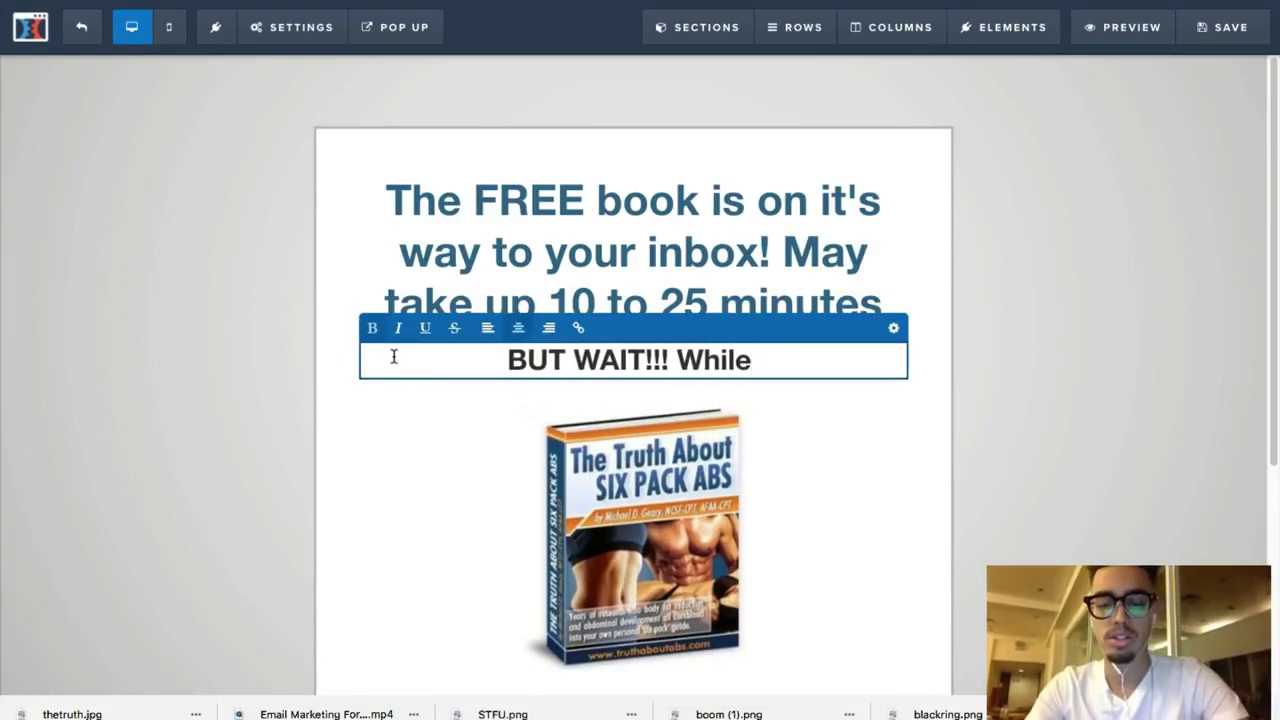
type(" you wait")
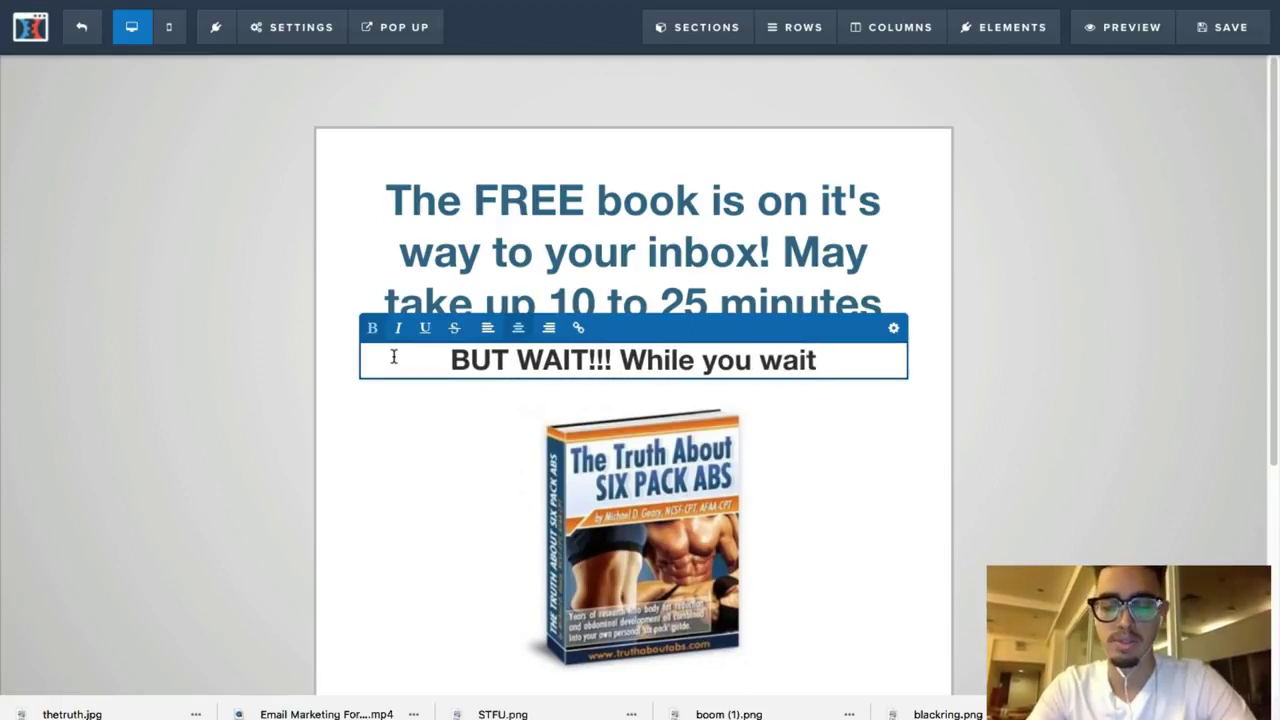
type(", W")
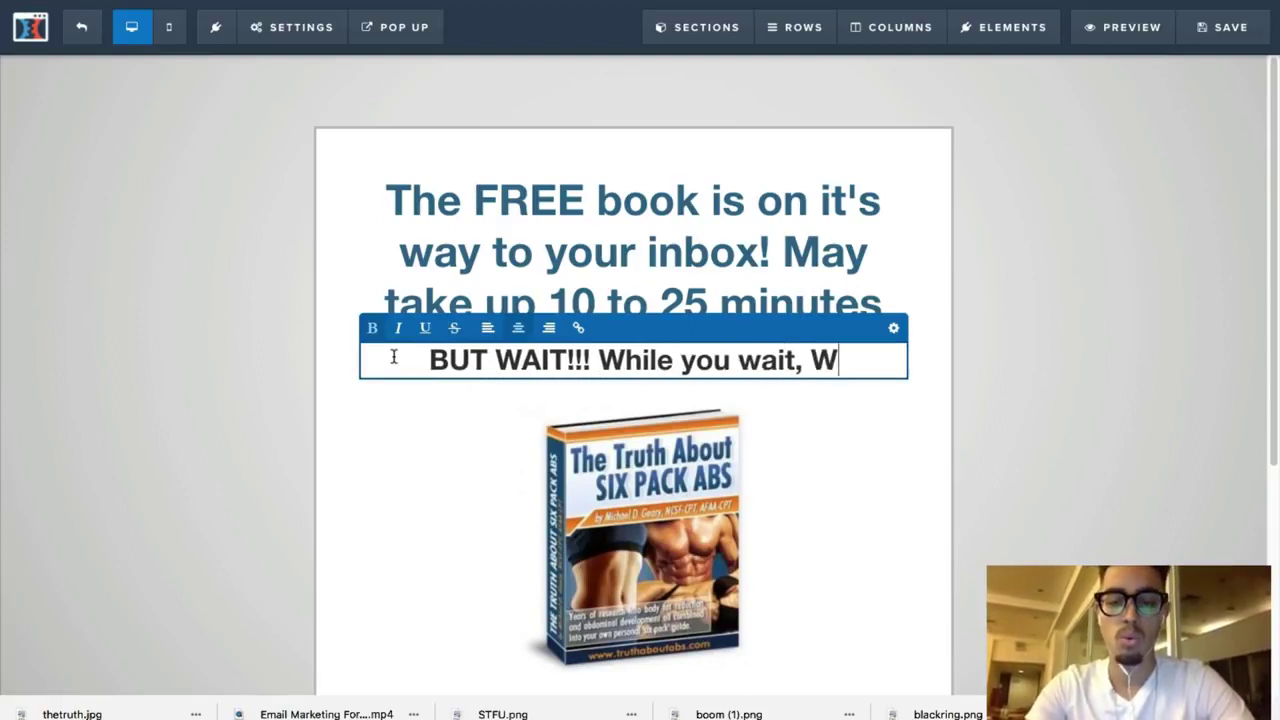
key("BackSpace")
type("click ")
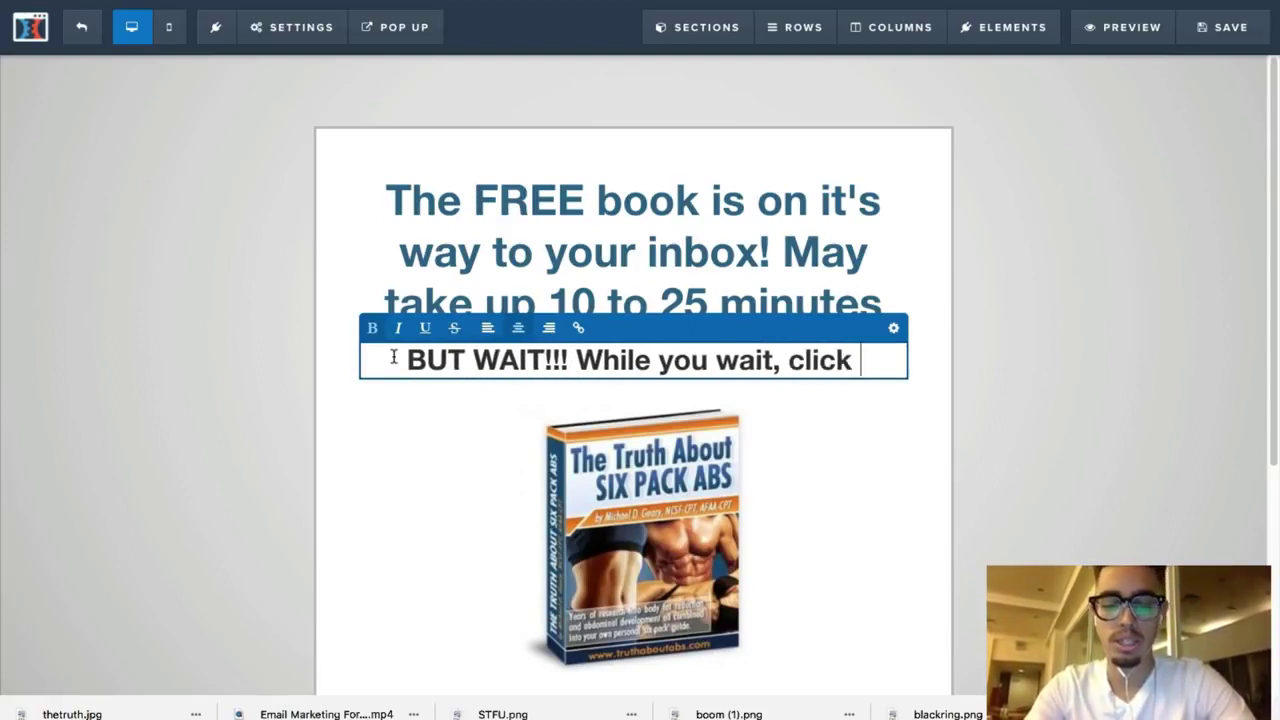
type("the button bel")
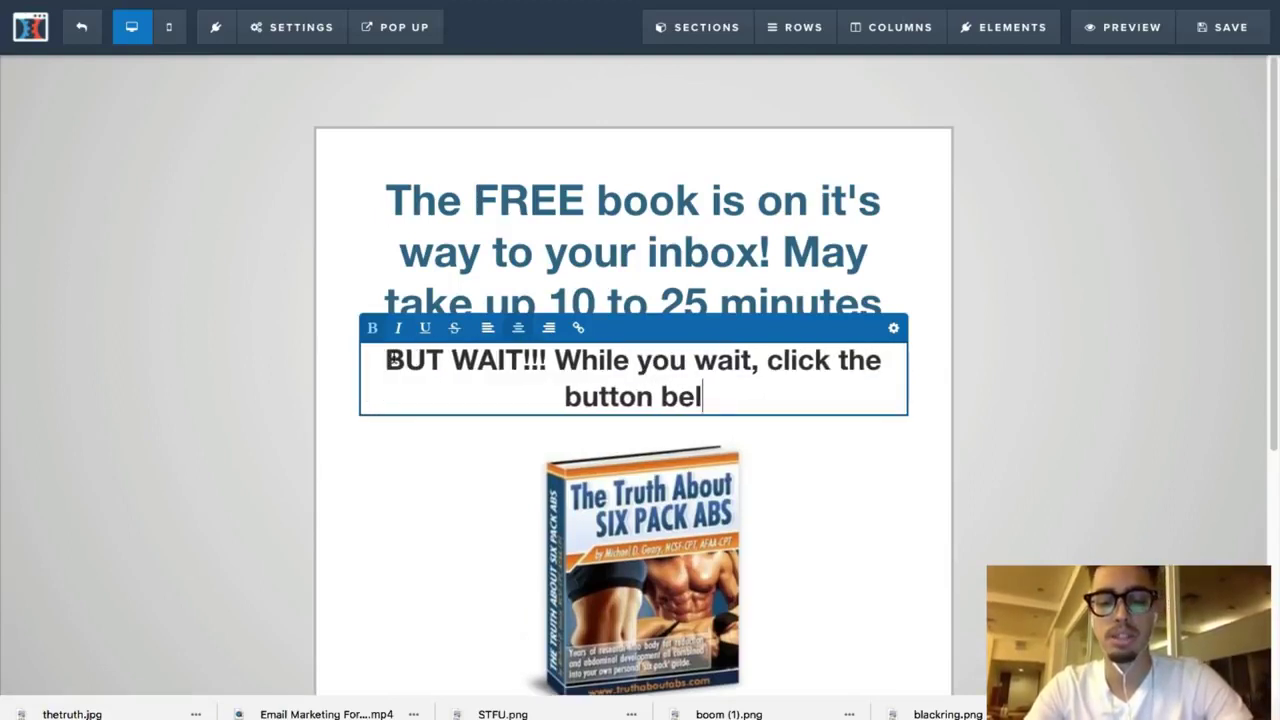
type("ow to watch ")
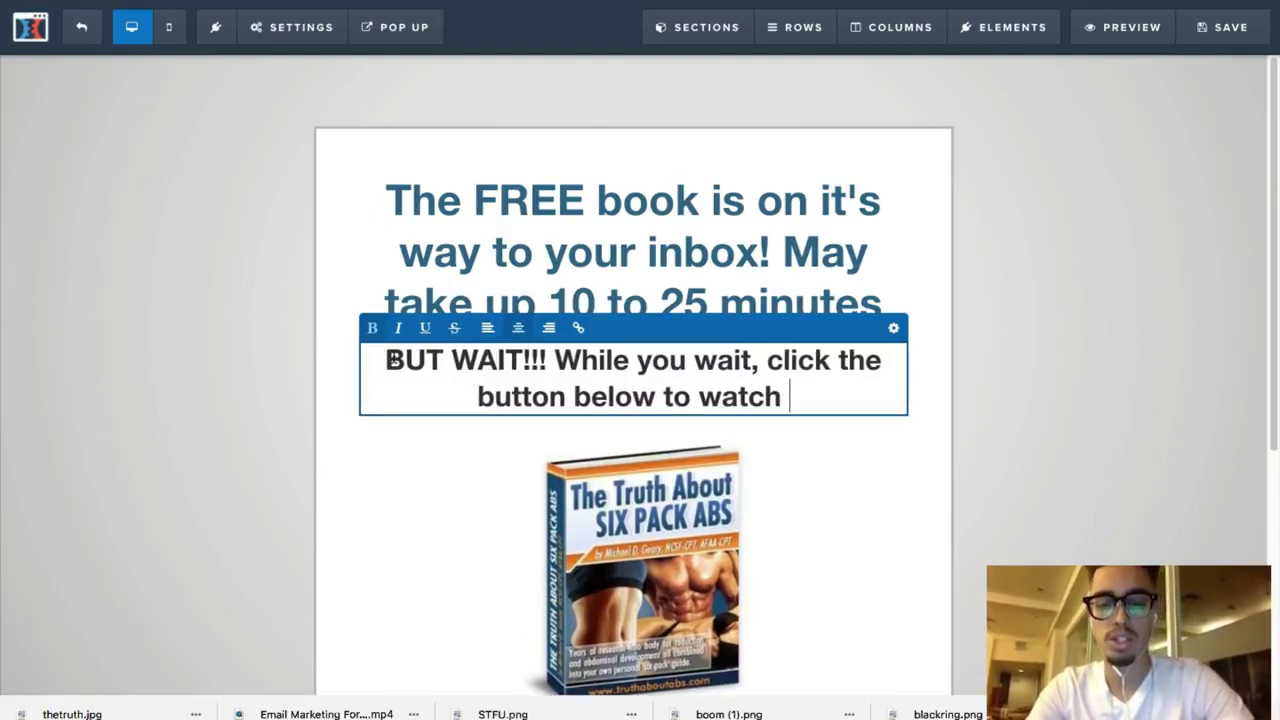
type("a ")
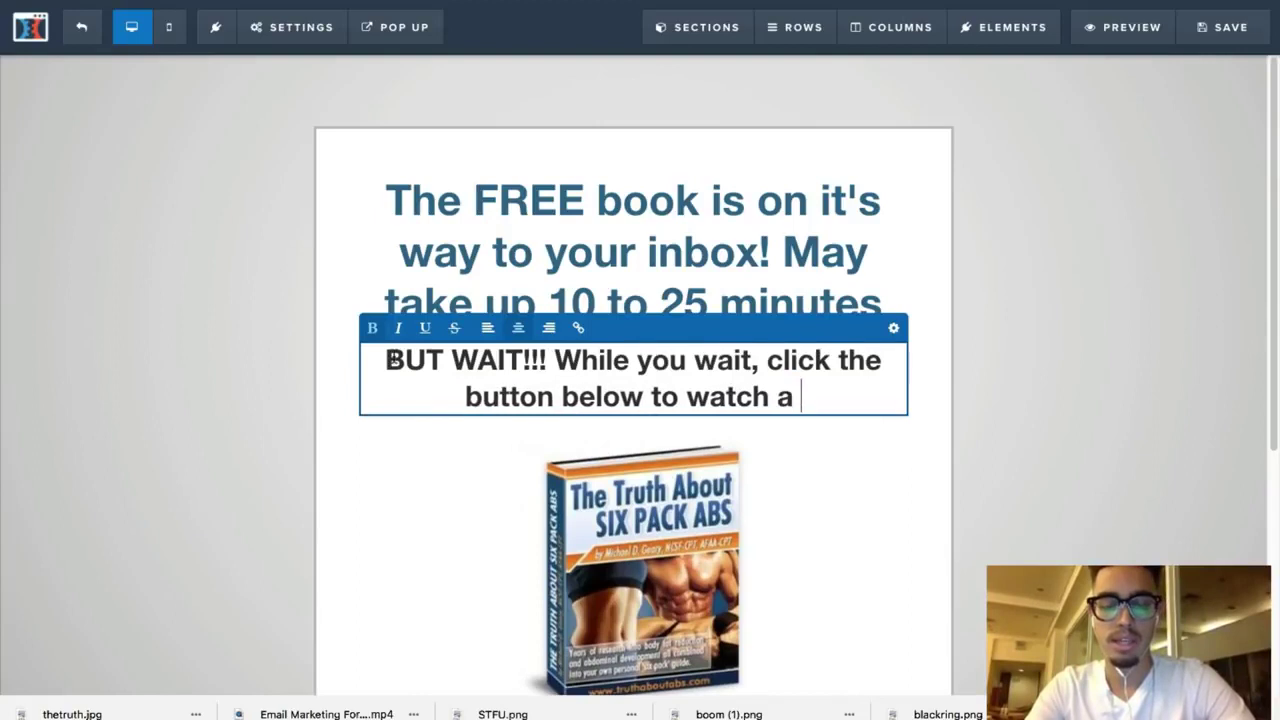
type("FREE video that wi")
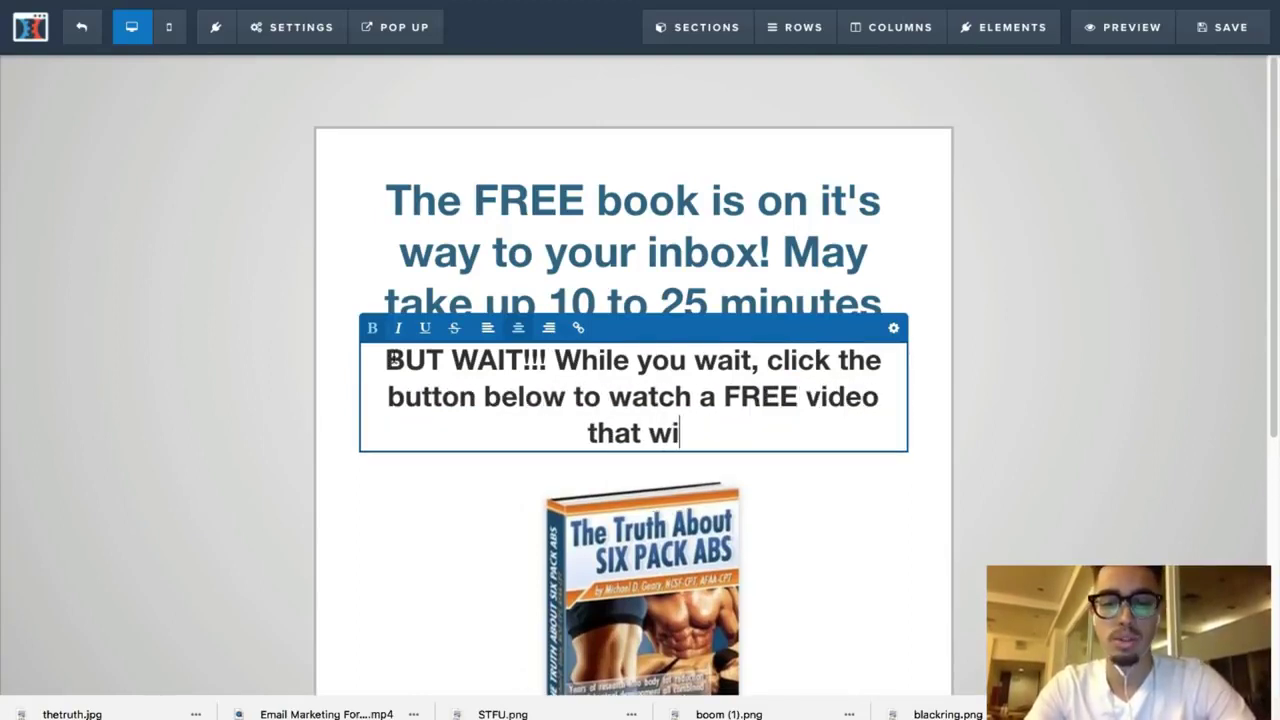
type("ll te")
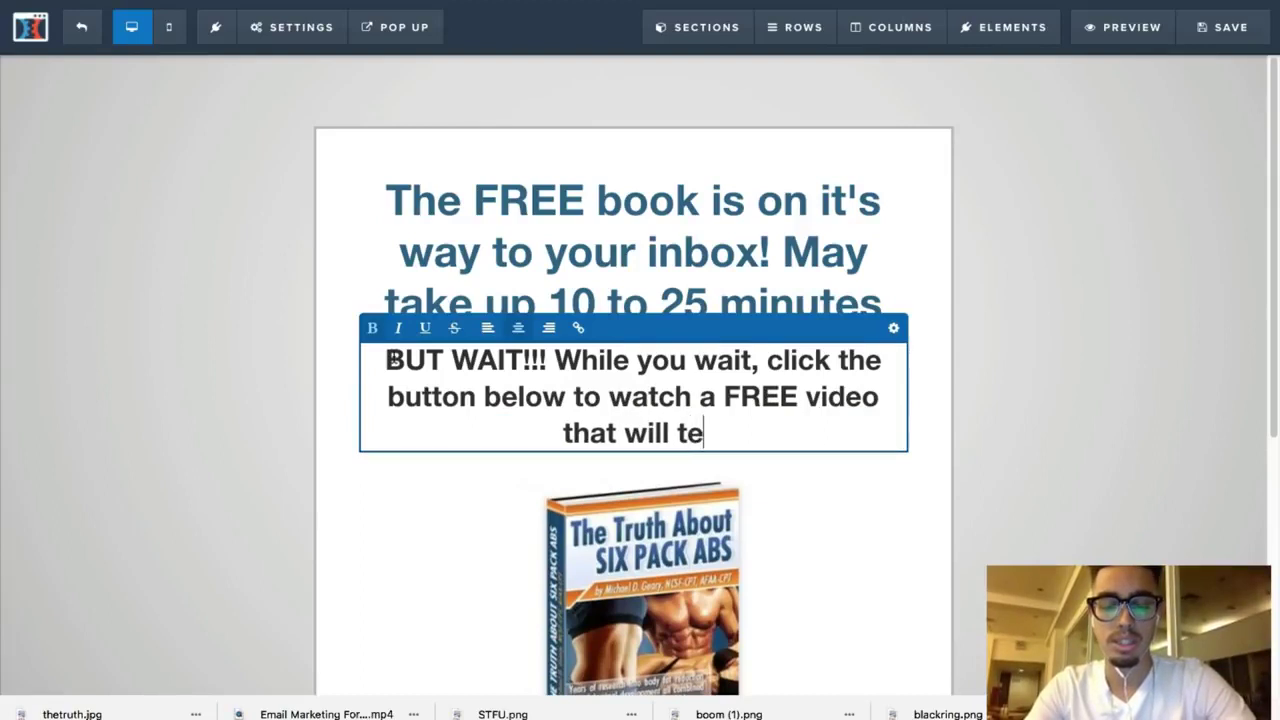
type("ach you 3 s")
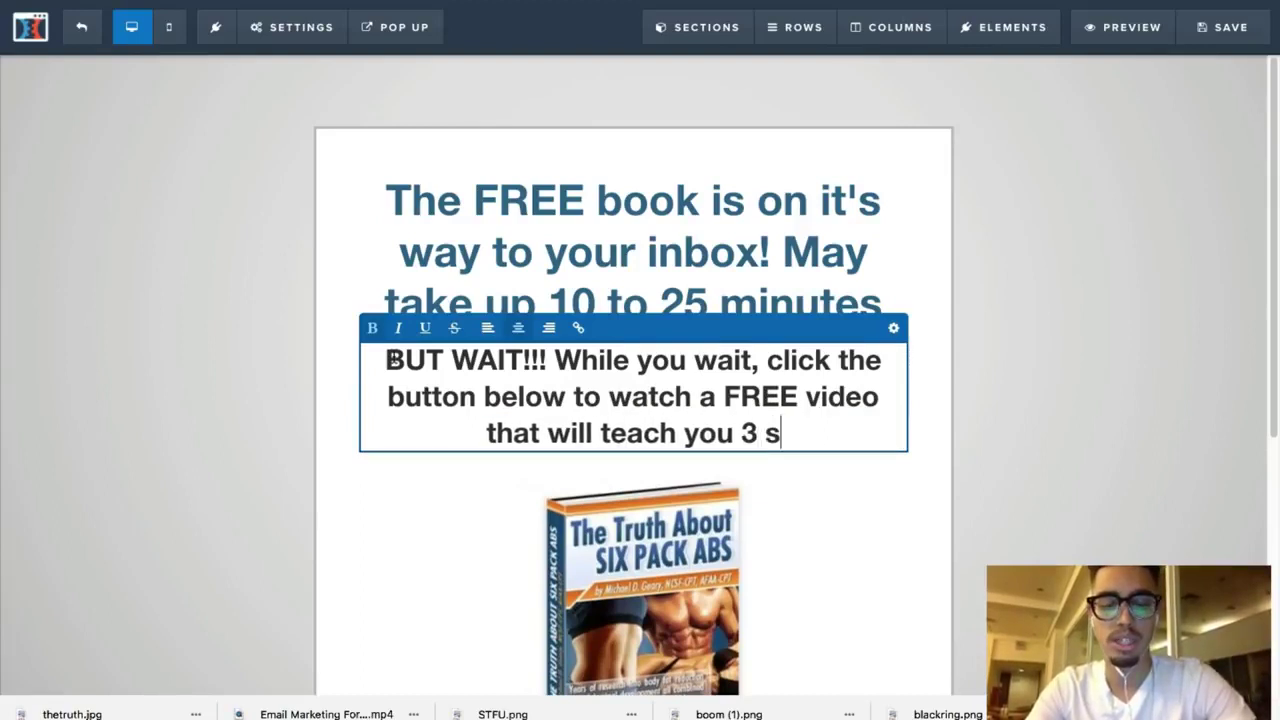
type("ecret to buting belly fa")
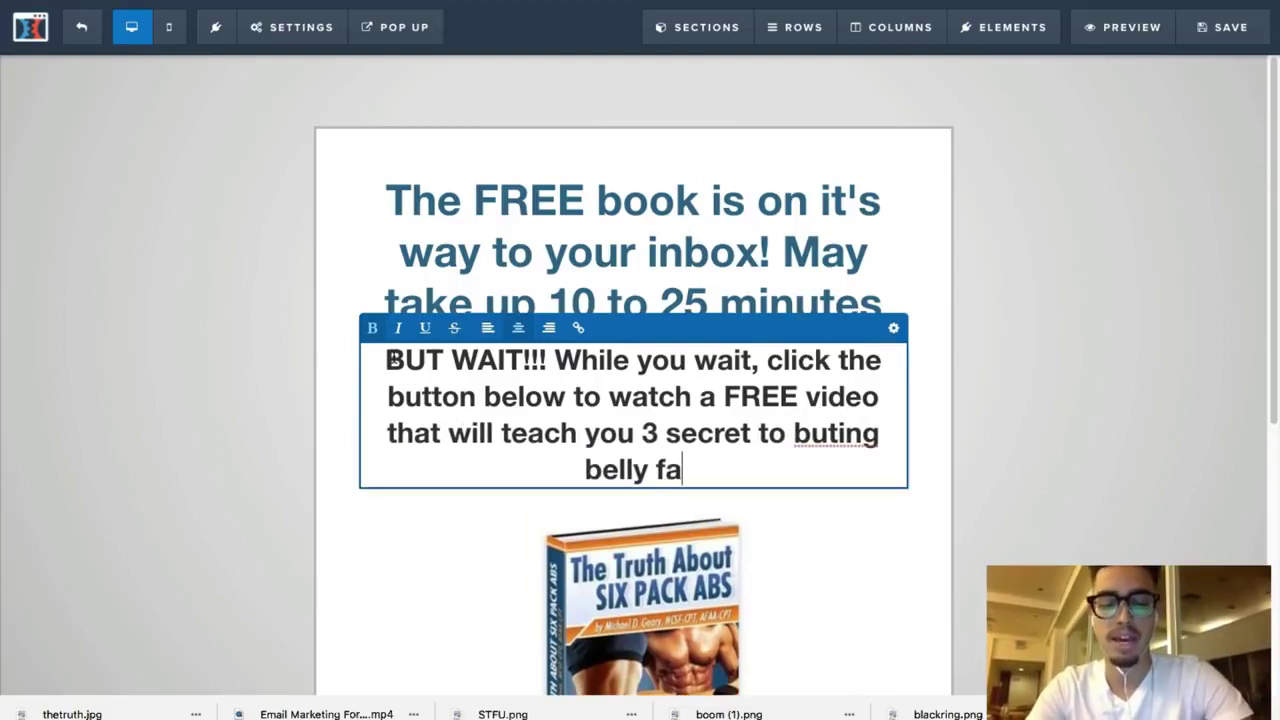
type("t fast!")
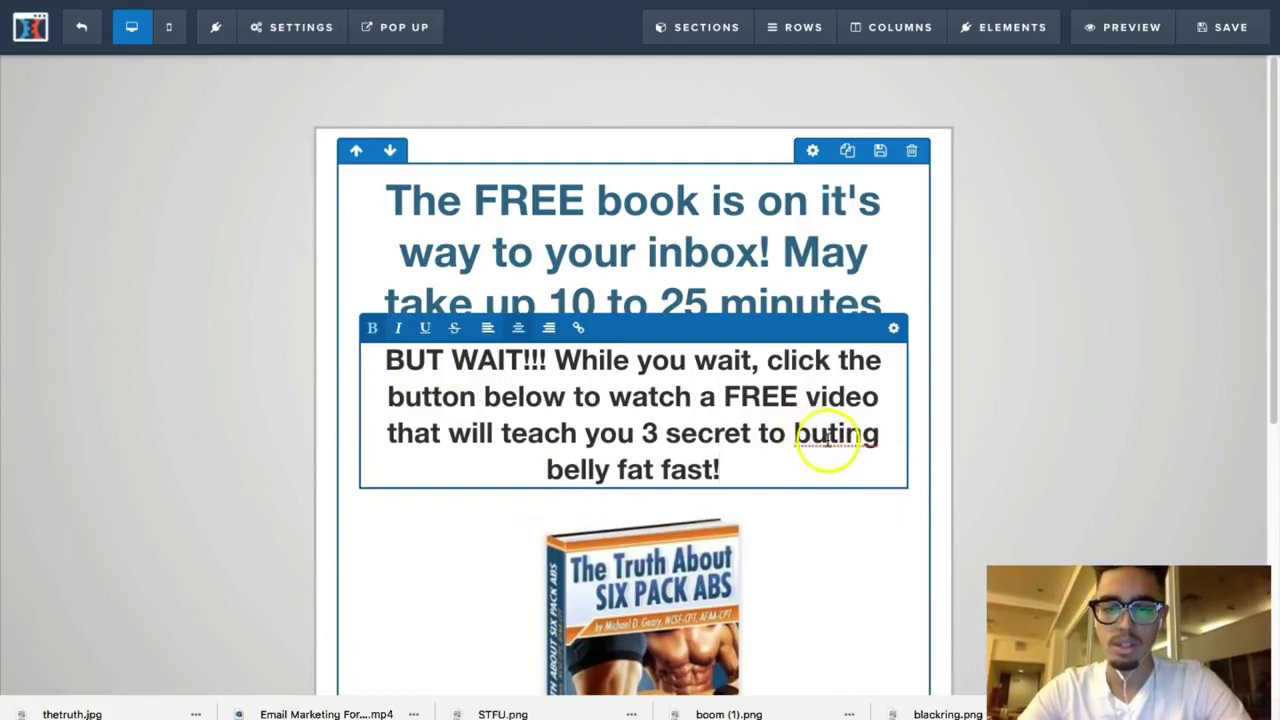
Step: Correct 'buting' to 'buring' and set the headline's font size to 26
key("BackSpace")
type("r")
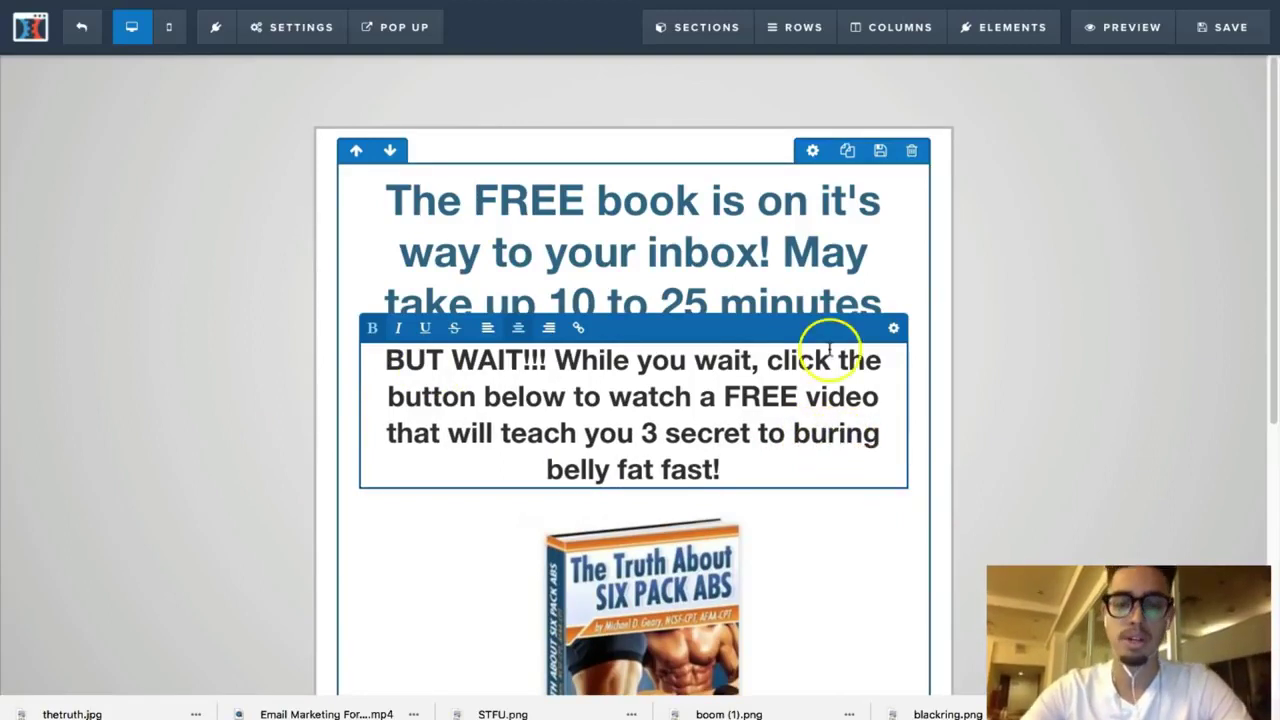
left_click(894, 327)
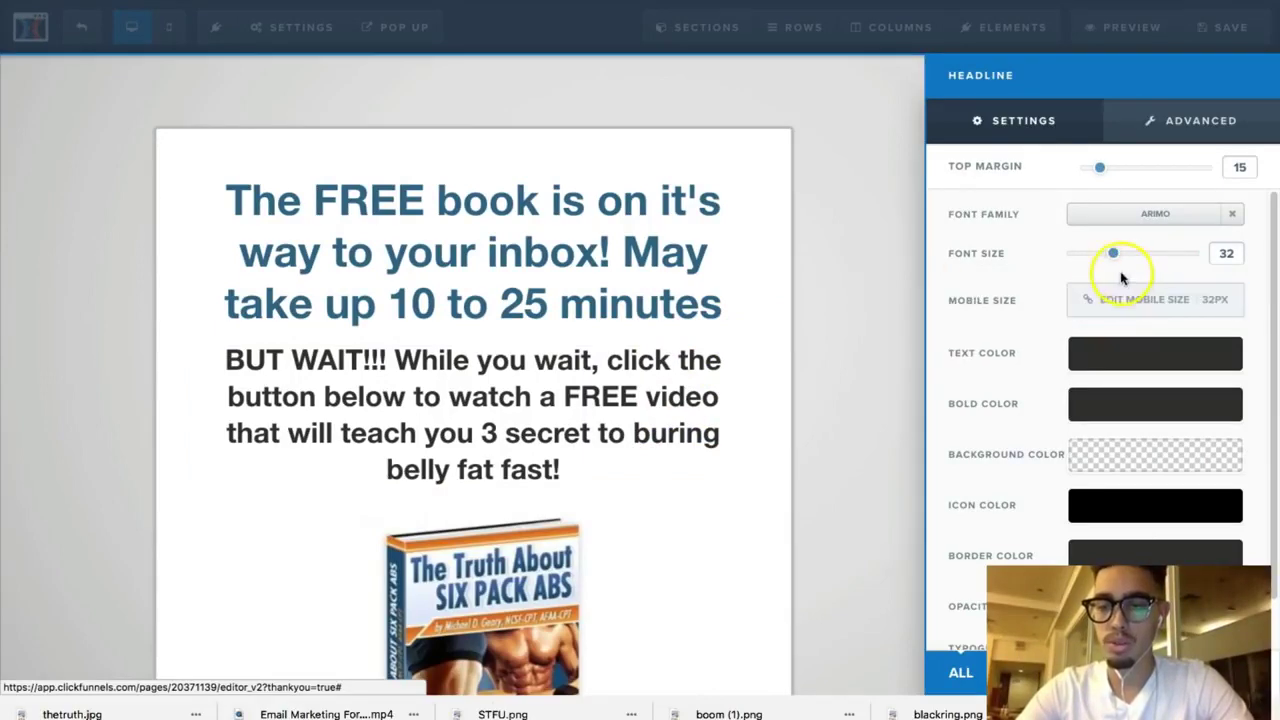
left_click_drag(1116, 262, 1104, 260)
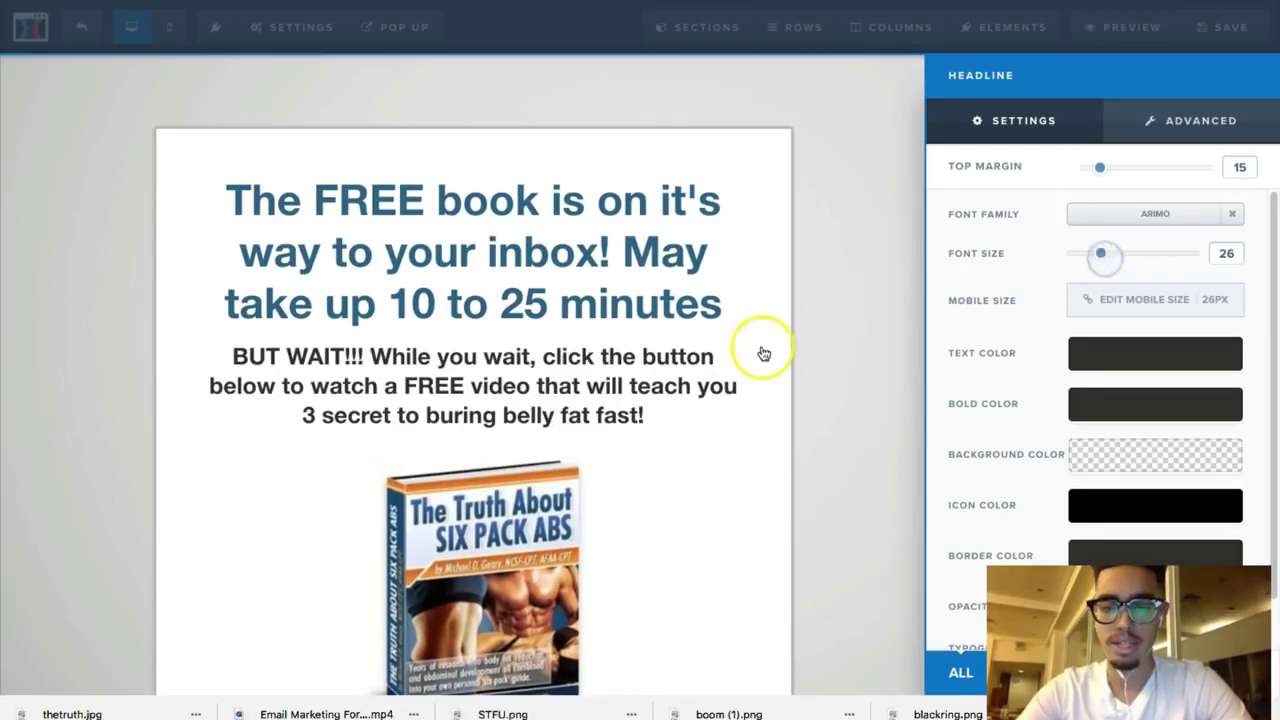
left_click(650, 352)
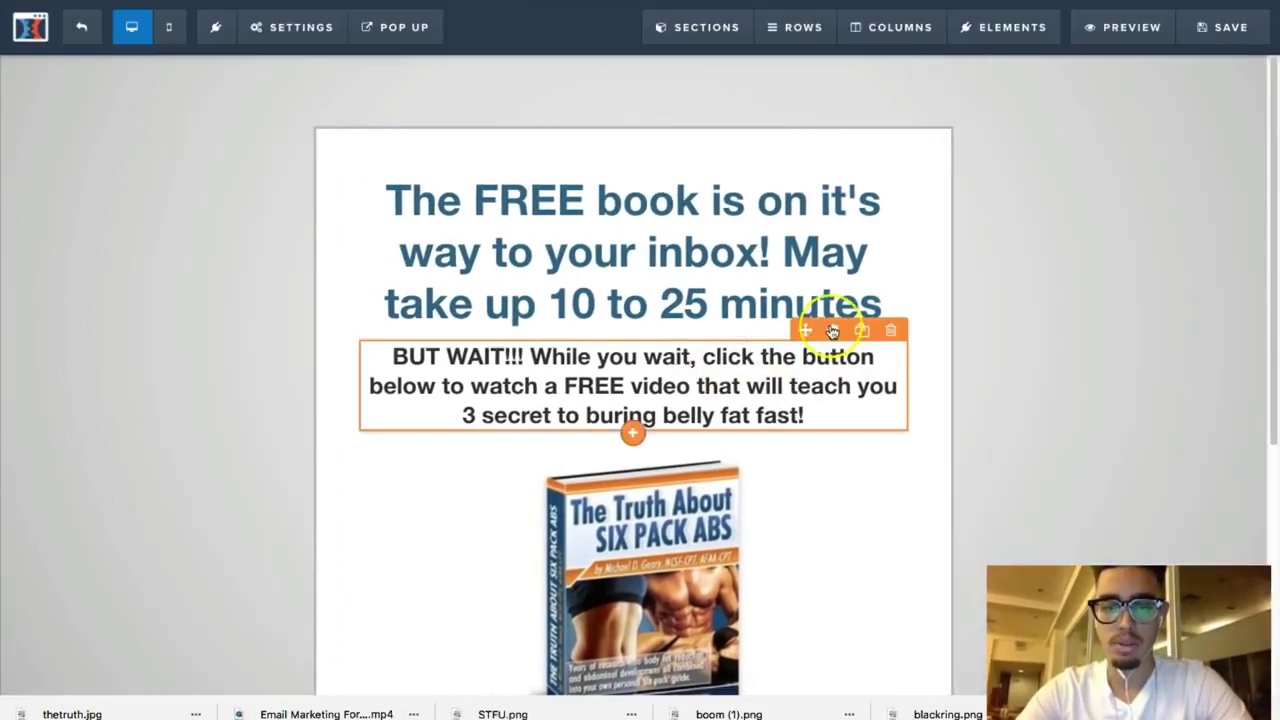
Step: Set the BUT WAIT!!! headline's bold text colour to bright red
left_click(832, 331)
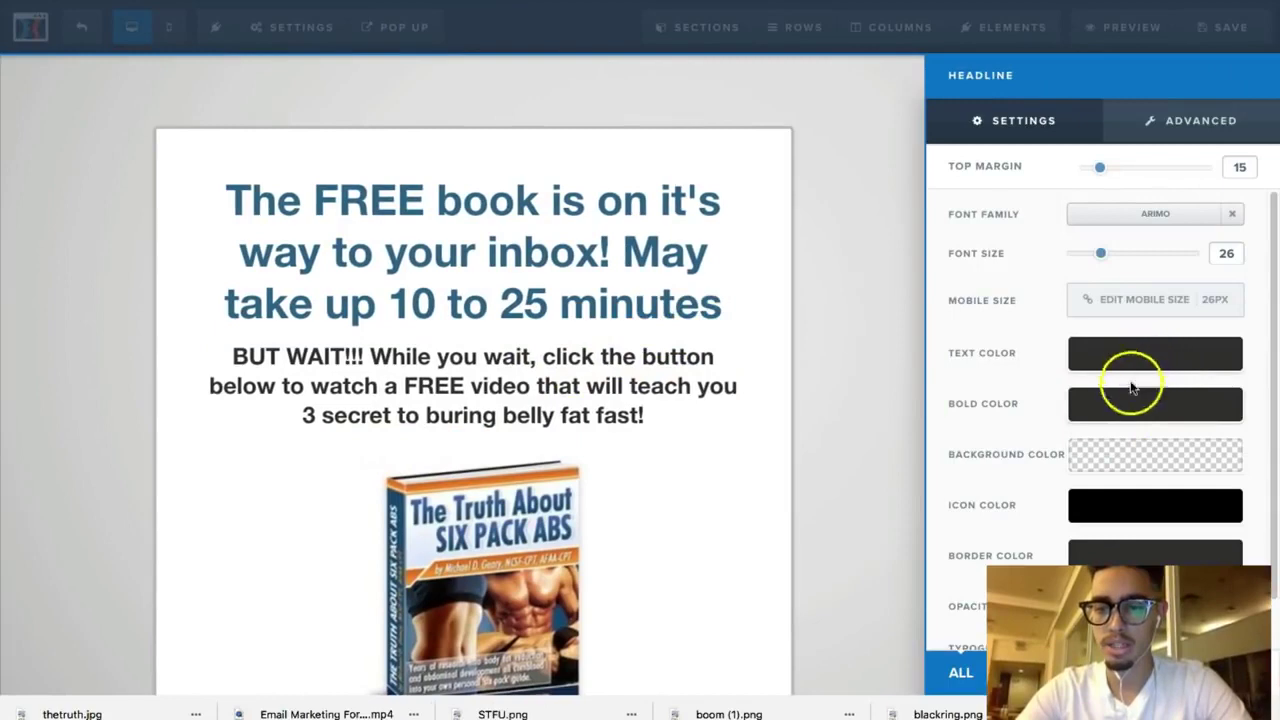
left_click(1130, 401)
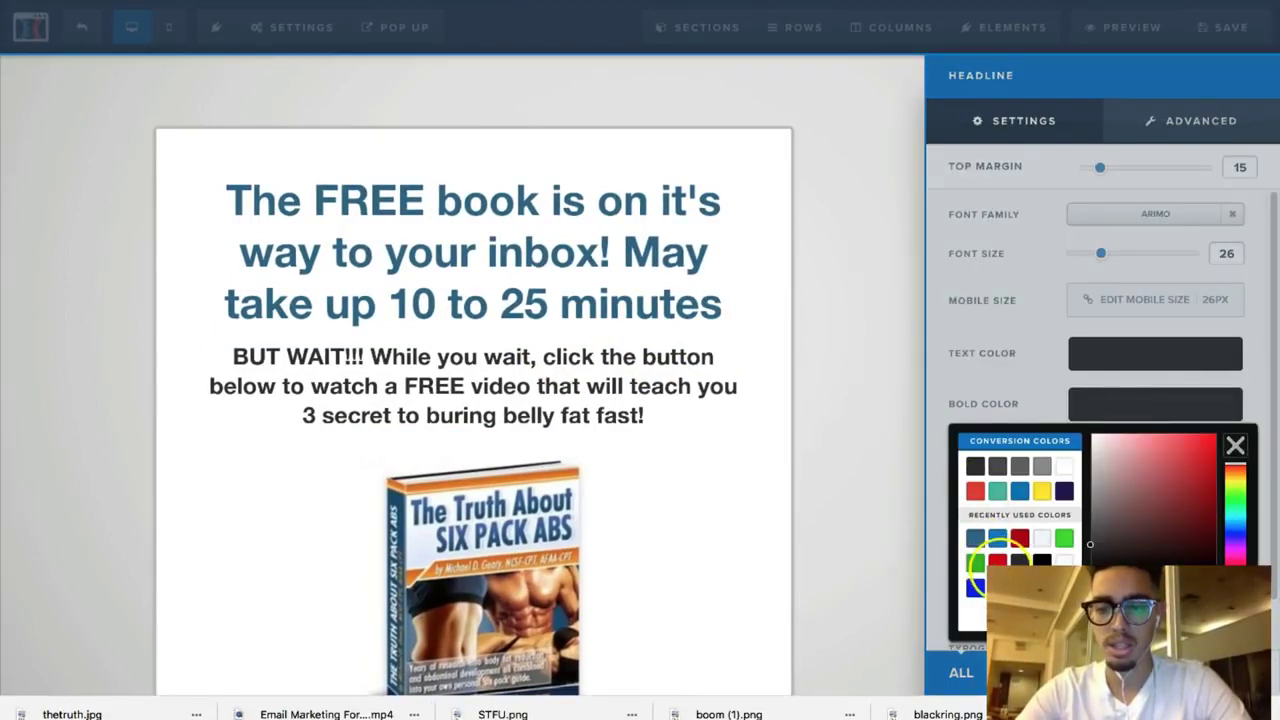
left_click(997, 561)
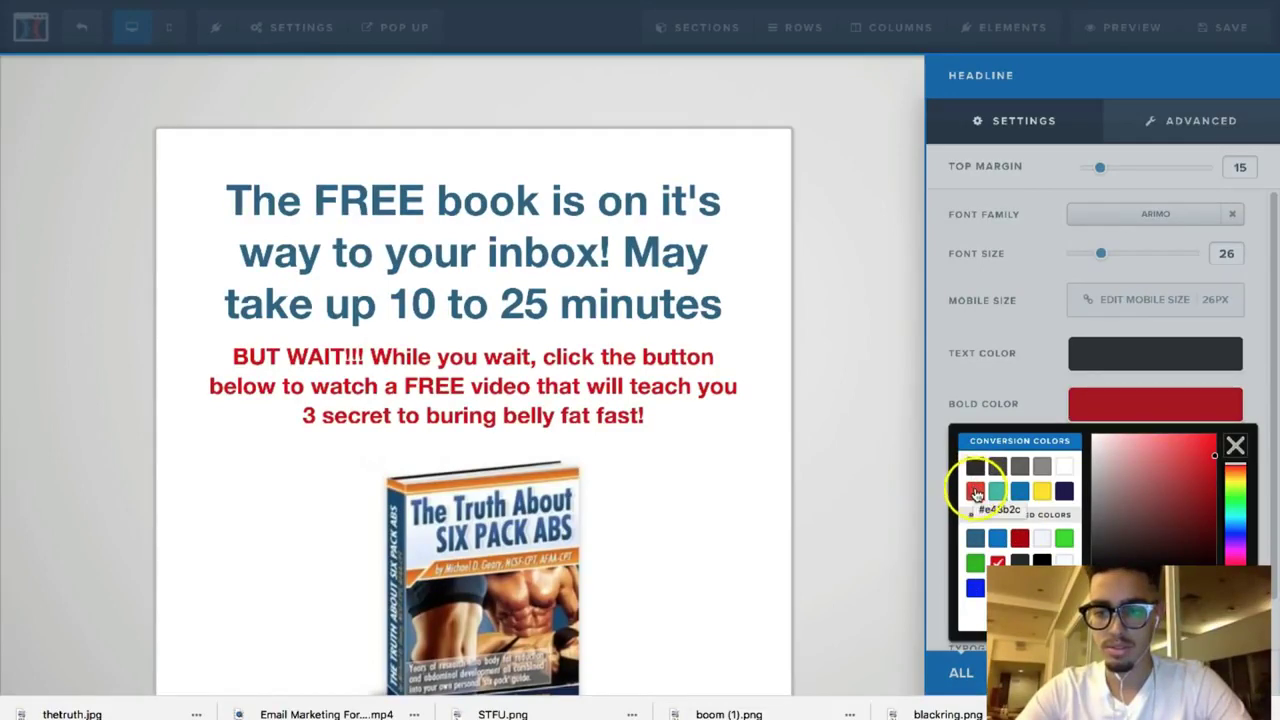
left_click_drag(1185, 462, 1245, 435)
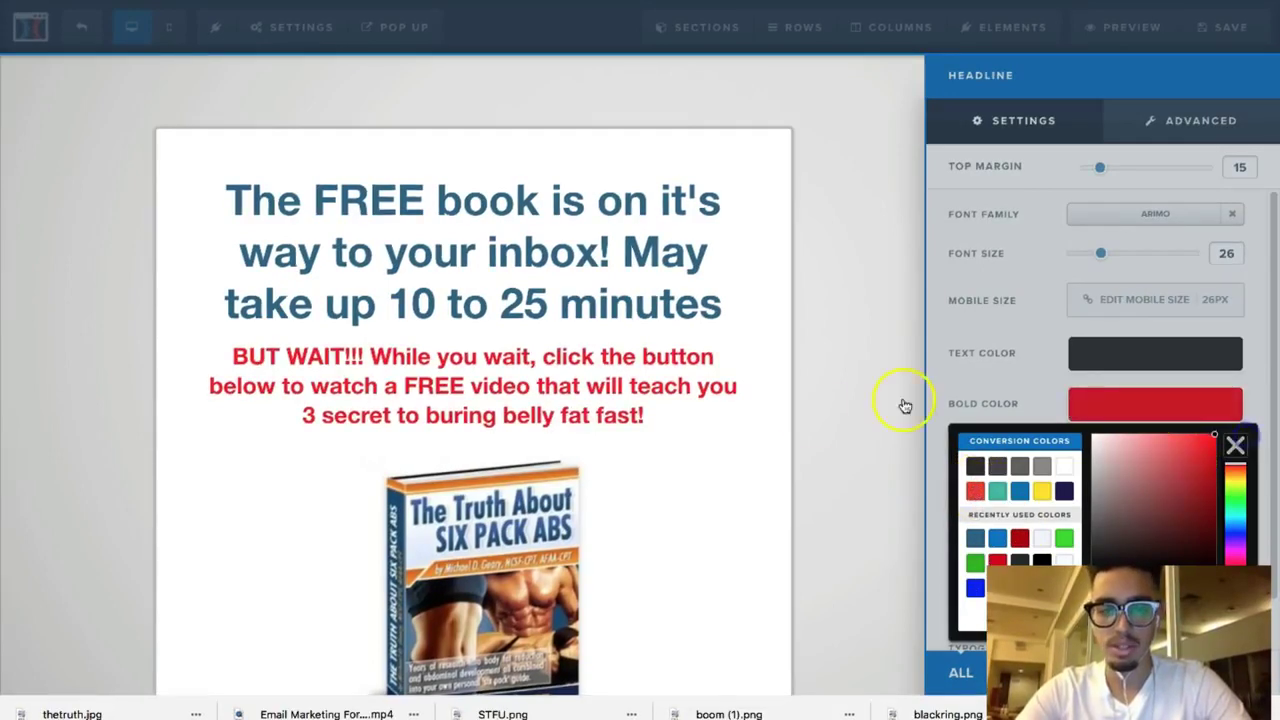
left_click(904, 405)
Step: Underline 'BUT WAIT!!!' in the red sub-headline
left_click(724, 405)
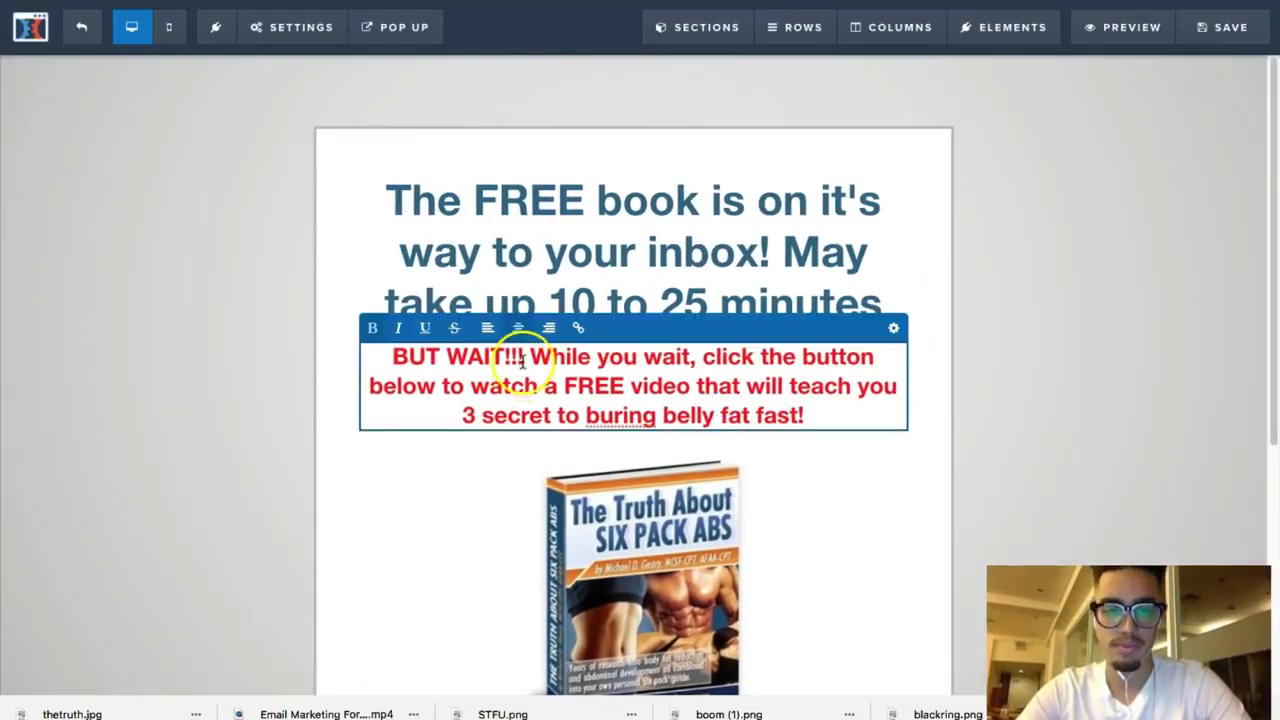
left_click_drag(520, 362, 349, 357)
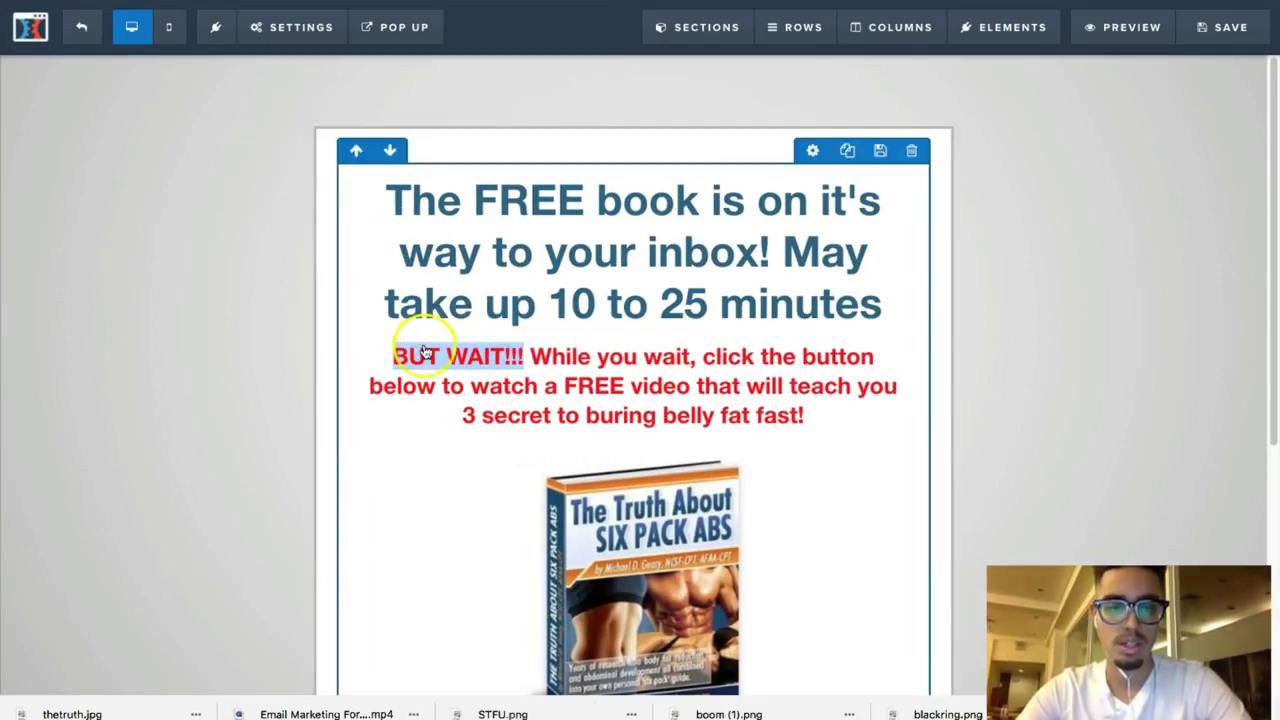
mouse_move(424, 352)
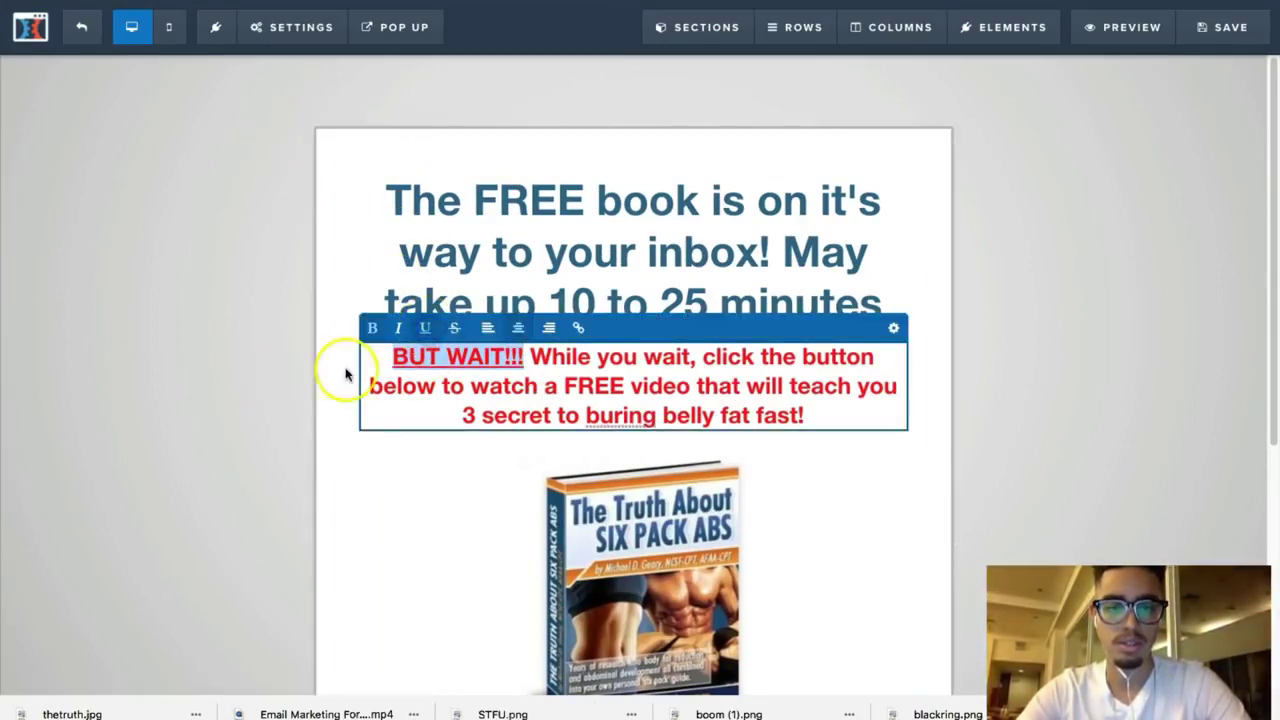
left_click(278, 381)
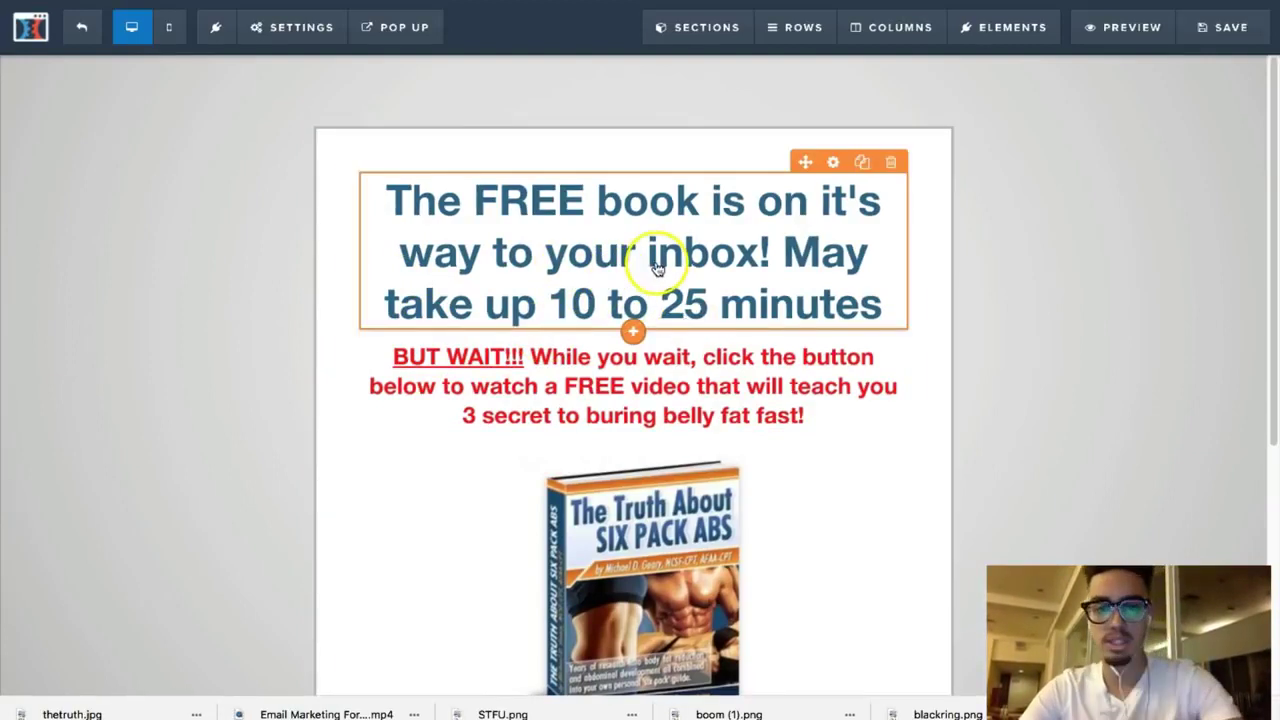
Step: Underline the word FREE in the headline
left_click(582, 200)
left_click_drag(584, 200, 466, 194)
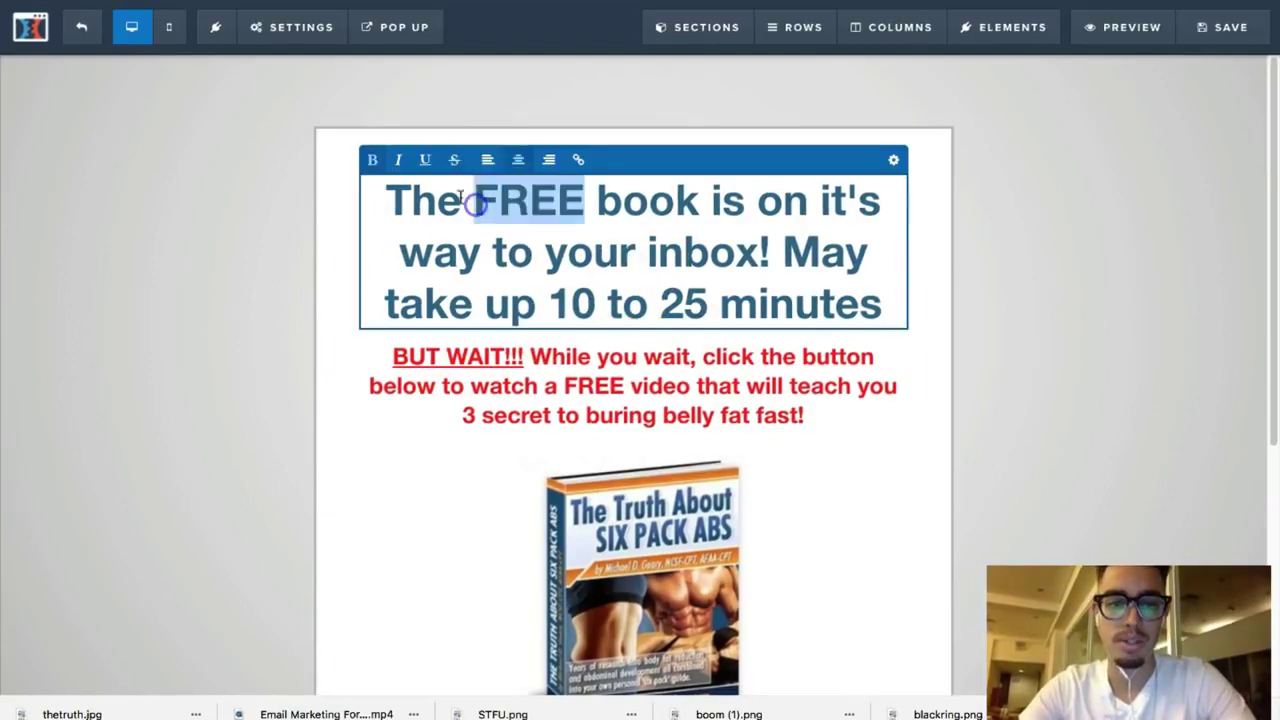
left_click(184, 320)
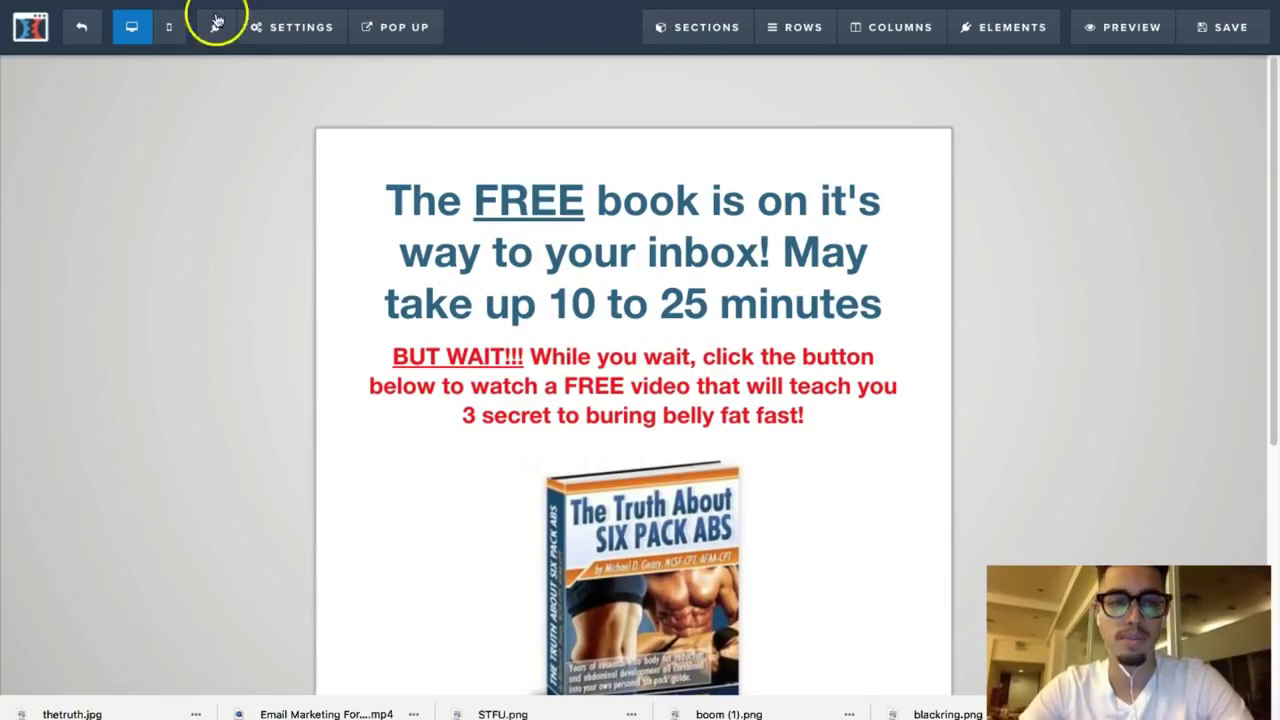
scroll(309, 279, "down", 1)
scroll(309, 279, "down", 5)
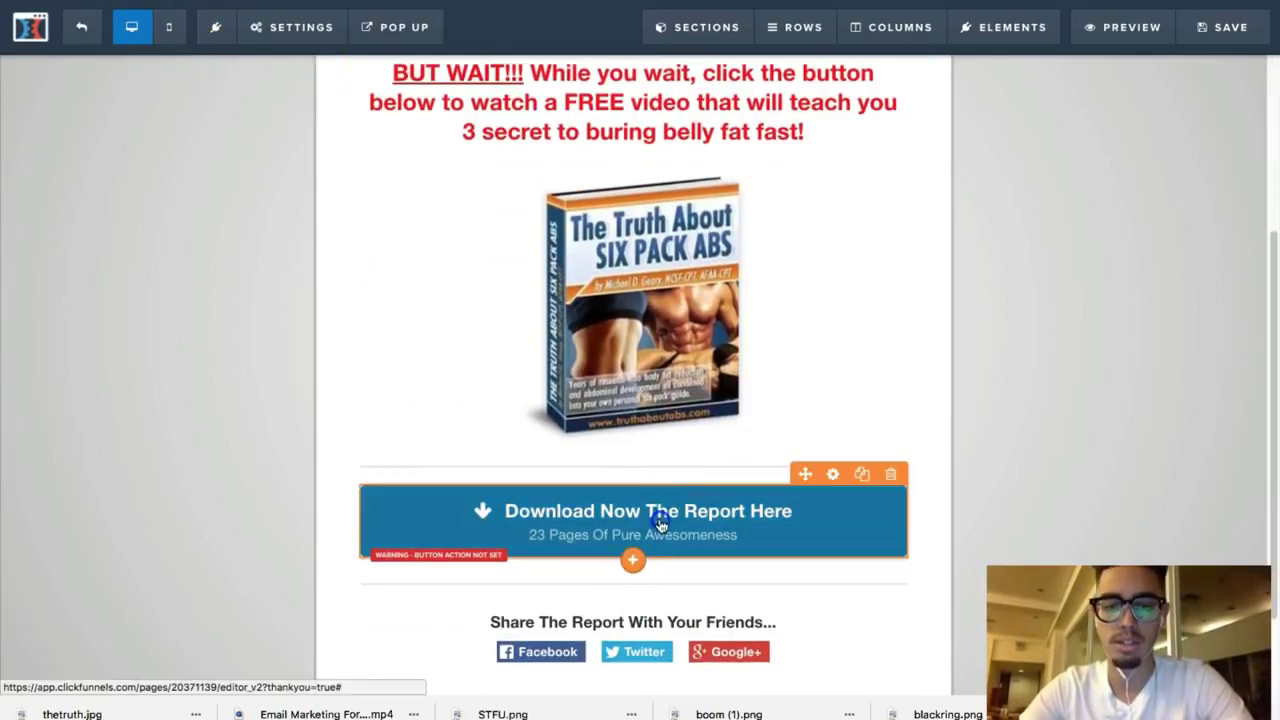
Step: Change the button text to 'YES! WATCH FREE VIDEO' and clear its sub text
left_click(777, 491)
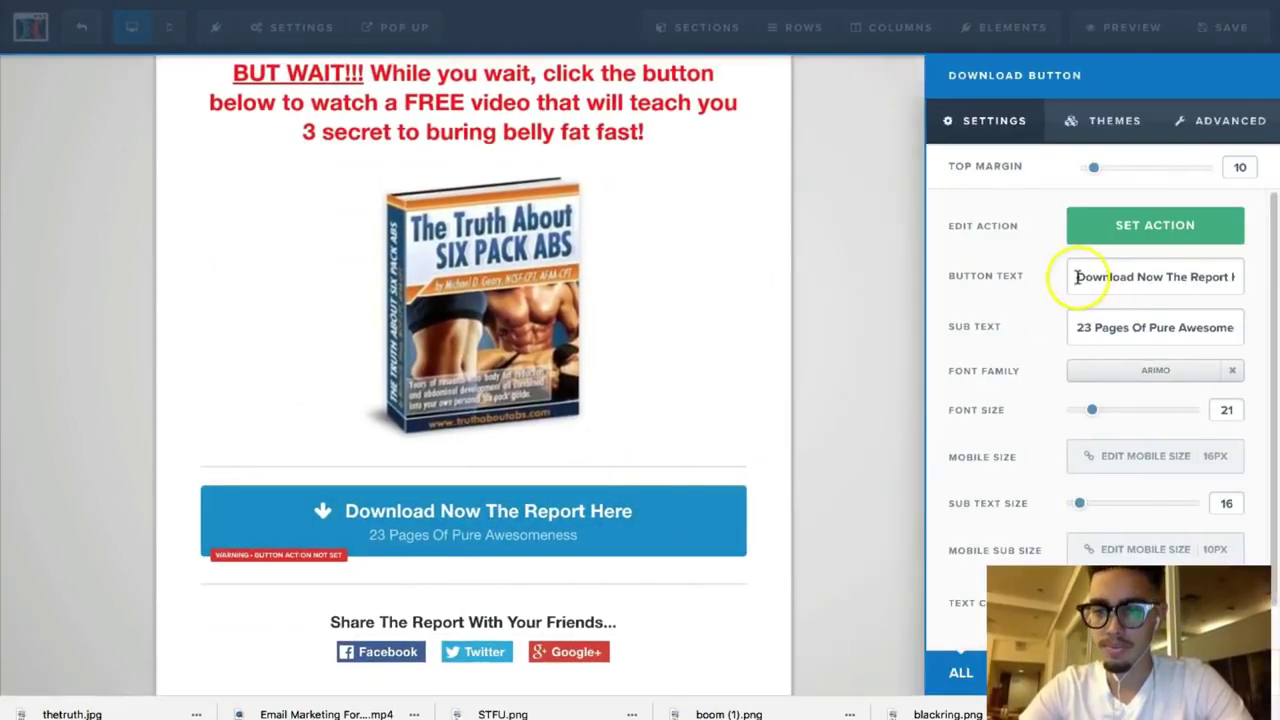
left_click_drag(1071, 277, 1275, 313)
type("YES! WATCH")
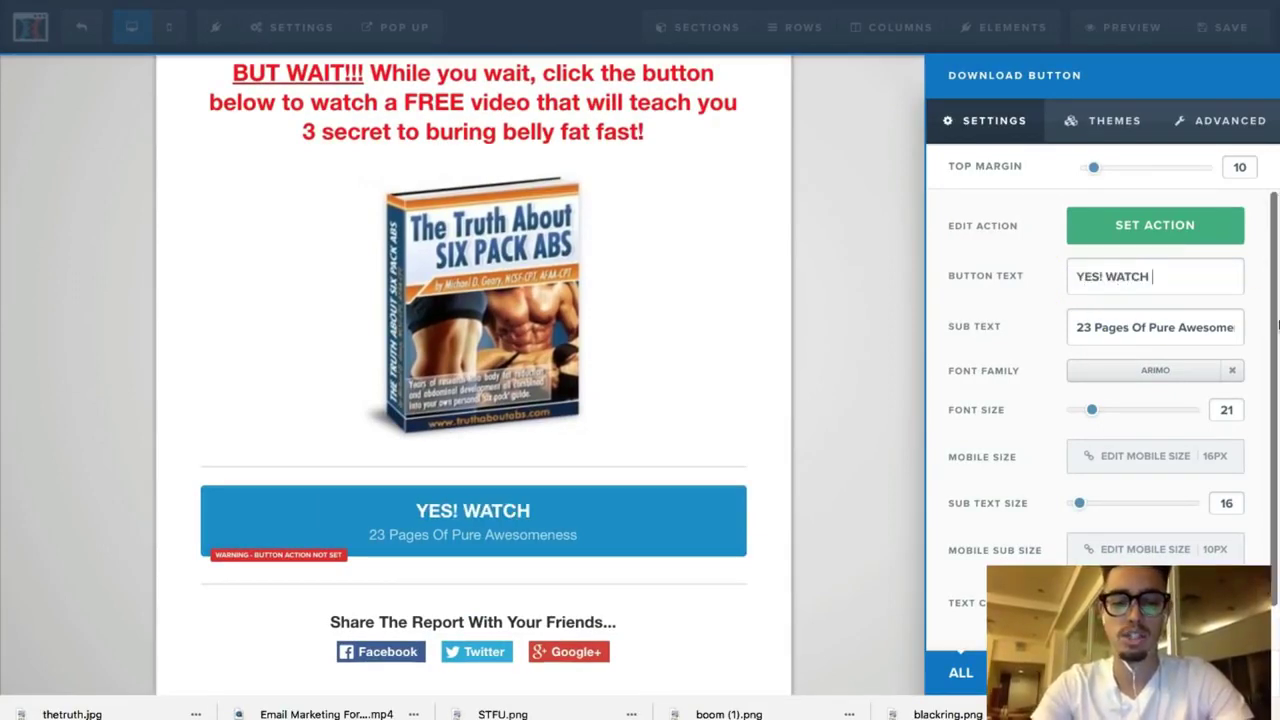
type(" FREE VIDEO")
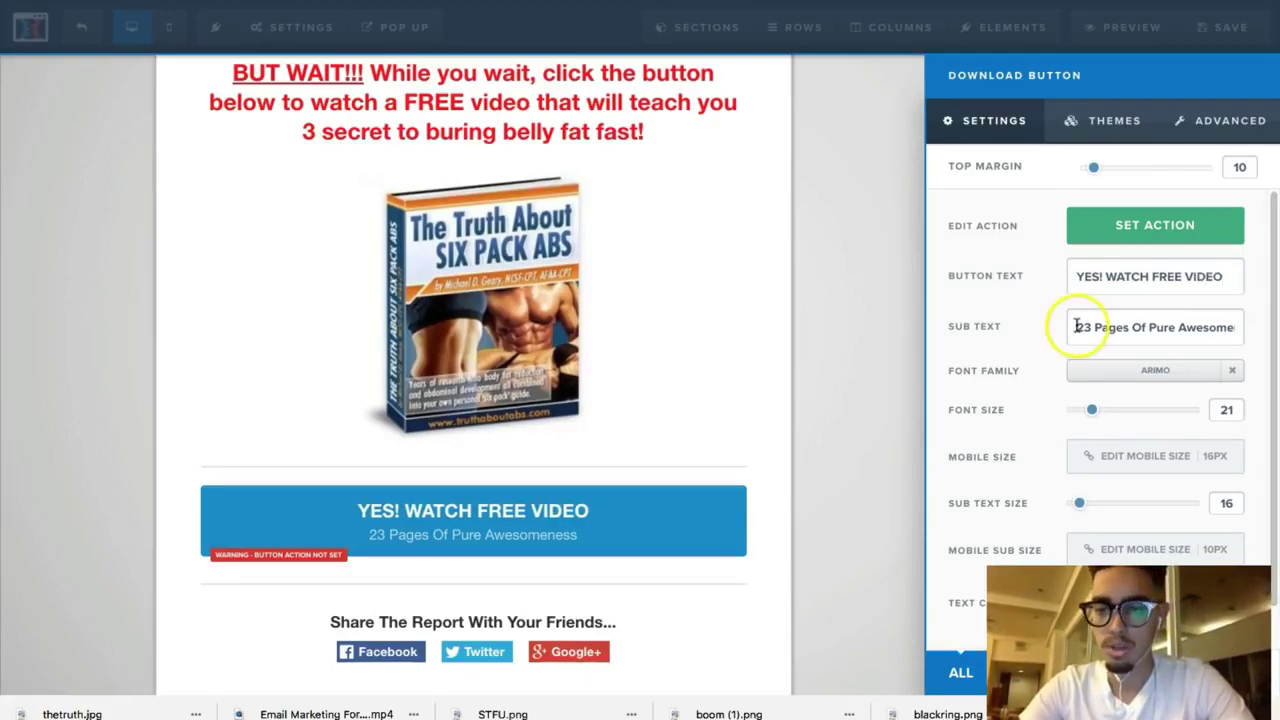
left_click_drag(1078, 327, 1275, 350)
key("BackSpace")
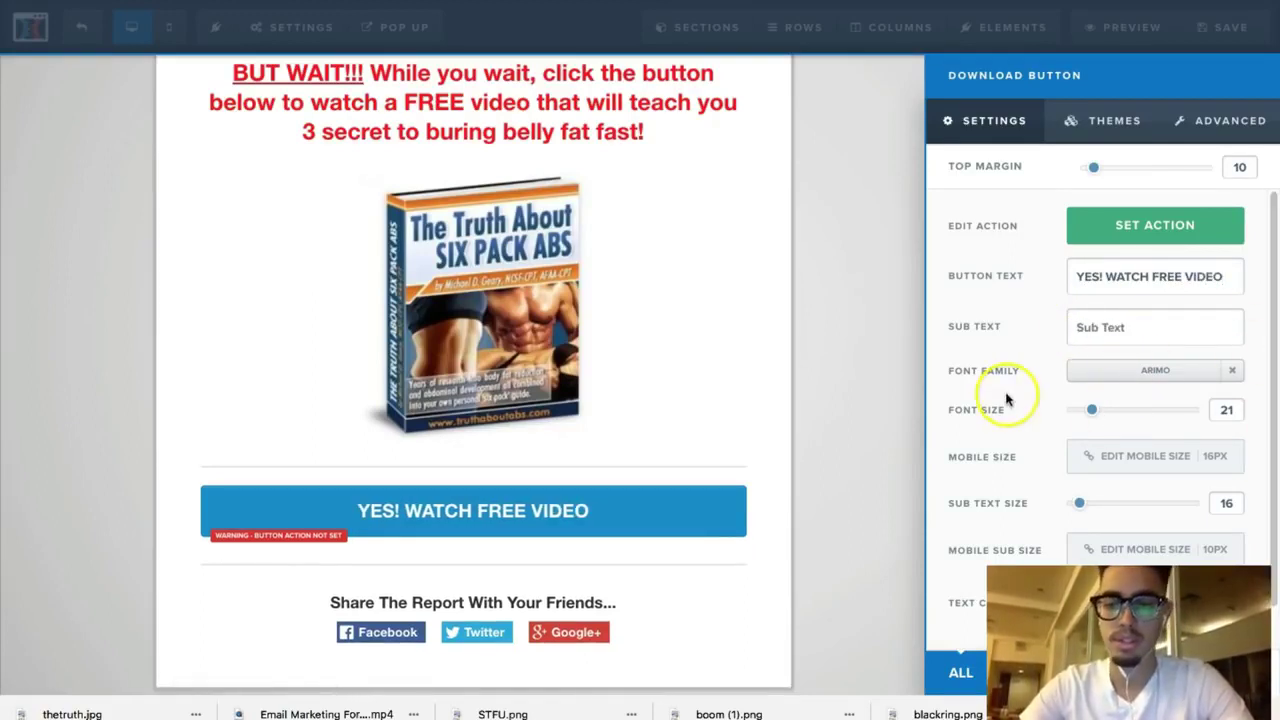
left_click(791, 463)
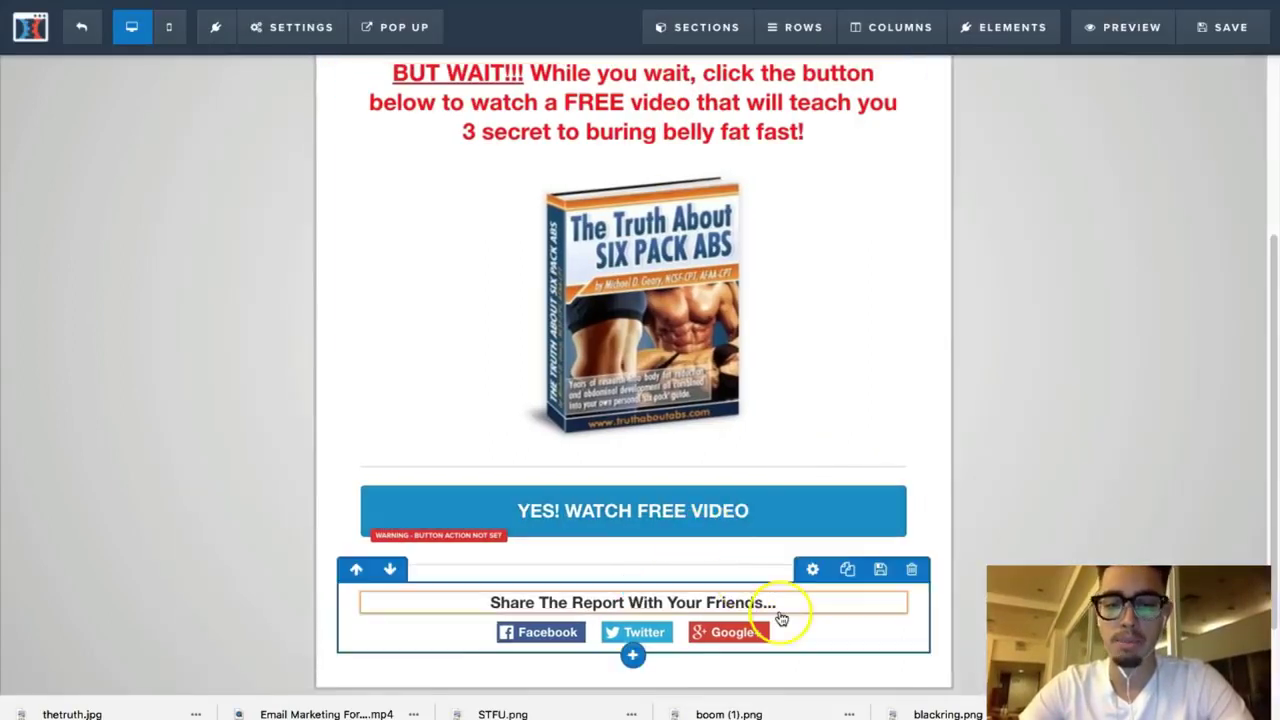
Step: Delete the Share The Report headline, its social share buttons and the empty row
left_click(886, 584)
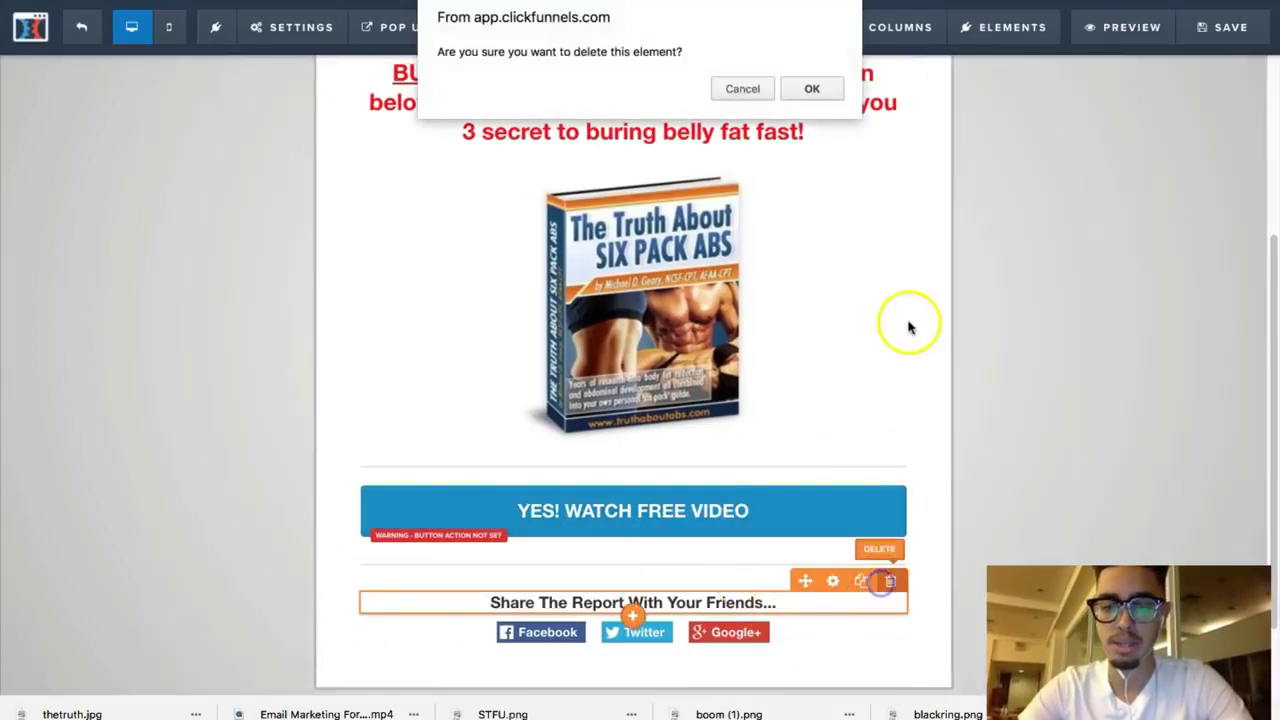
left_click(811, 88)
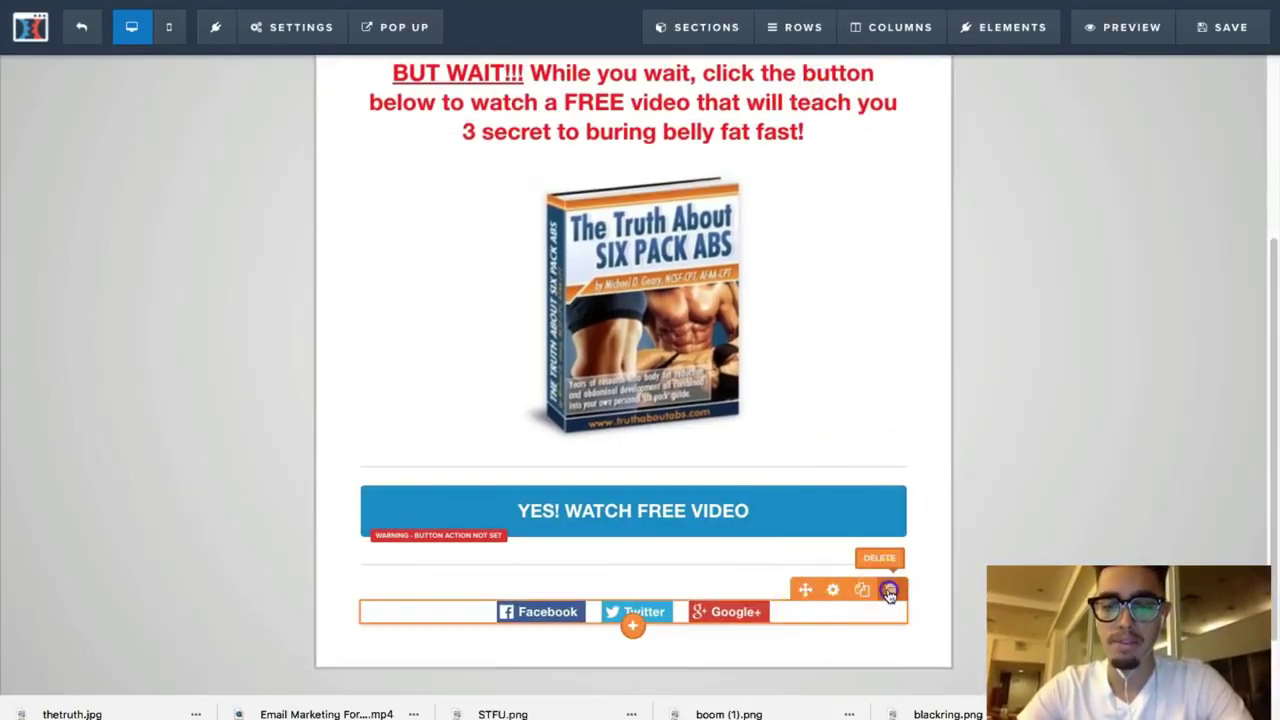
left_click(890, 589)
left_click(811, 88)
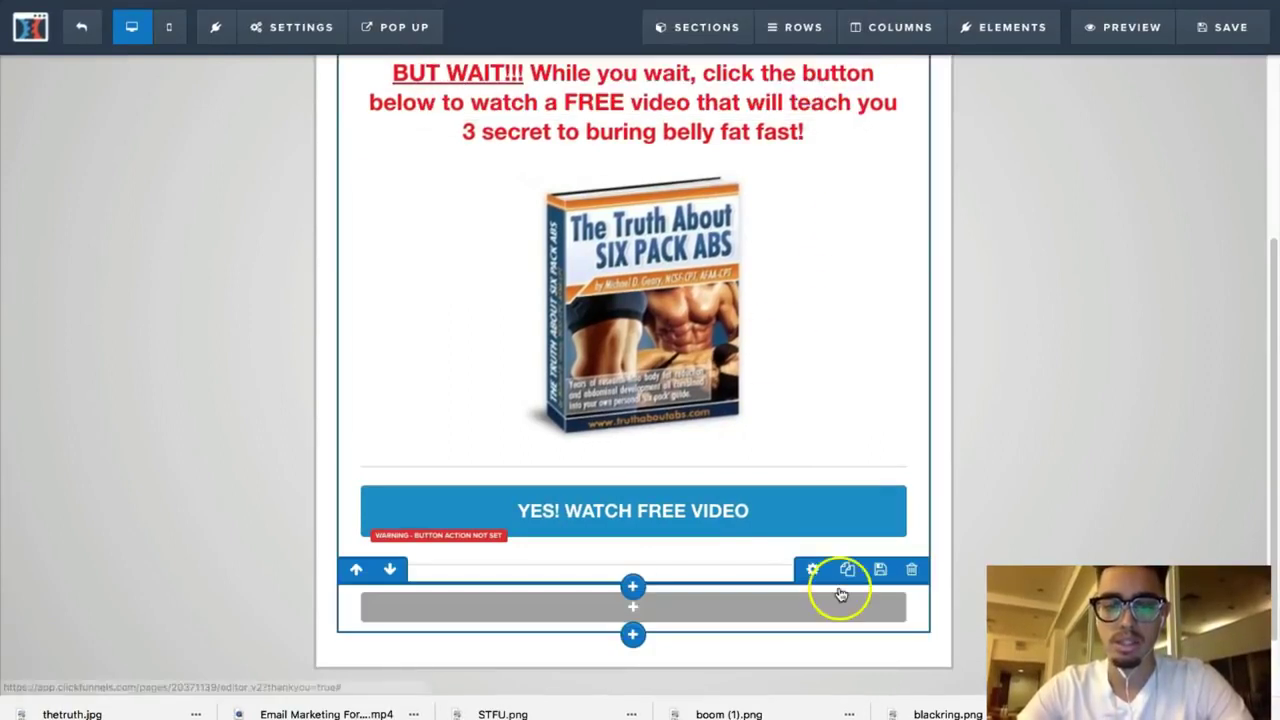
left_click(910, 570)
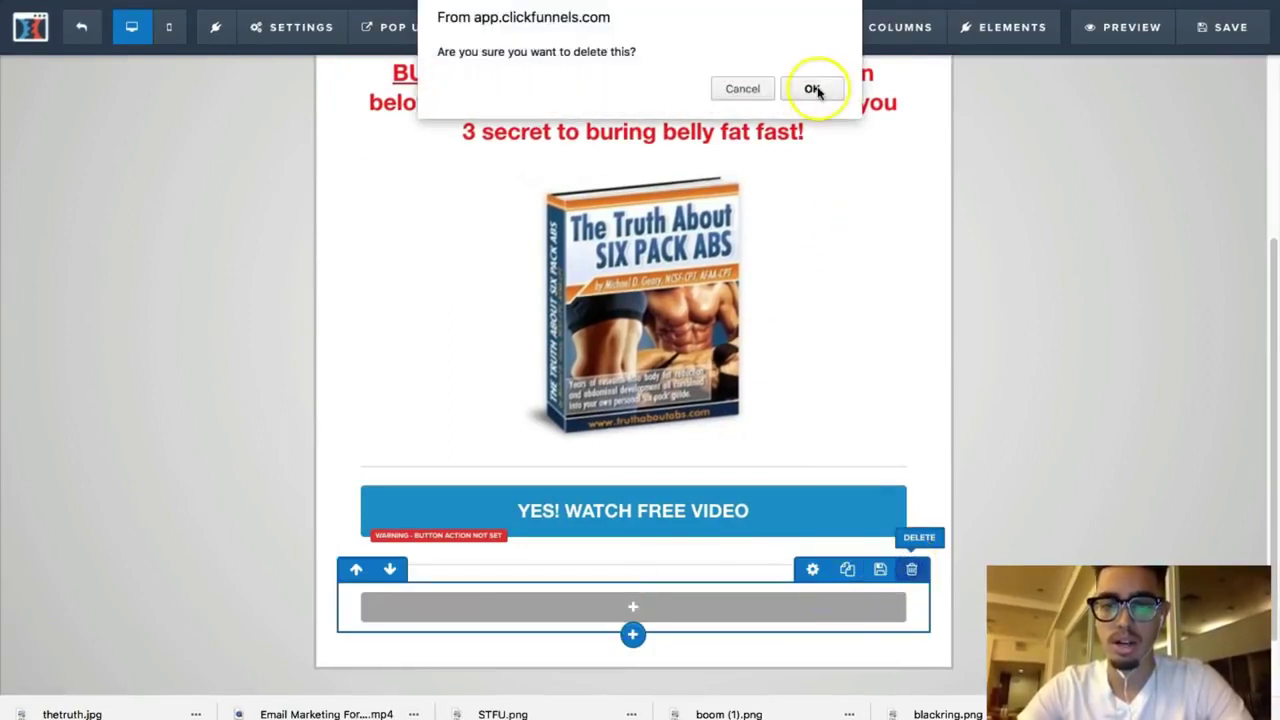
left_click(811, 87)
Step: Delete the leftover empty element and save the thank-you page
left_click(890, 543)
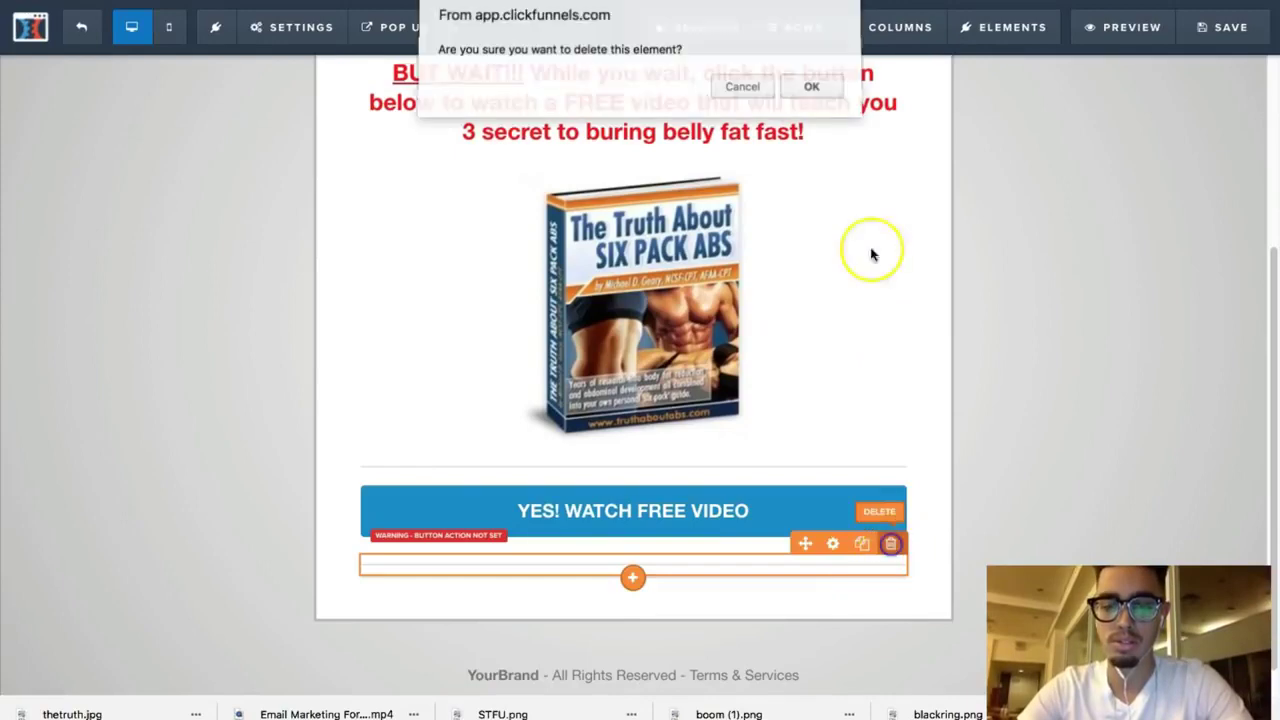
left_click(813, 88)
scroll(880, 363, "up", 4)
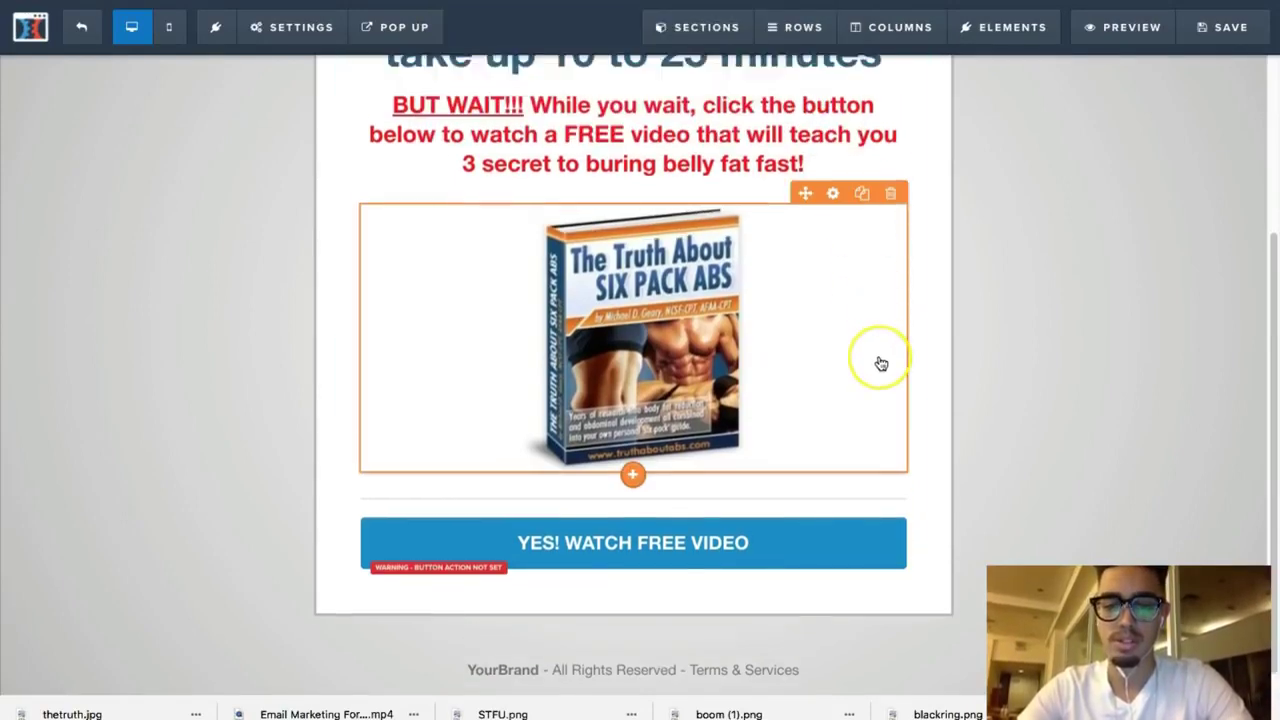
scroll(881, 363, "down", 4)
scroll(880, 363, "up", 3)
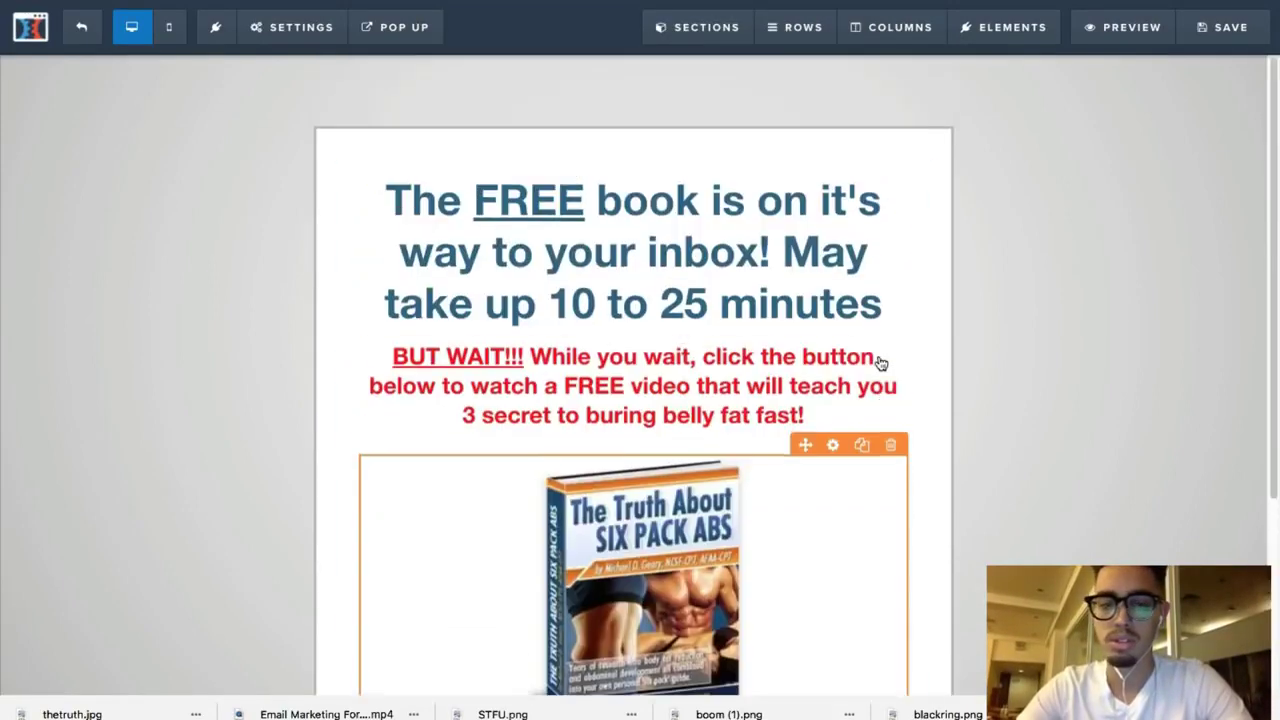
scroll(880, 363, "down", 3)
scroll(880, 363, "up", 3)
scroll(880, 363, "down", 3)
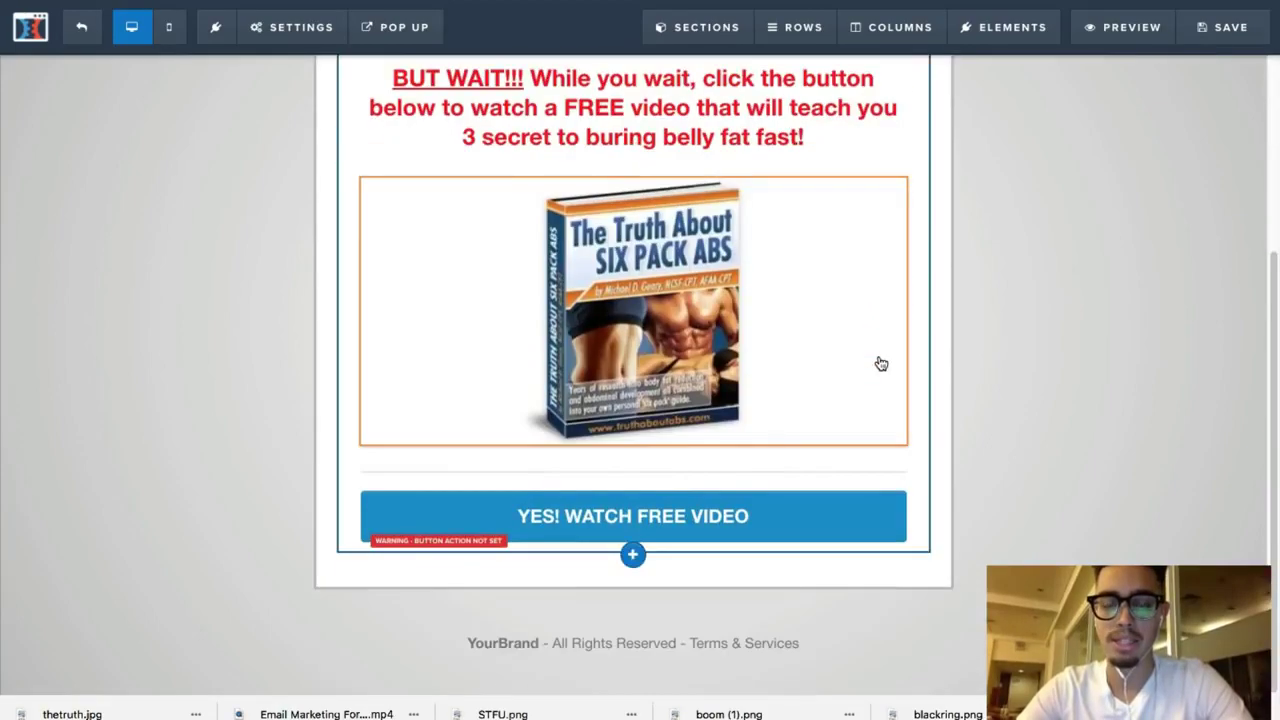
scroll(880, 363, "up", 3)
left_click(1258, 22)
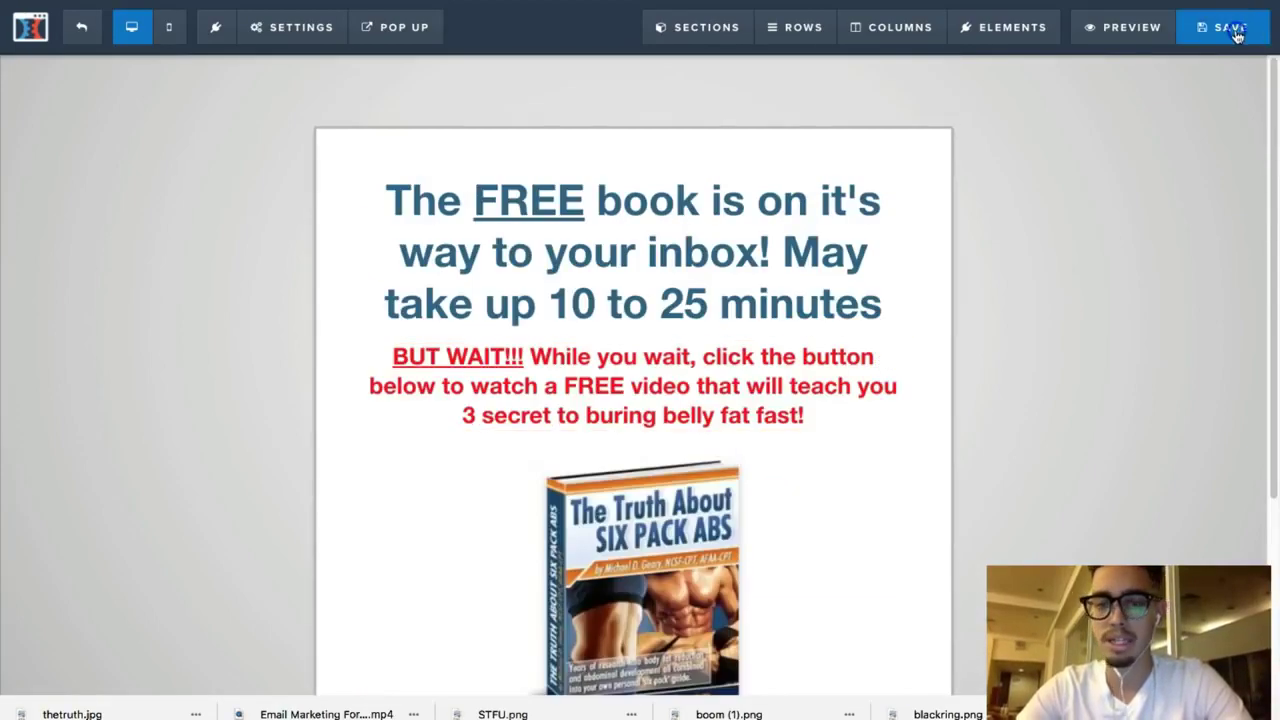
scroll(1082, 278, "down", 3)
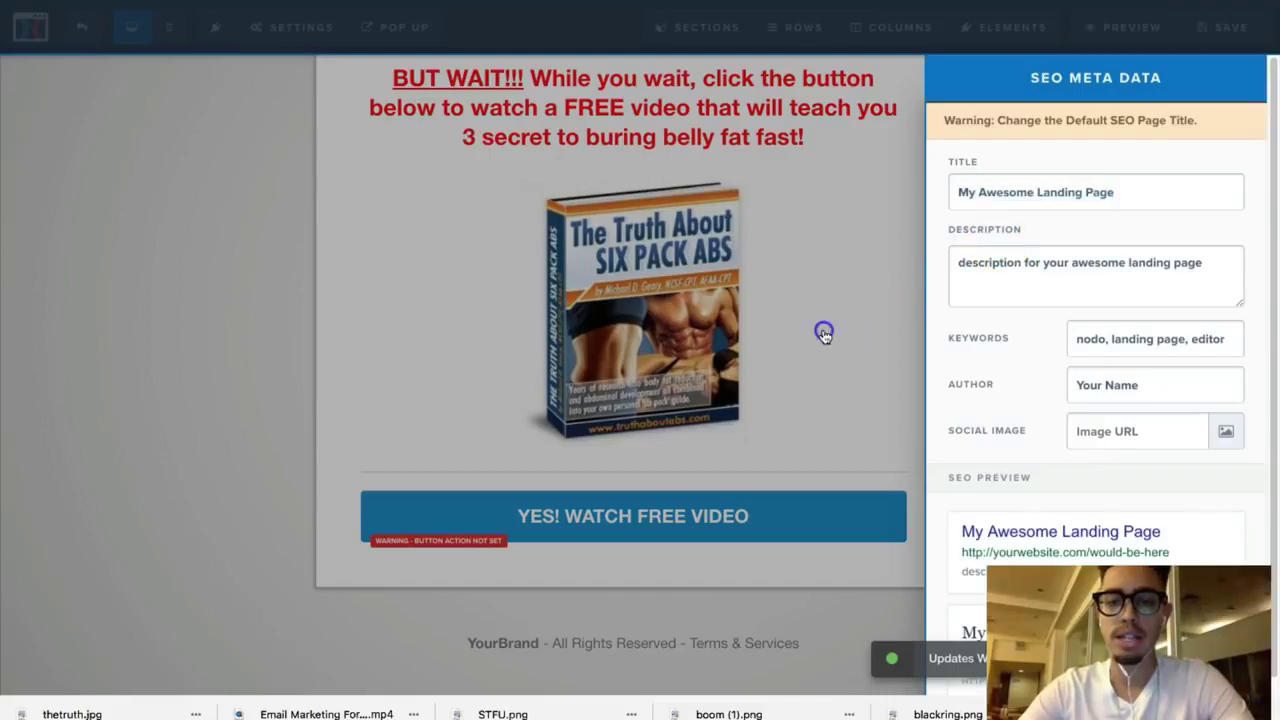
Step: Open the Logic, Marshmello - Everyday video on YouTube, pause the ad, and return to ClickFunnels
left_click(824, 333)
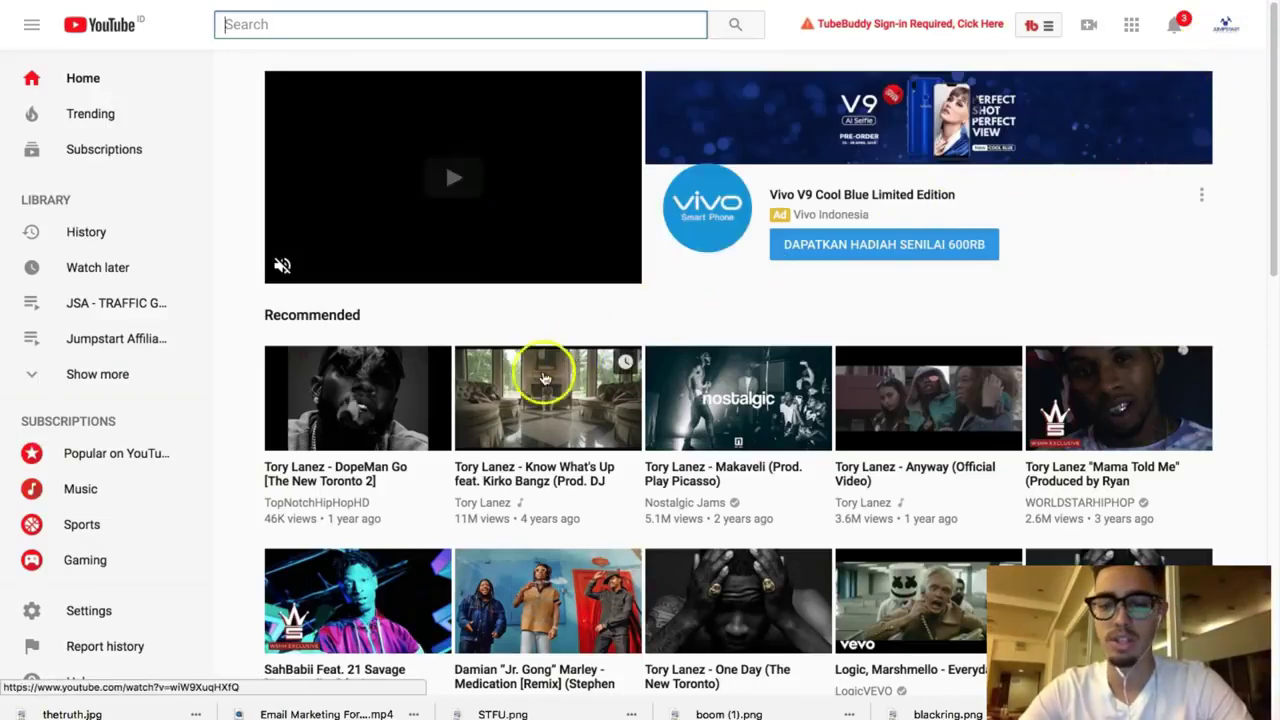
scroll(502, 452, "down", 2)
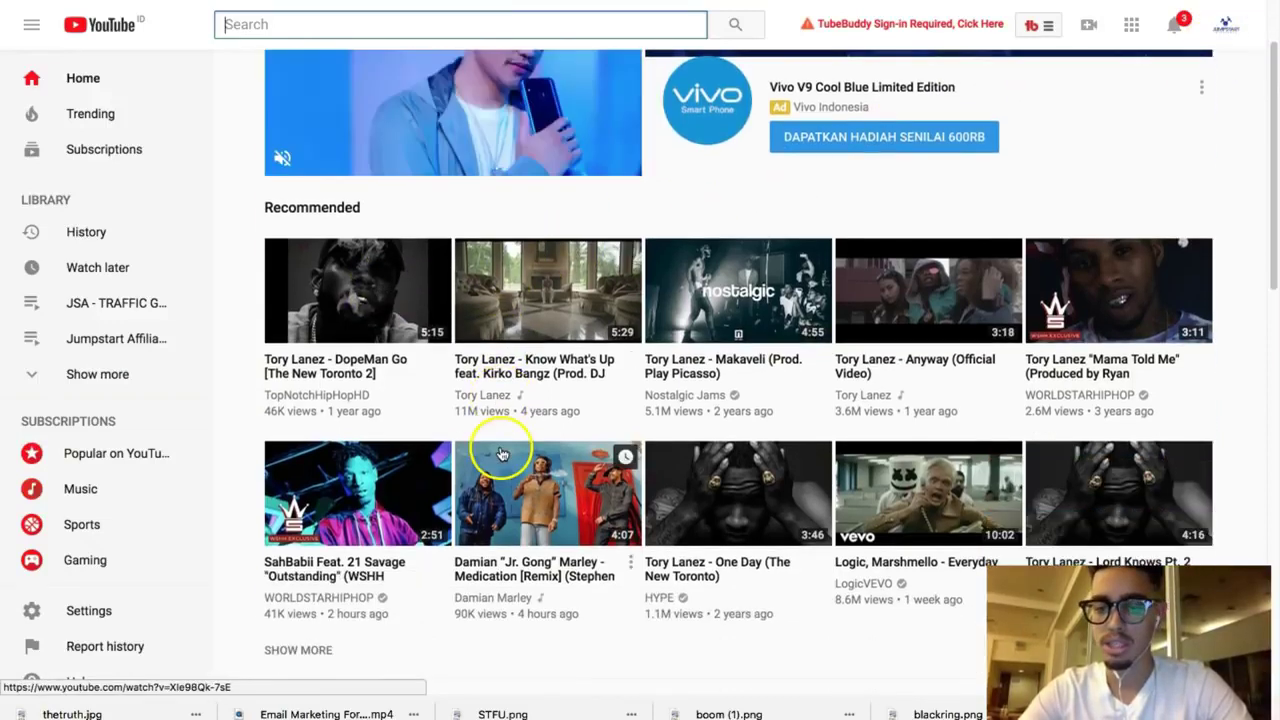
left_click(924, 502)
scroll(386, 466, "down", 2)
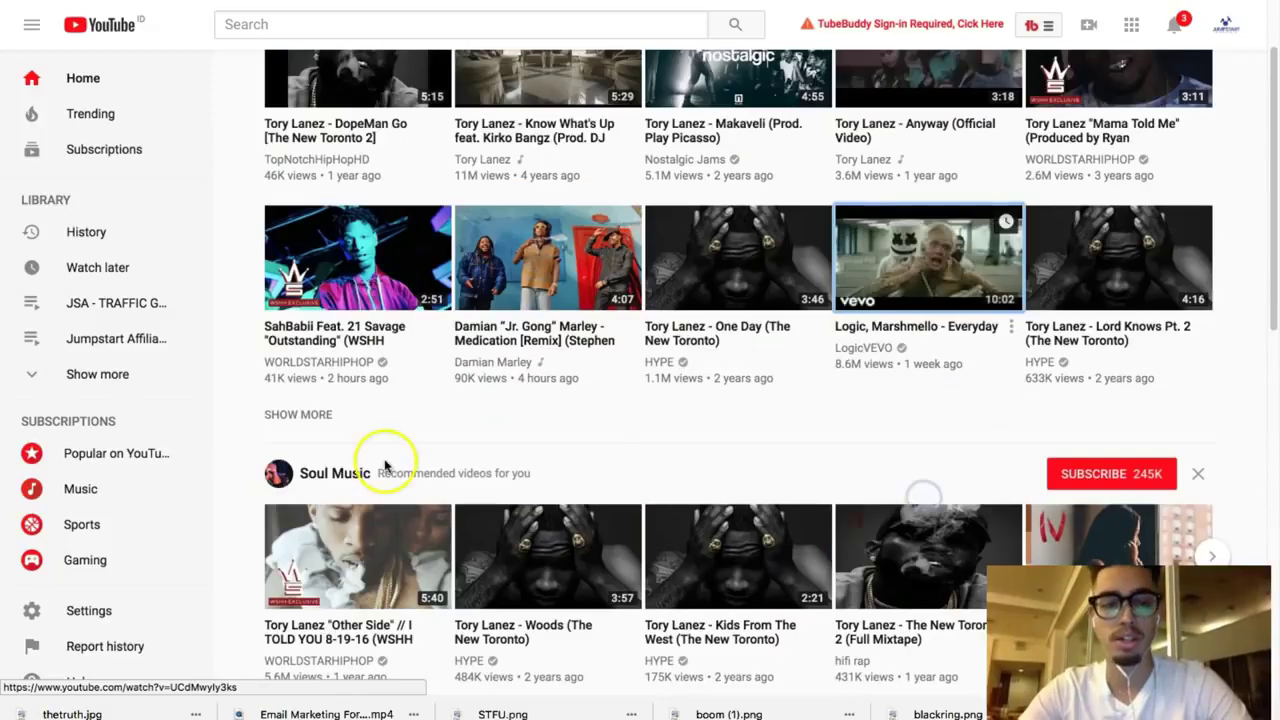
left_click(95, 483)
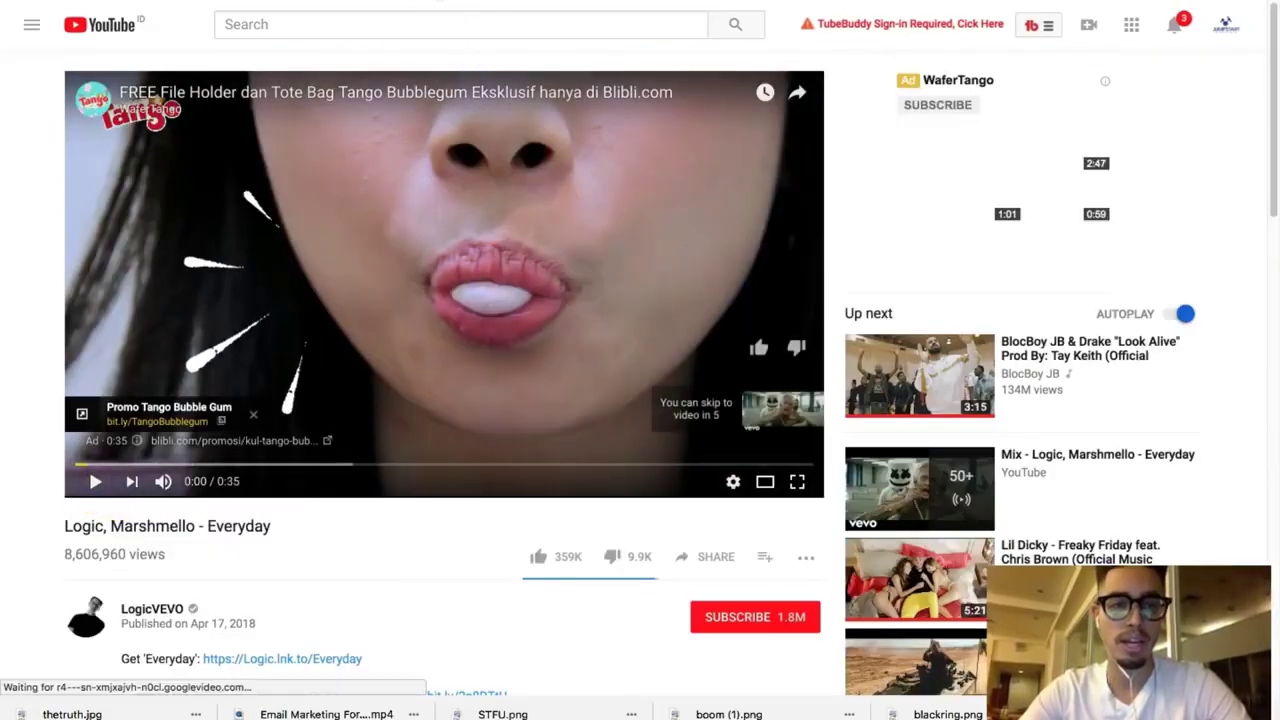
left_click(1070, 4)
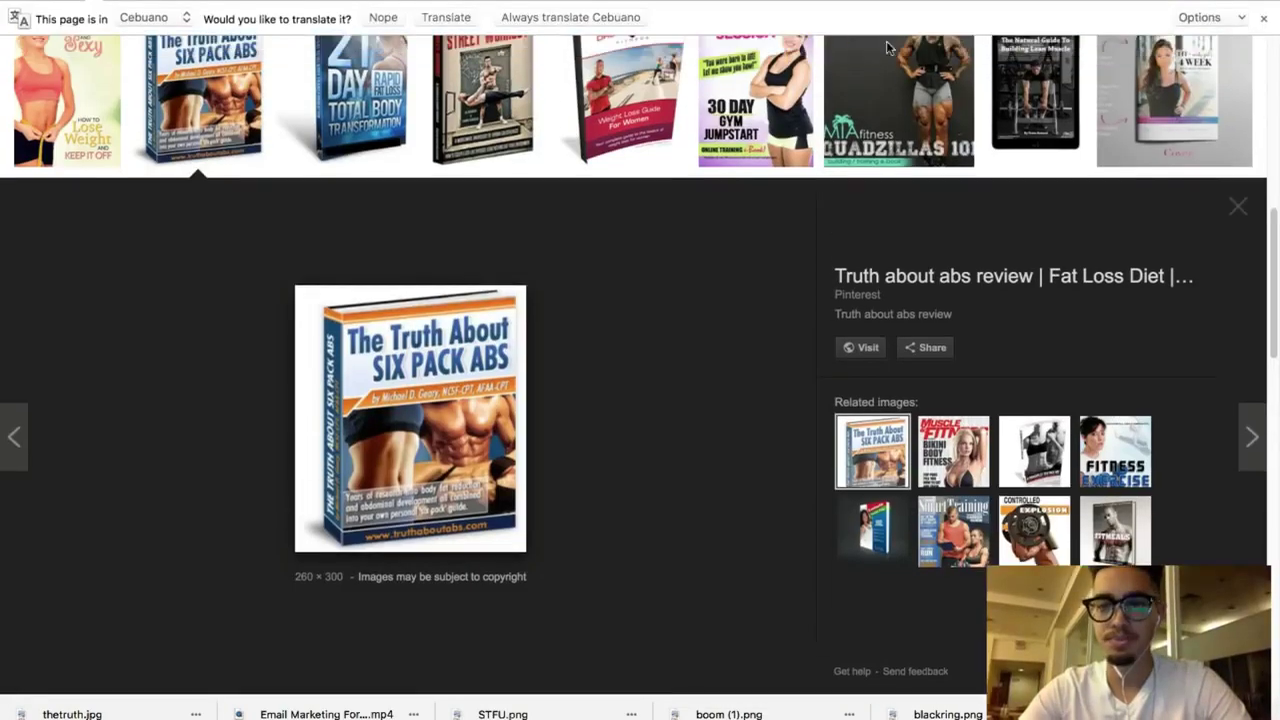
key("ctrl+Tab")
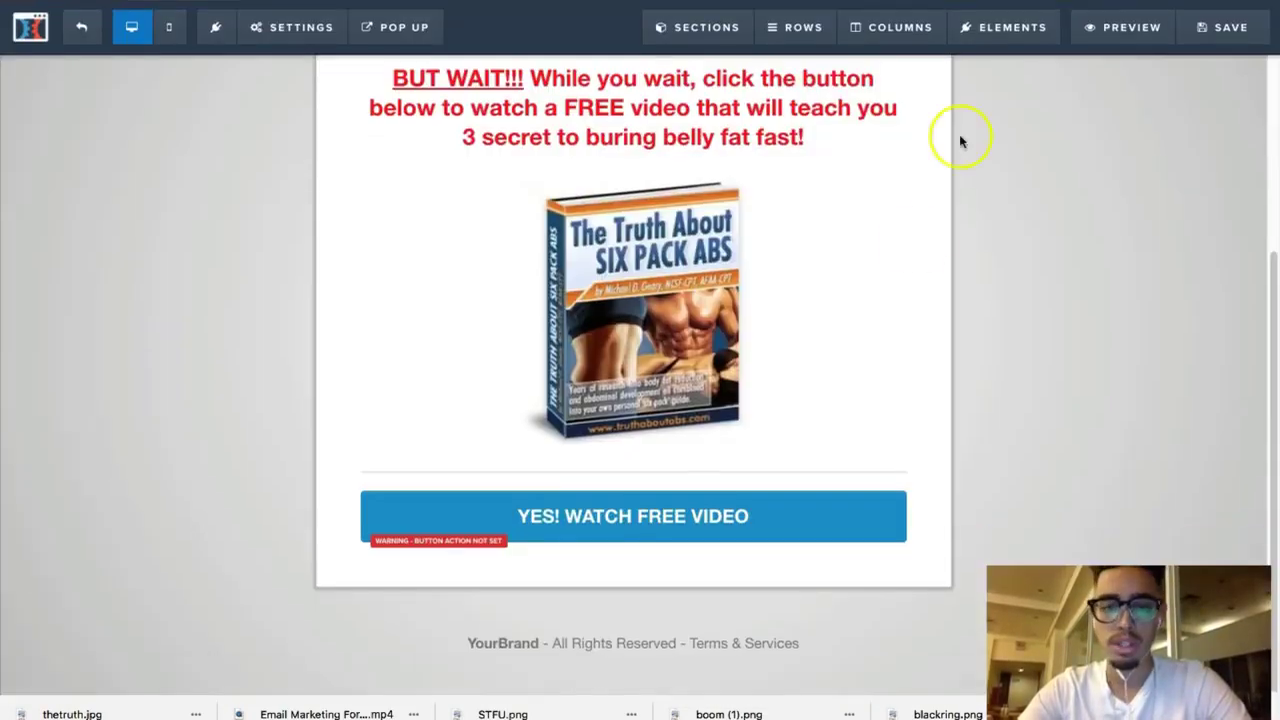
Step: Set the YES! WATCH FREE VIDEO button to open the pasted YouTube URL, then save
left_click(690, 503)
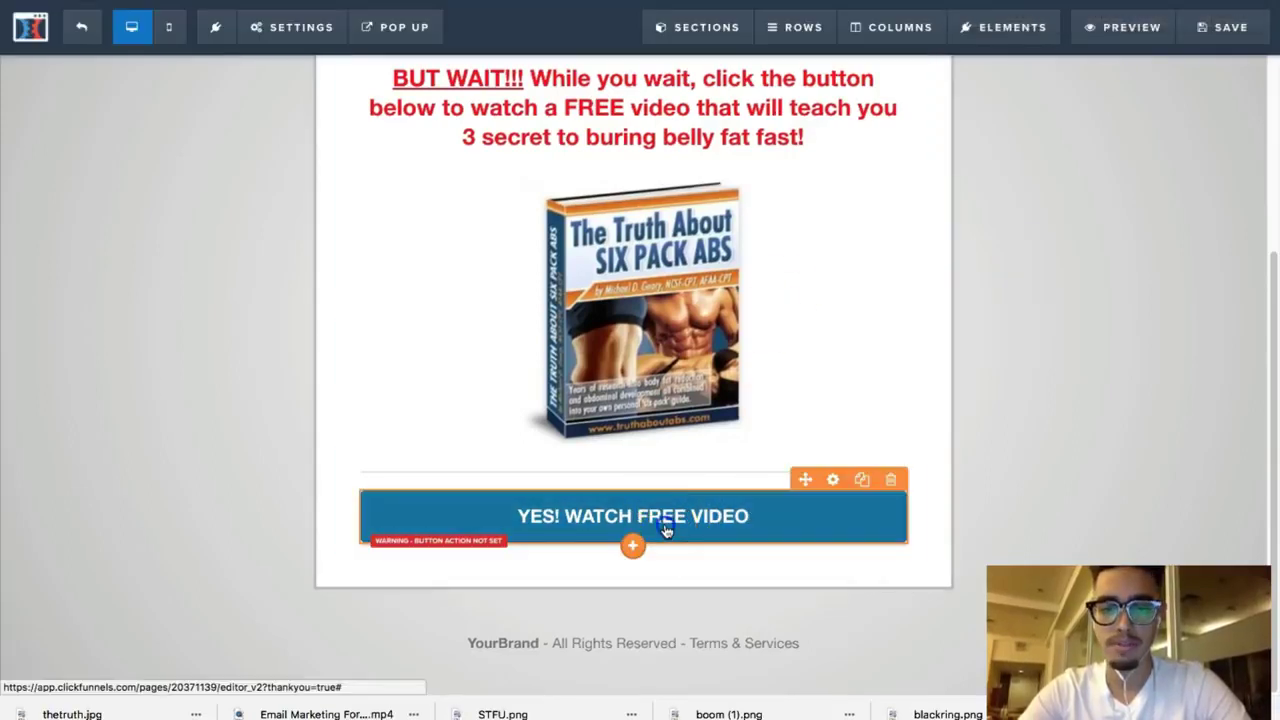
left_click(735, 515)
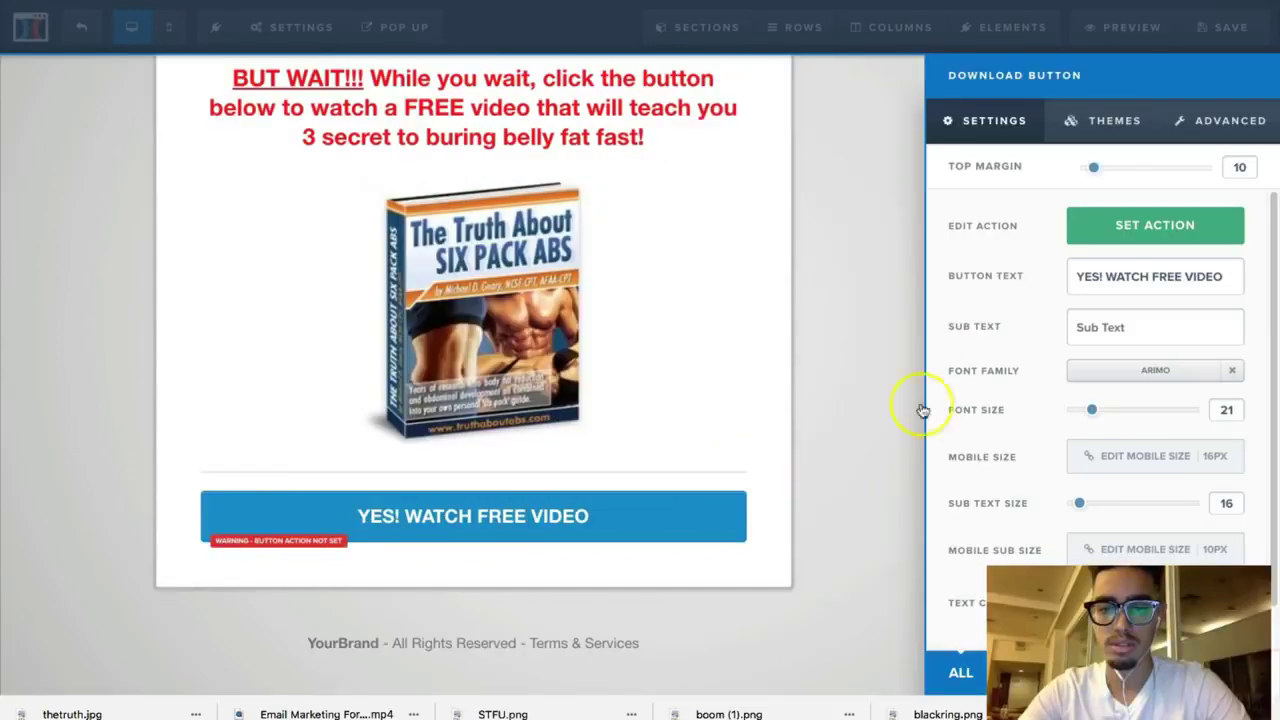
left_click(1163, 224)
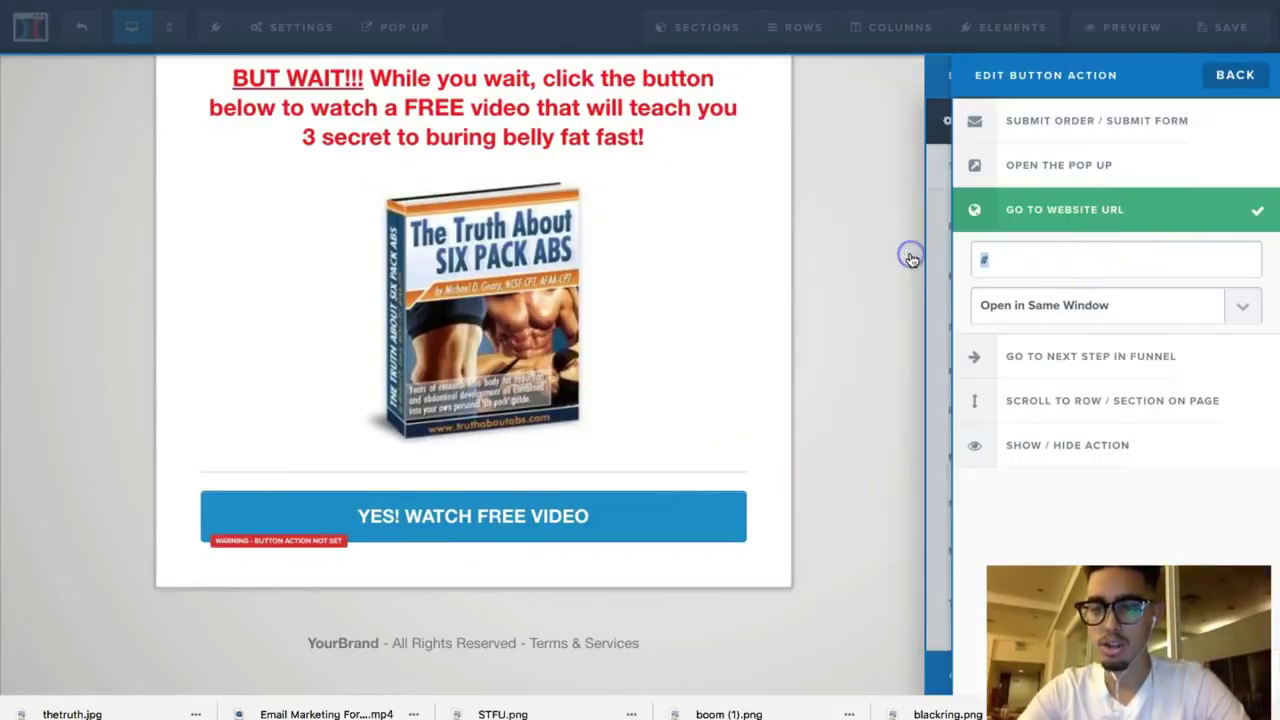
type("https://www.youtube.com/watch?v=UCdMwyly3ks")
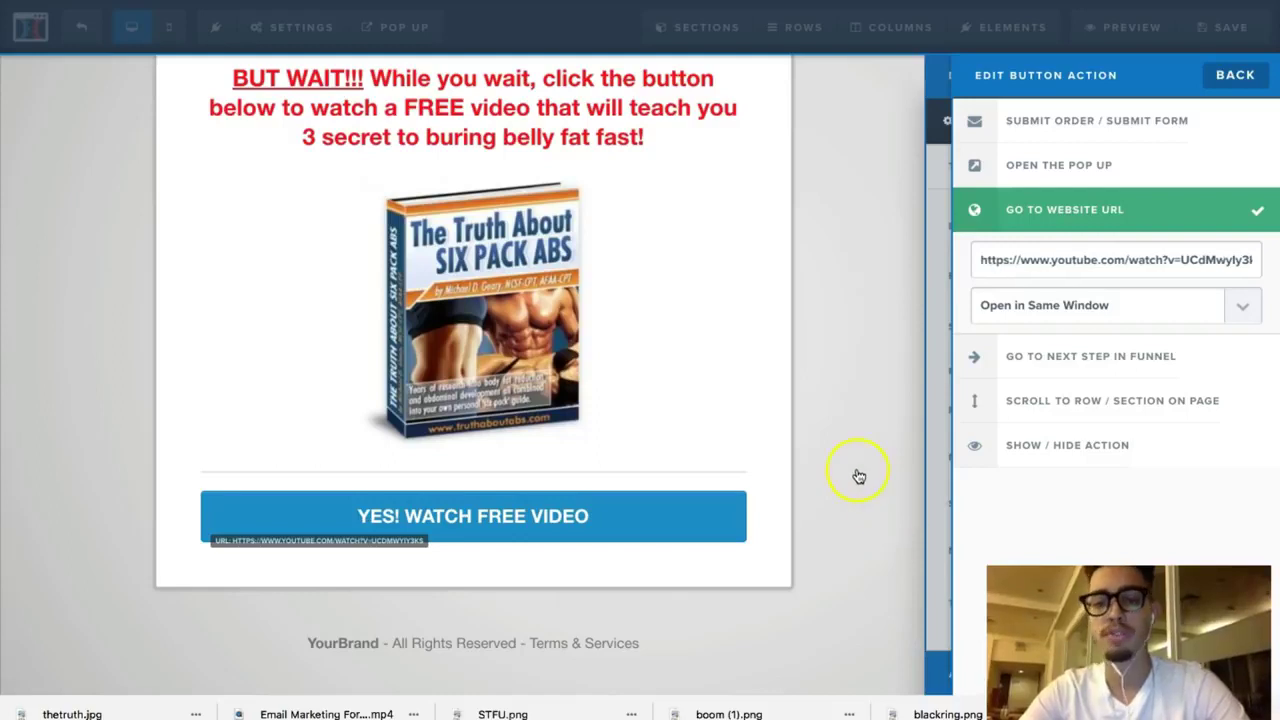
left_click(858, 476)
left_click(1203, 40)
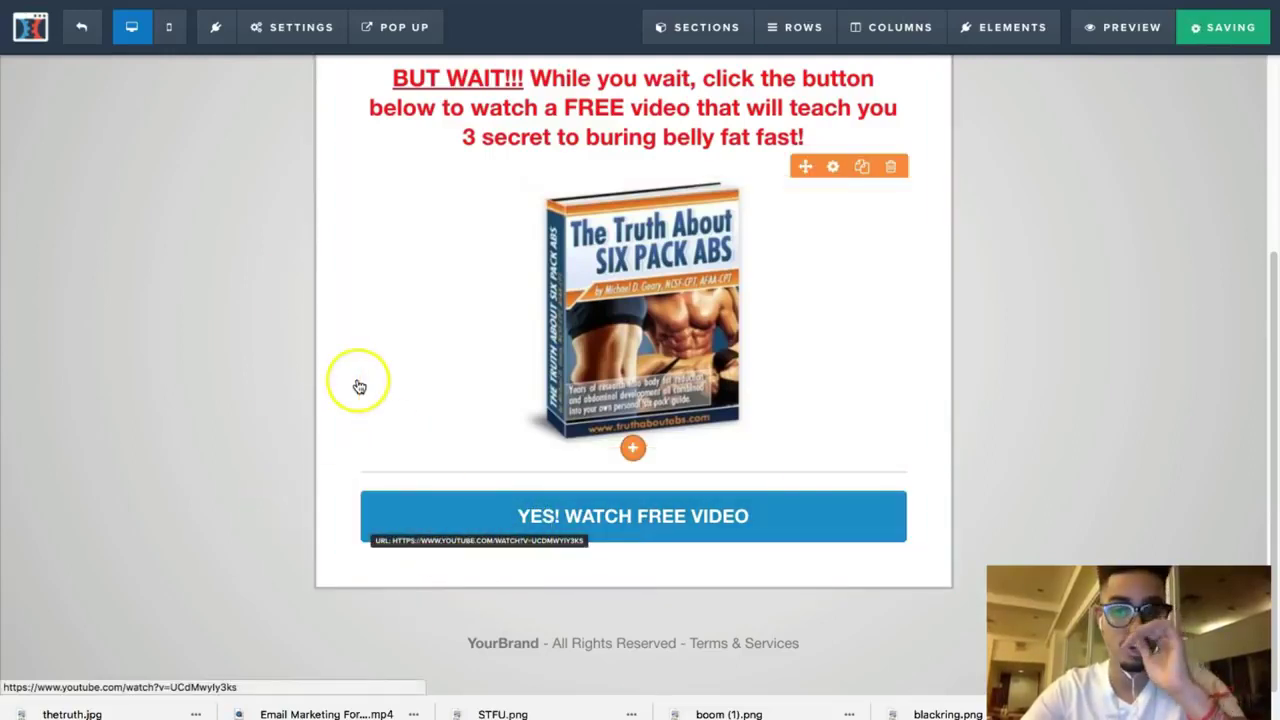
Step: Stay on the page, retry saving until it succeeds, then exit to the 3 Step Fitness Funnel
left_click(84, 25)
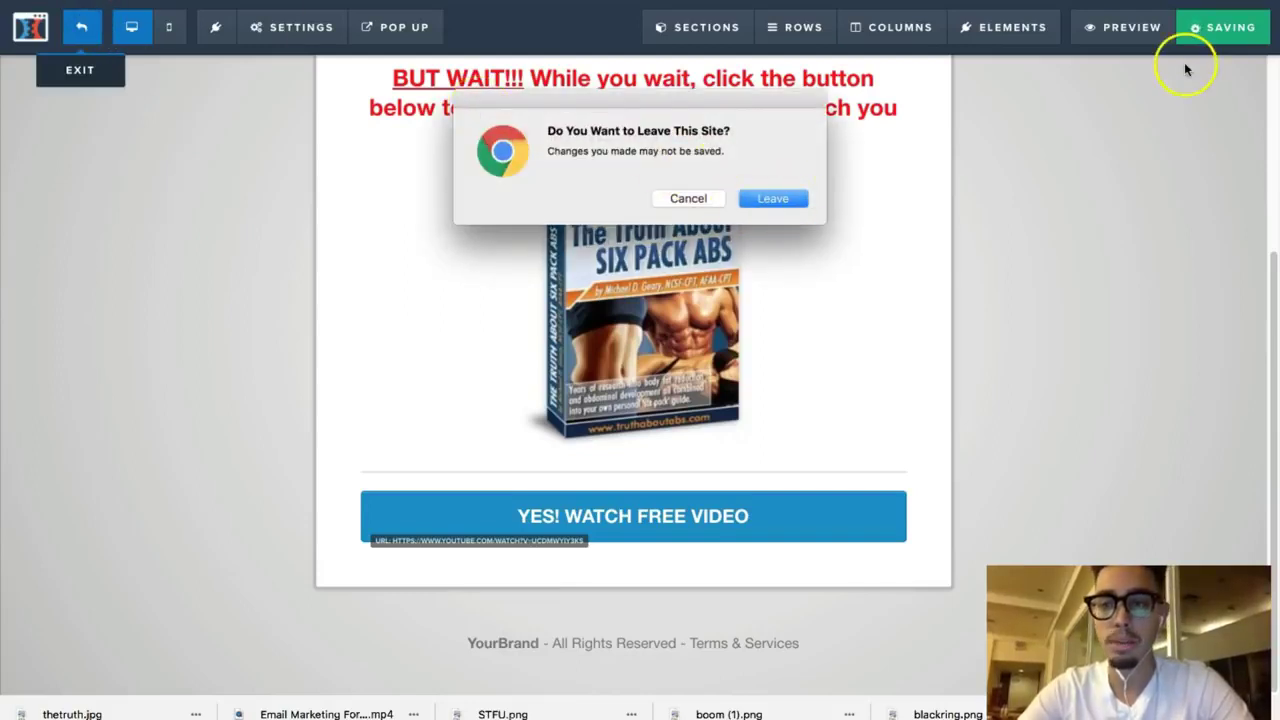
left_click(688, 198)
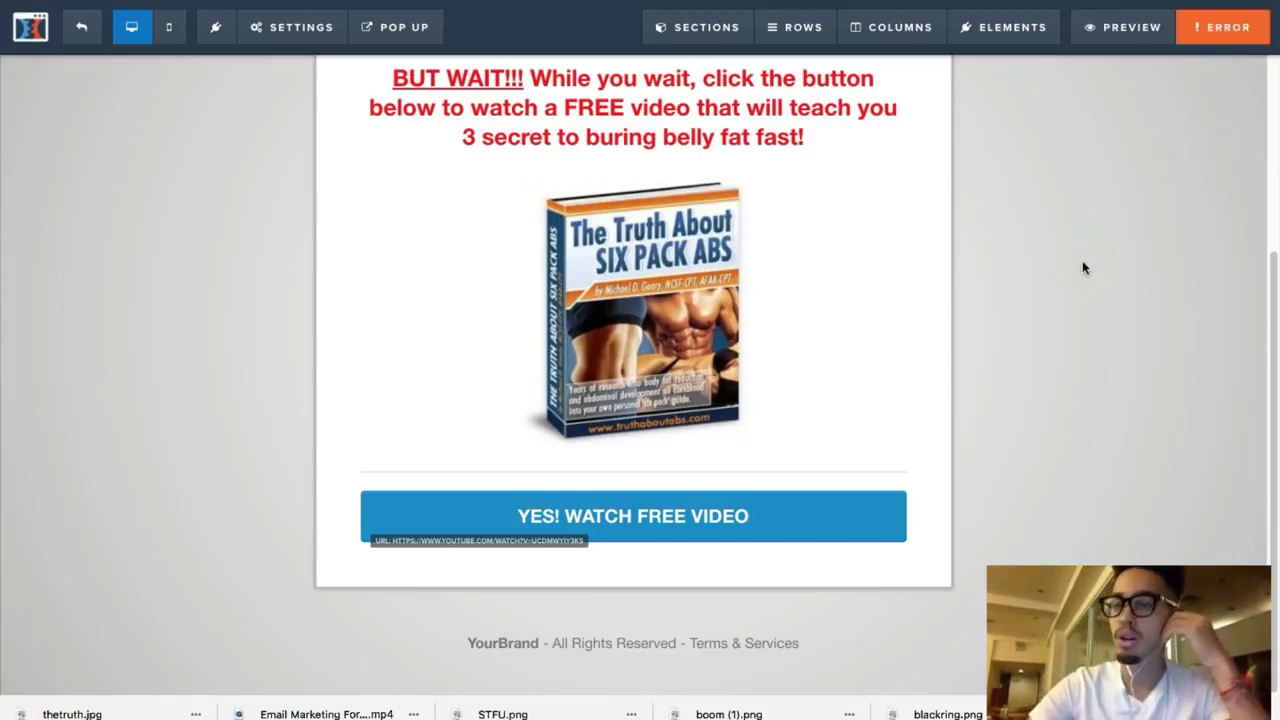
left_click(1268, 22)
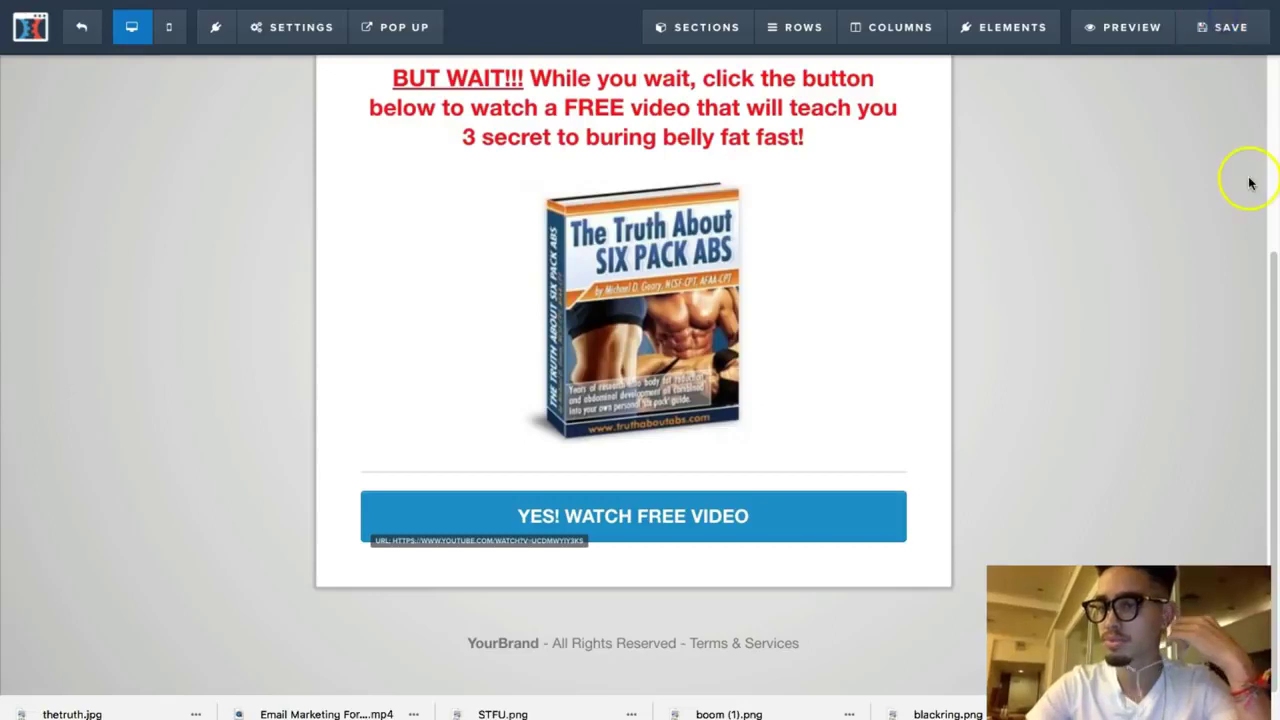
left_click(1230, 48)
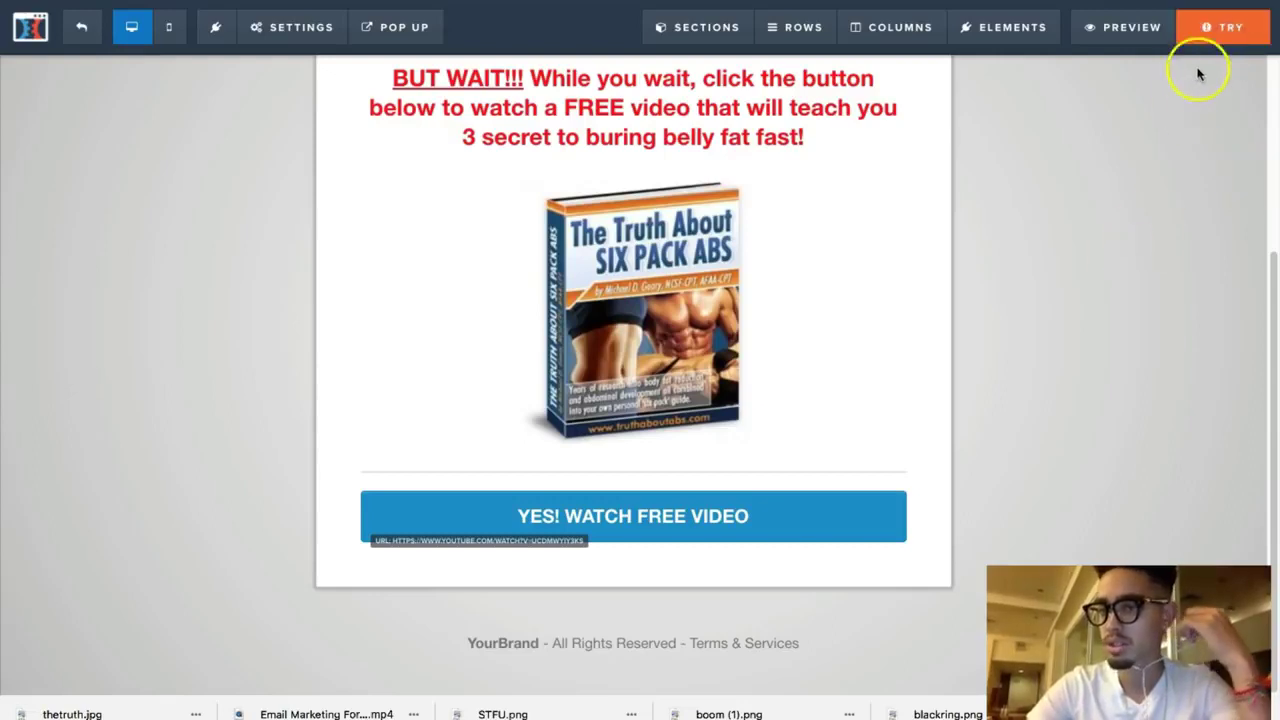
scroll(1187, 264, "up", 5)
left_click(1228, 34)
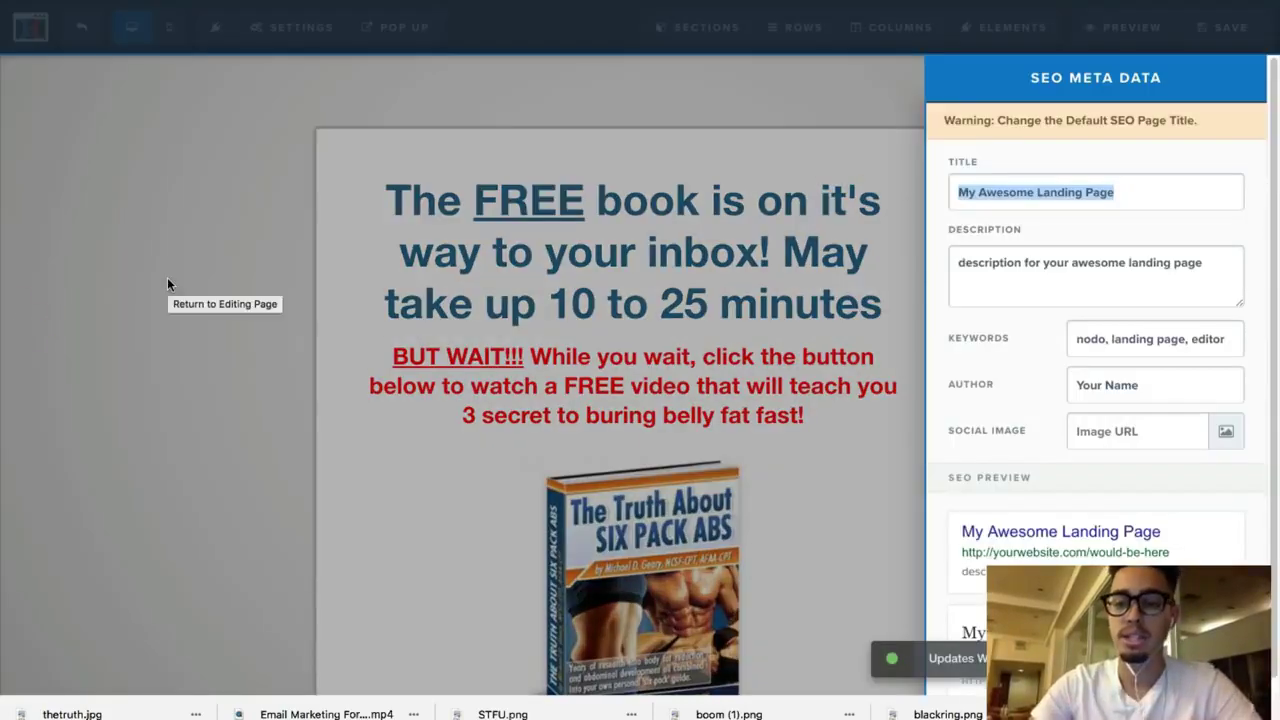
left_click(63, 309)
left_click(82, 28)
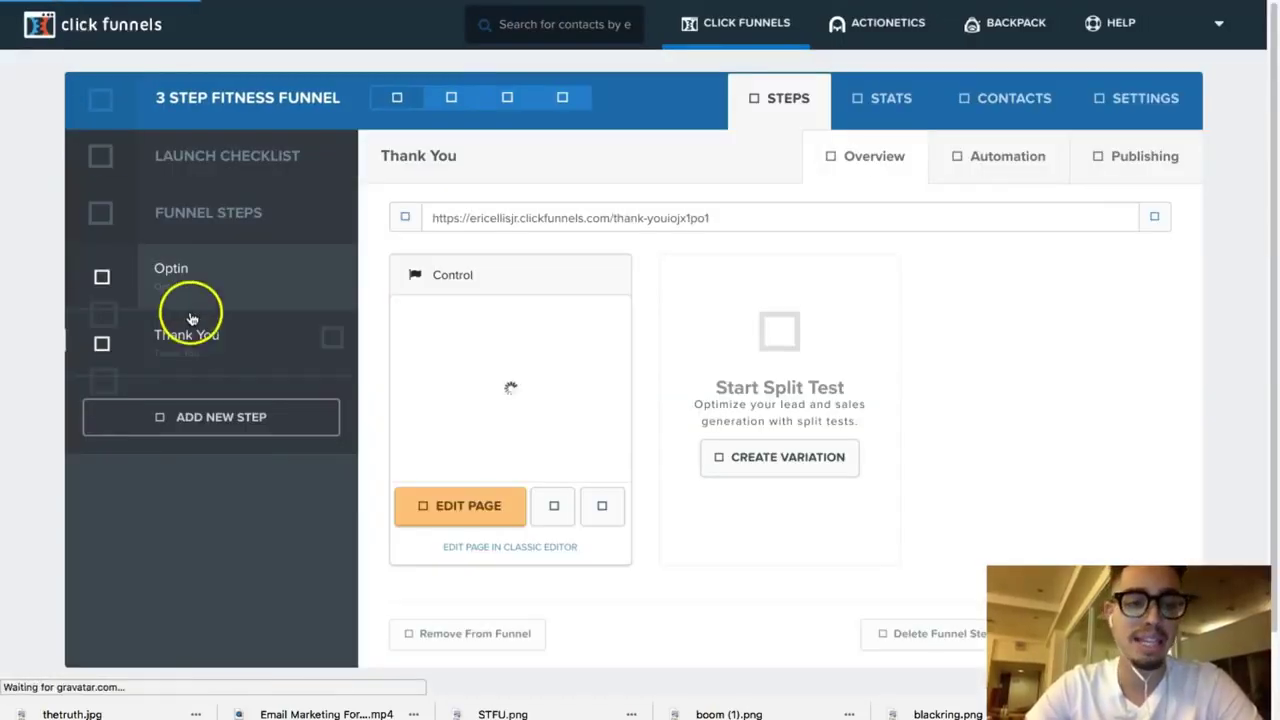
Step: Select the Optin step in the funnel's Steps list and edit its page
left_click(216, 283)
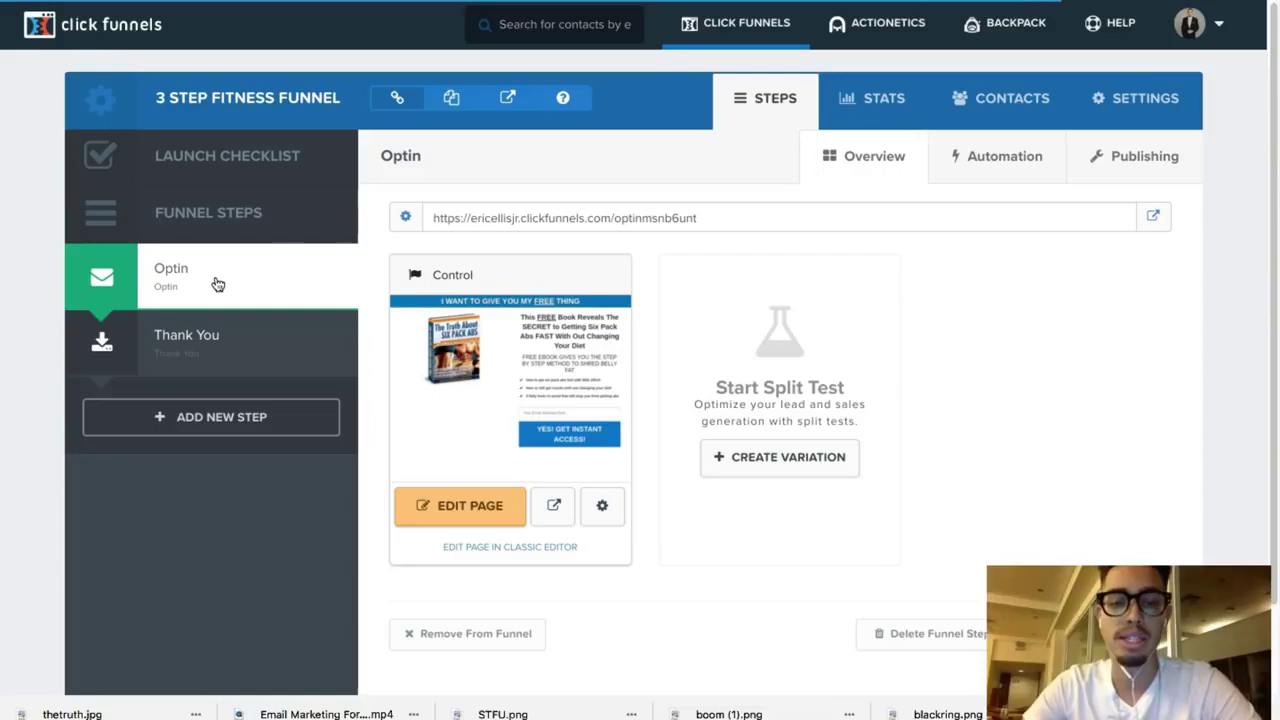
left_click(220, 285)
left_click(452, 520)
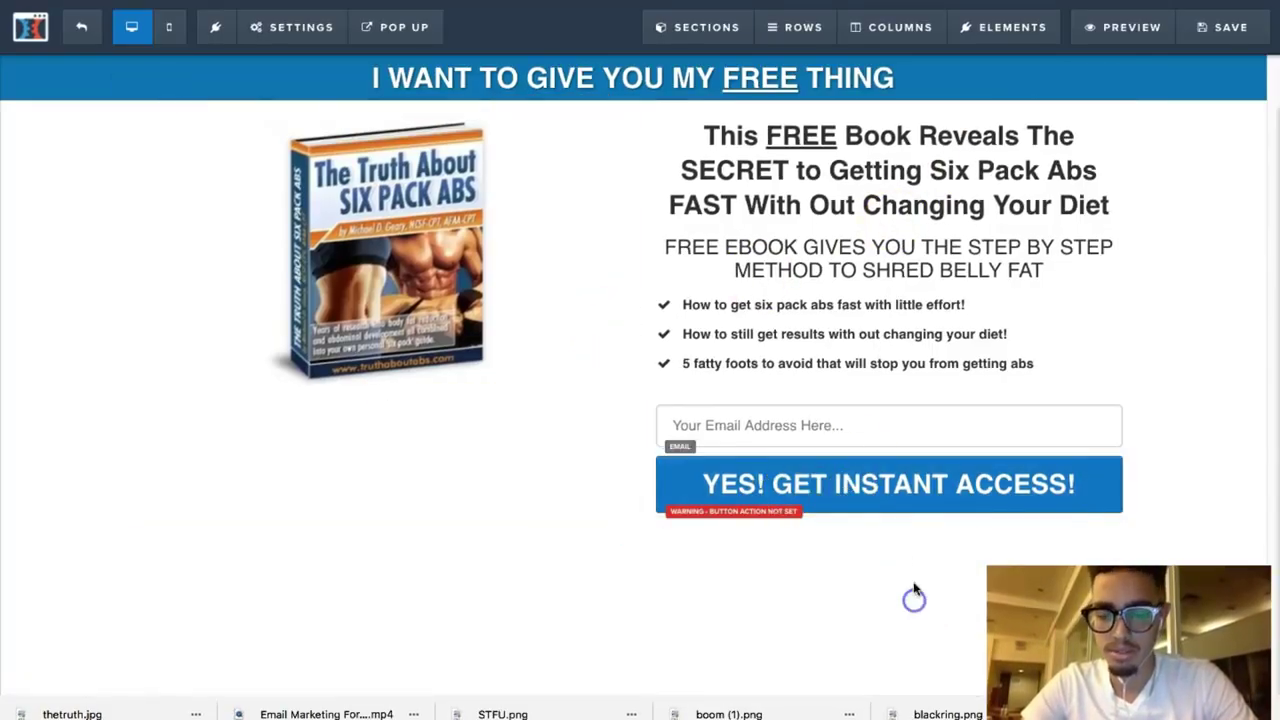
Step: Set the YES! GET INSTANT ACCESS! button's action to Submit Order / Submit Form
left_click(912, 505)
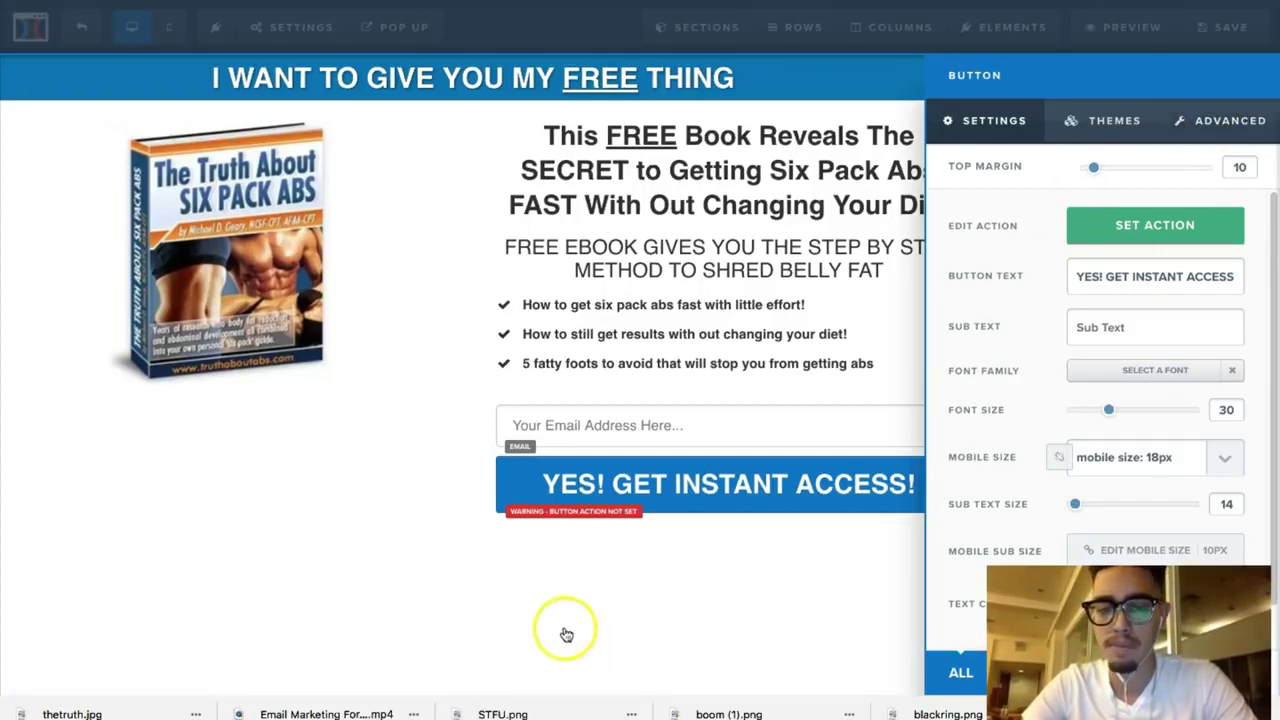
left_click(1155, 230)
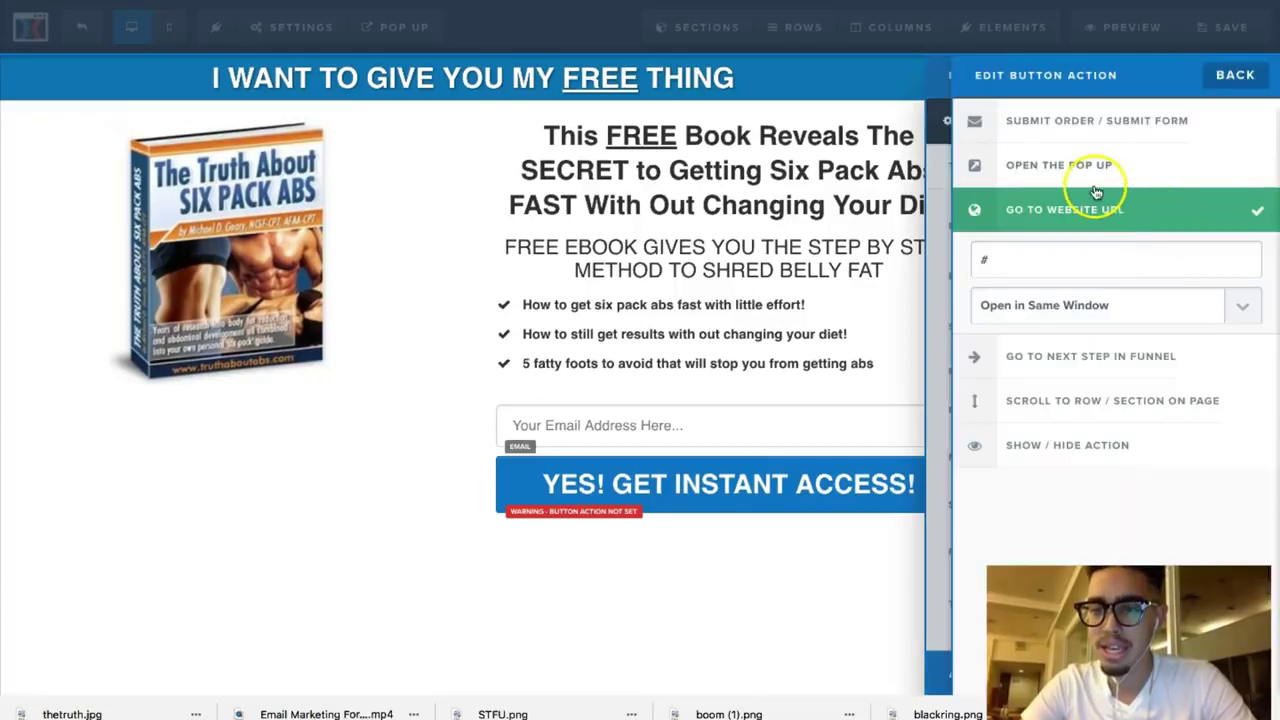
left_click(1094, 121)
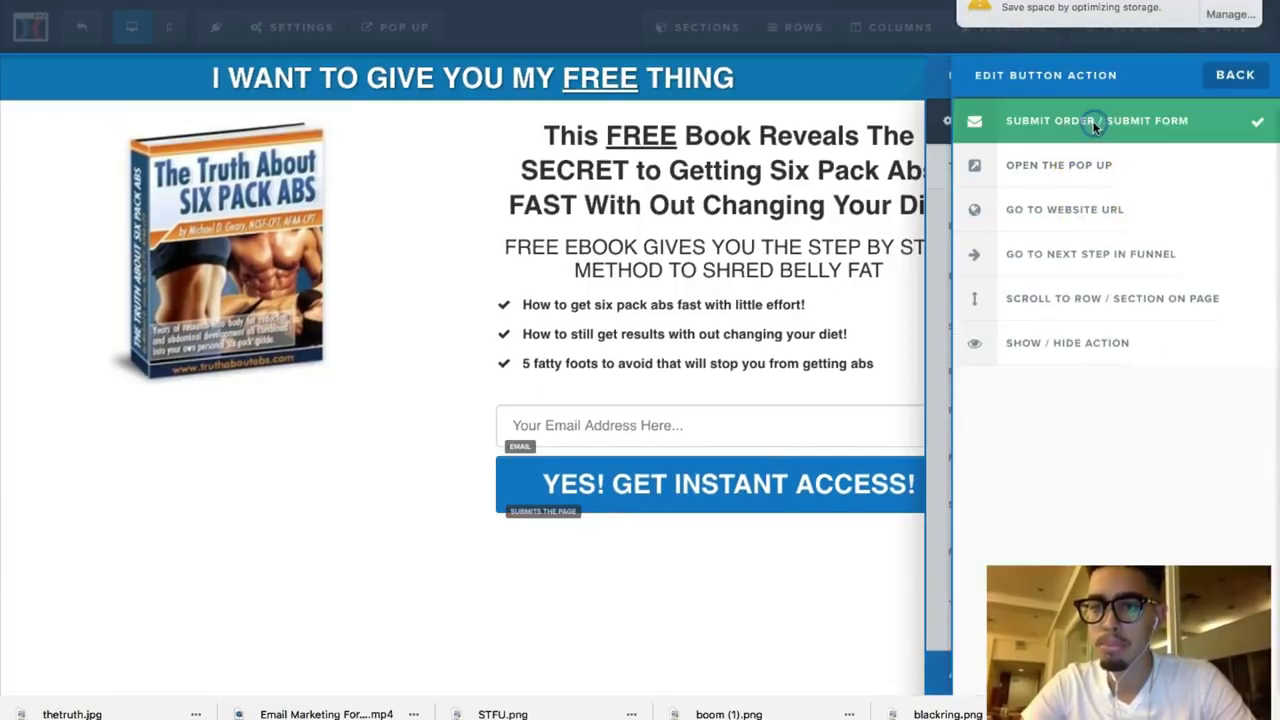
left_click(938, 503)
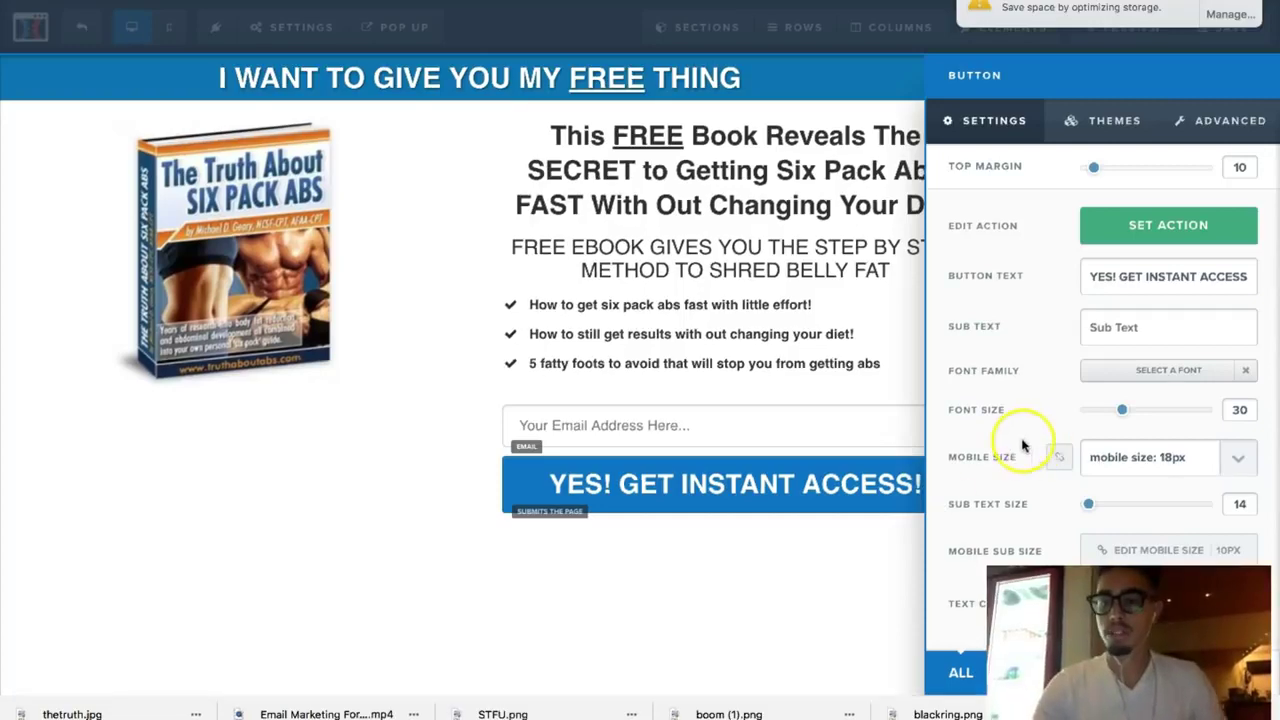
left_click(806, 370)
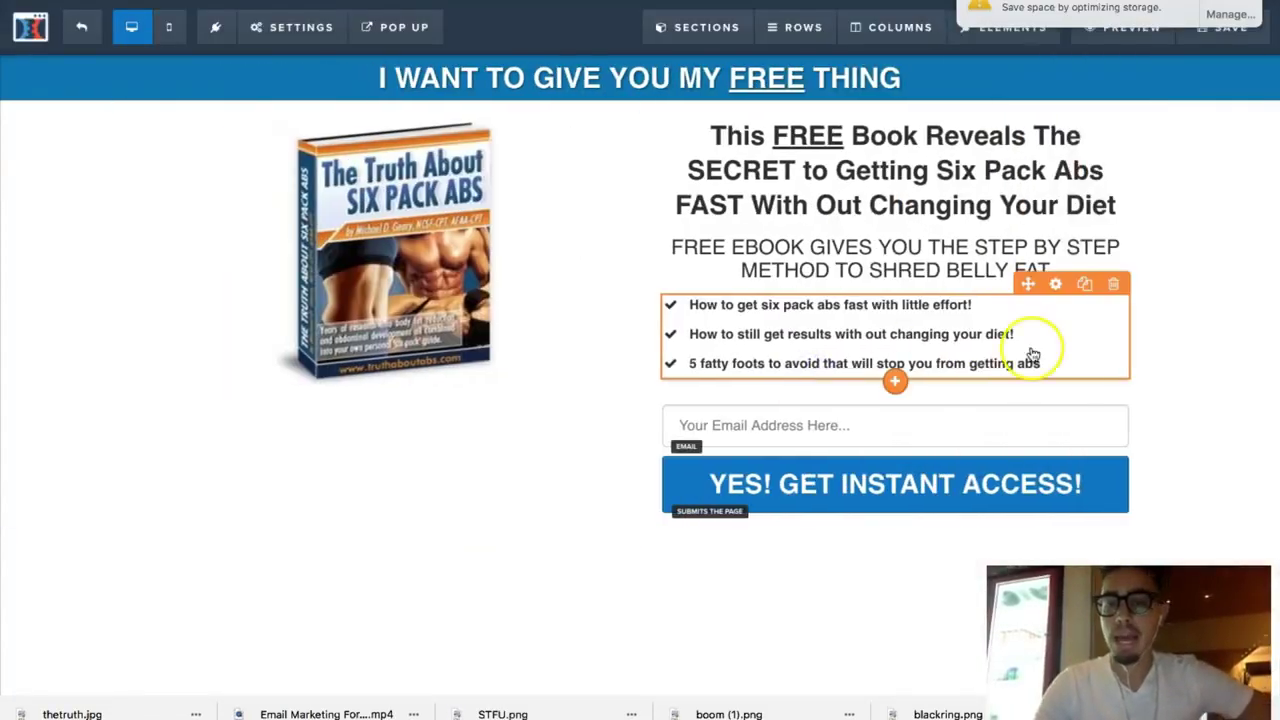
Step: Review the signup button's Advanced and main Settings tabs
left_click(932, 490)
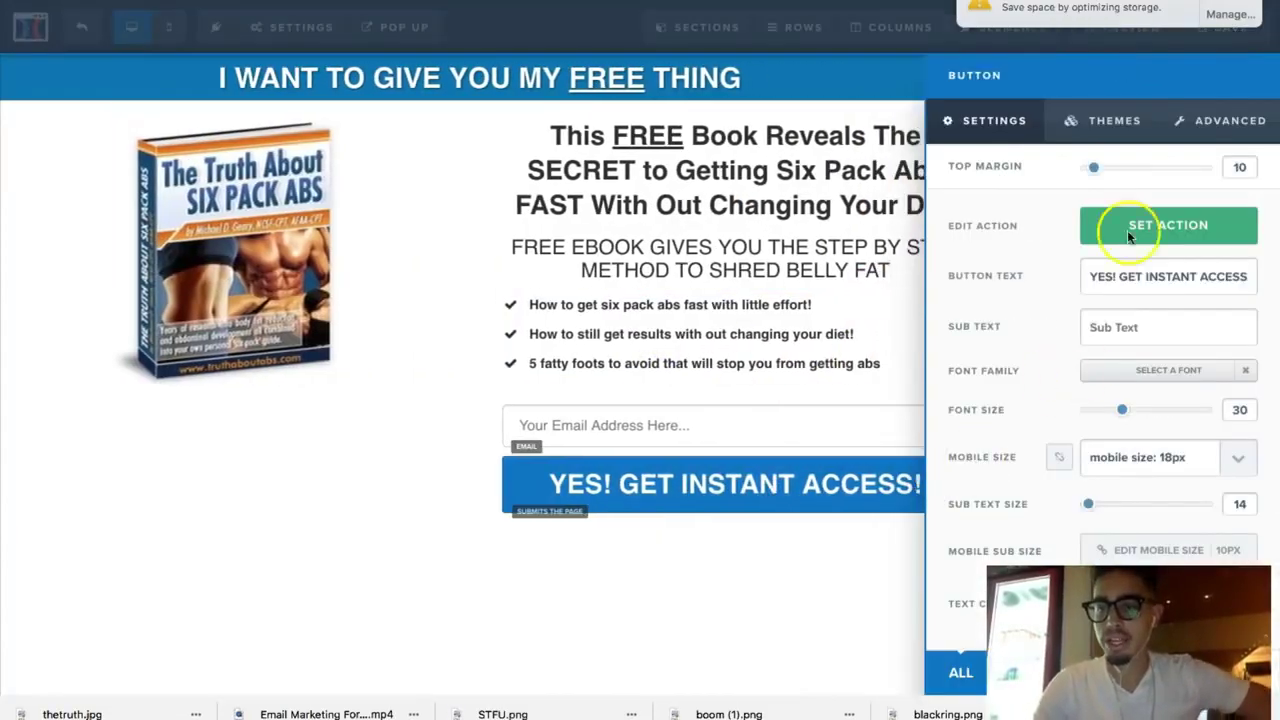
left_click(1215, 134)
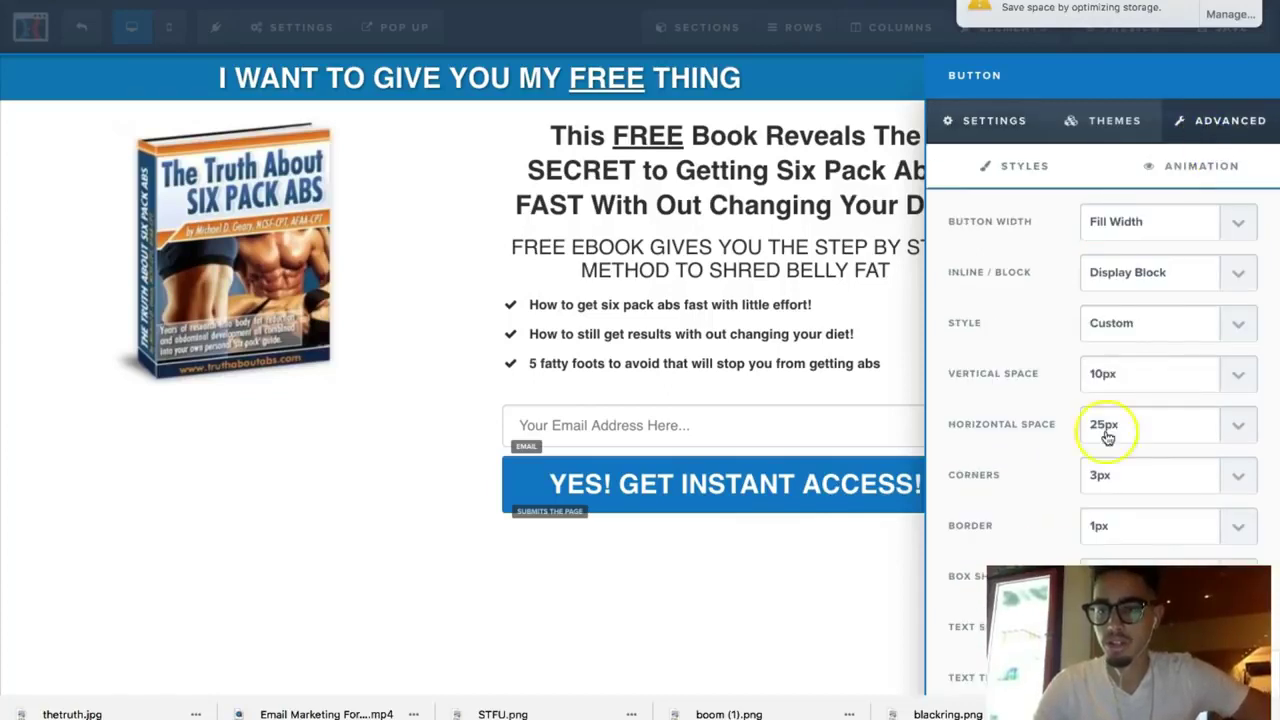
scroll(1080, 500, "down", 3)
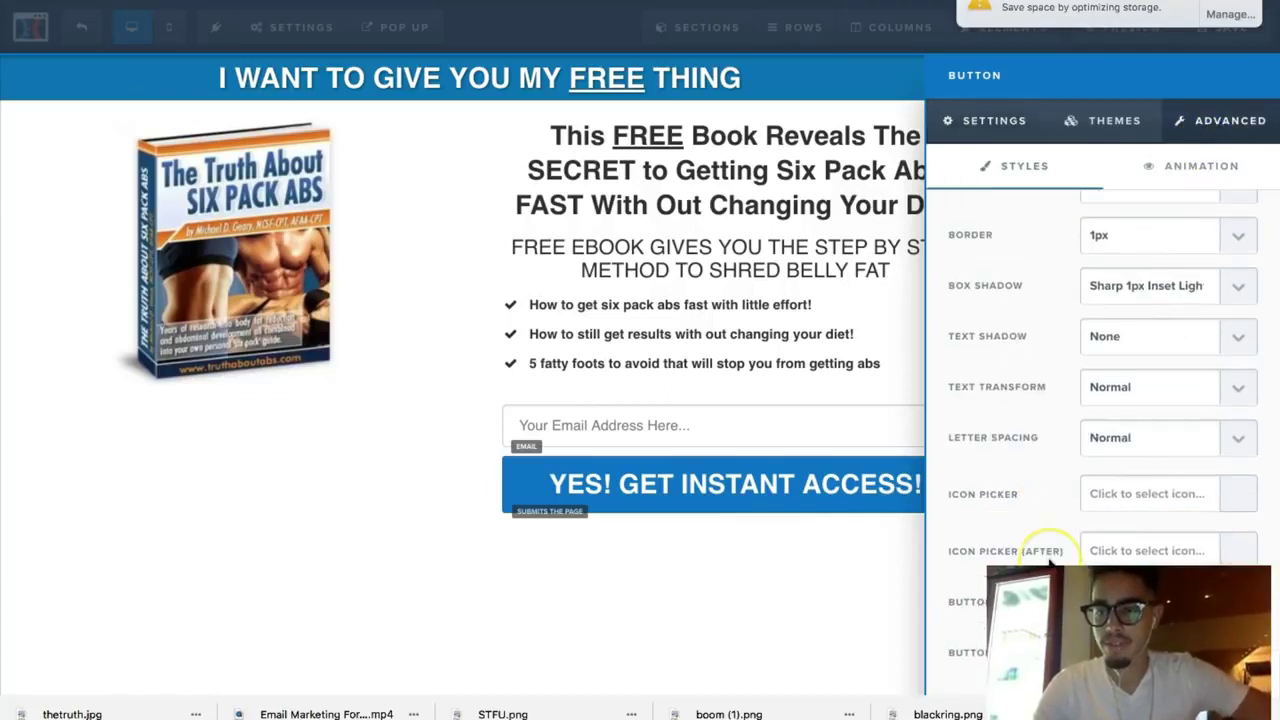
left_click(1000, 120)
scroll(1000, 409, "down", 1)
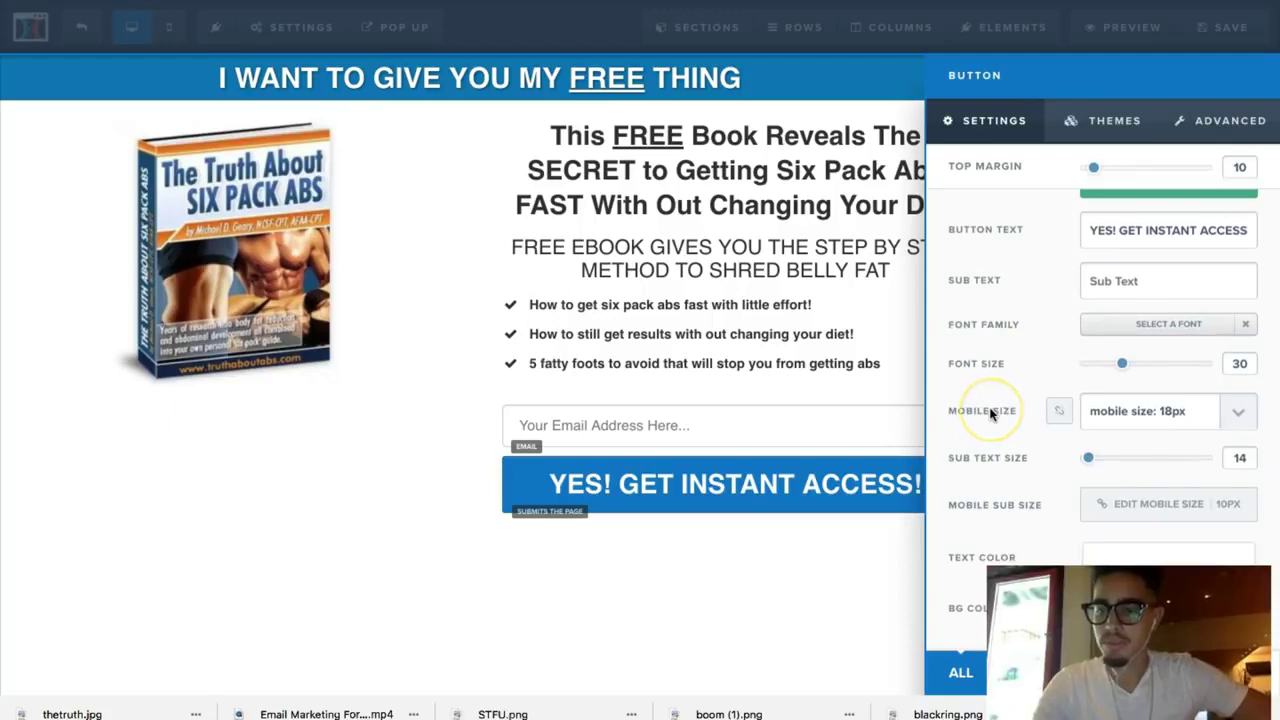
scroll(990, 413, "up", 1)
left_click(800, 423)
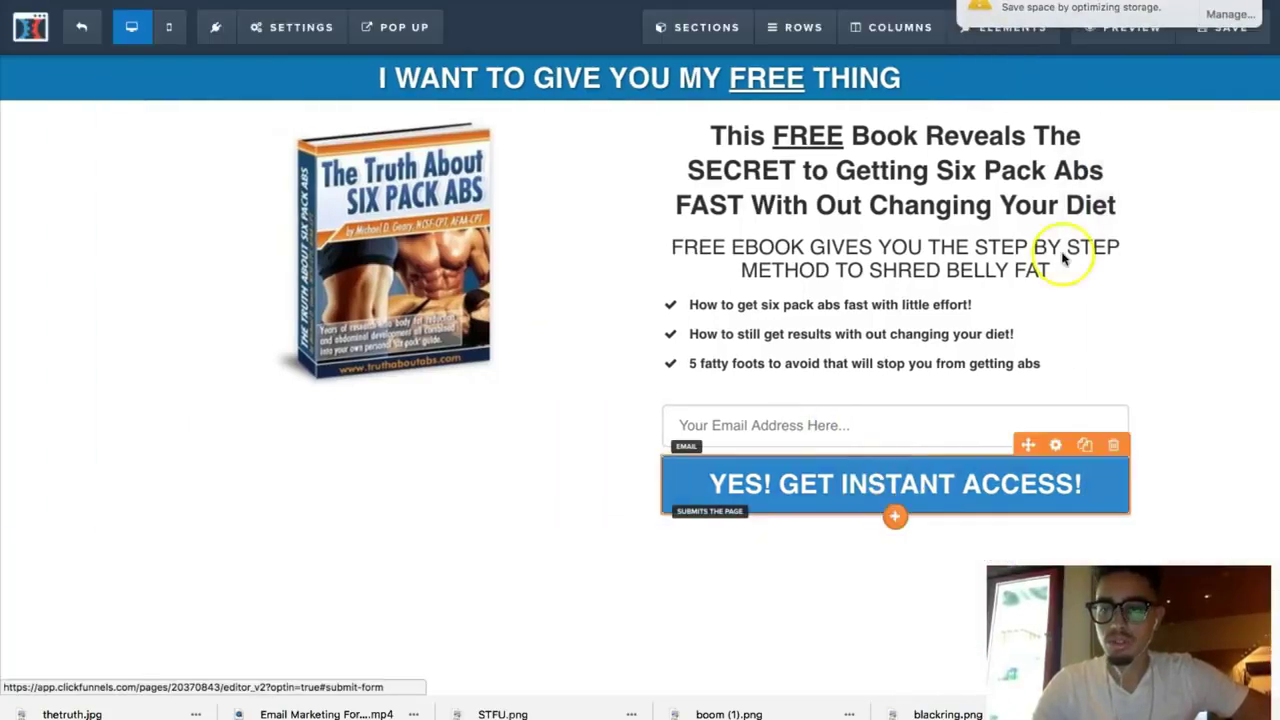
Step: Recheck the signup button's settings once more to confirm the submit action
left_click(1076, 482)
scroll(1206, 206, "down", 1)
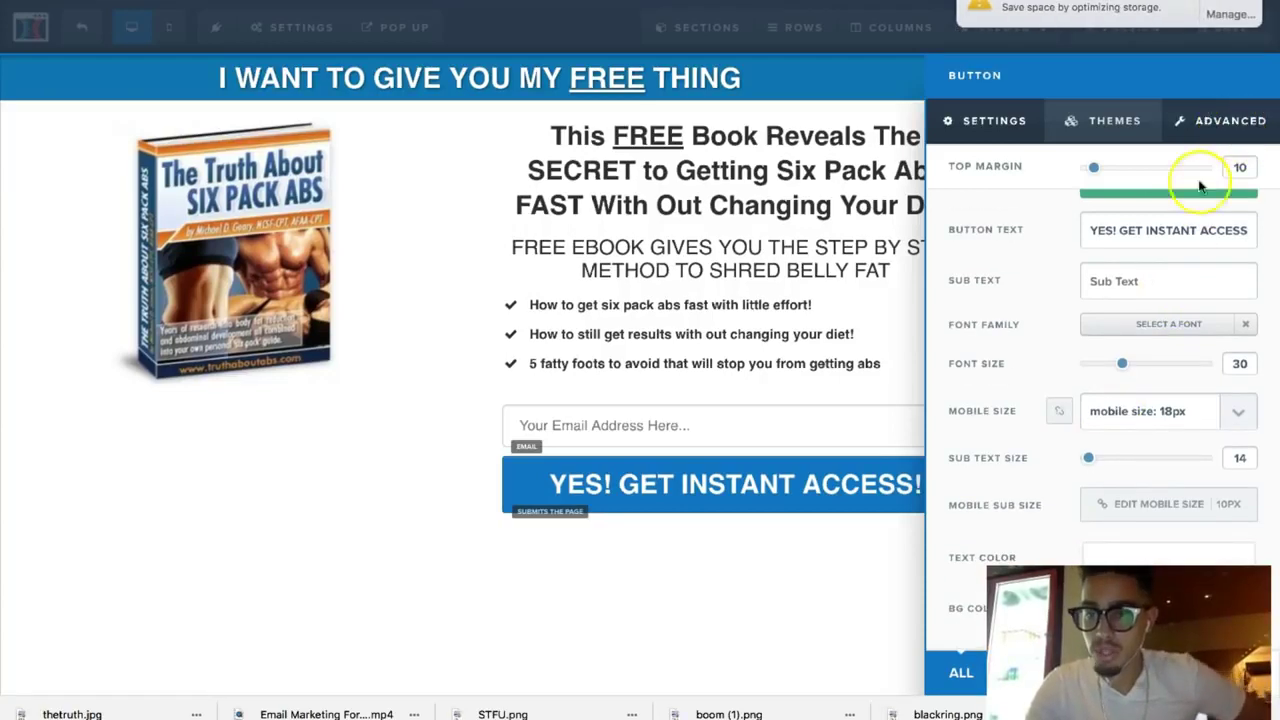
scroll(1141, 306, "up", 1)
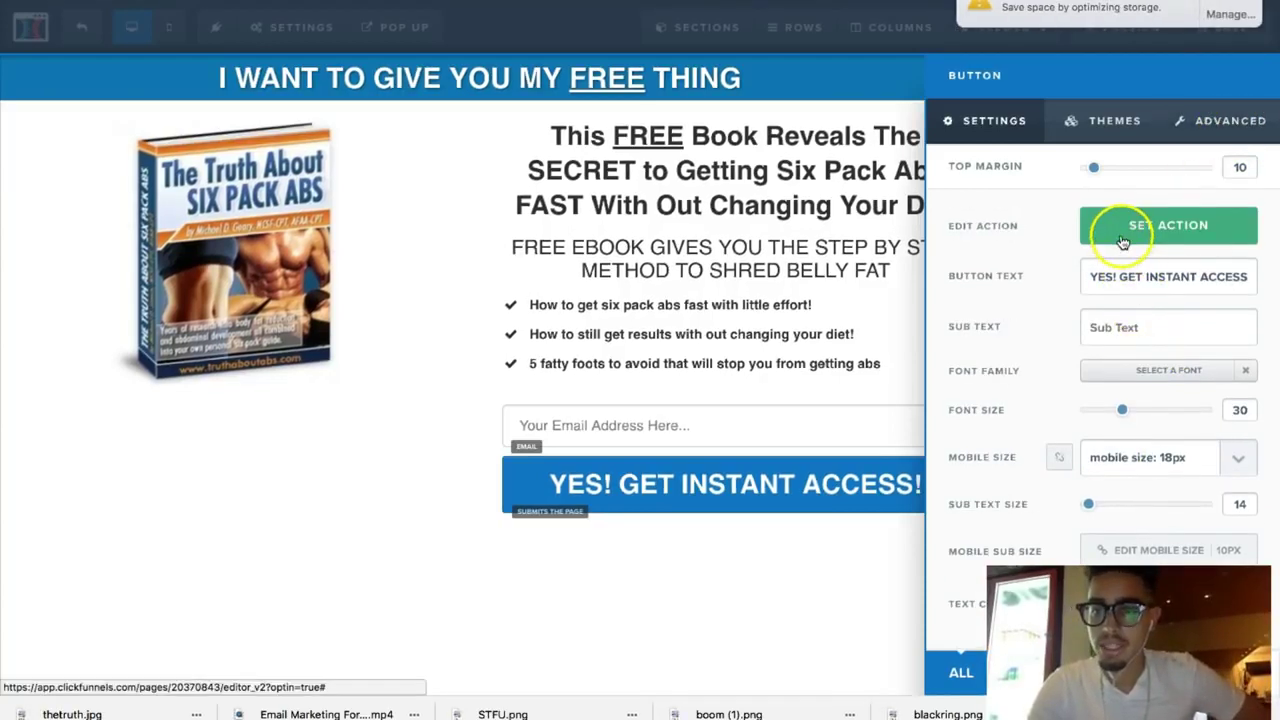
left_click(846, 334)
left_click(288, 28)
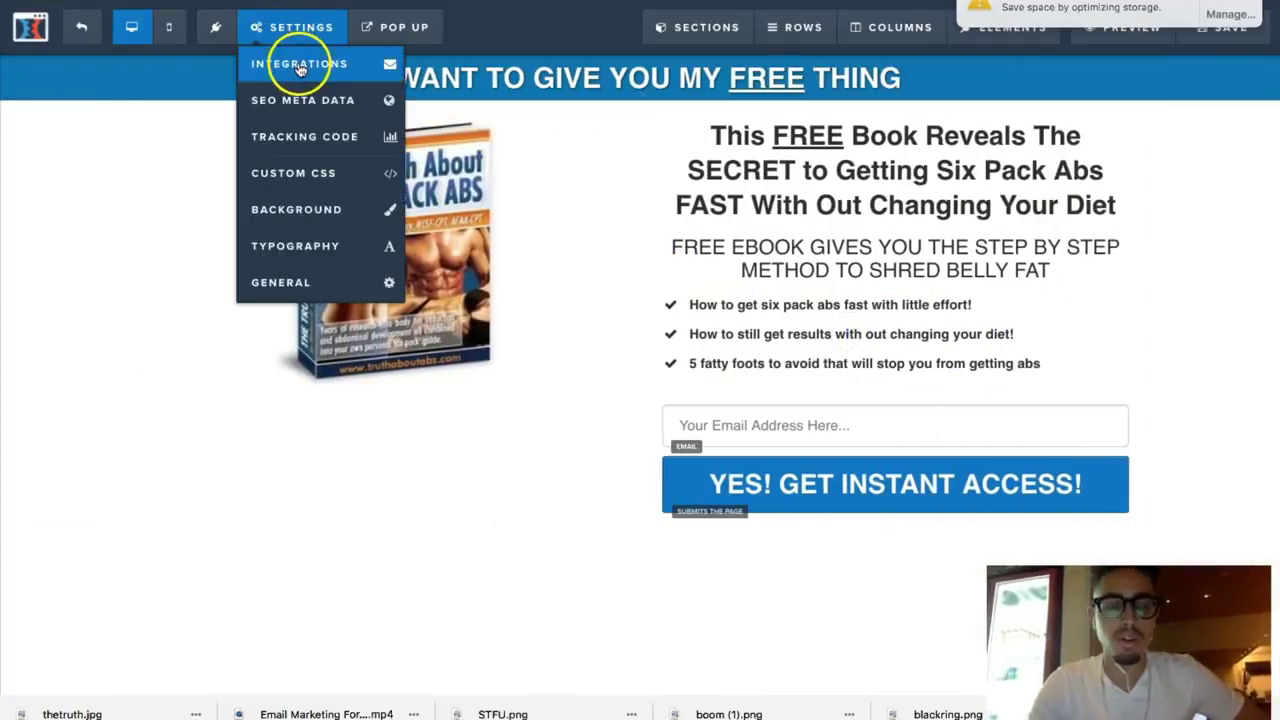
Step: Connect the page's email integration to AWeber with Integrate Existing Form, leaving the list unchosen
left_click(270, 64)
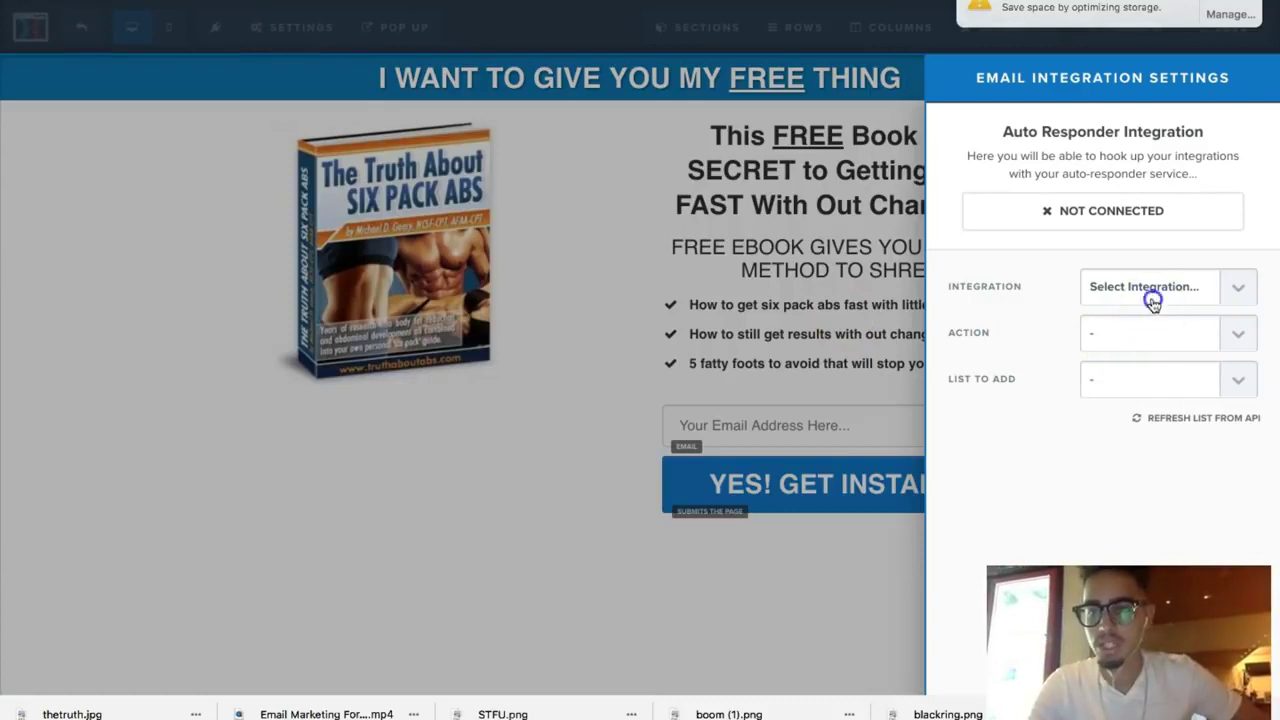
left_click(1149, 290)
left_click(1151, 321)
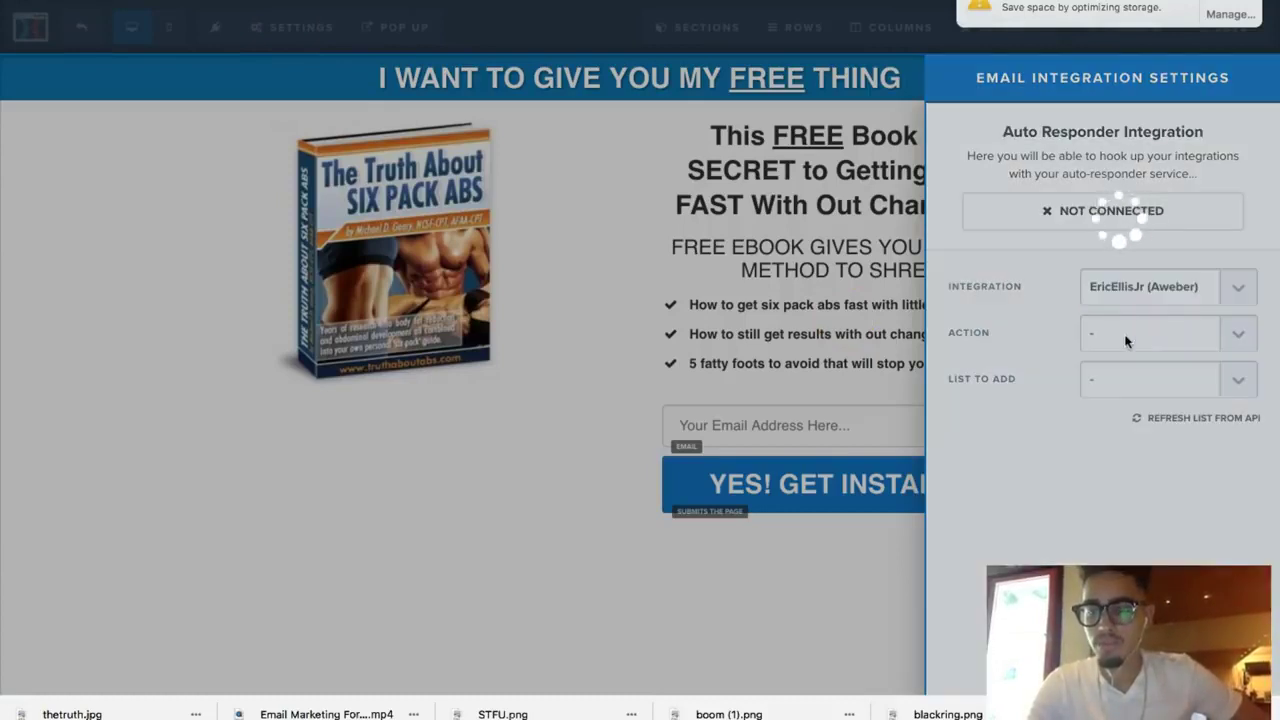
left_click(1127, 341)
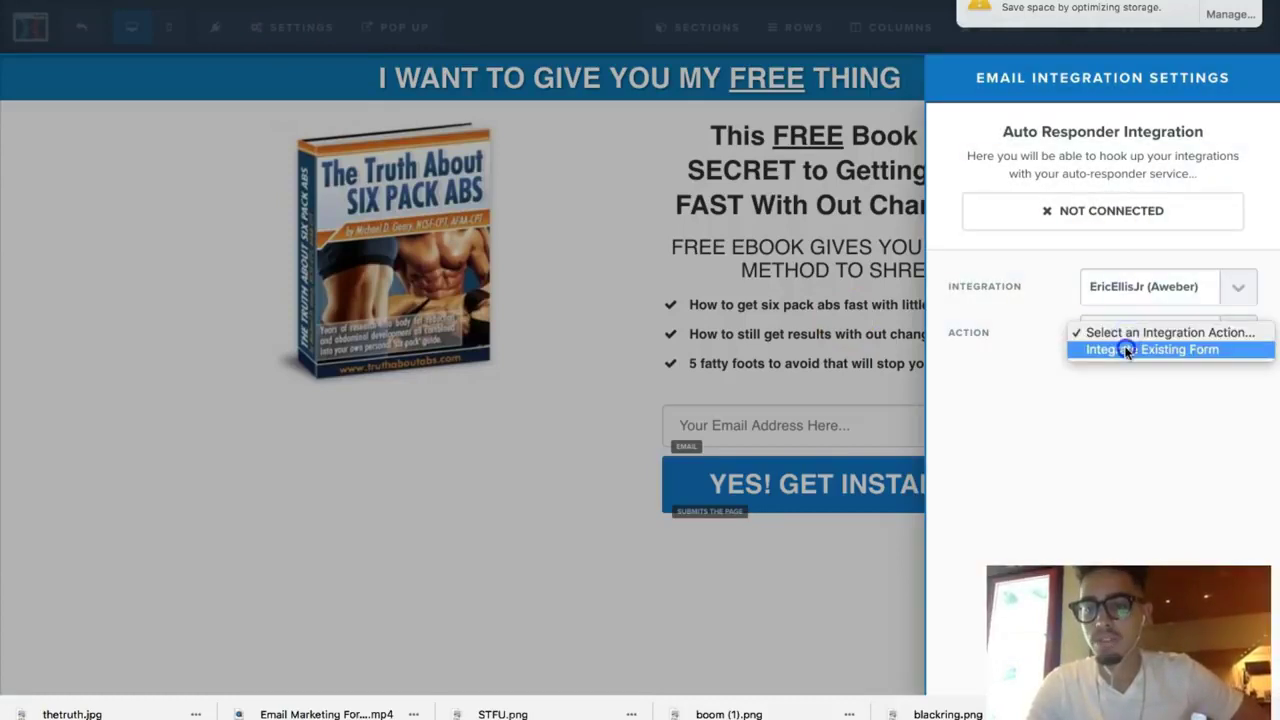
left_click(1123, 349)
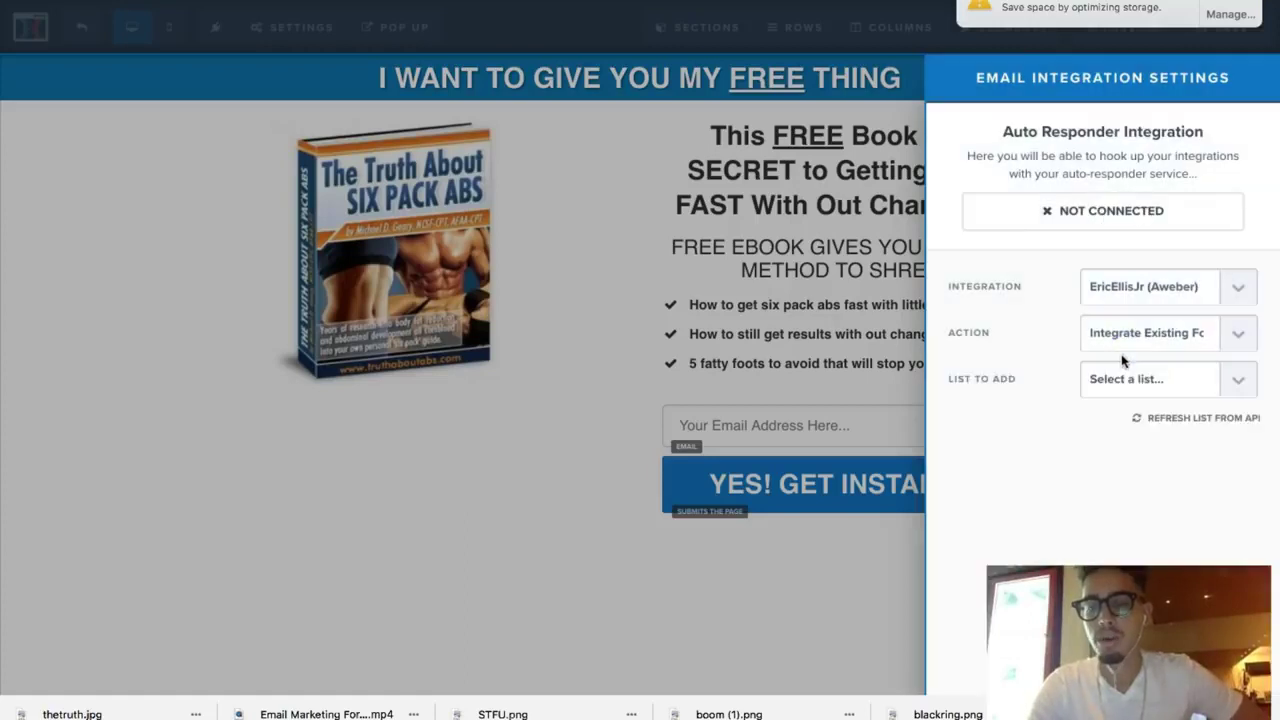
left_click(1120, 375)
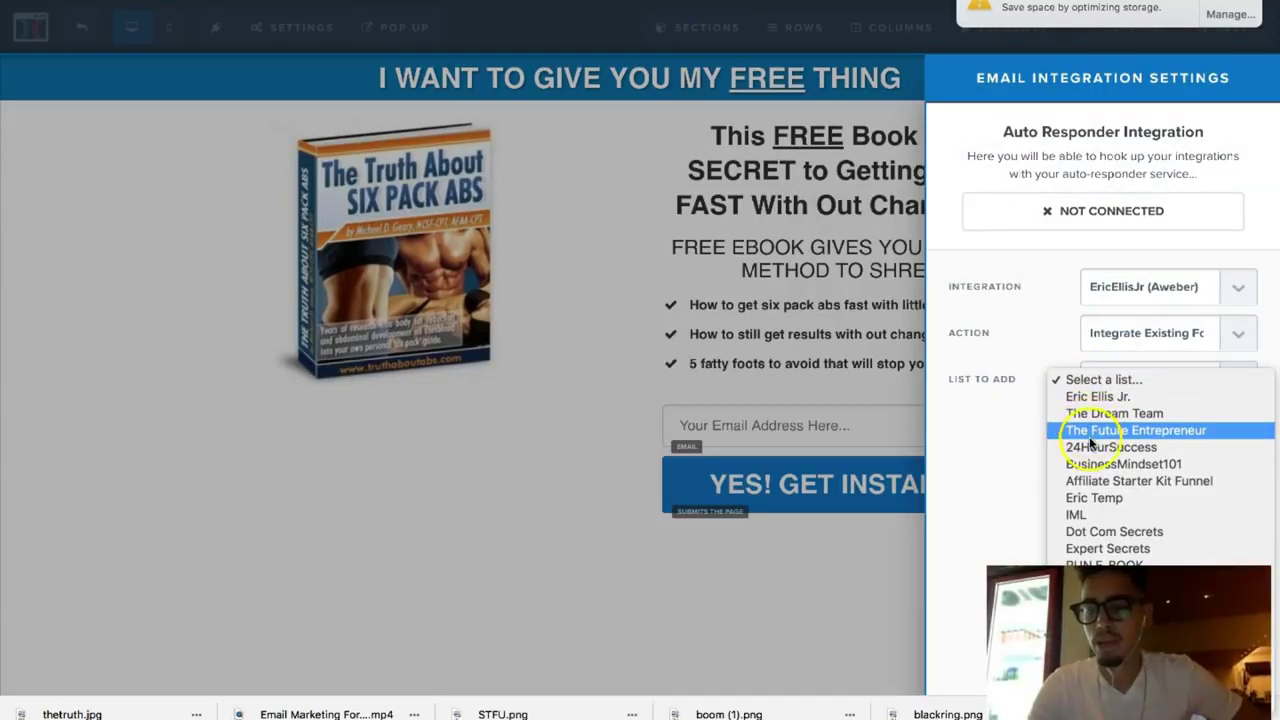
left_click(1014, 434)
left_click(561, 357)
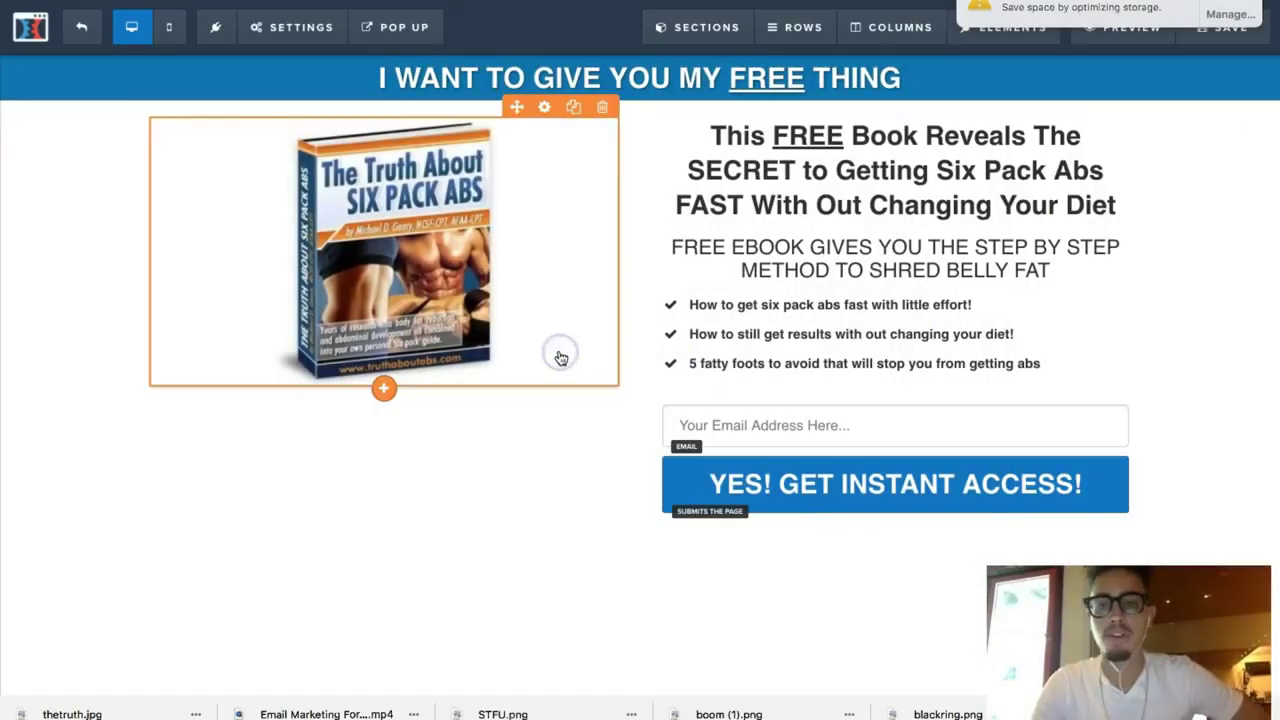
Step: Inspect the book image and FREE EBOOK GIVES YOU row, then save the opt-in page
left_click(566, 491)
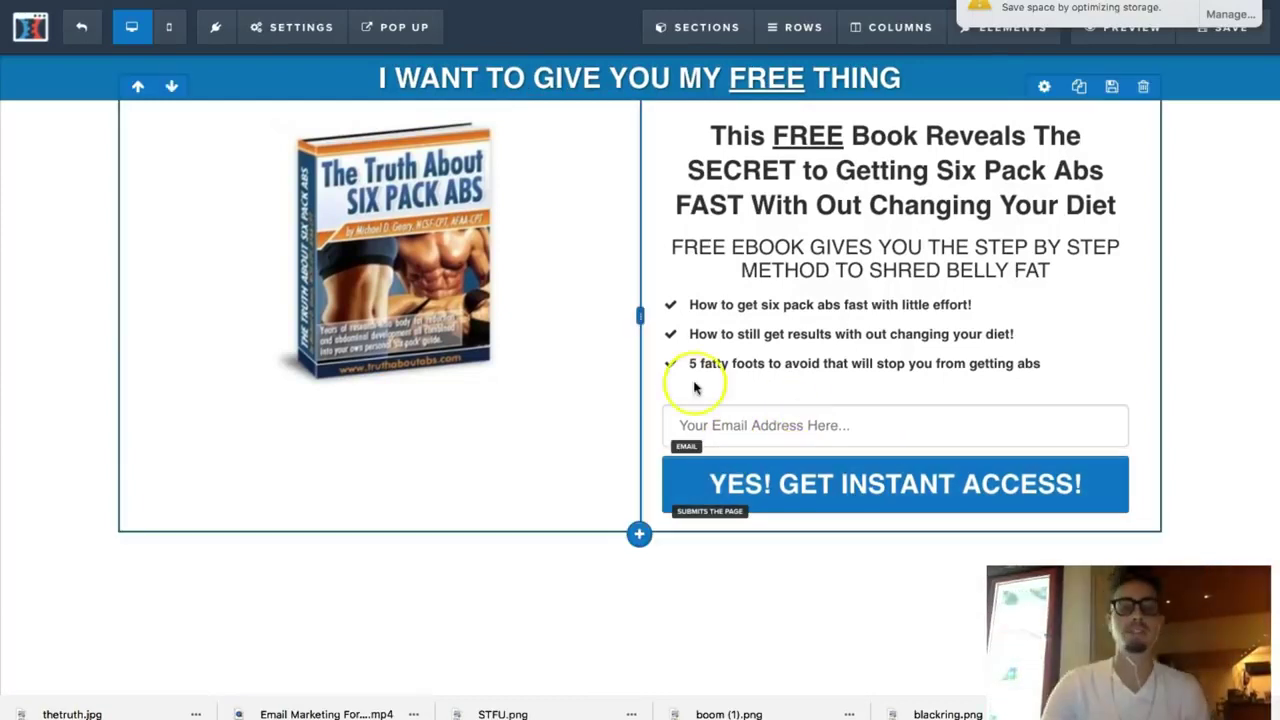
left_click(380, 245)
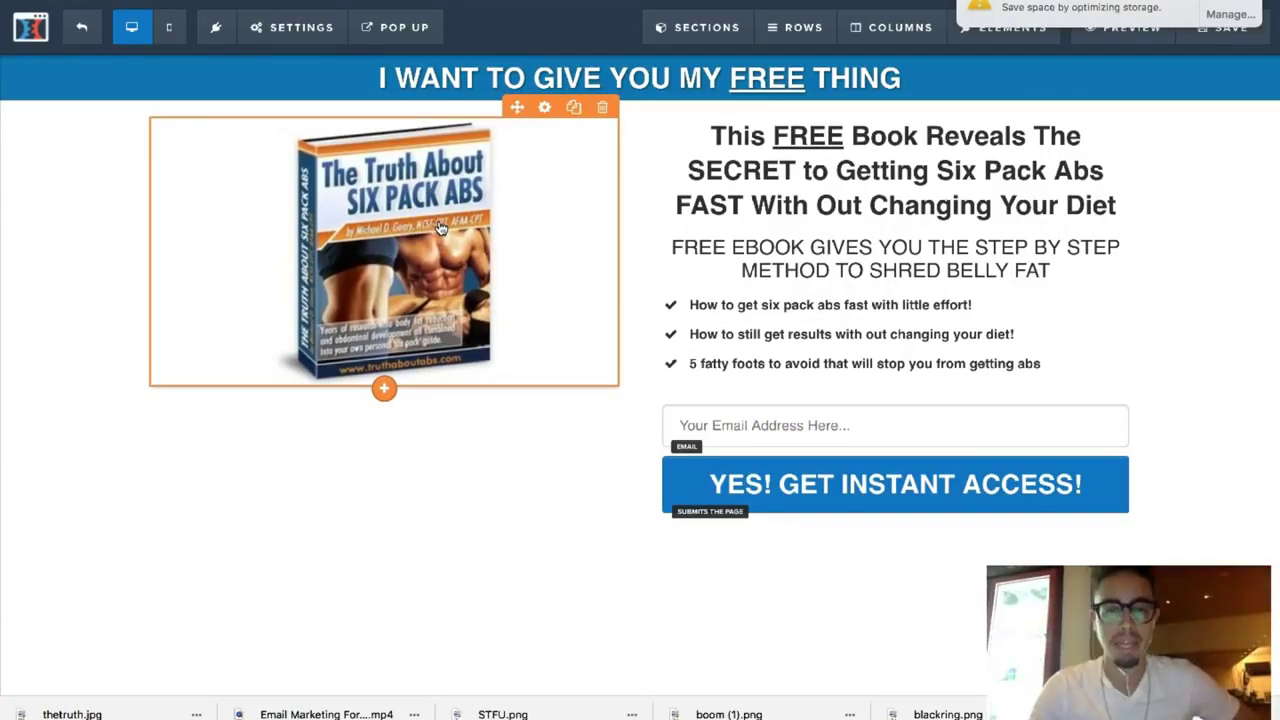
left_click(557, 223)
left_click(634, 277)
left_click(677, 278)
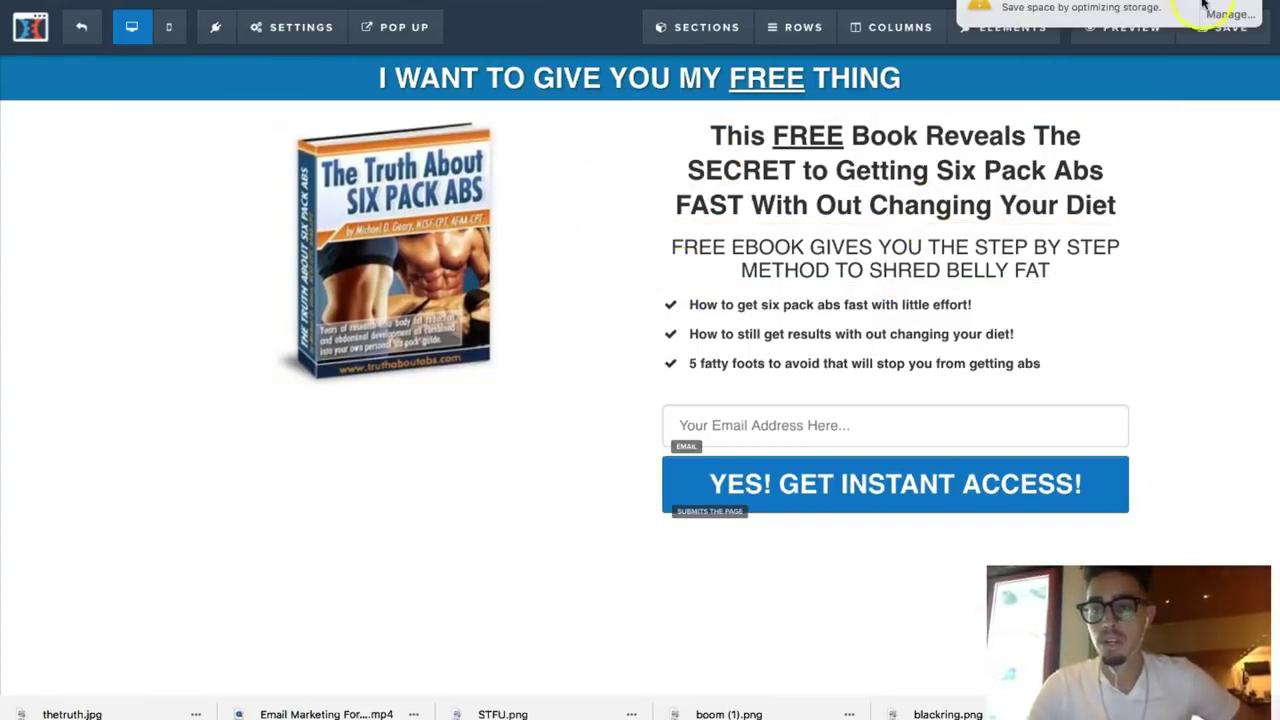
left_click(1224, 27)
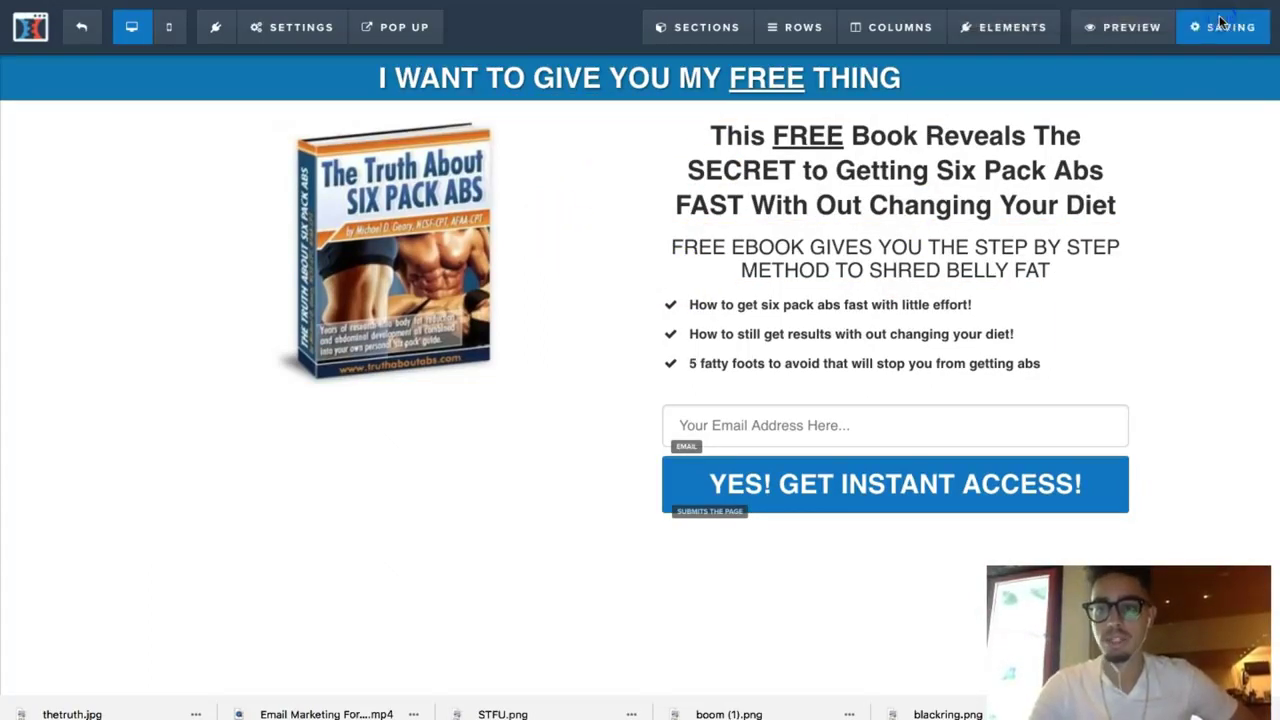
Step: Submit a test email in preview, get a 'Mailing List Not Active' notice, and return to the editor
left_click(1131, 42)
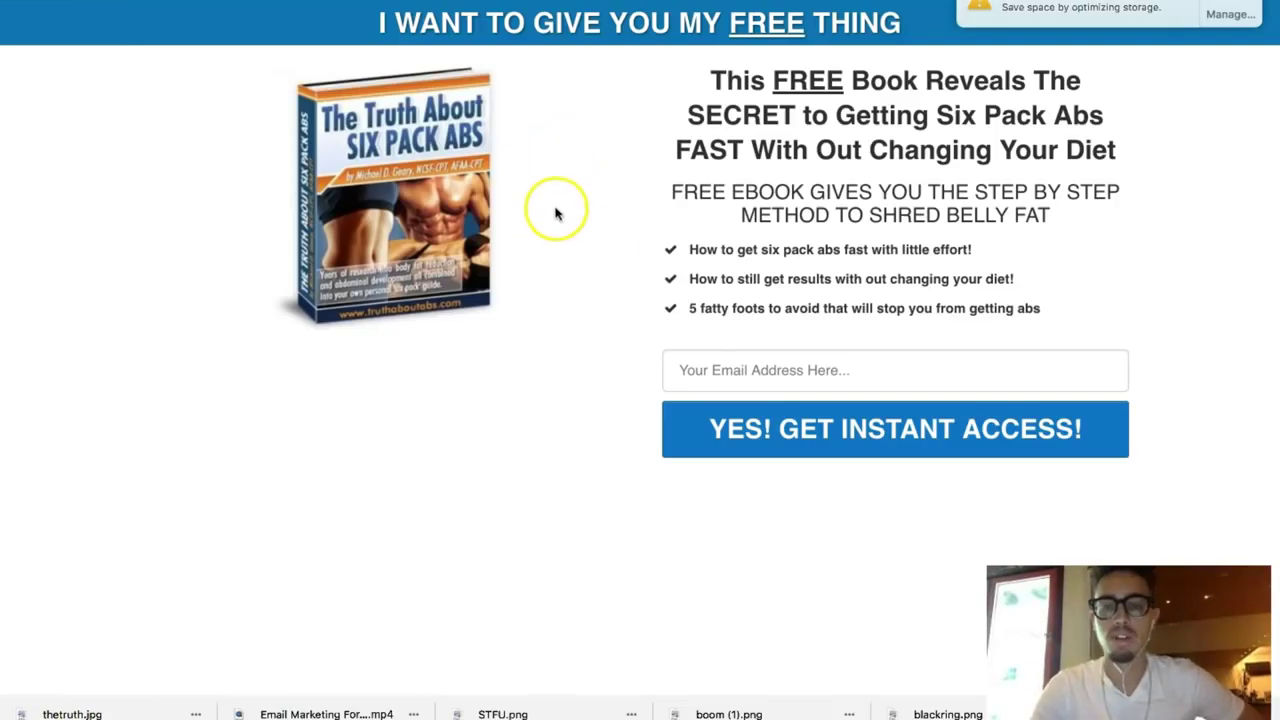
left_click(720, 363)
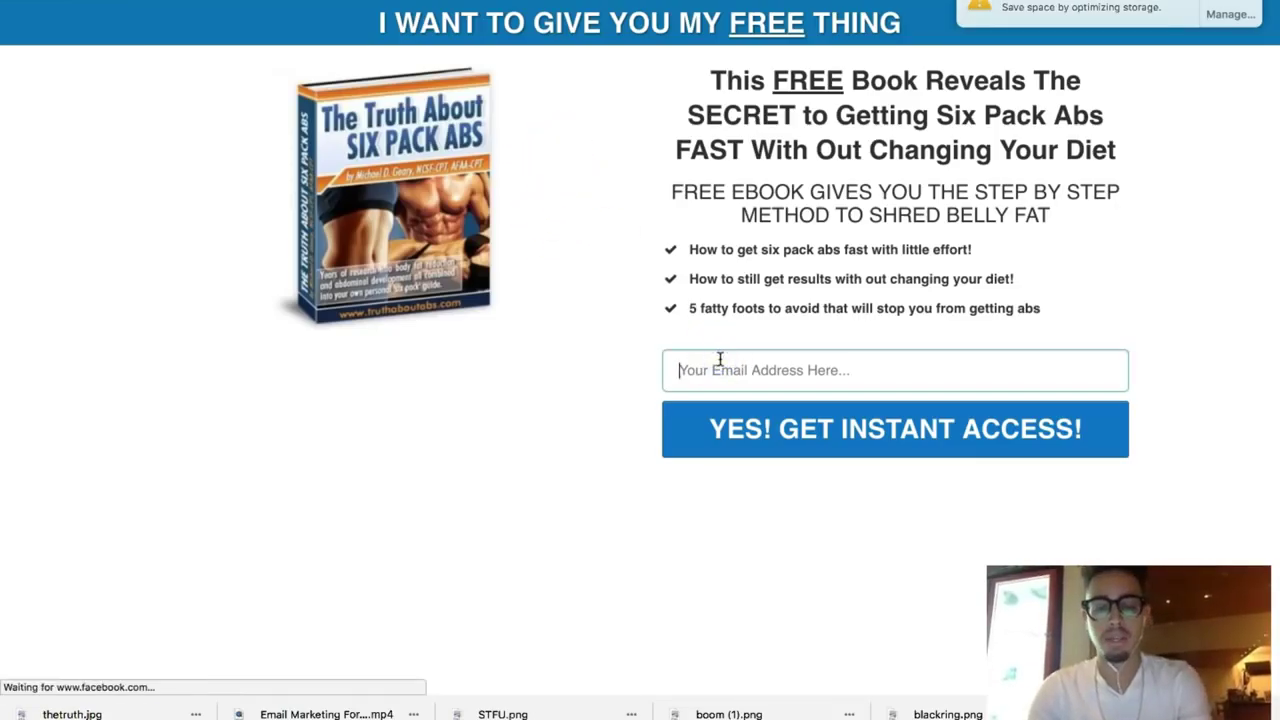
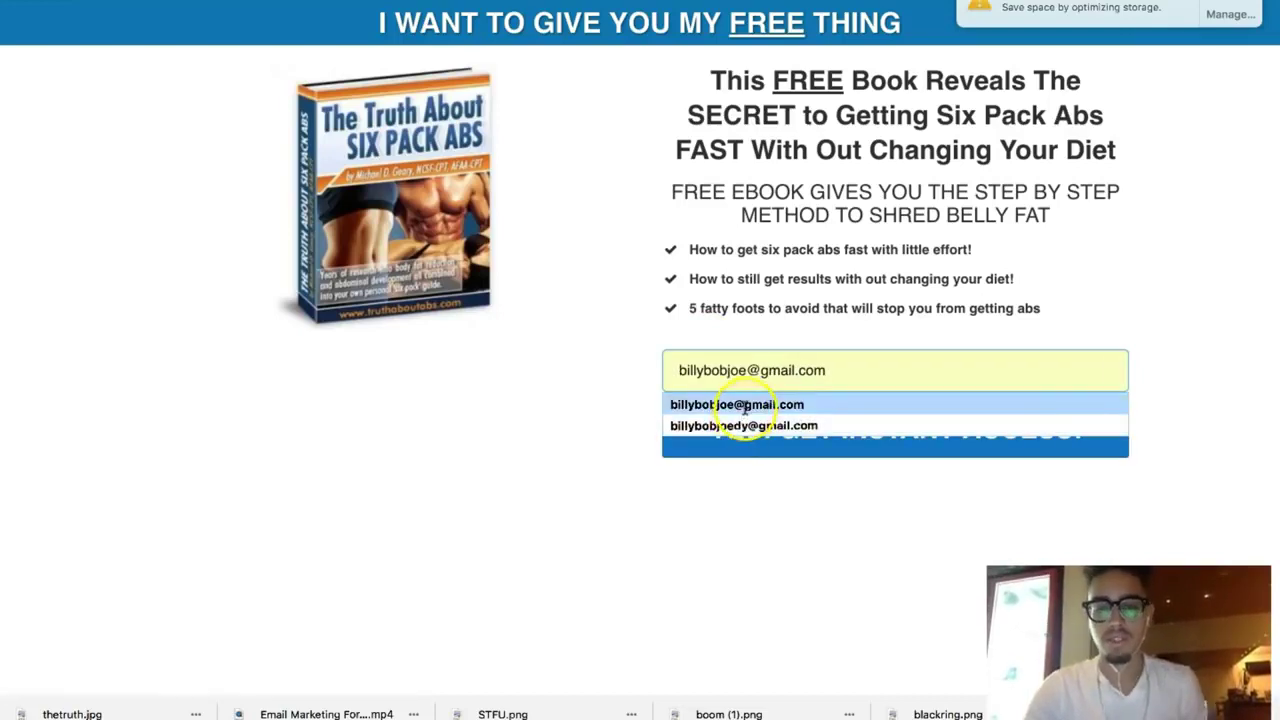
left_click(745, 405)
left_click(775, 445)
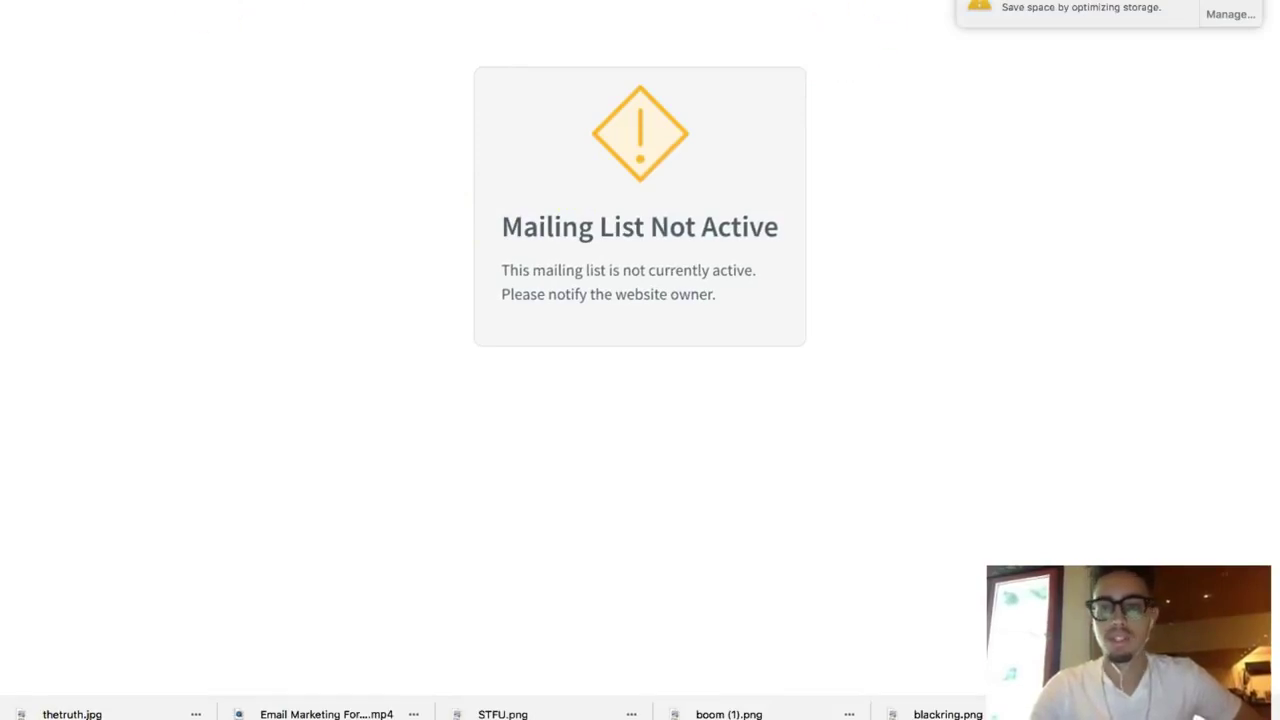
key("super+w")
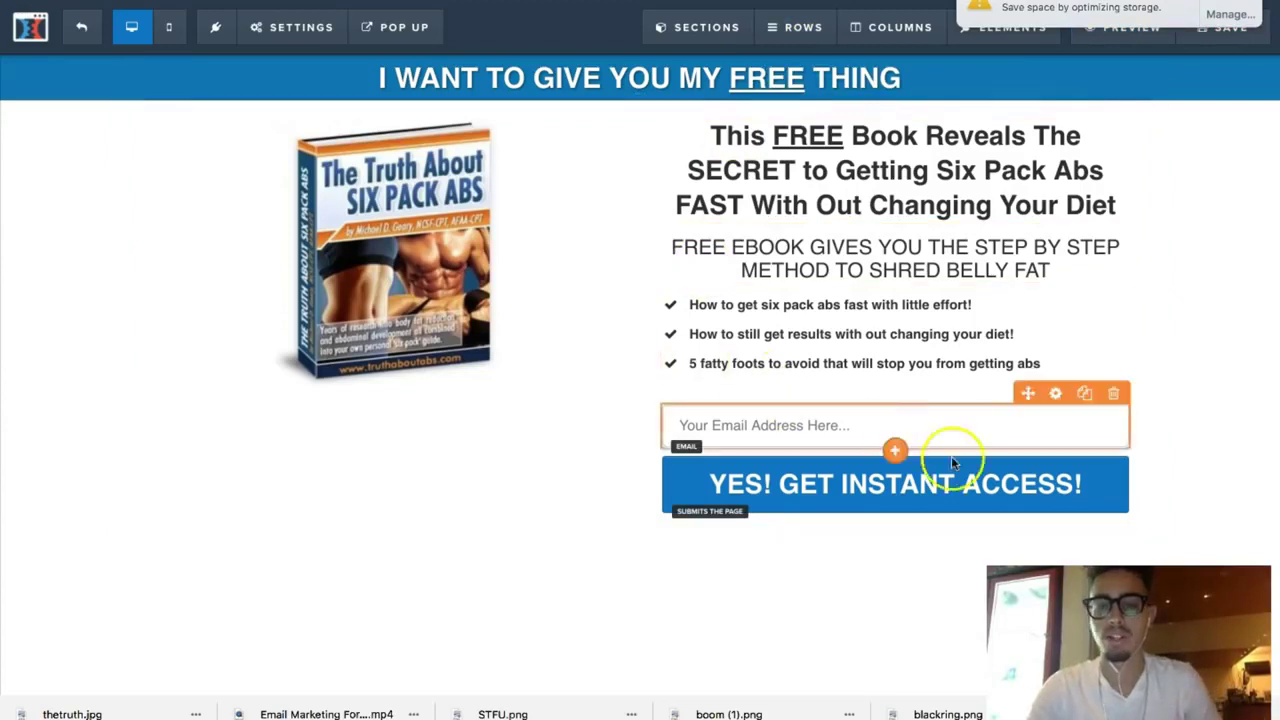
Step: Choose the AWeber mailing list under List To Add in Integrations, then save the page
left_click(295, 27)
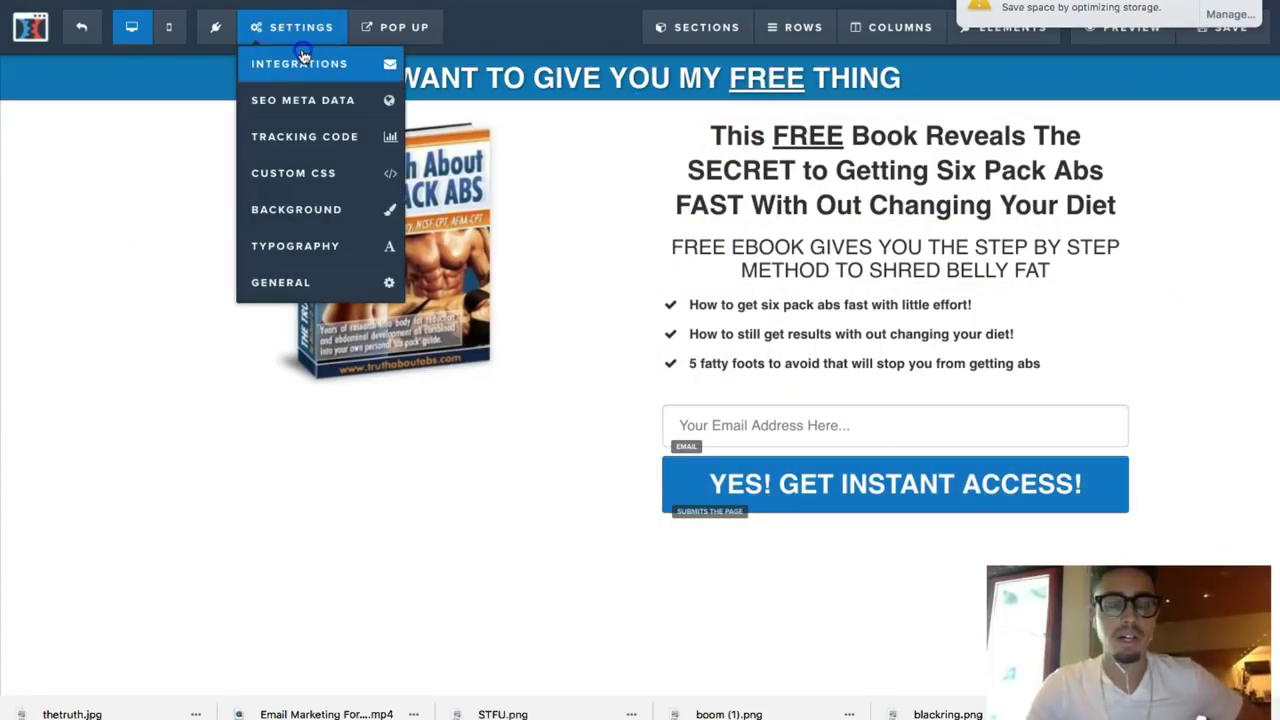
left_click(303, 62)
left_click(1155, 381)
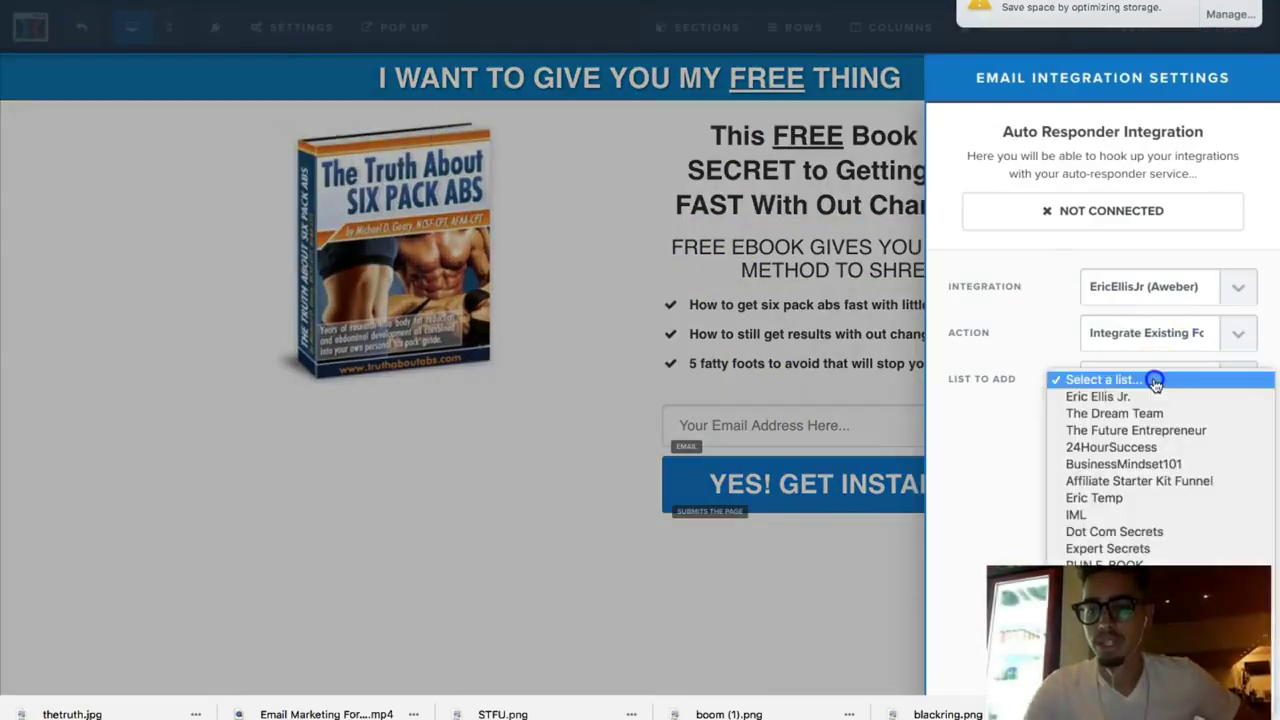
left_click(1105, 396)
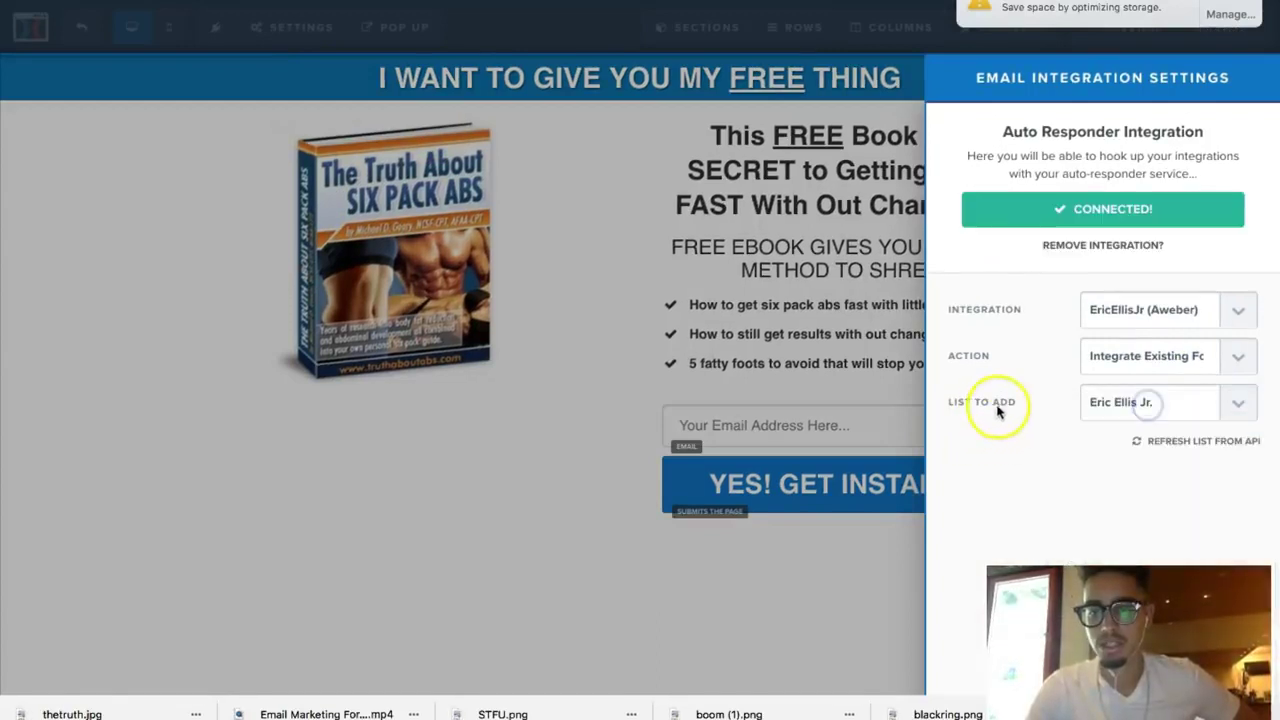
left_click(829, 414)
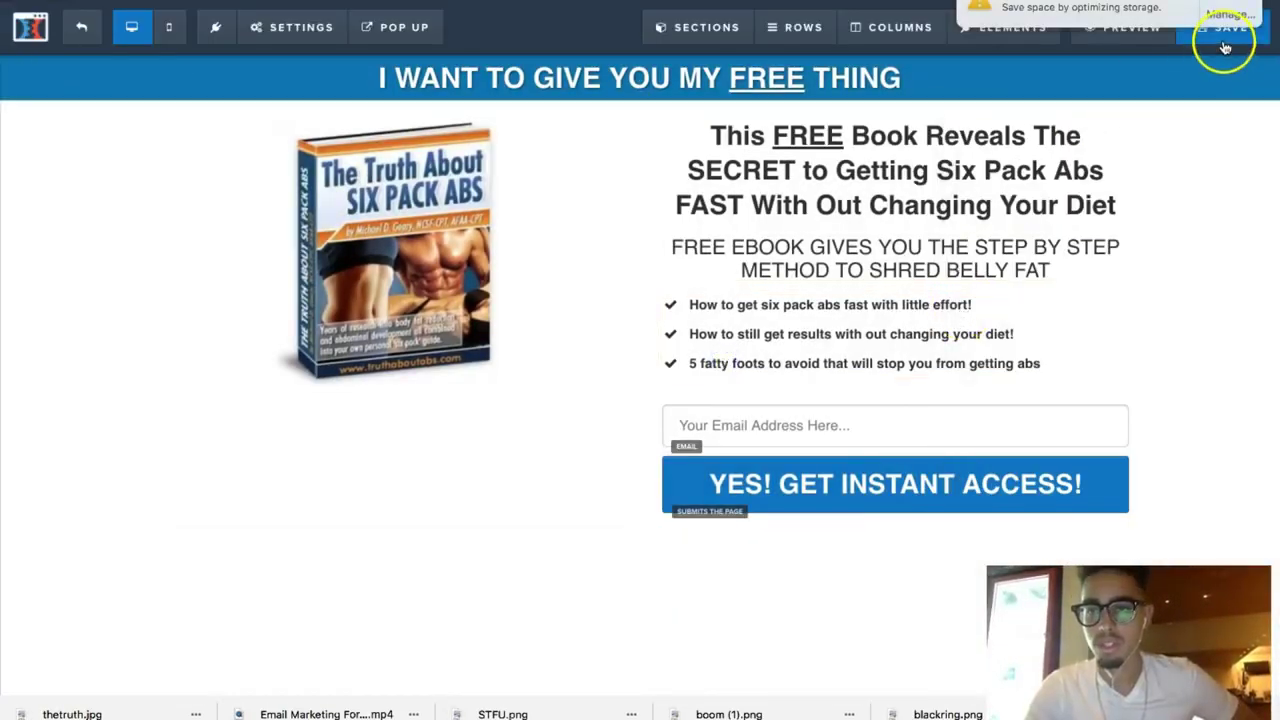
left_click(1127, 50)
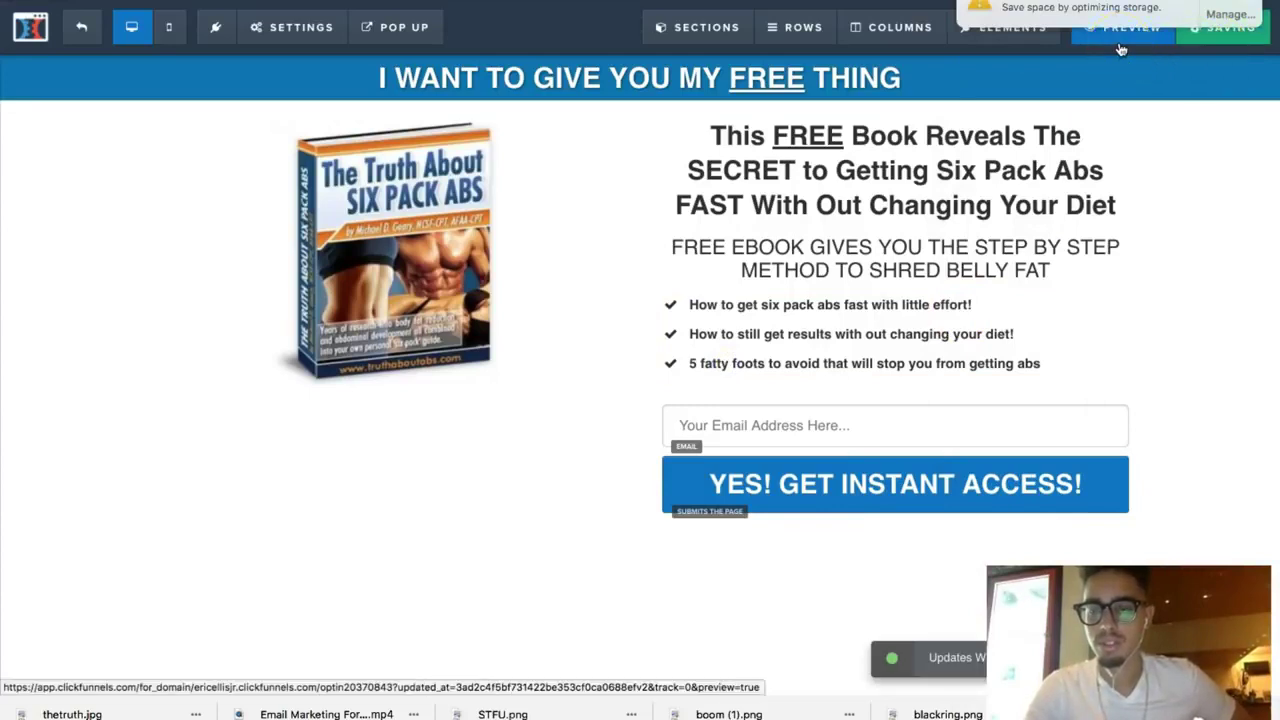
Step: Preview the opt-in page and submit a test sign-up with an edited email address
left_click(1121, 46)
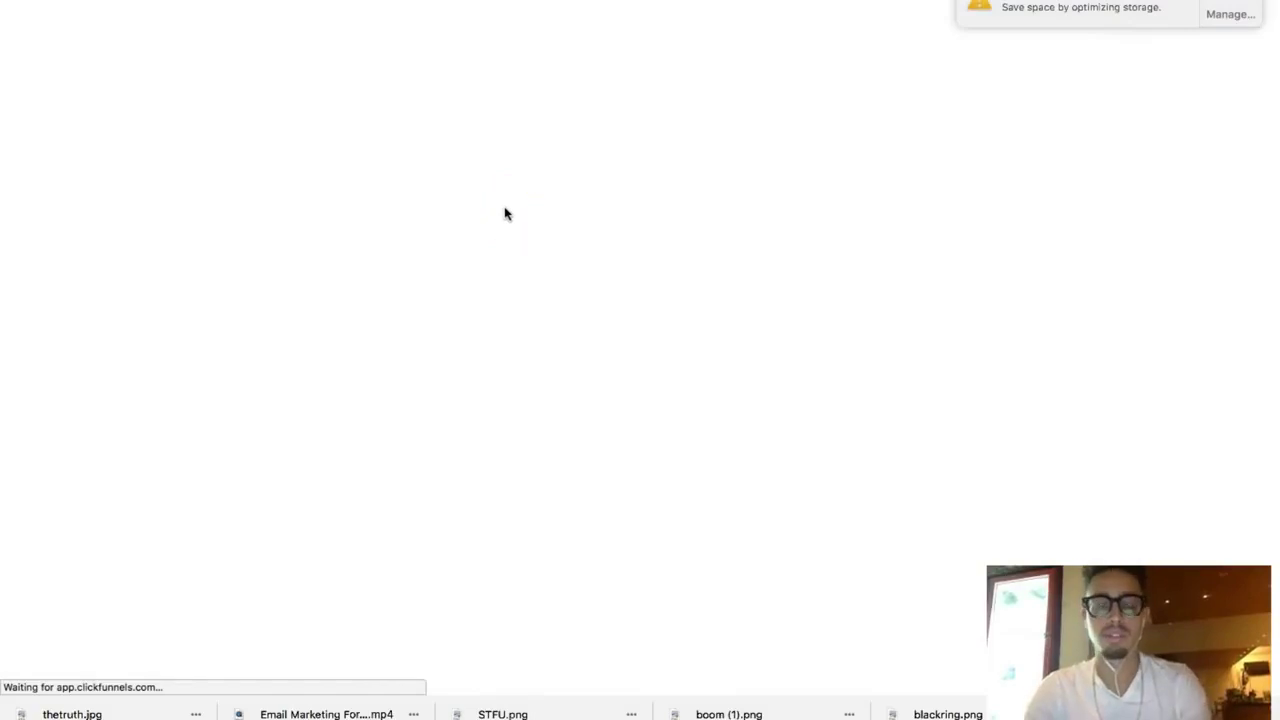
left_click(766, 369)
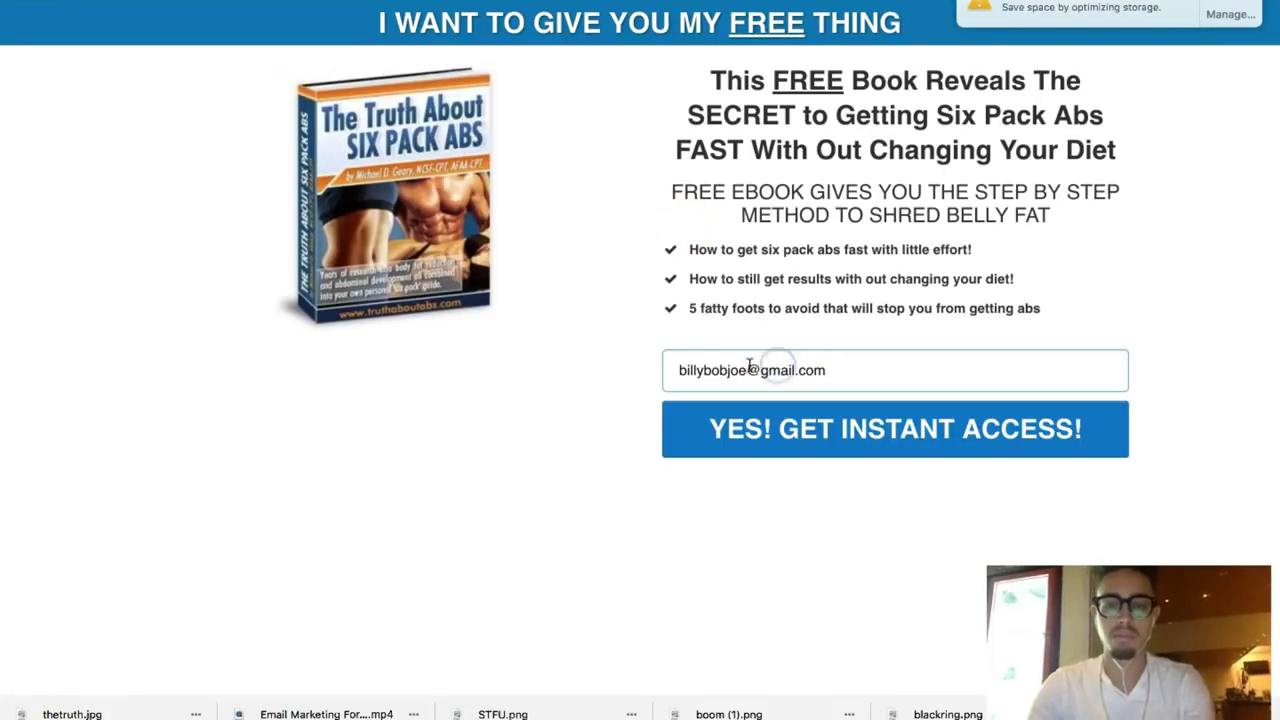
left_click(750, 369)
type("14")
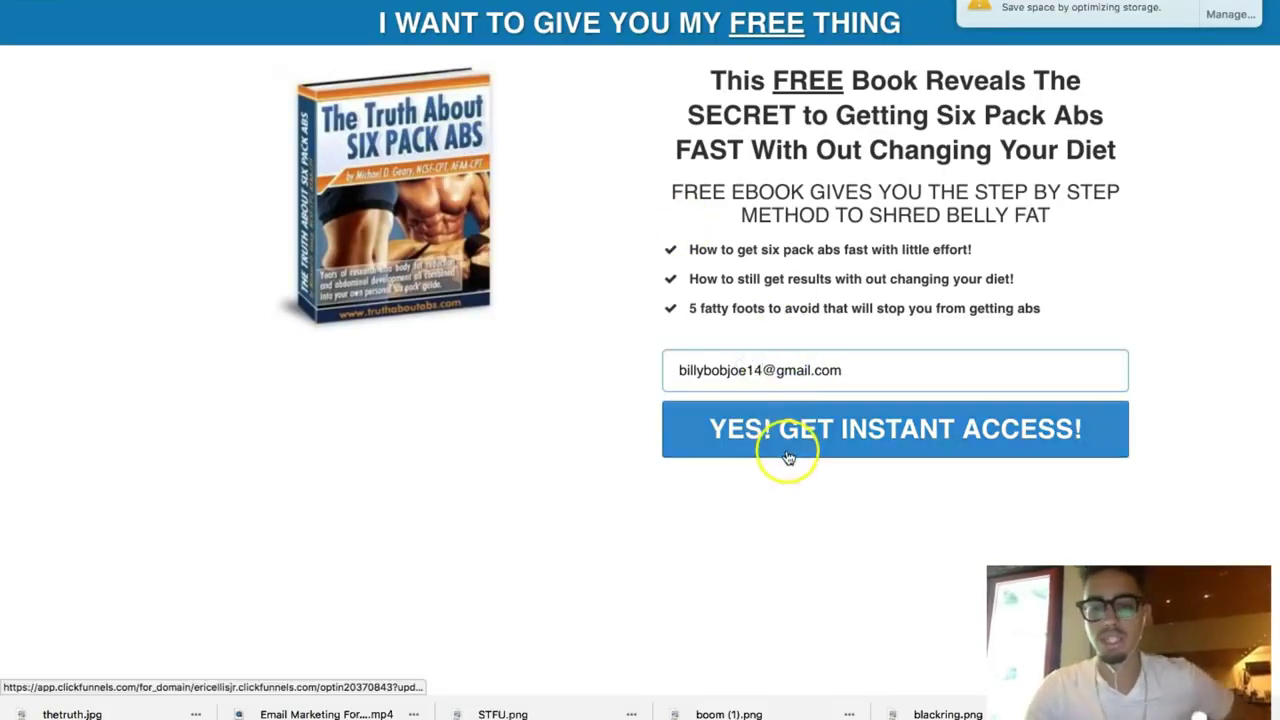
left_click(797, 443)
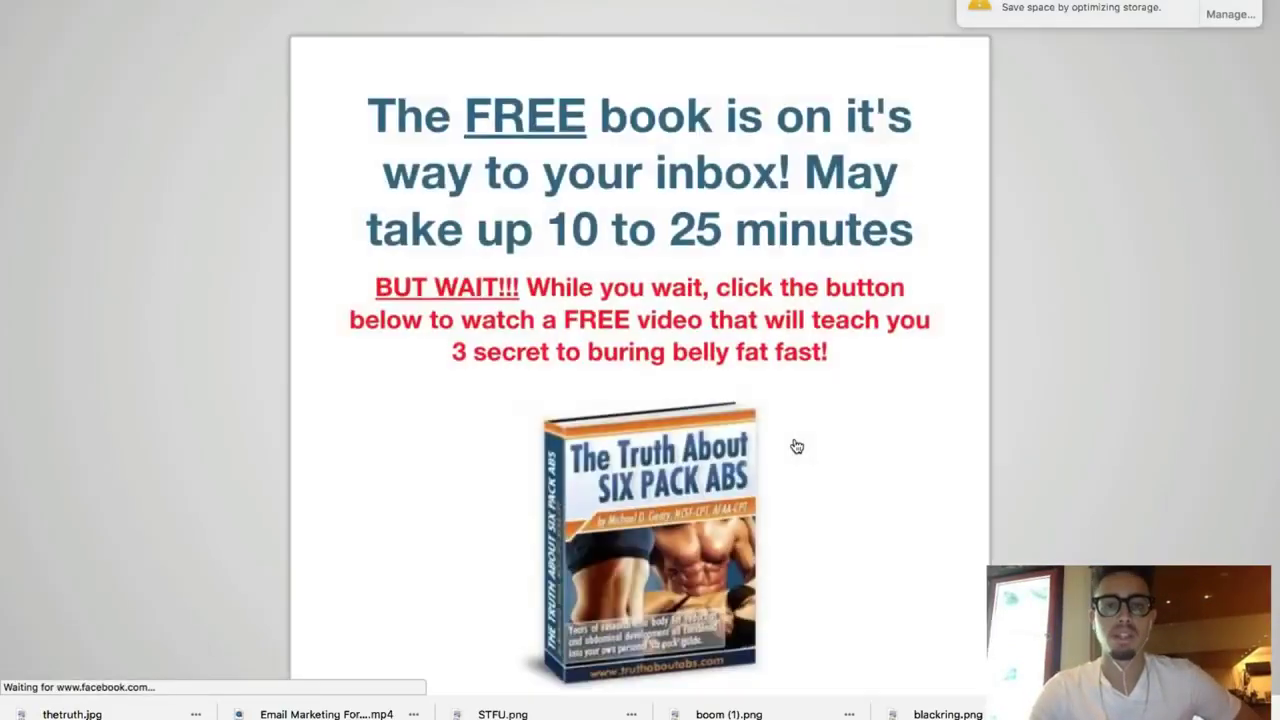
Step: On the thank-you page, follow the YES! WATCH FREE VIDEO button through to YouTube
scroll(796, 446, "down", 2)
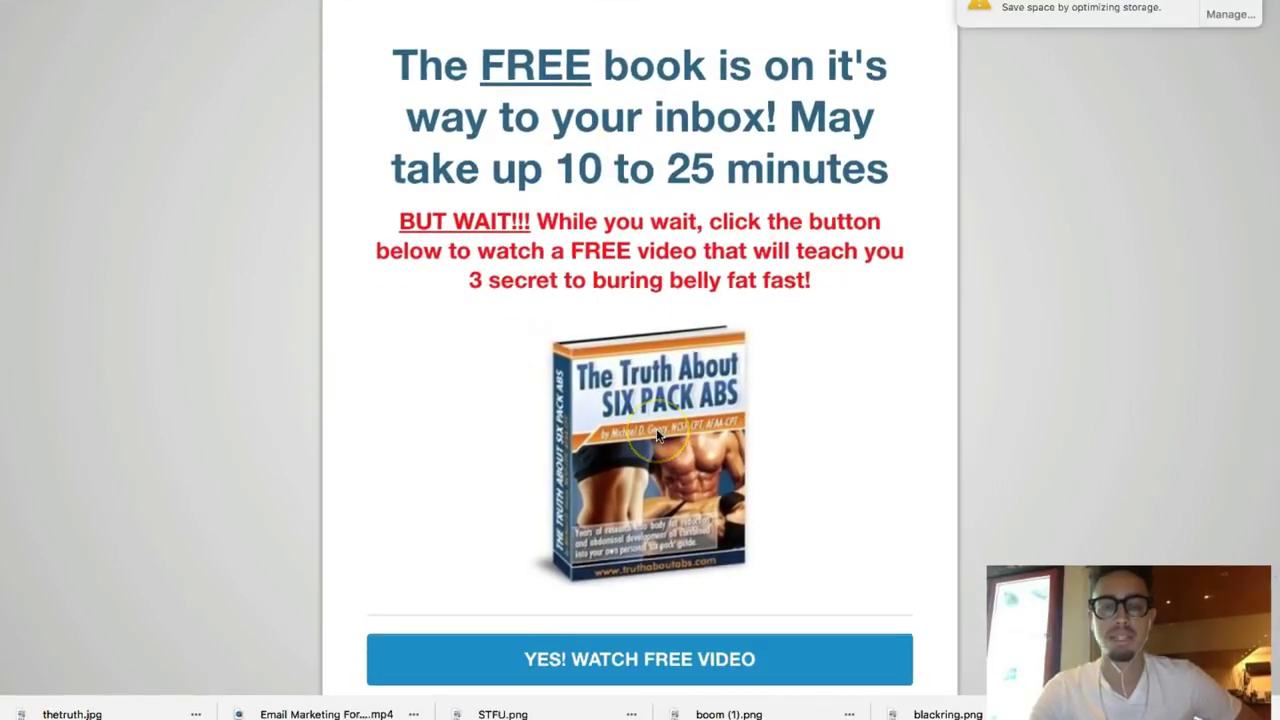
scroll(656, 428, "down", 2)
scroll(656, 428, "down", 1)
scroll(656, 428, "up", 2)
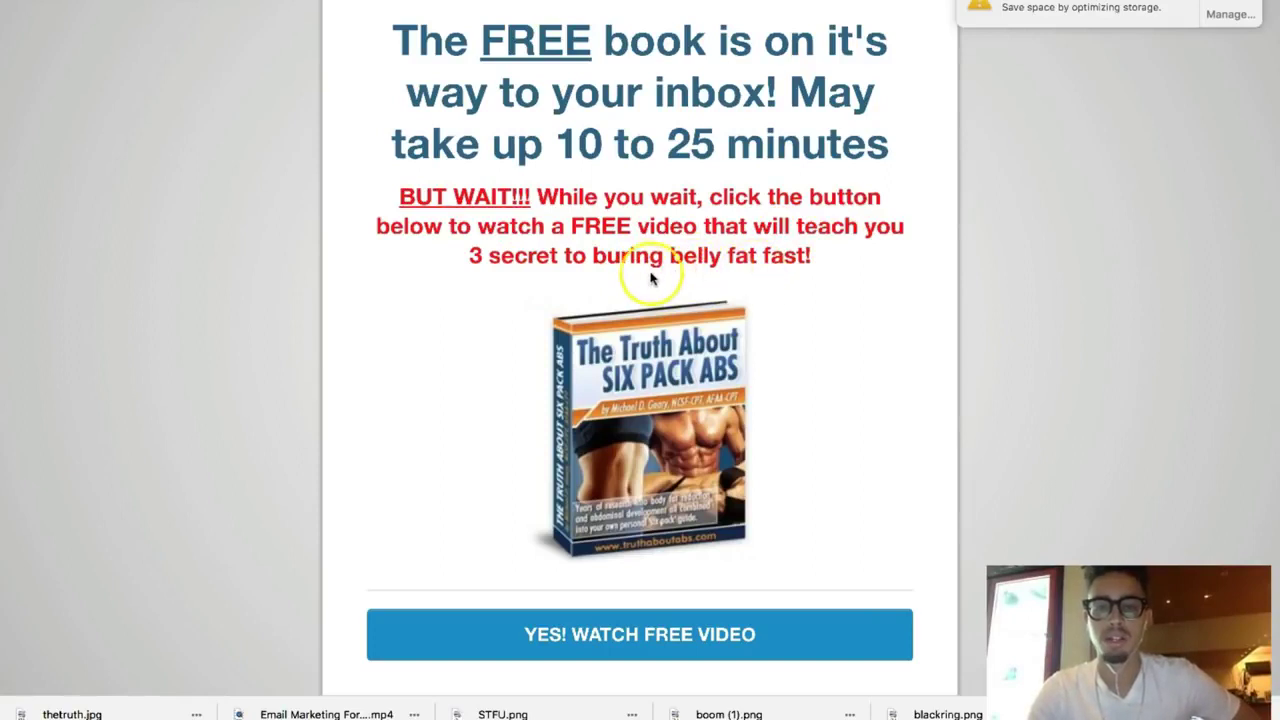
left_click_drag(664, 256, 619, 254)
left_click(625, 255)
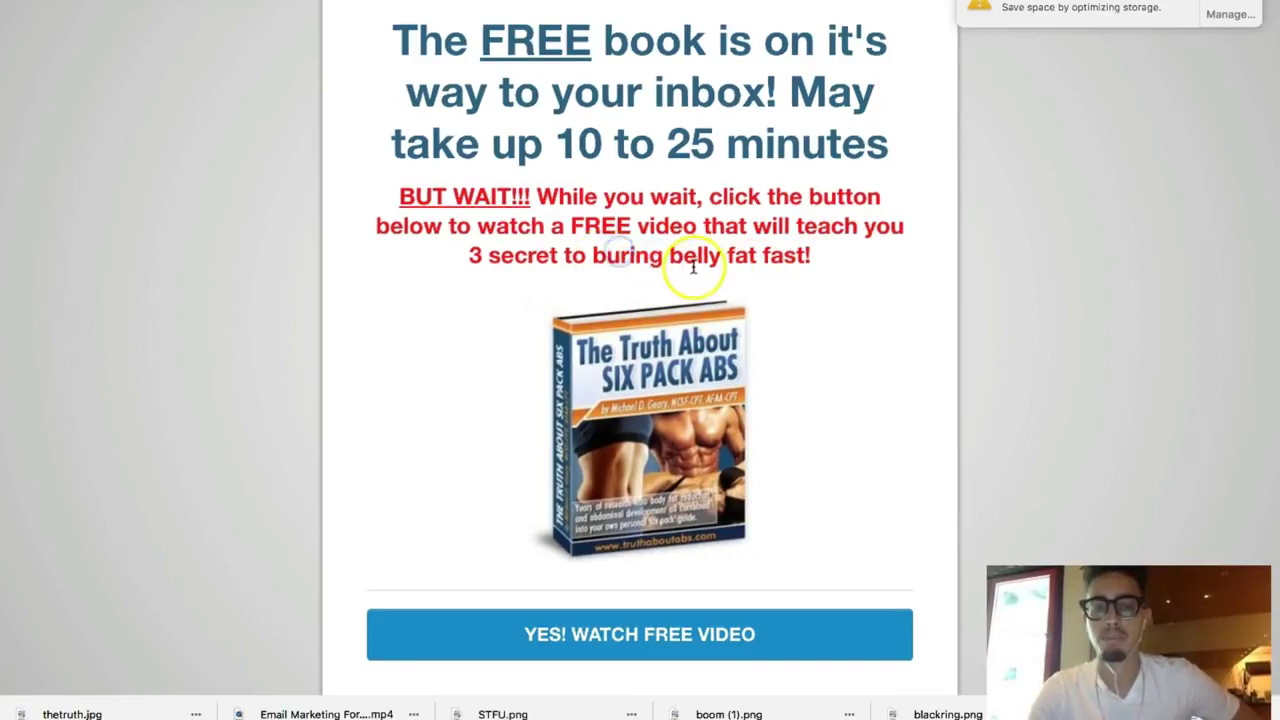
scroll(716, 537, "down", 2)
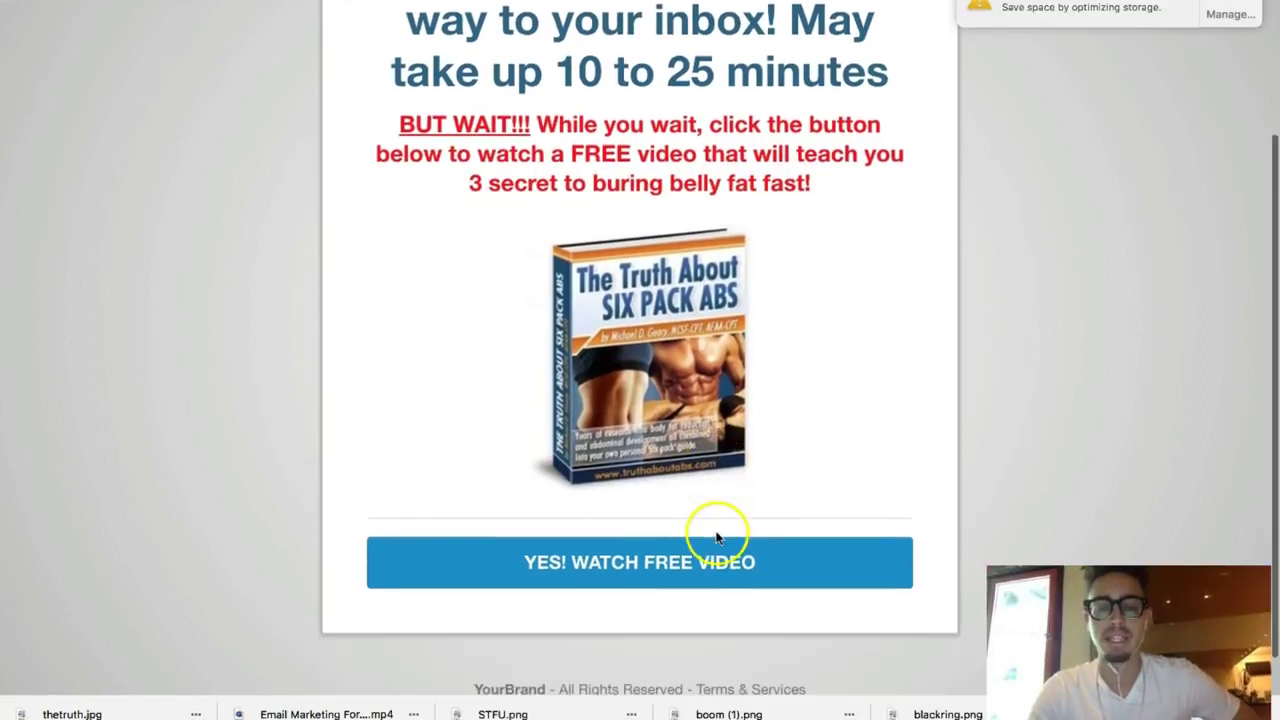
left_click(627, 562)
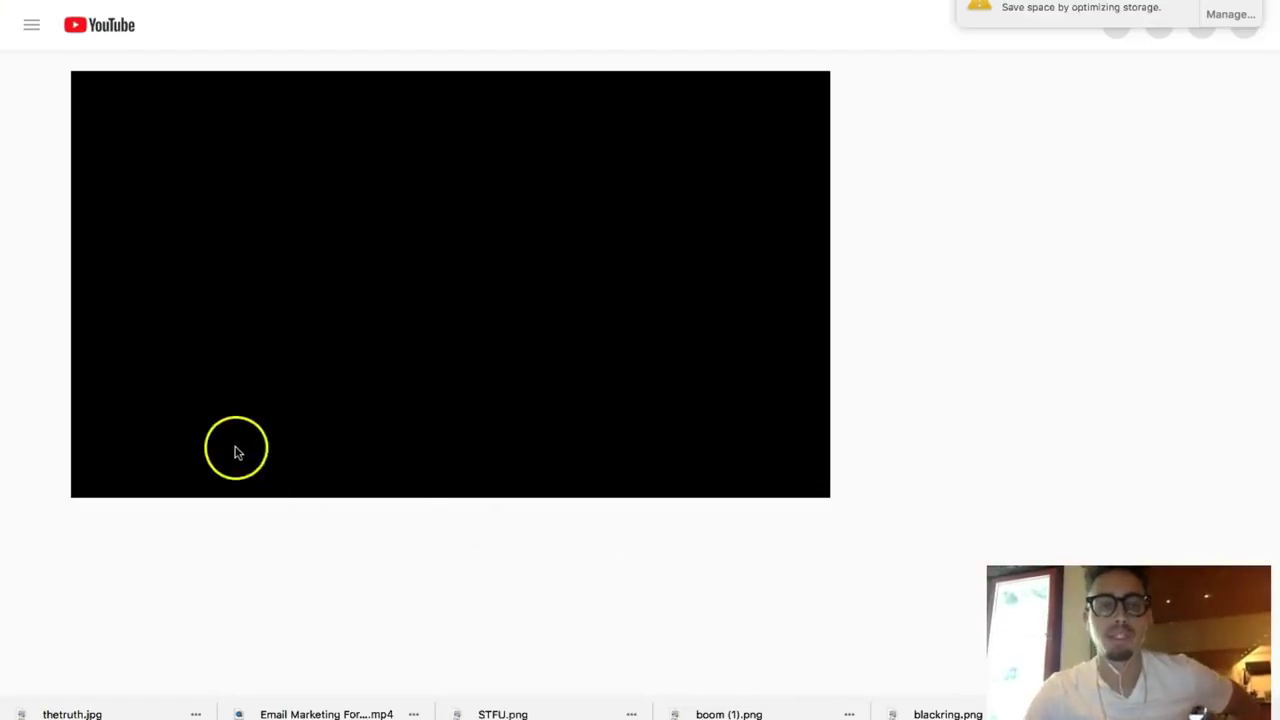
Step: Pause the YouTube video ad and switch to AWeber's Broadcast Messages tab
left_click(105, 481)
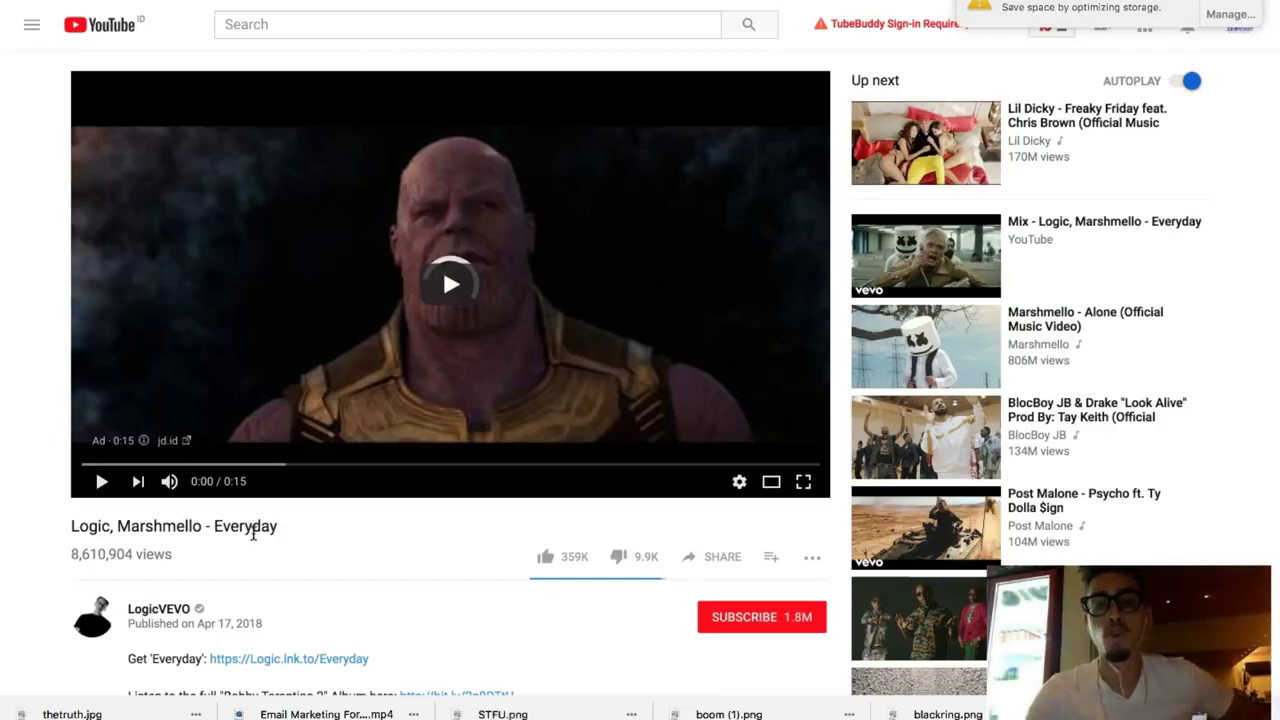
key("ctrl+Tab")
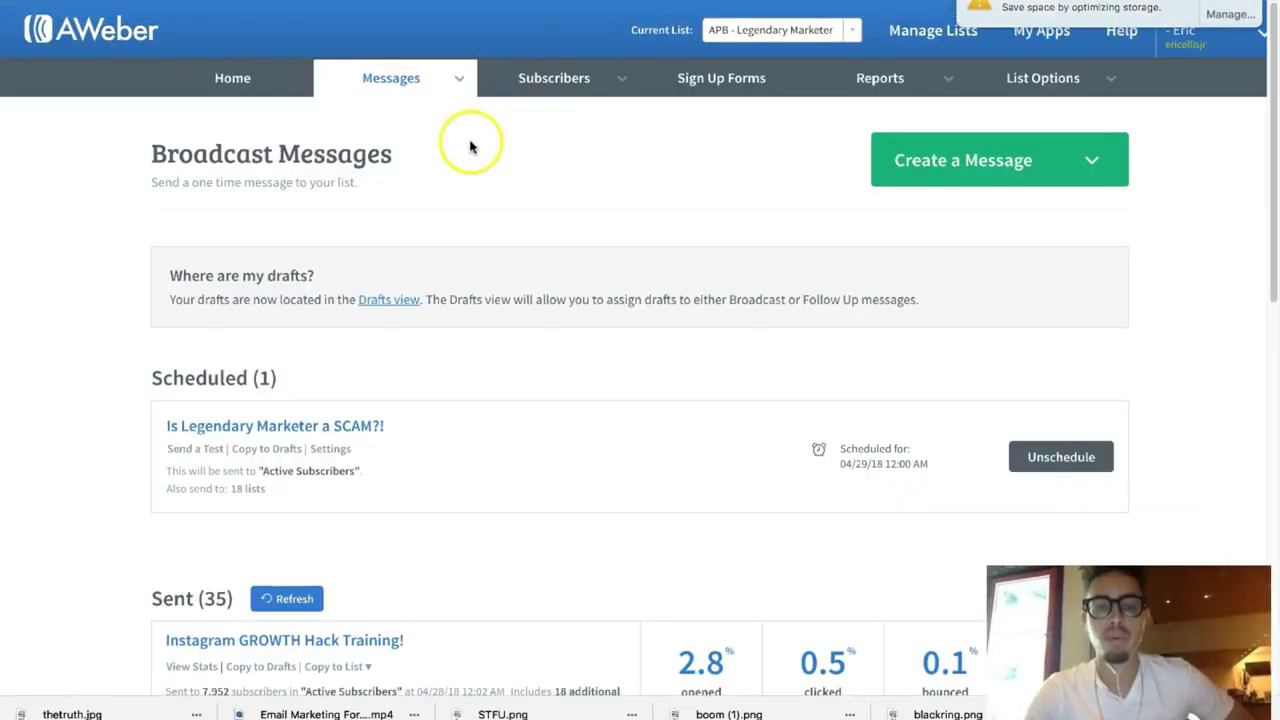
Step: Check AWeber's Account Overview: 58 subscribers today, 36 yesterday, 8,475 total, then return to YouTube
left_click(267, 89)
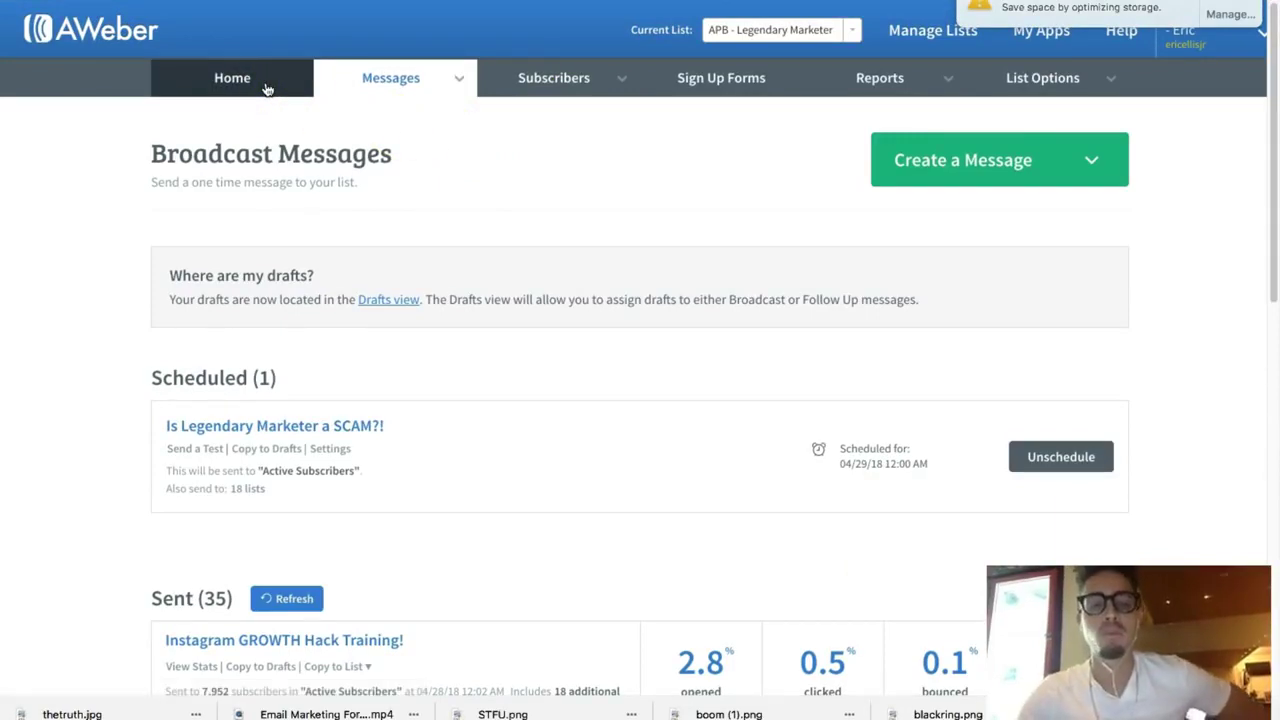
left_click(223, 119)
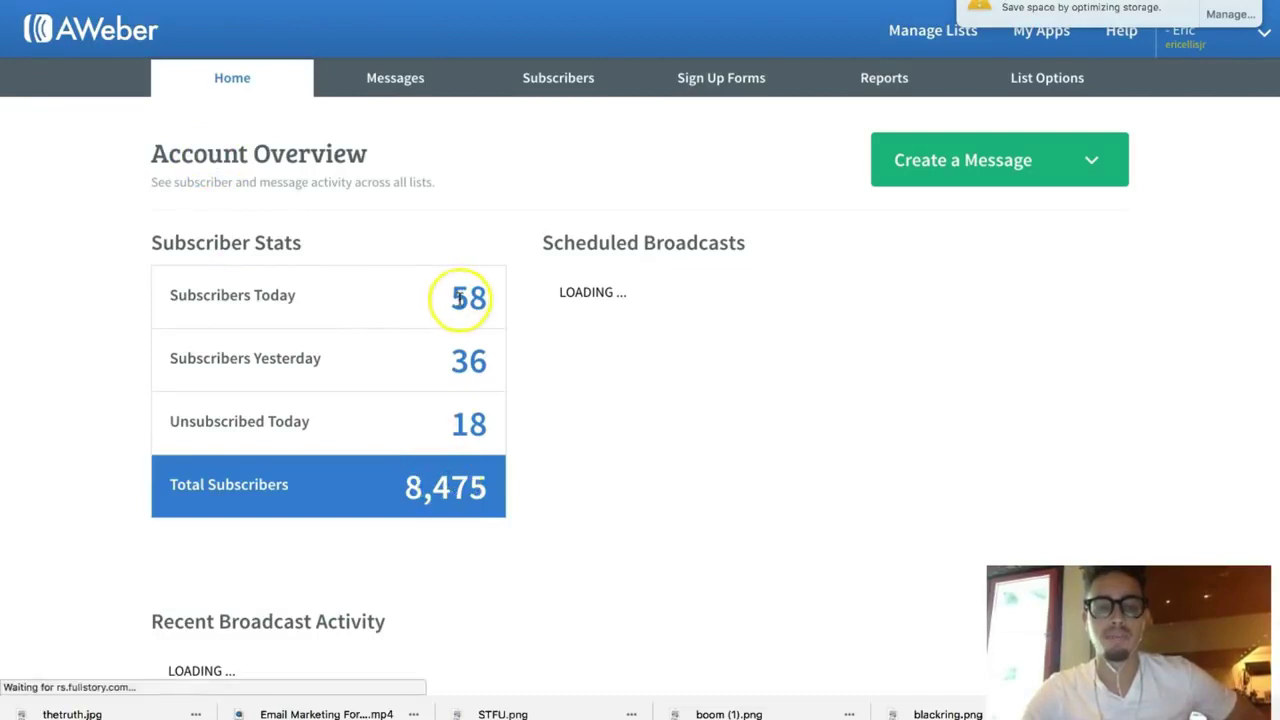
left_click_drag(457, 298, 520, 305)
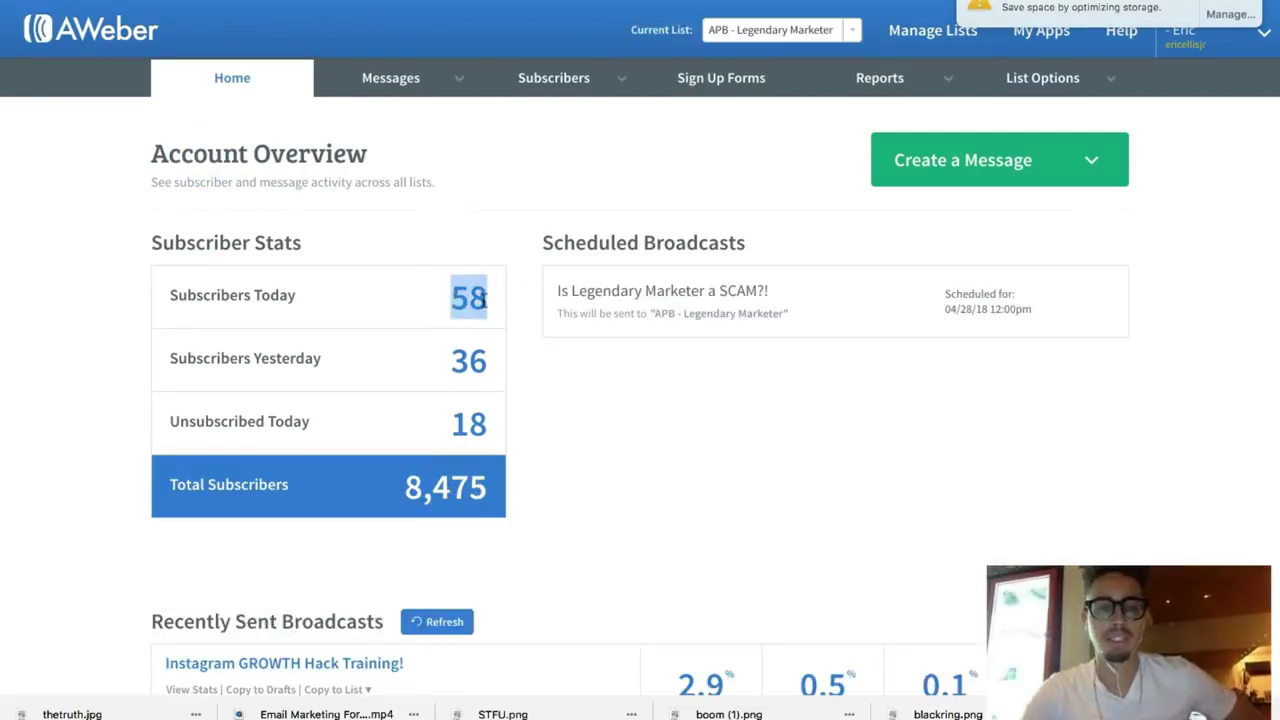
left_click_drag(452, 361, 494, 360)
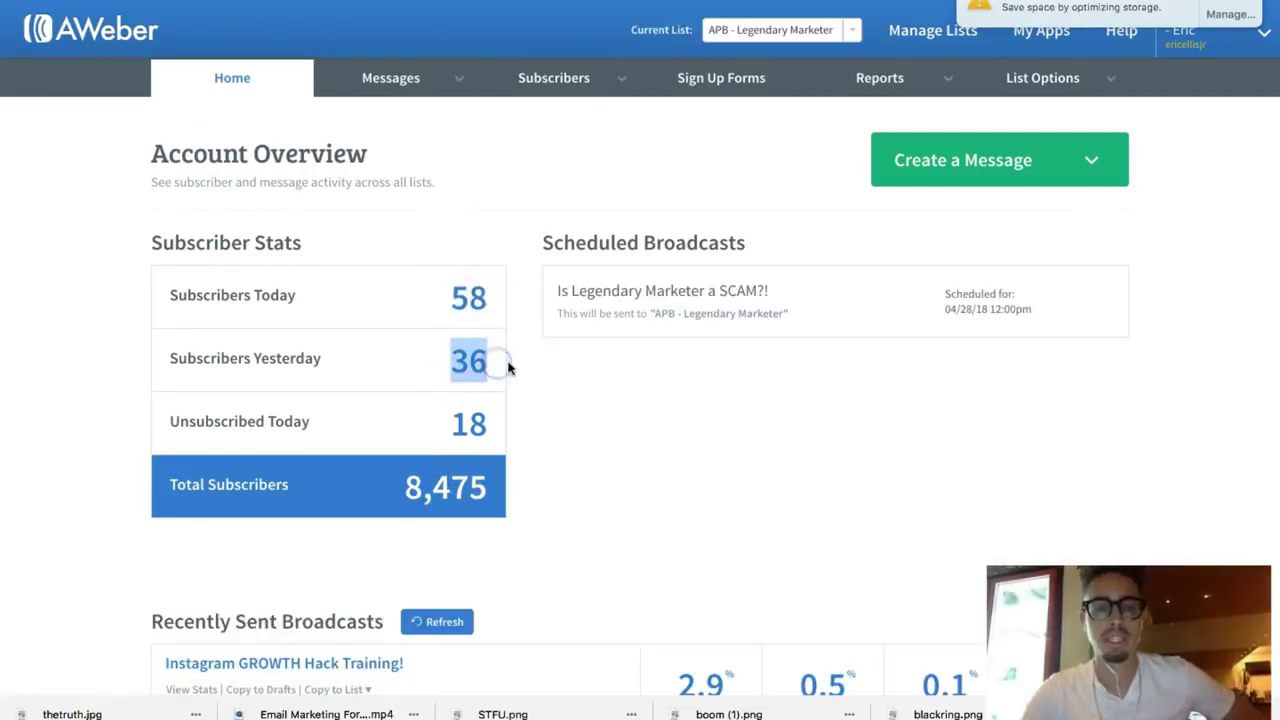
left_click(509, 363)
left_click_drag(408, 486, 509, 487)
left_click(526, 486)
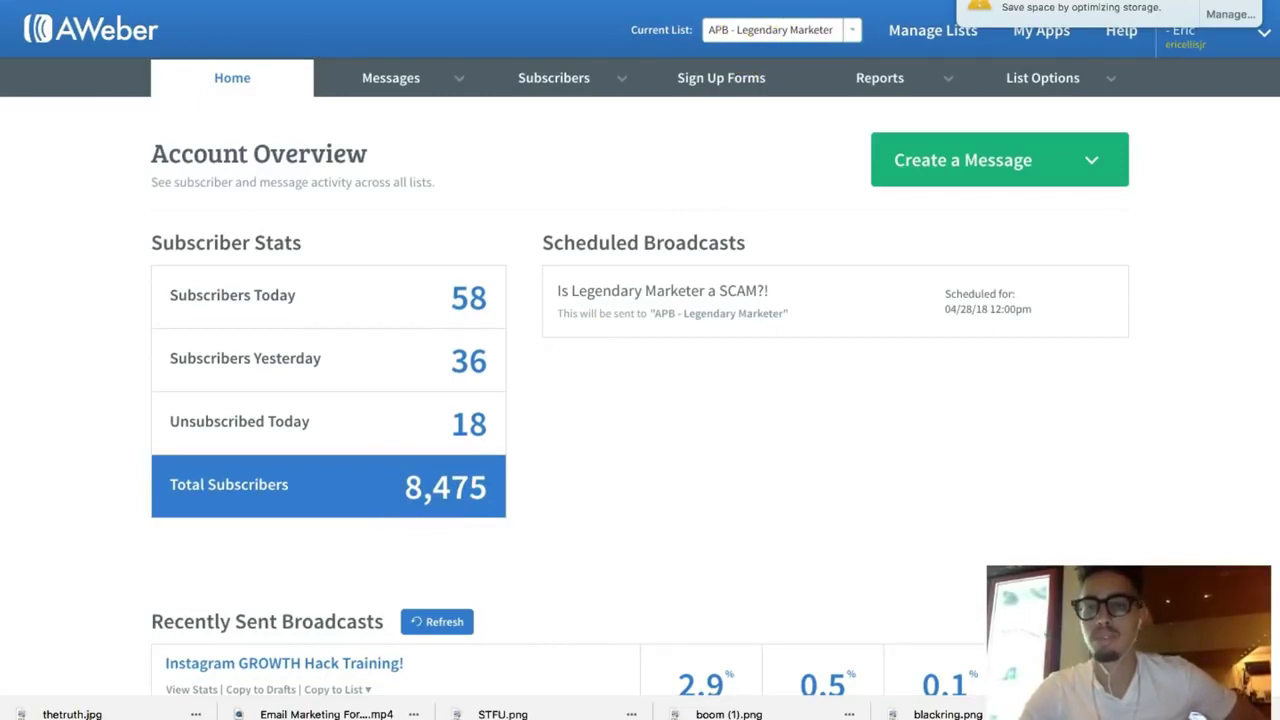
key("ctrl+Tab")
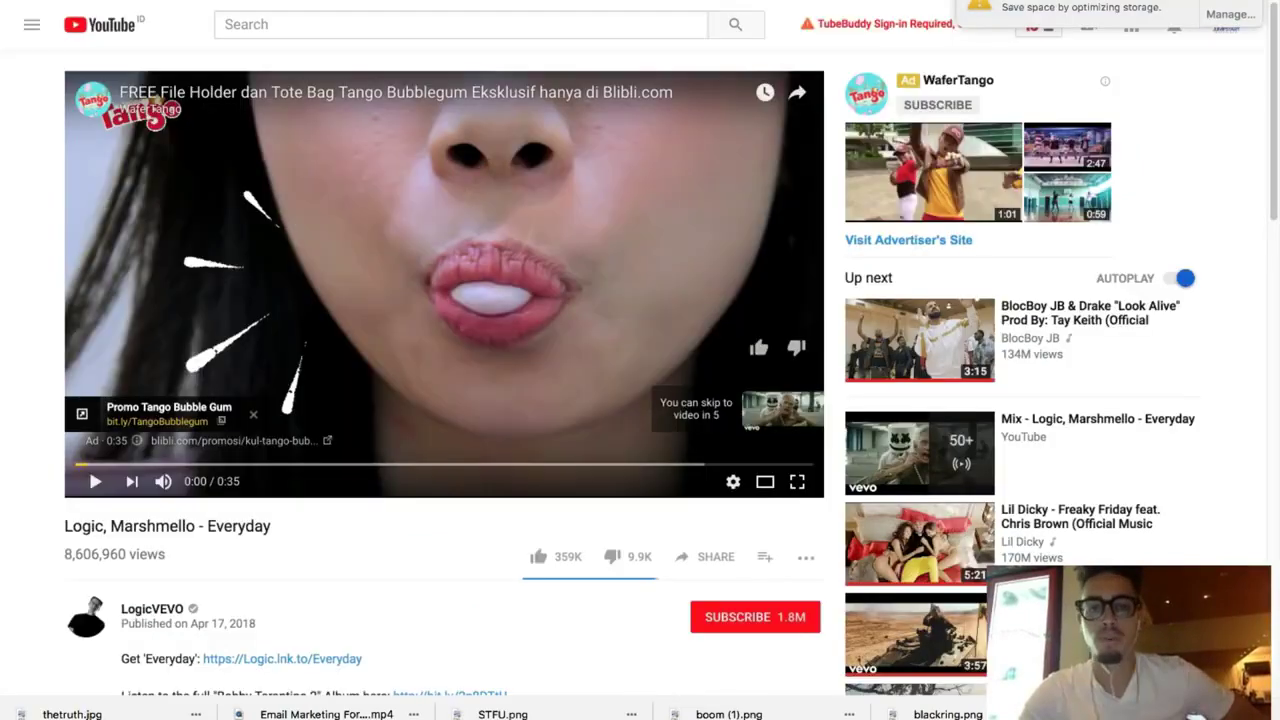